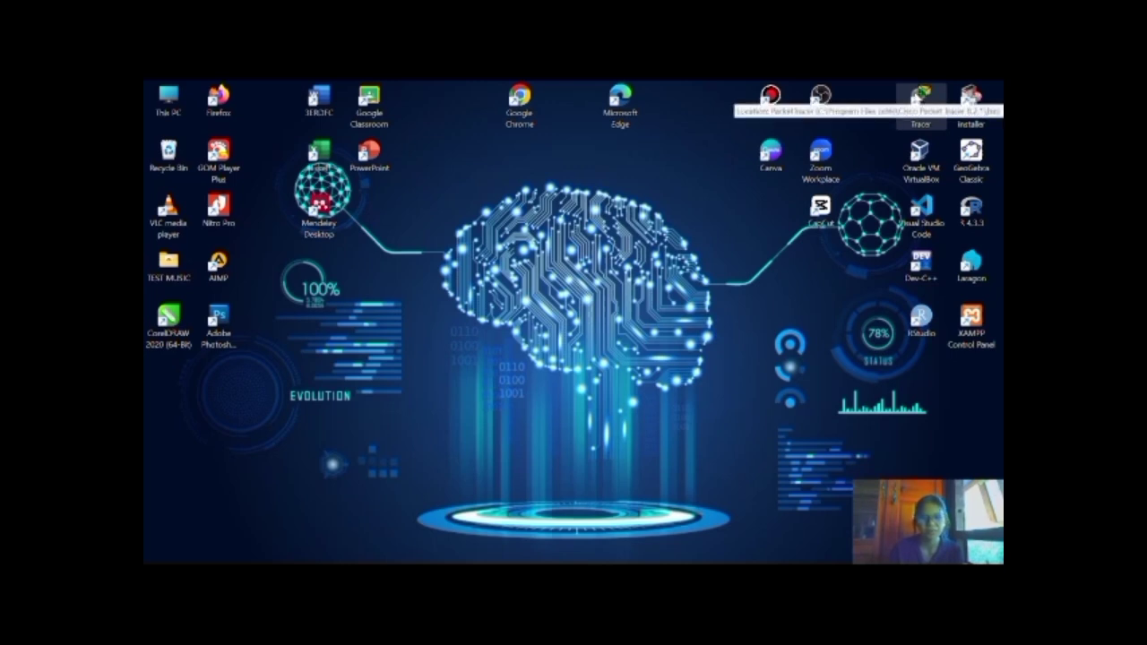
# Open Cisco Packet Tracer and place eight generic PCs in a row across the lower part of the logical workspace
pyautogui.doubleClick(920, 98)
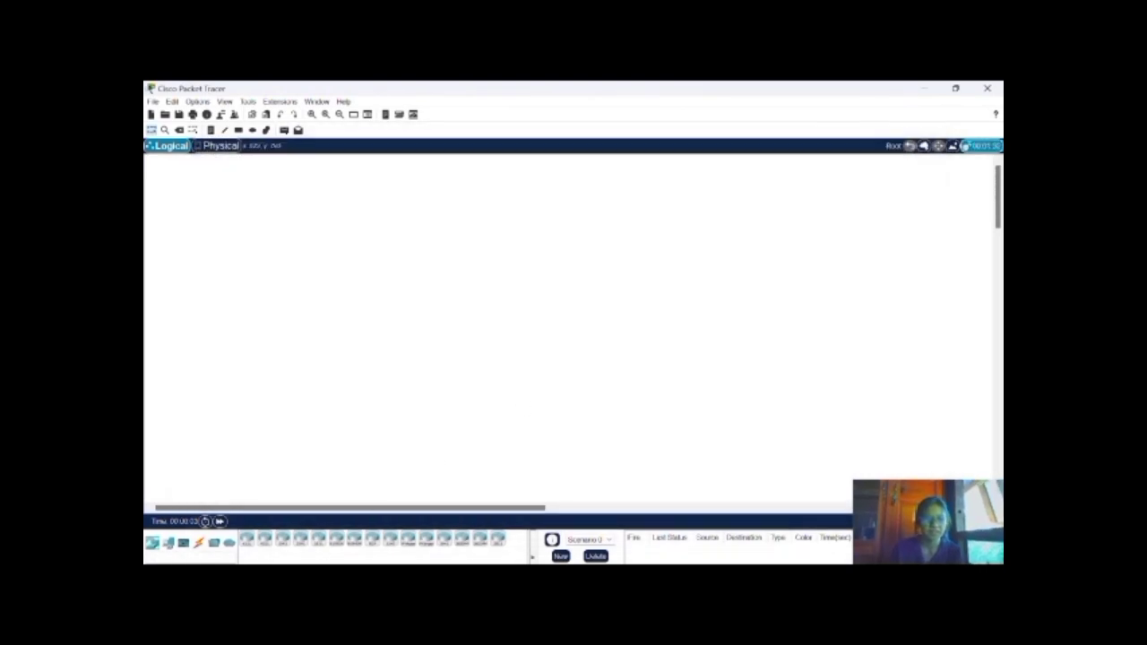
pyautogui.click(229, 543)
pyautogui.moveTo(247, 544); pyautogui.dragTo(339, 399)
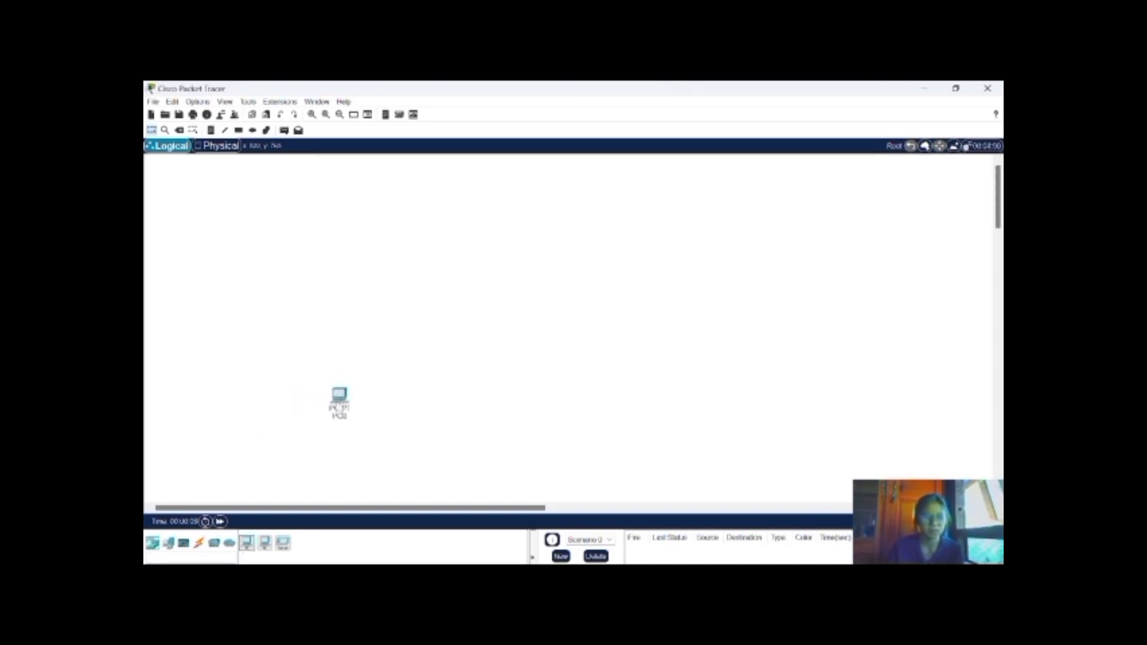
pyautogui.moveTo(247, 546); pyautogui.dragTo(390, 405)
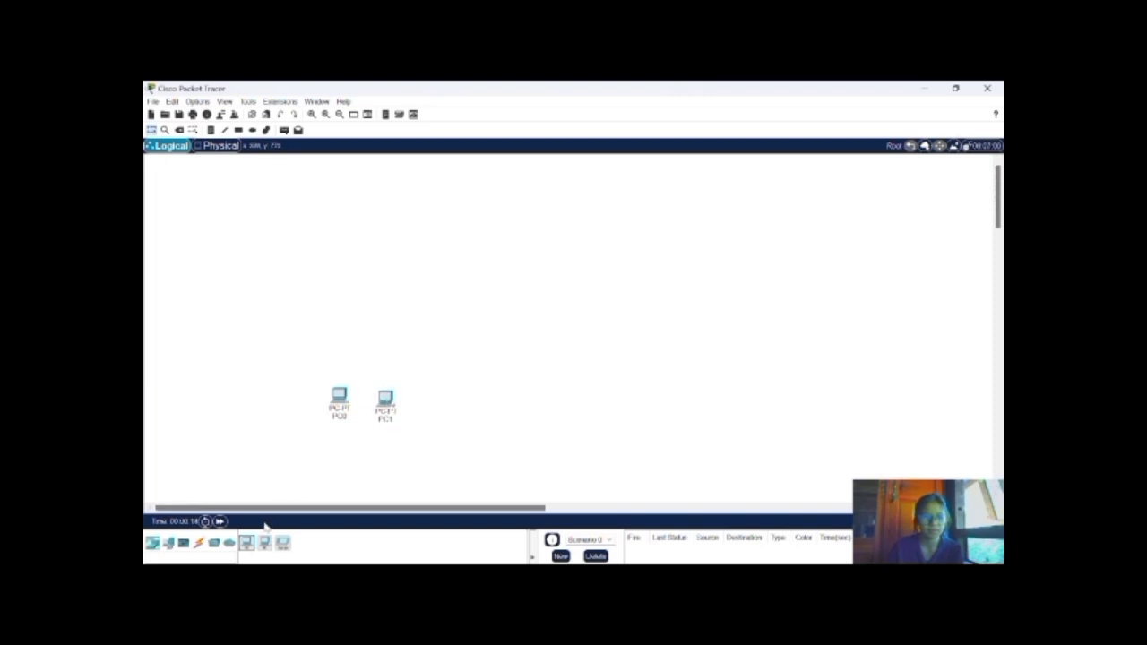
pyautogui.moveTo(245, 554); pyautogui.dragTo(427, 408)
pyautogui.moveTo(246, 553); pyautogui.dragTo(493, 409)
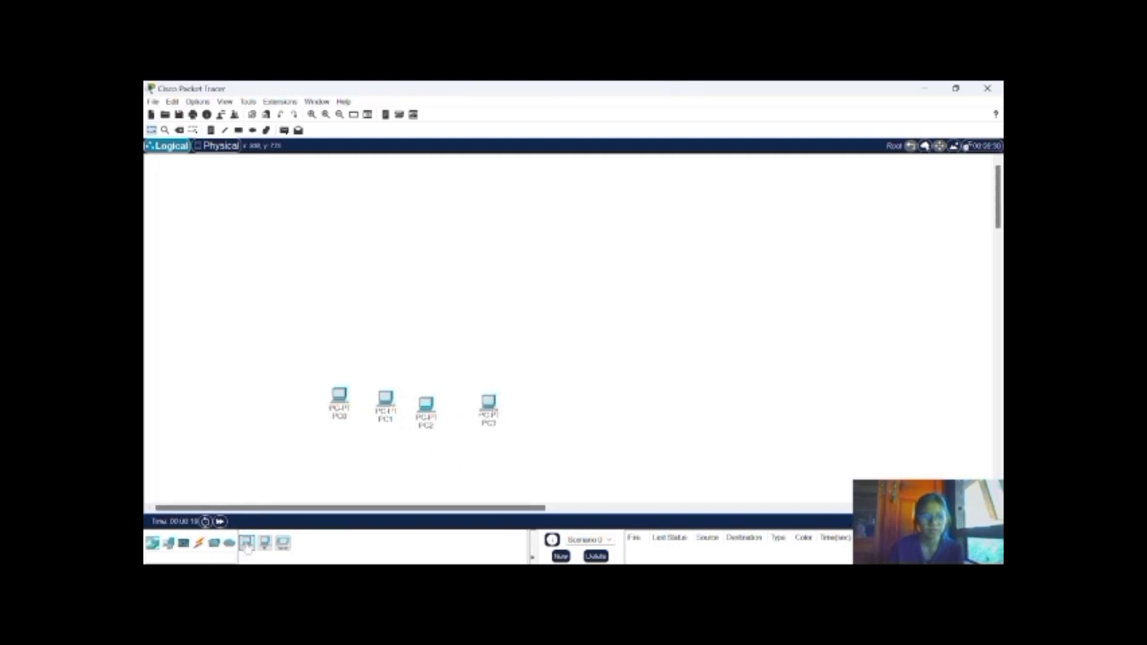
pyautogui.moveTo(246, 548); pyautogui.dragTo(534, 408)
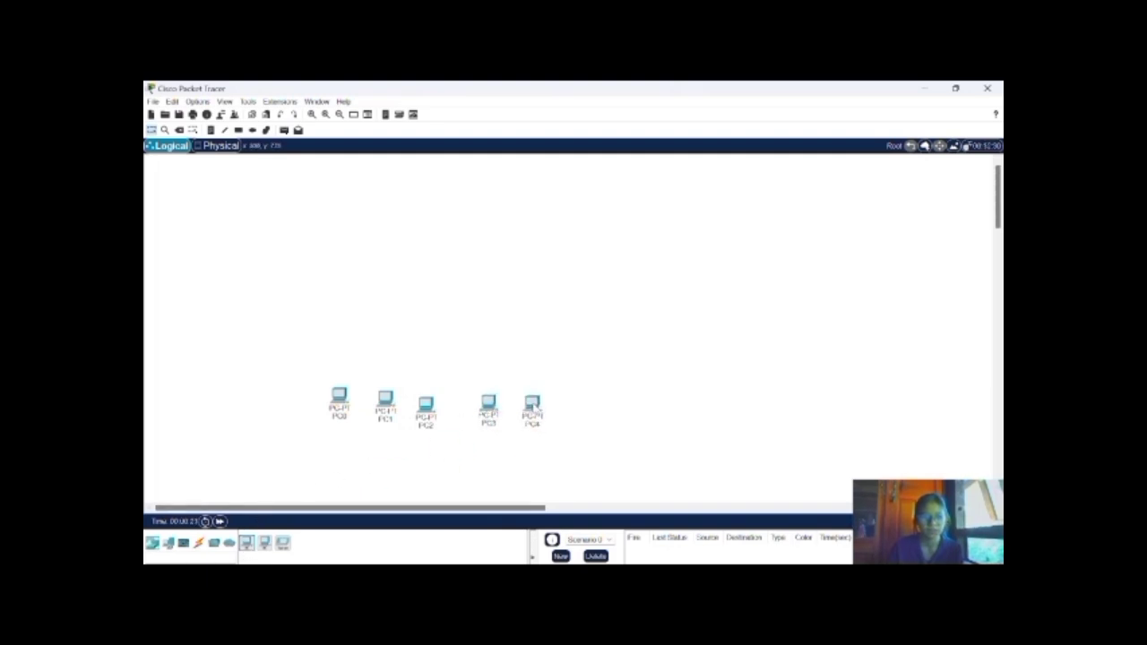
pyautogui.moveTo(248, 544); pyautogui.dragTo(597, 408)
pyautogui.moveTo(247, 545); pyautogui.dragTo(661, 411)
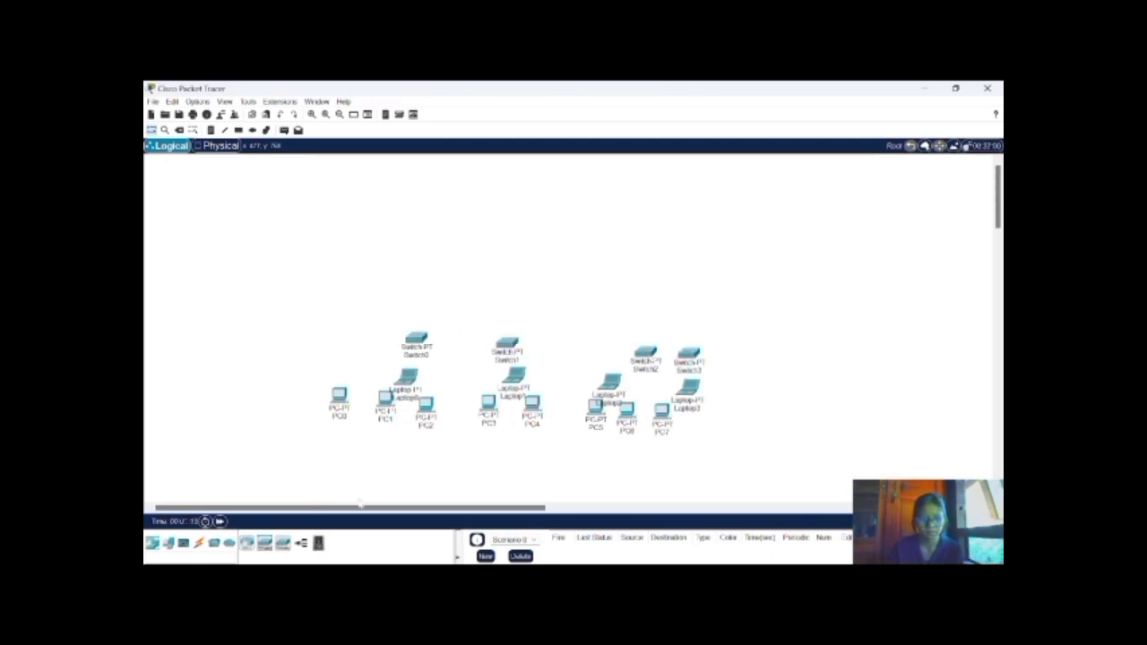
# Rearrange the PCs, laptops, switches and right-hand router into spaced groups, each with a switch above a laptop and PCs beside them
pyautogui.moveTo(404, 379); pyautogui.dragTo(403, 428)
pyautogui.moveTo(385, 399); pyautogui.dragTo(353, 420)
pyautogui.moveTo(514, 378); pyautogui.dragTo(512, 425)
pyautogui.moveTo(508, 344); pyautogui.dragTo(528, 377)
pyautogui.moveTo(645, 300); pyautogui.dragTo(694, 308)
pyautogui.moveTo(571, 414); pyautogui.dragTo(560, 375)
pyautogui.moveTo(645, 353); pyautogui.dragTo(610, 371)
pyautogui.moveTo(610, 383); pyautogui.dragTo(612, 423)
pyautogui.moveTo(689, 354); pyautogui.dragTo(756, 370)
pyautogui.moveTo(688, 388); pyautogui.dragTo(755, 422)
pyautogui.moveTo(662, 411); pyautogui.dragTo(697, 415)
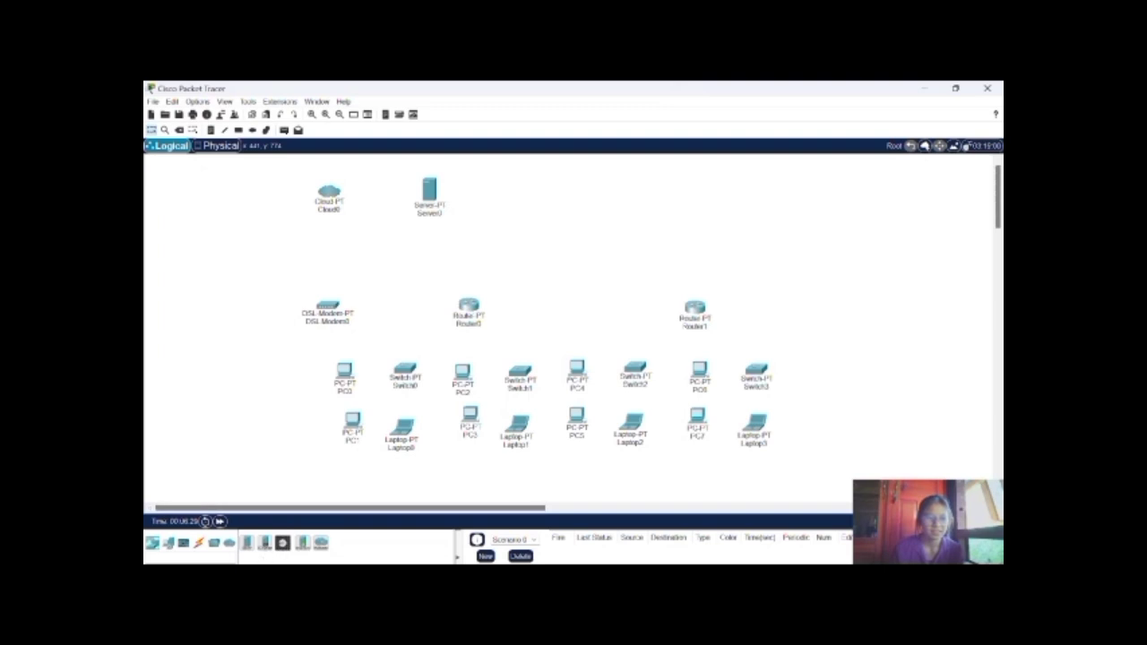
# Connect PC0's FastEthernet0 port to Switch0's FastEthernet0/1 port with a copper straight-through cable
pyautogui.click(199, 544)
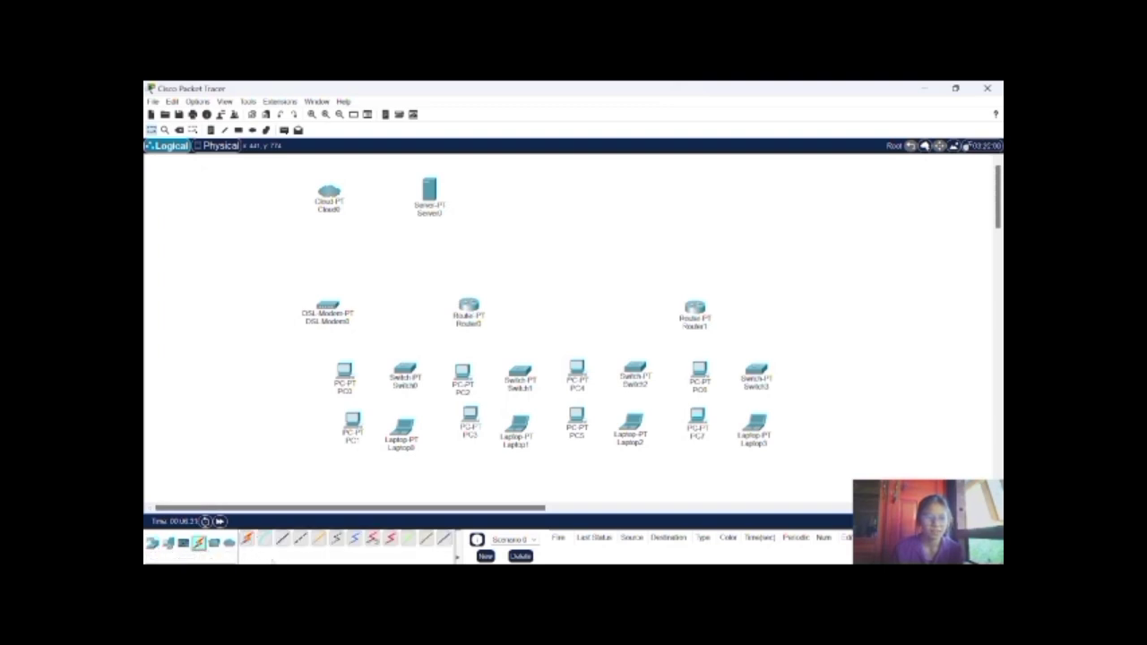
pyautogui.click(282, 540)
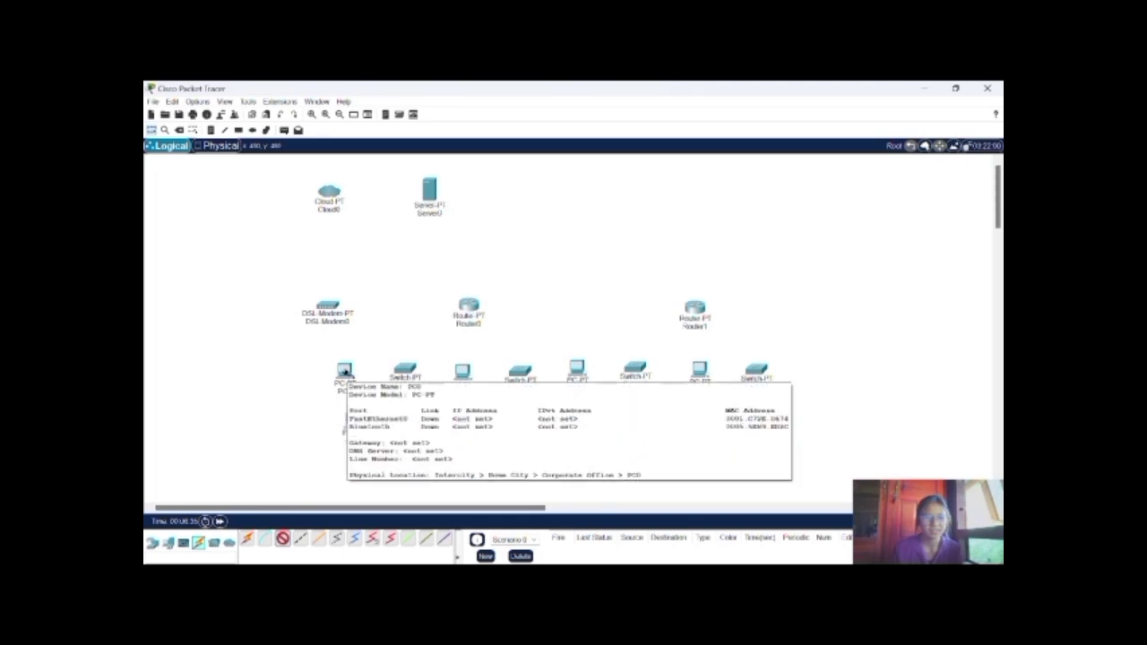
pyautogui.click(345, 370)
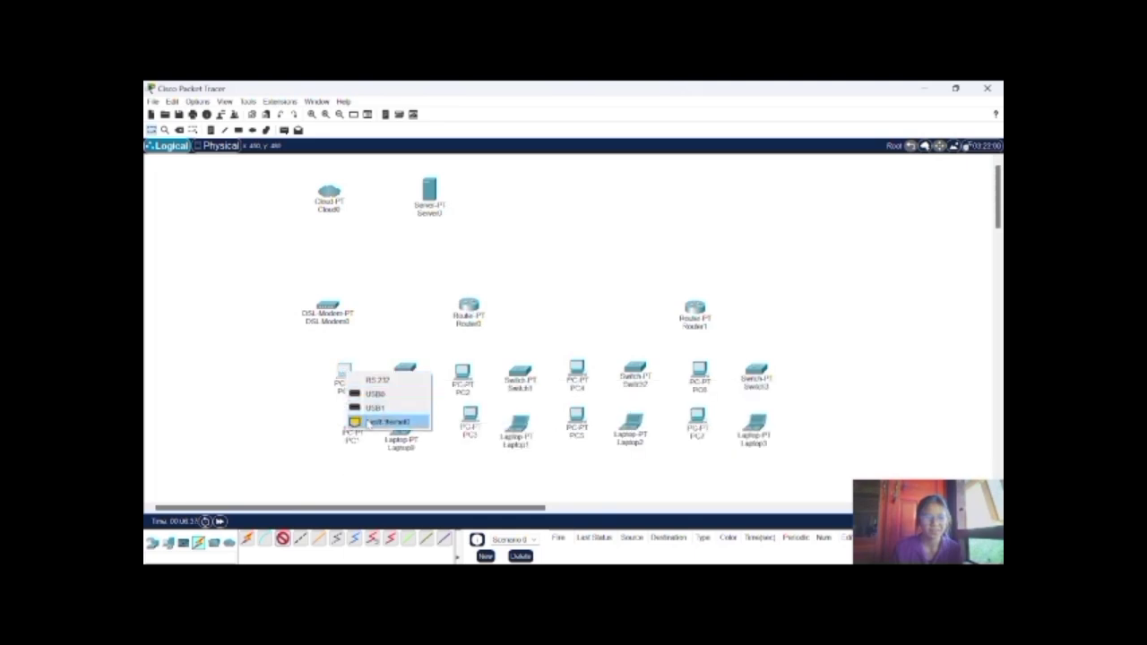
pyautogui.click(369, 422)
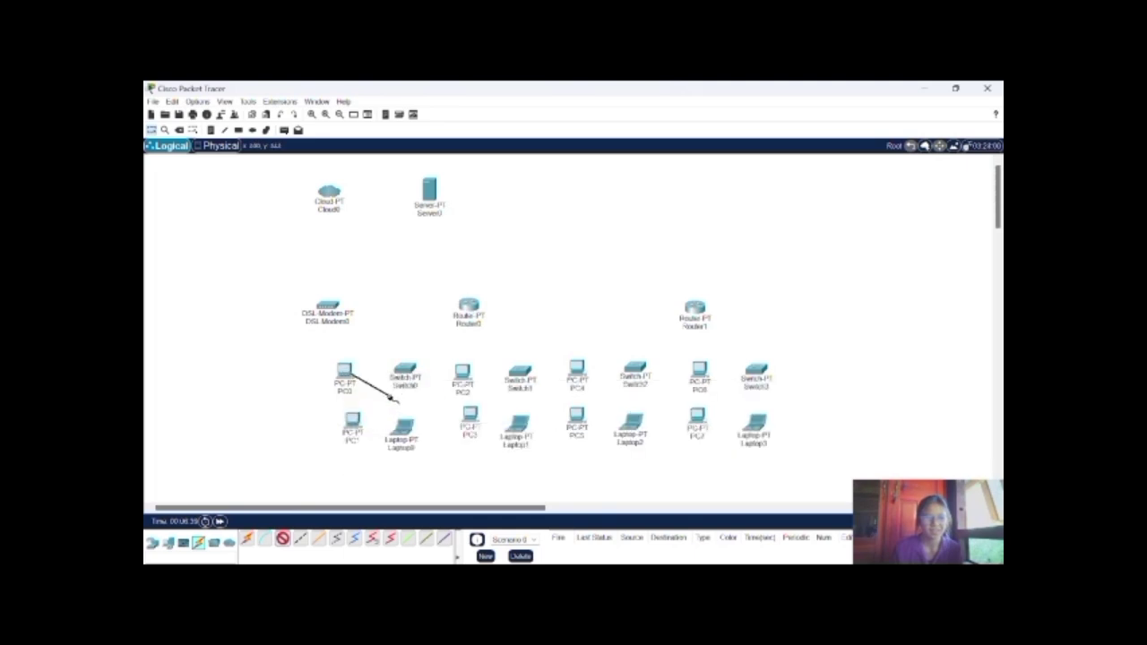
pyautogui.click(405, 369)
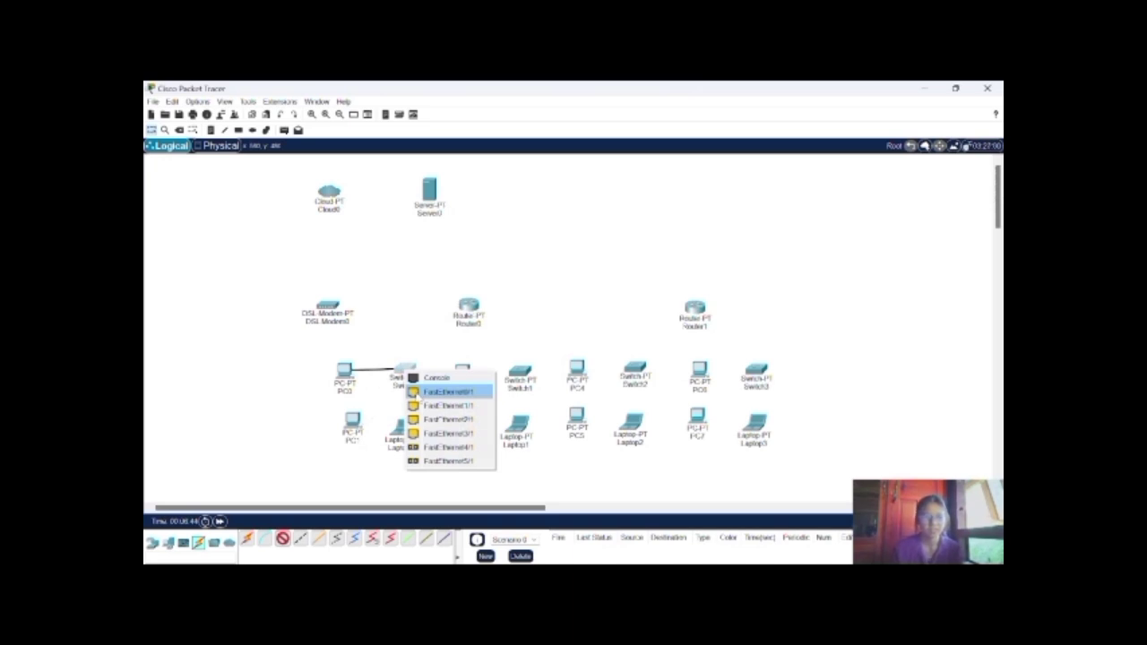
pyautogui.click(414, 394)
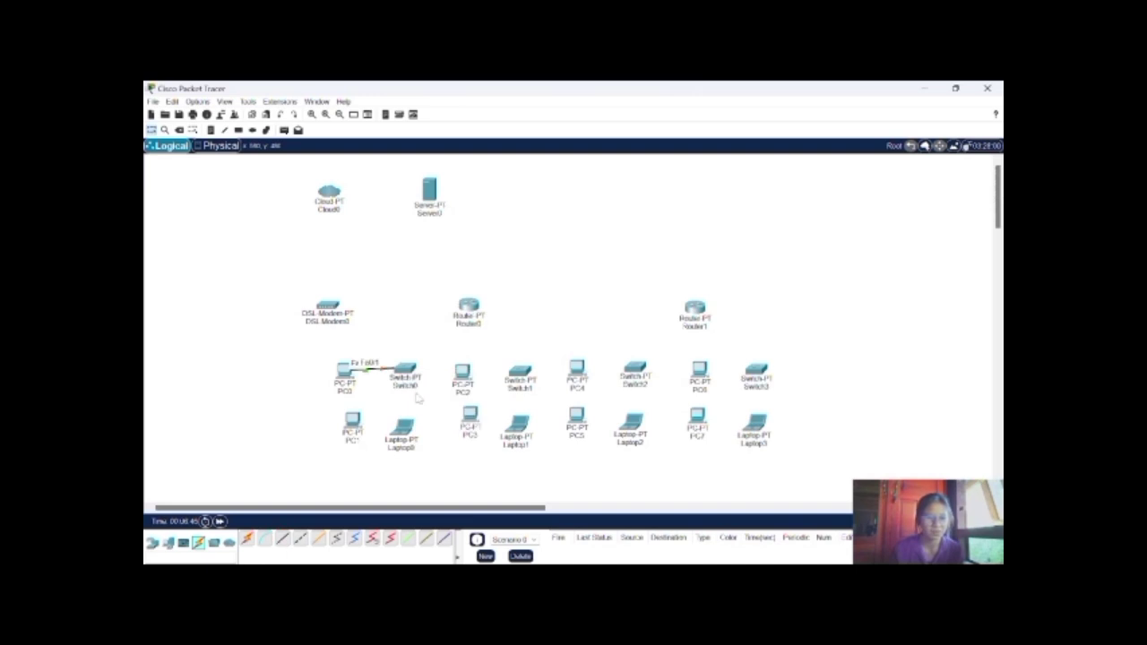
# Connect PC1's FastEthernet0 port to Switch0's FastEthernet1/1 port with a copper straight-through cable
pyautogui.click(281, 540)
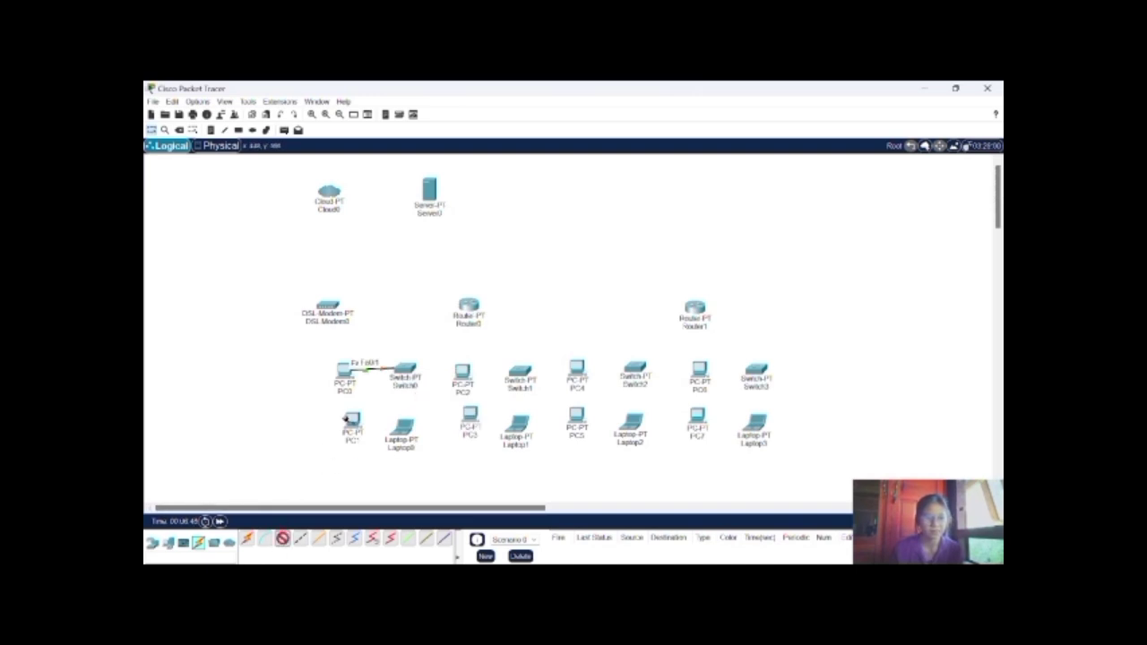
pyautogui.click(352, 421)
pyautogui.click(376, 467)
pyautogui.click(404, 369)
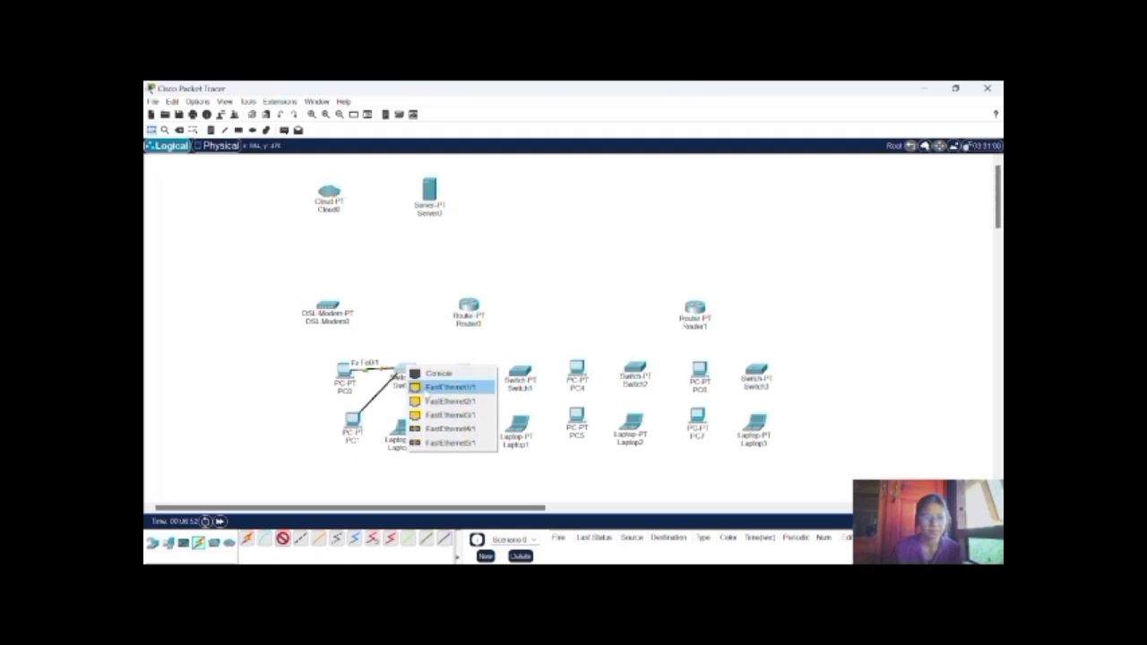
pyautogui.click(428, 389)
# Connect Laptop0's FastEthernet0 port to Switch0's FastEthernet2/1 port with a copper straight-through cable
pyautogui.click(282, 540)
pyautogui.click(403, 429)
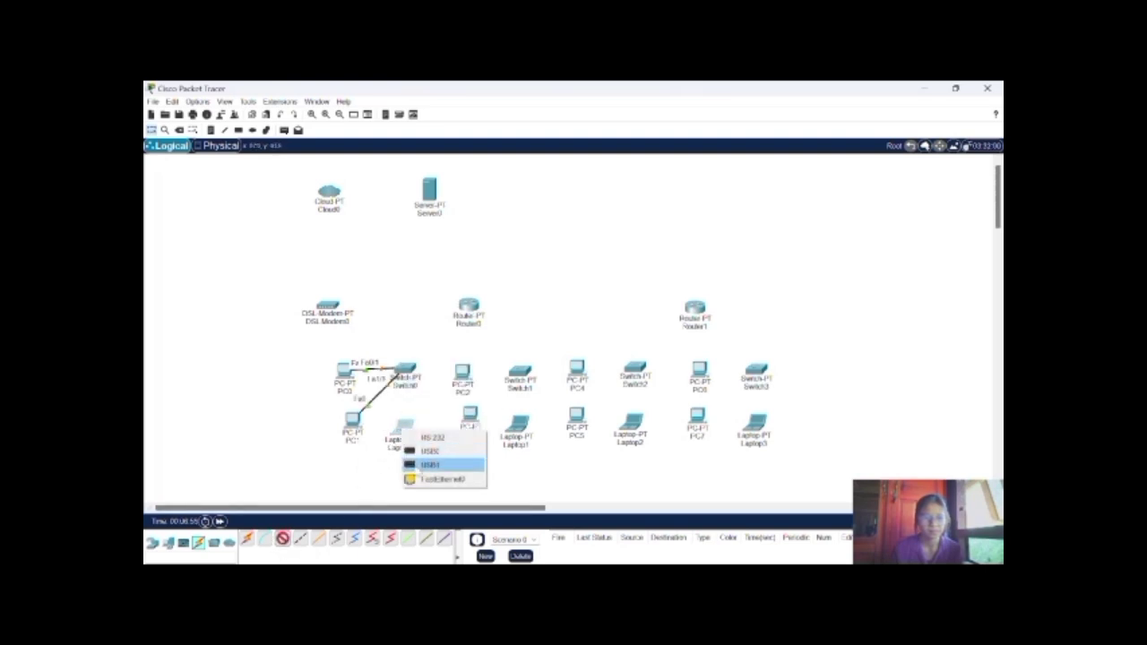
pyautogui.click(442, 480)
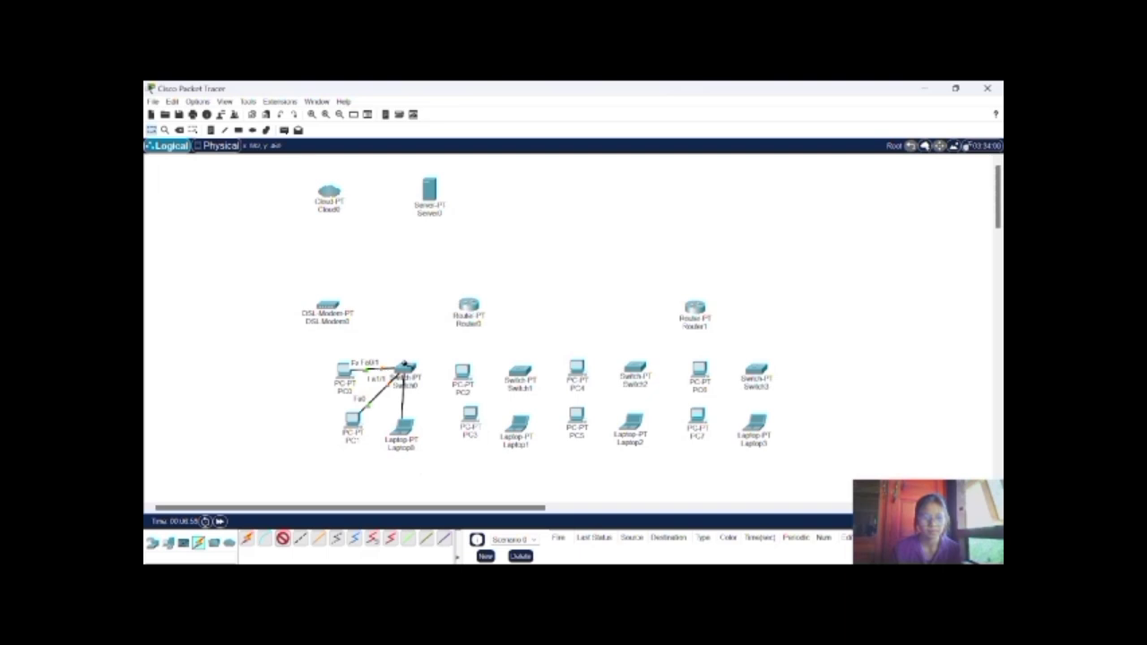
pyautogui.click(405, 370)
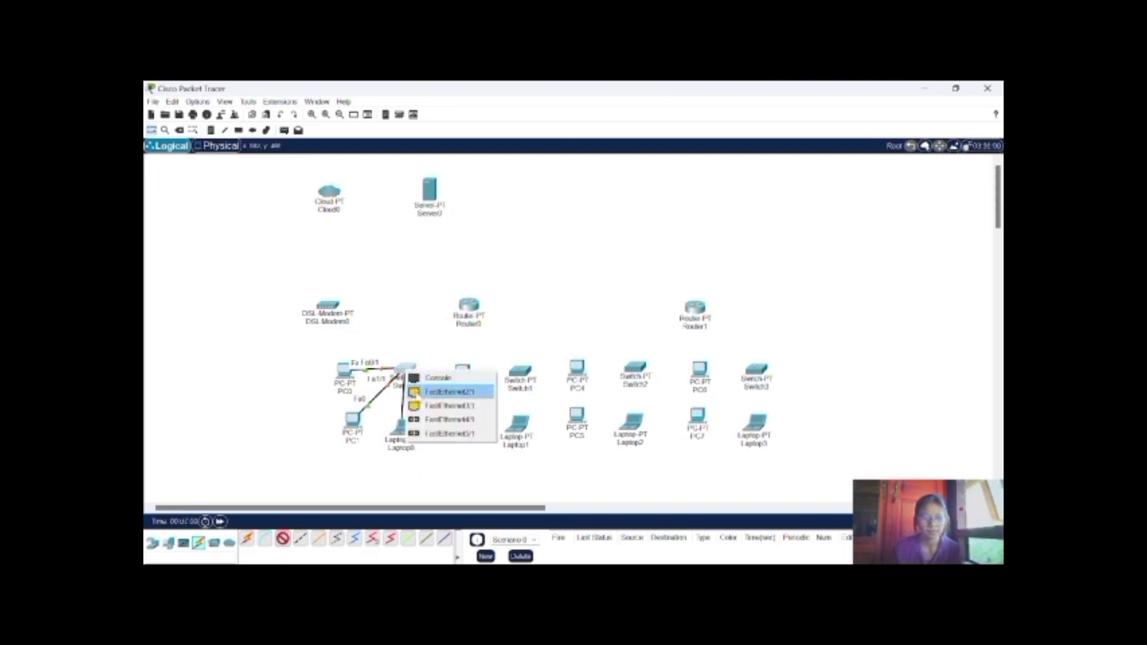
pyautogui.click(418, 401)
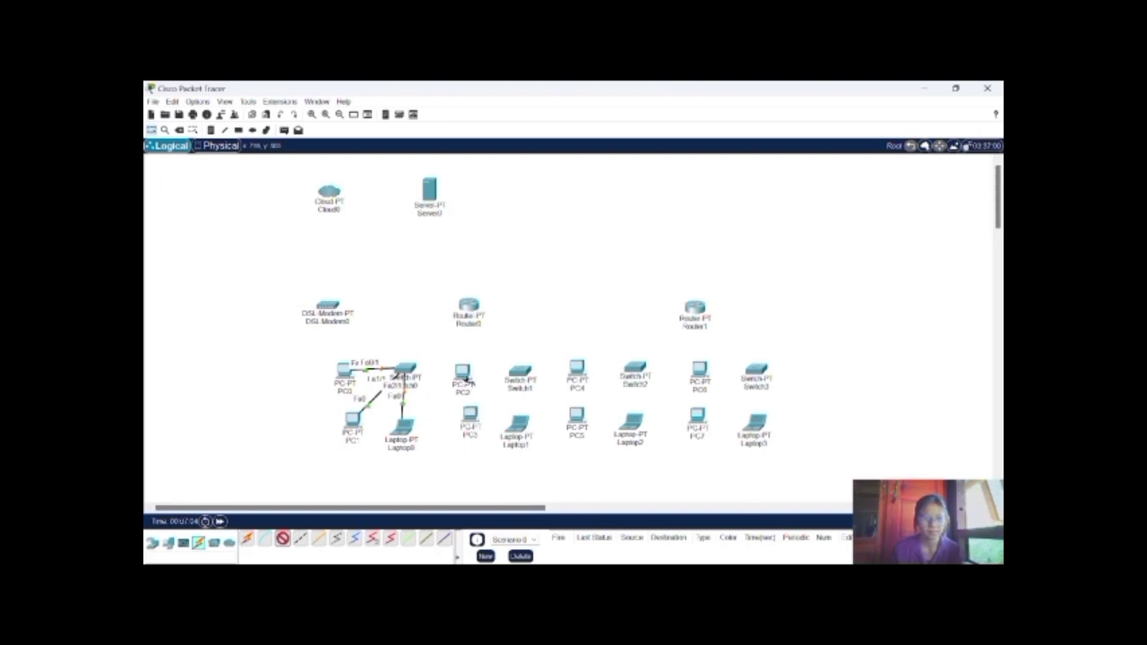
# Connect PC2's FastEthernet0 port to Switch1's FastEthernet0/1 port with a copper straight-through cable
pyautogui.click(462, 372)
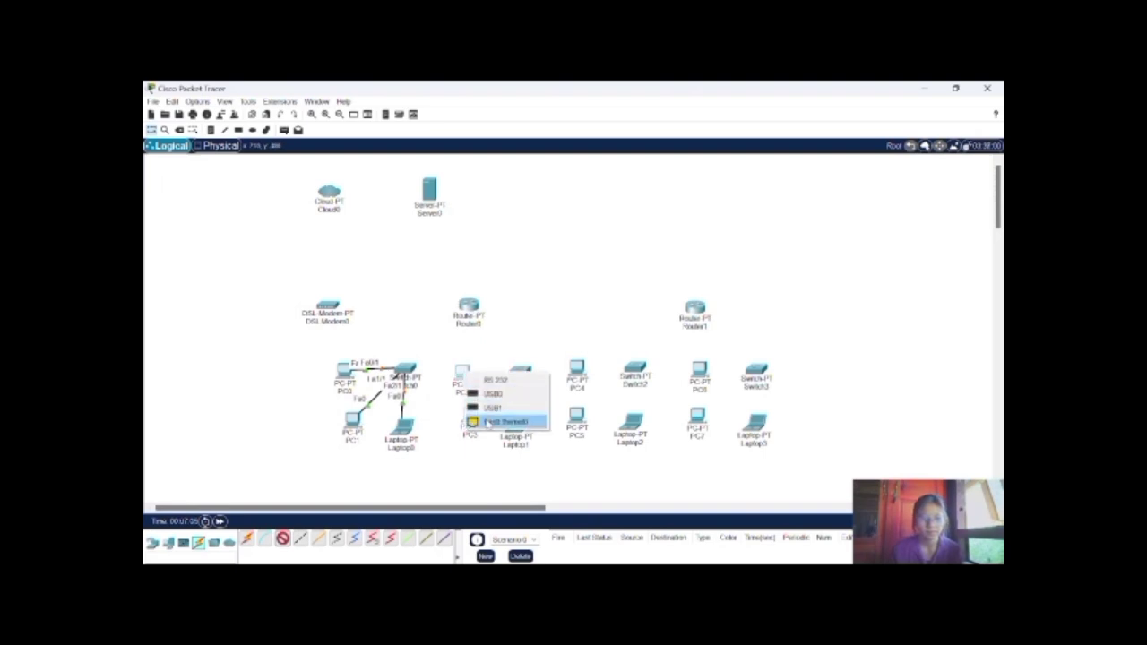
pyautogui.click(489, 422)
pyautogui.click(519, 370)
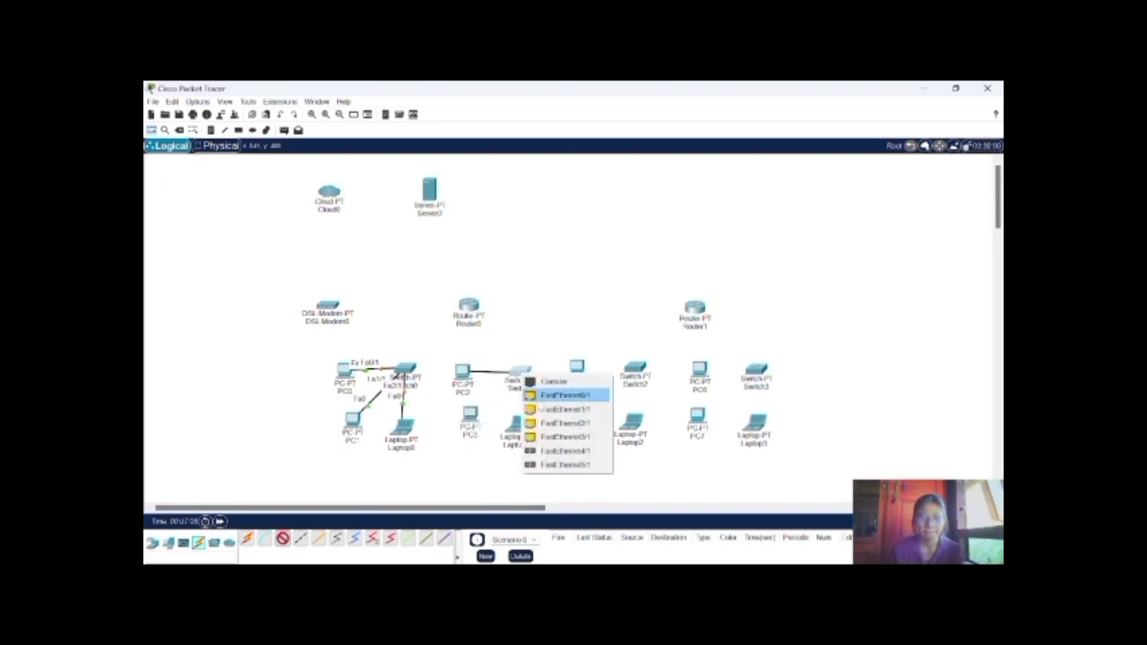
pyautogui.click(553, 395)
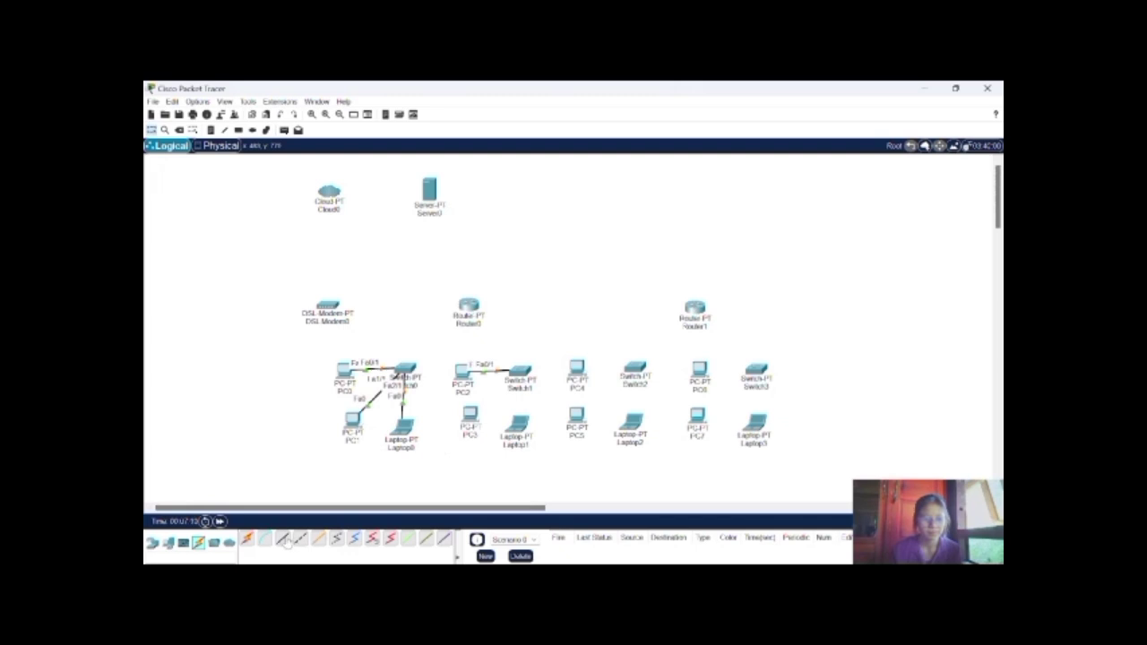
# Connect PC3's FastEthernet0 port to Switch1's FastEthernet1/1 port with a copper straight-through cable
pyautogui.click(283, 538)
pyautogui.click(469, 418)
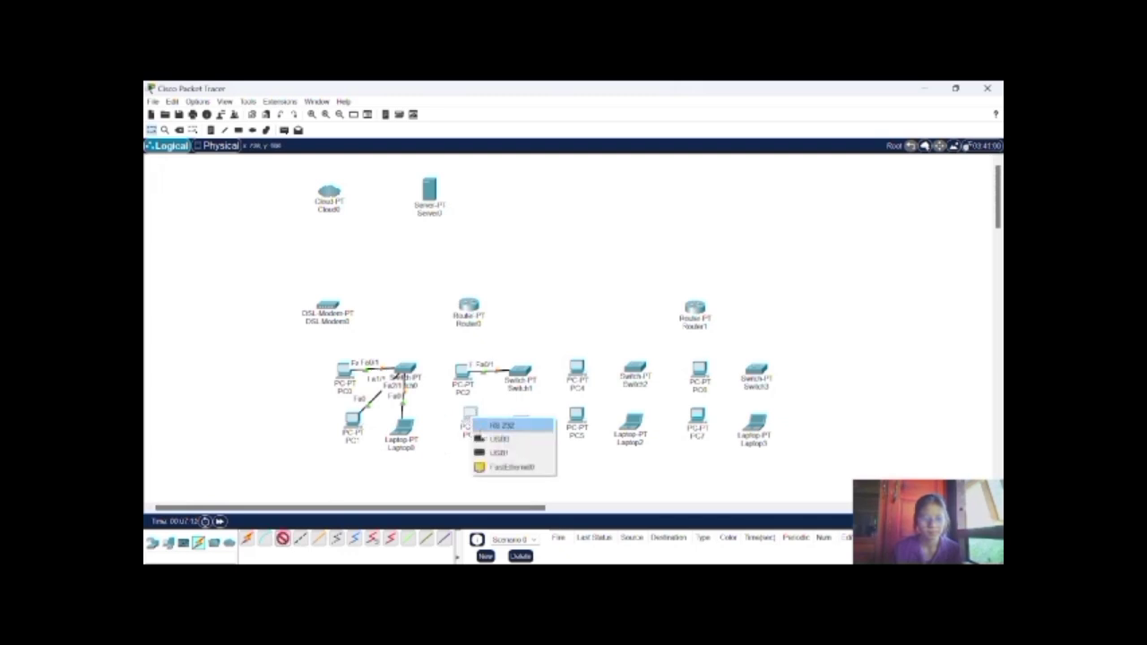
pyautogui.click(509, 466)
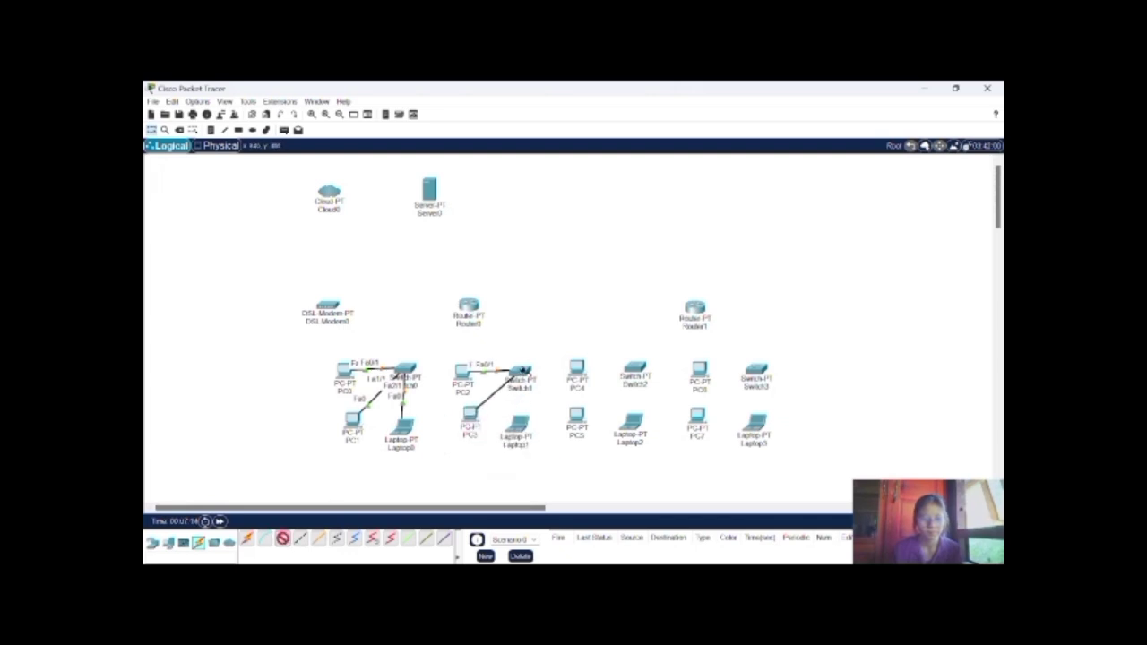
pyautogui.click(524, 371)
pyautogui.click(534, 399)
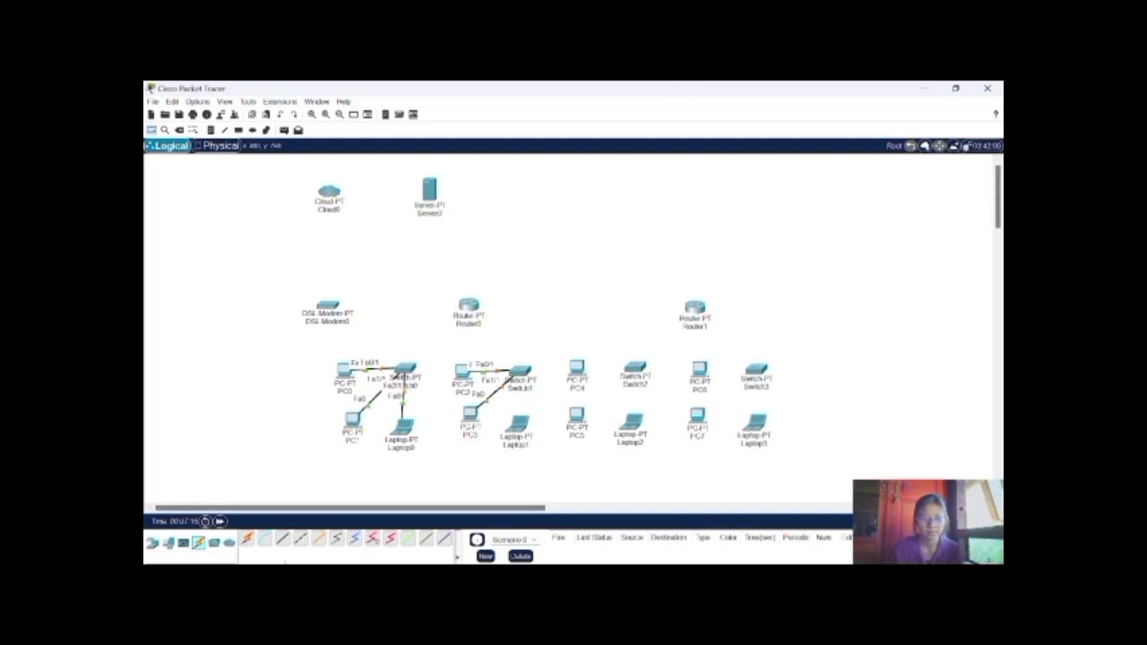
# Connect Laptop1's FastEthernet0 port to Switch1's FastEthernet2/1 port with a copper straight-through cable
pyautogui.click(282, 539)
pyautogui.click(518, 432)
pyautogui.click(544, 482)
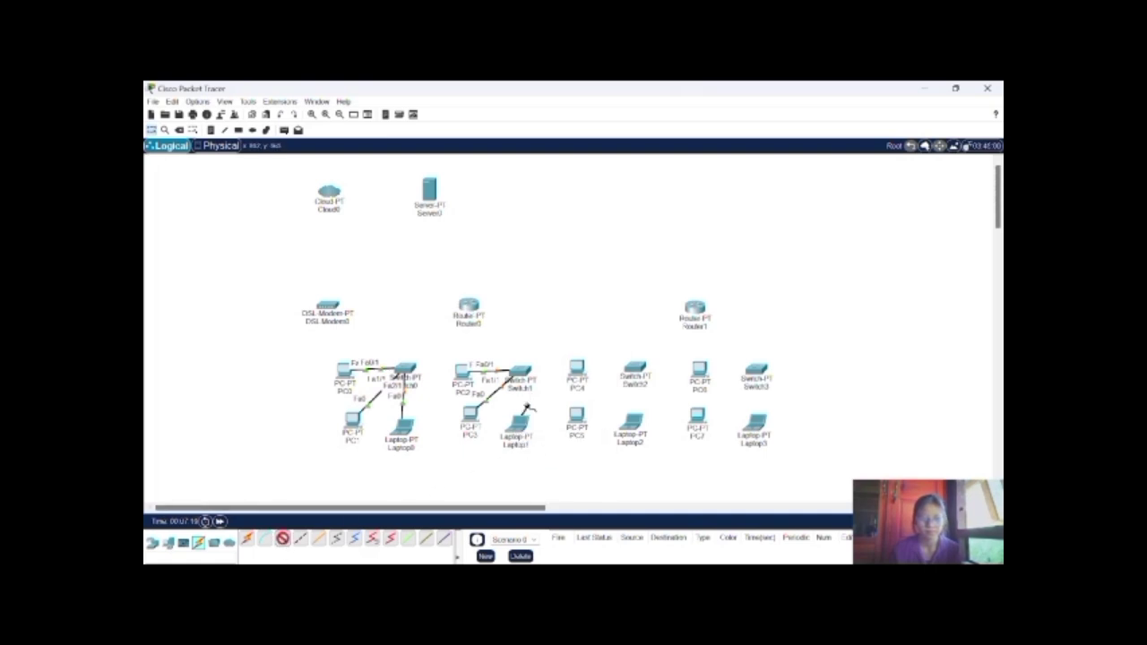
pyautogui.click(520, 370)
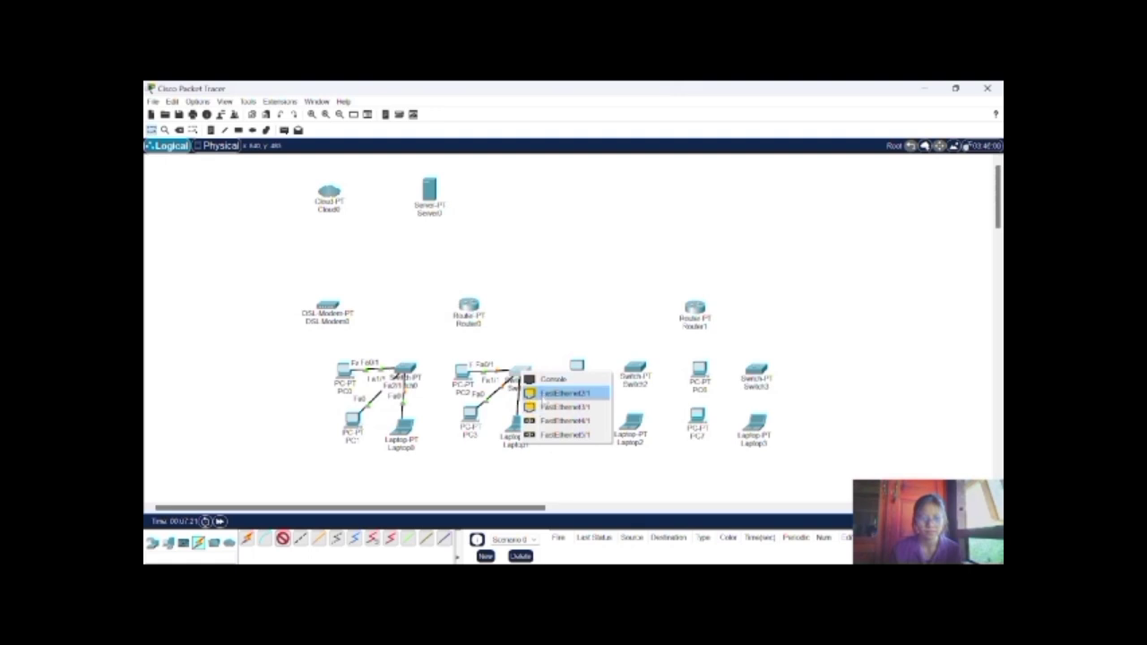
pyautogui.click(543, 394)
# Connect PC4's FastEthernet0 port to Switch2's FastEthernet0/1 port with a copper straight-through cable
pyautogui.click(282, 540)
pyautogui.click(581, 366)
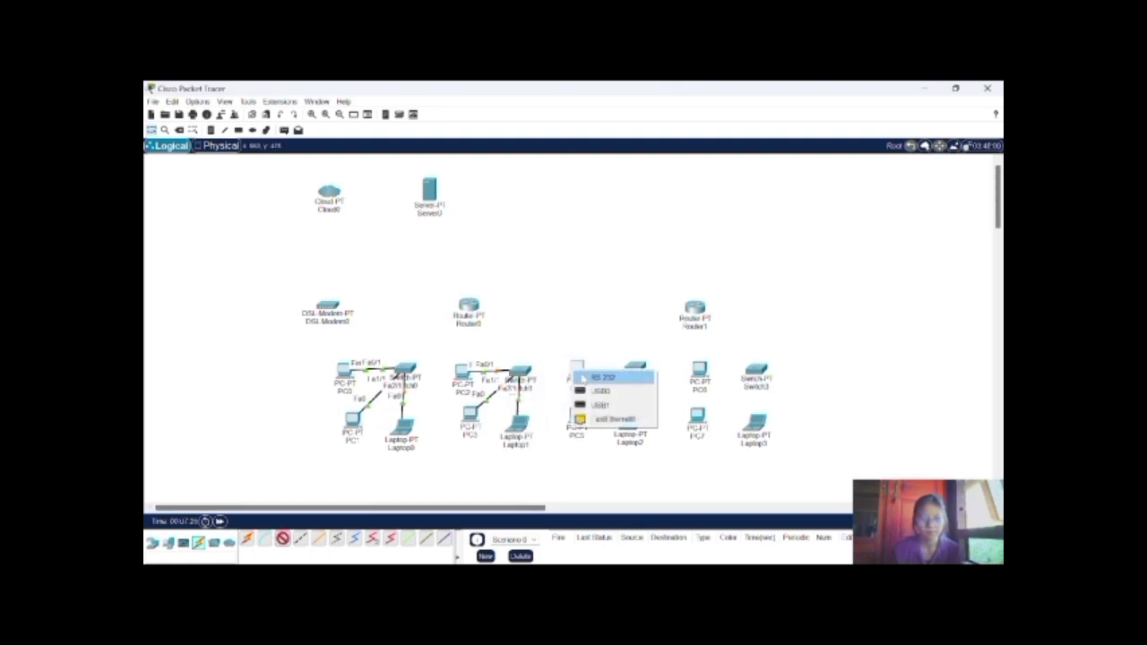
pyautogui.click(605, 418)
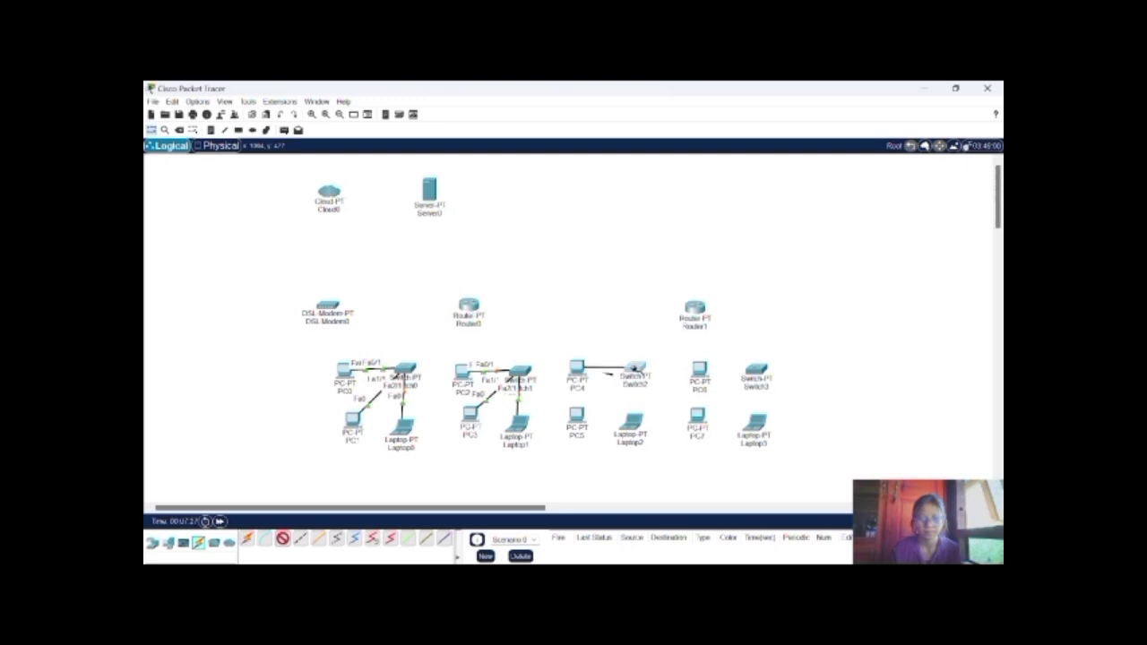
pyautogui.click(635, 368)
pyautogui.click(654, 391)
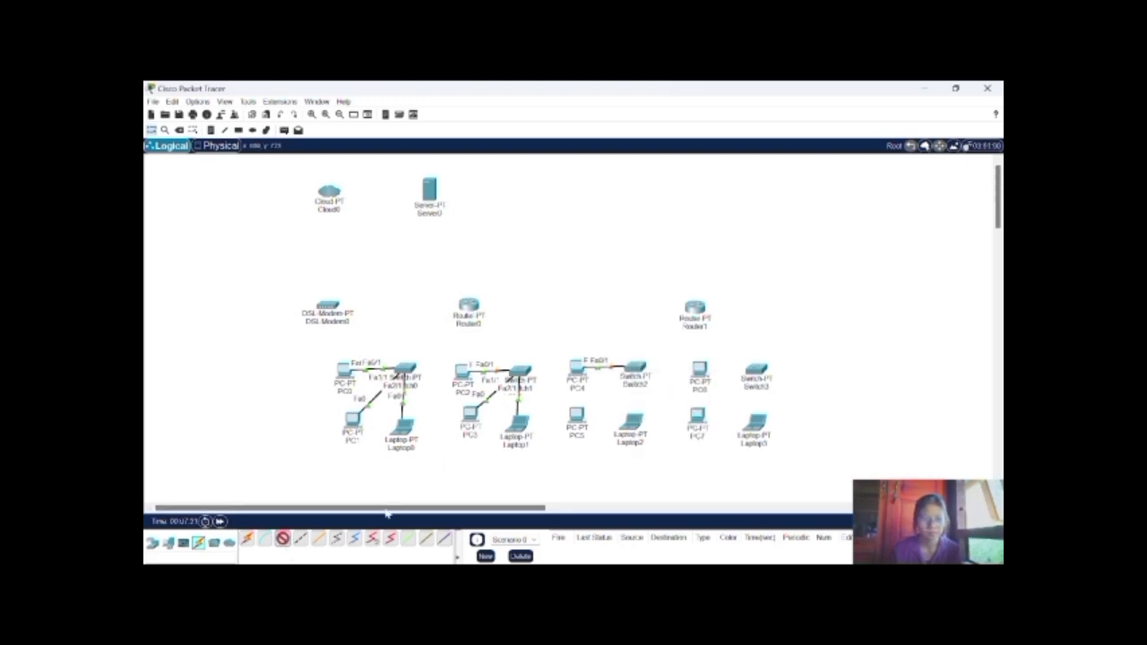
# Connect PC5's FastEthernet0 port to Switch2's FastEthernet1/1 port with a copper straight-through cable
pyautogui.click(577, 416)
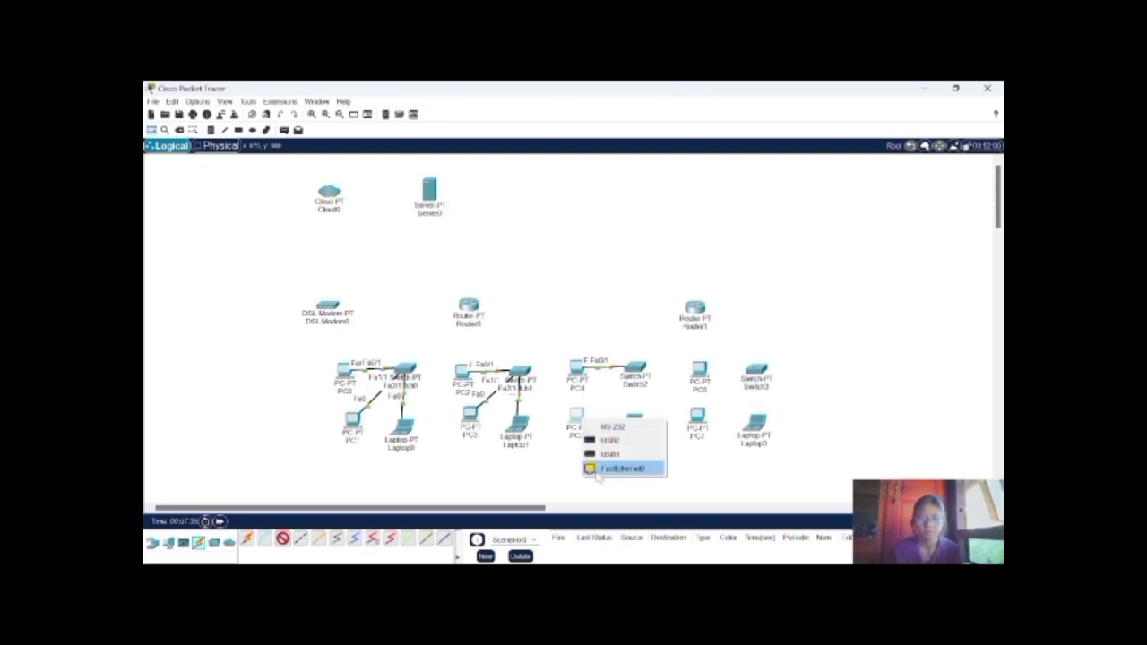
pyautogui.click(597, 471)
pyautogui.click(636, 369)
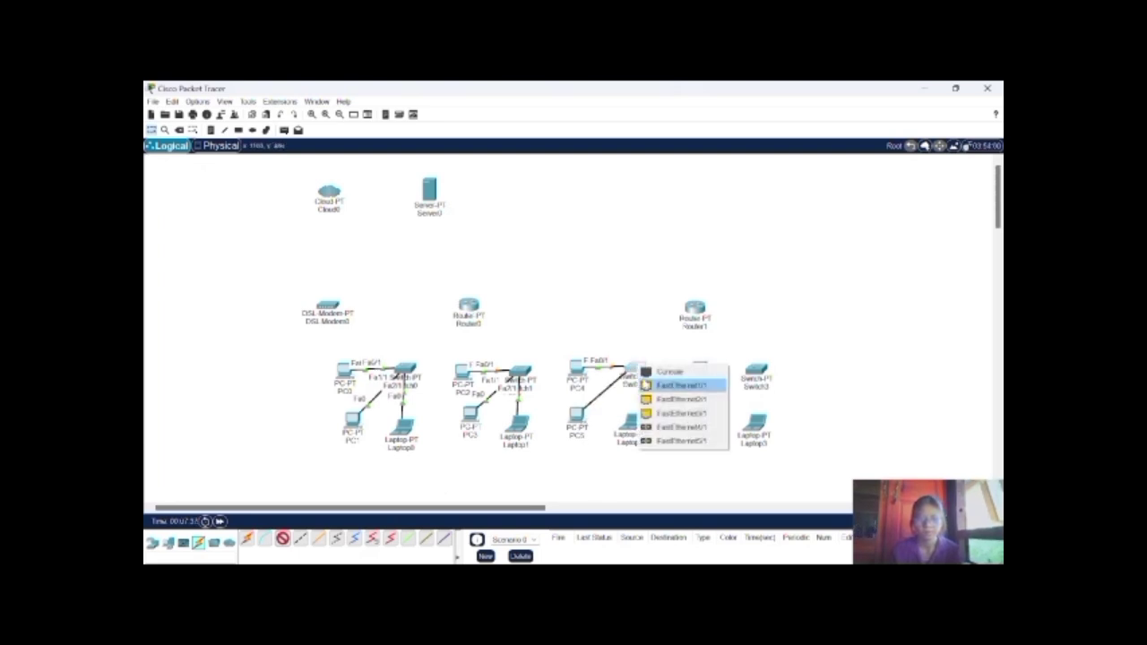
pyautogui.click(681, 385)
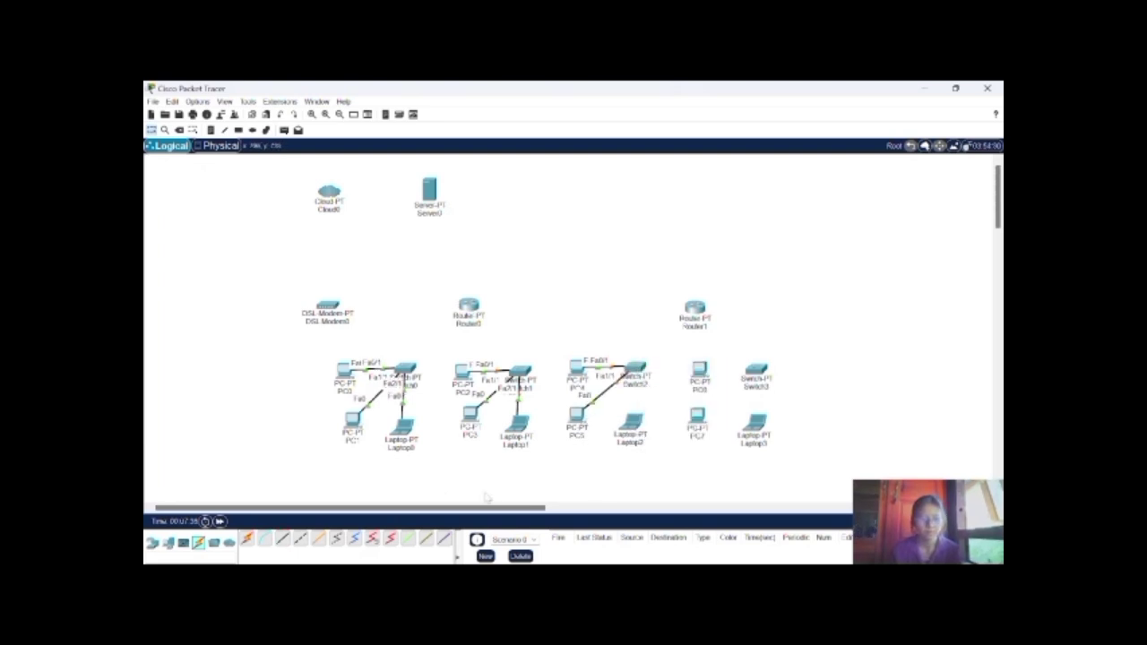
# Connect Laptop2's FastEthernet0 port to Switch2's FastEthernet2/1 port with a copper straight-through cable
pyautogui.click(283, 539)
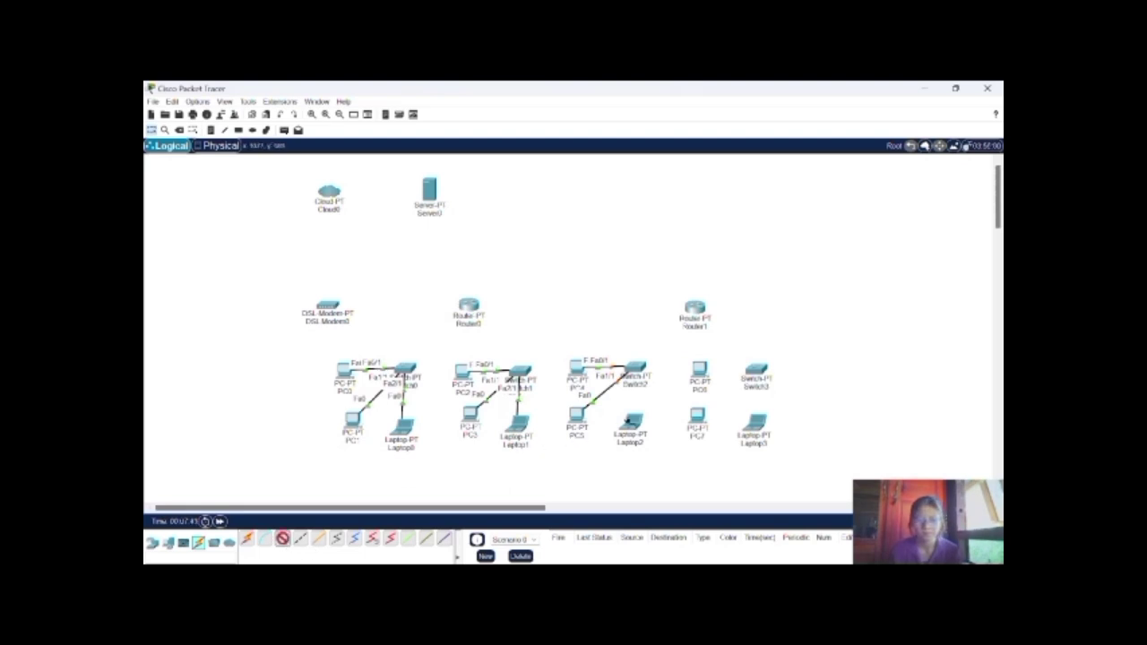
pyautogui.click(628, 421)
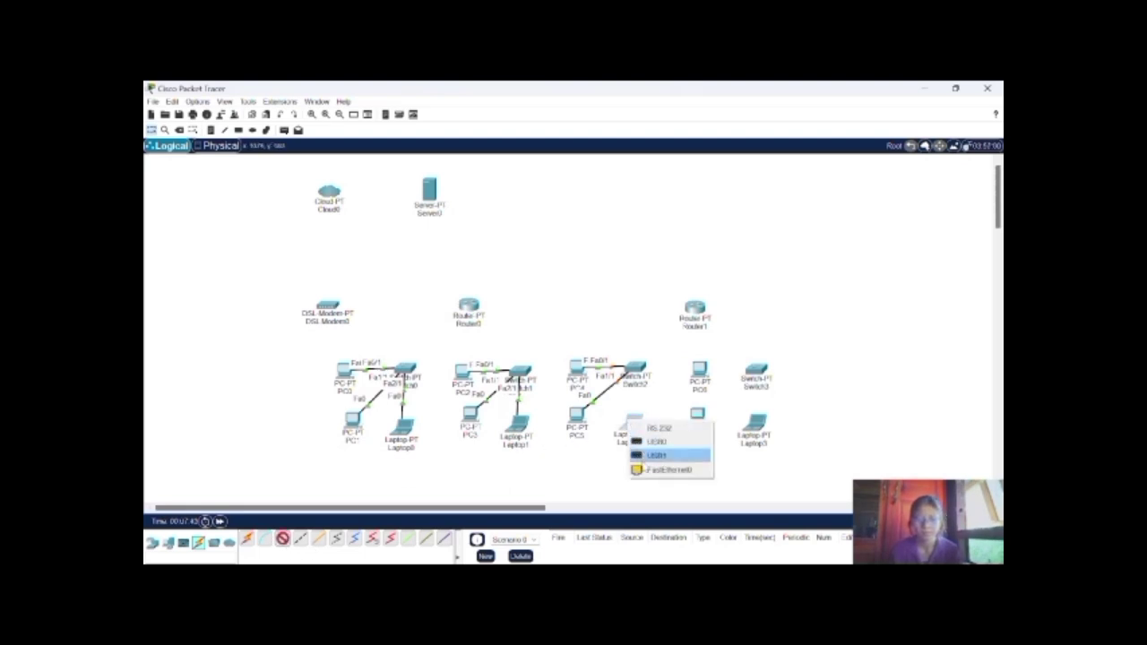
pyautogui.click(667, 469)
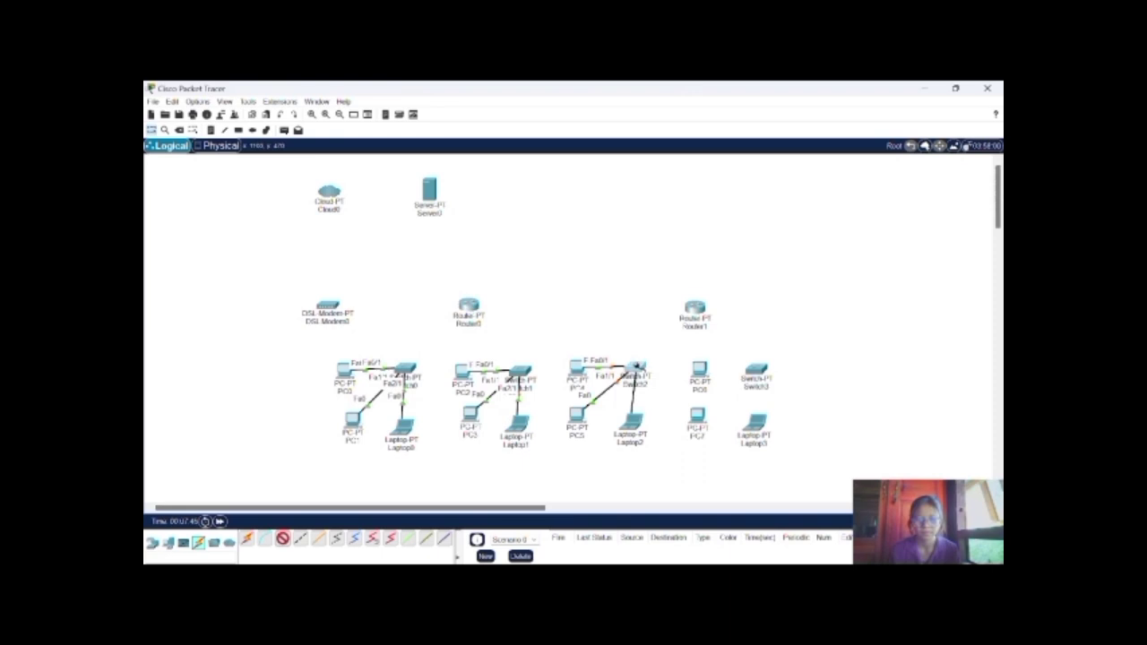
pyautogui.click(637, 367)
pyautogui.click(681, 415)
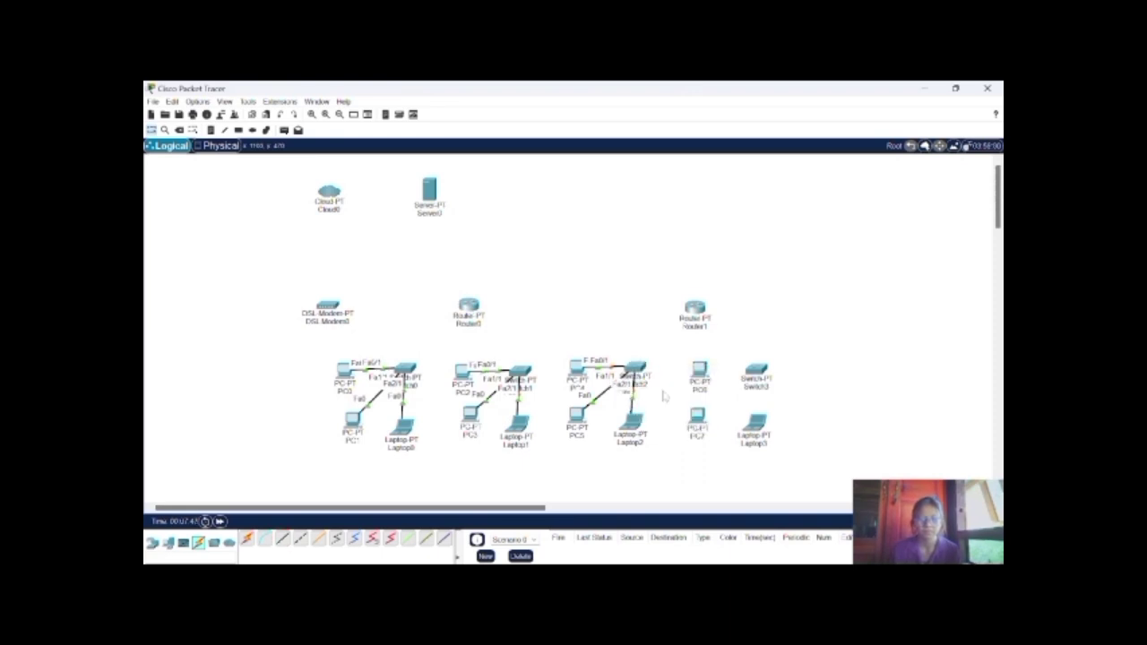
# Connect PC6's FastEthernet0 port to Switch3's FastEthernet0/1 port with a copper straight-through cable
pyautogui.click(282, 539)
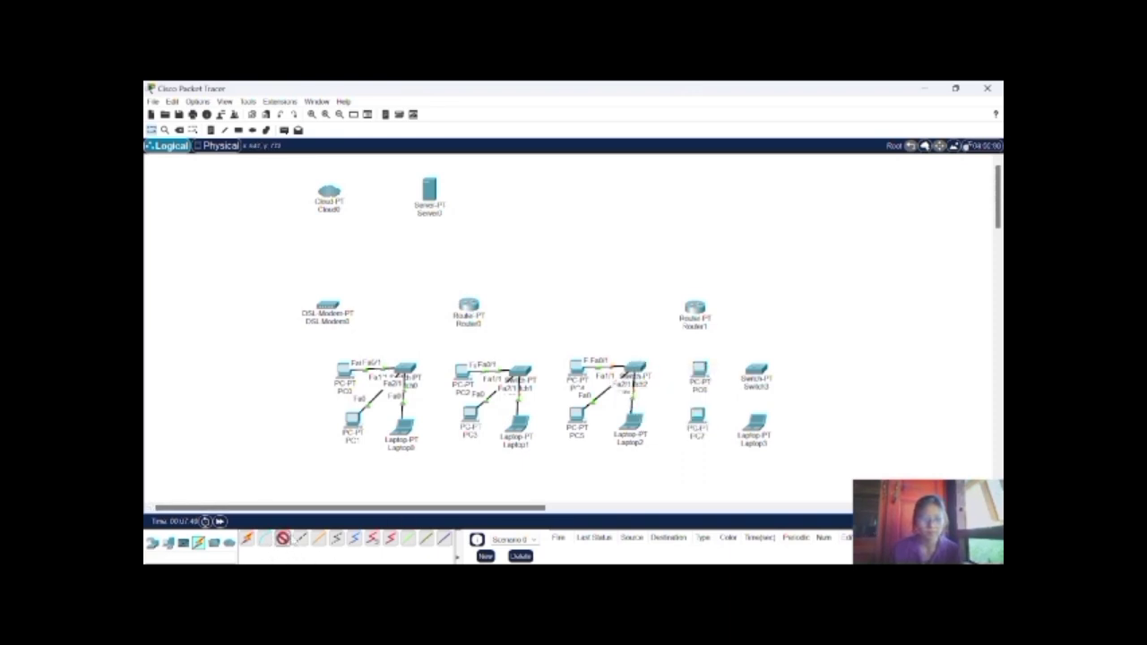
pyautogui.click(700, 371)
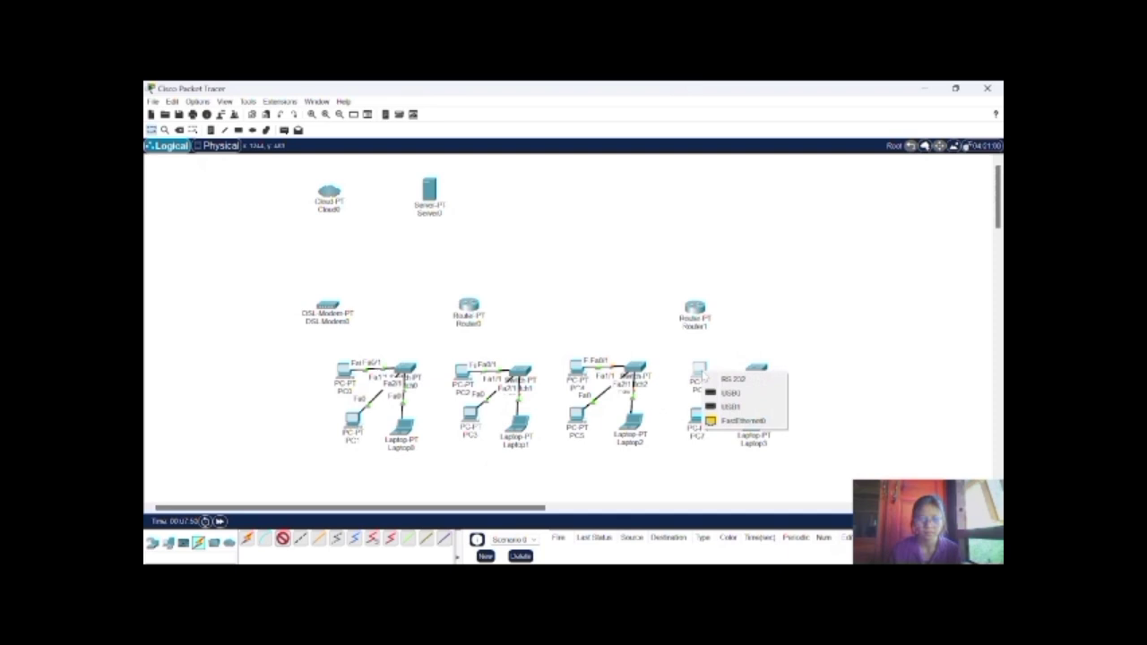
pyautogui.click(743, 420)
pyautogui.click(757, 370)
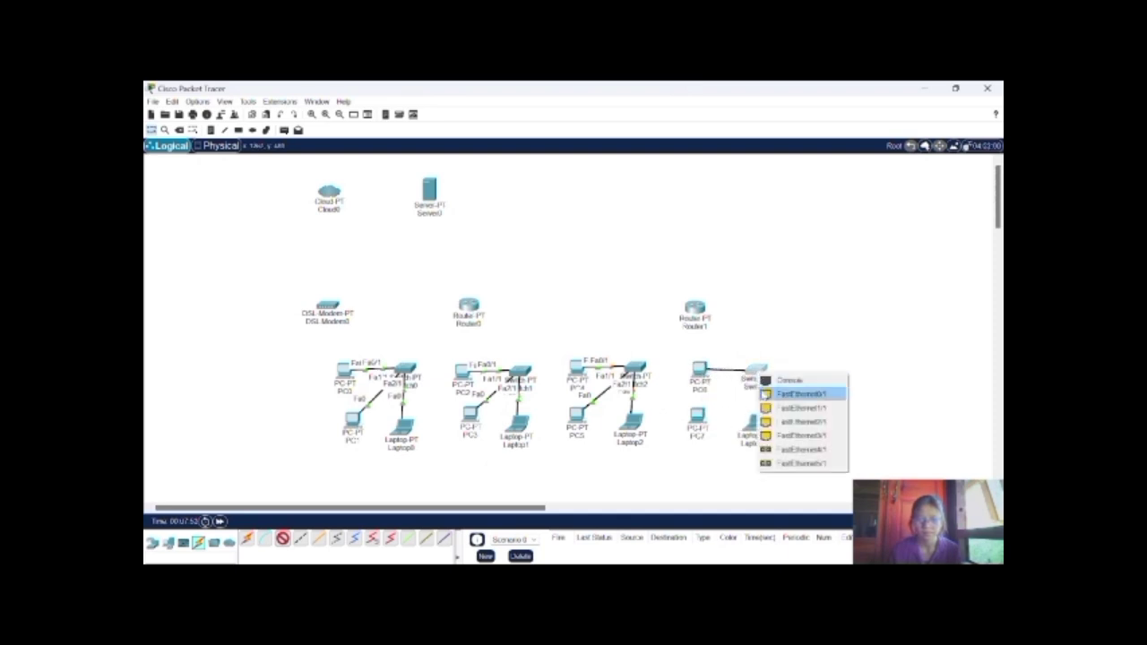
pyautogui.click(800, 394)
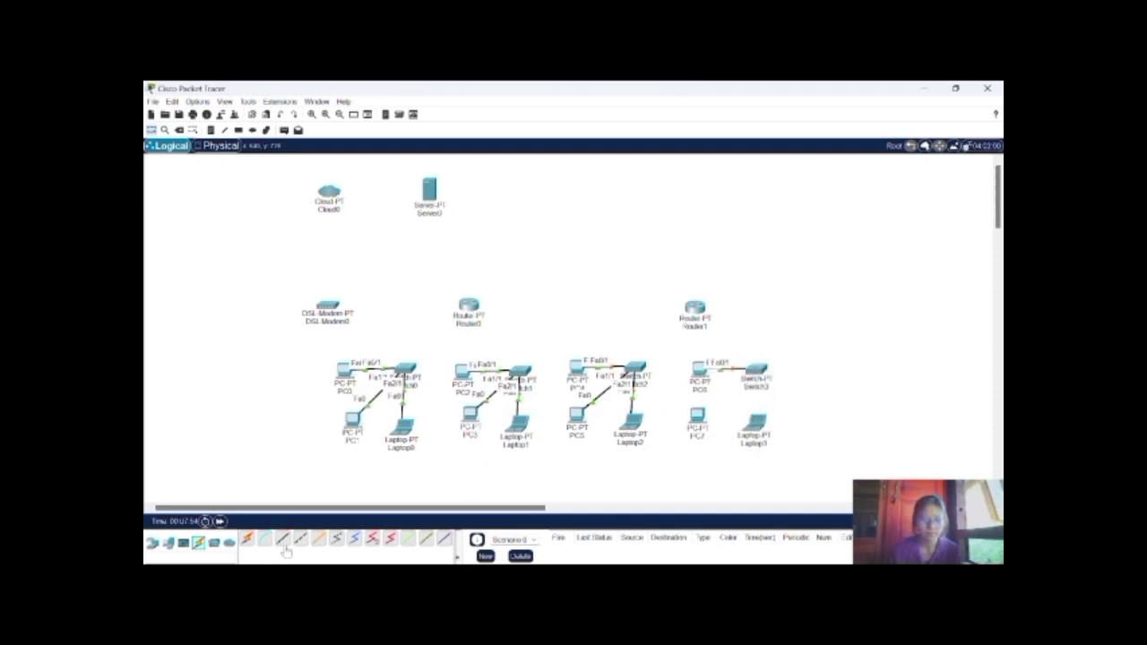
# Connect PC7's FastEthernet0 port to Switch3's FastEthernet1/1 port with a copper straight-through cable
pyautogui.click(697, 416)
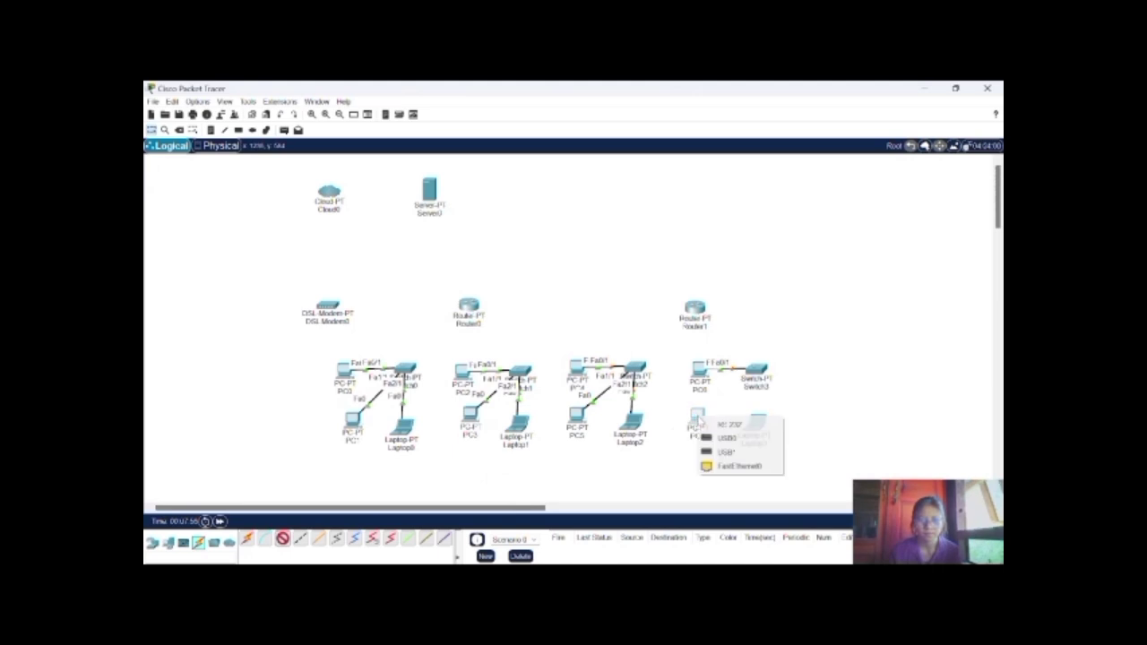
pyautogui.click(721, 466)
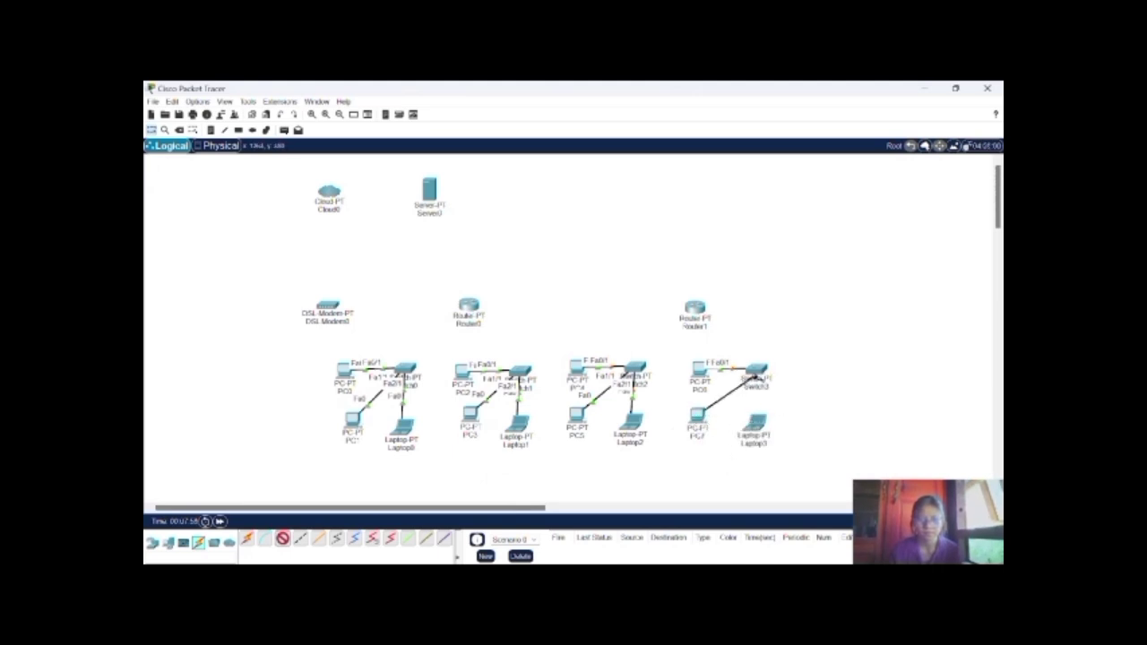
pyautogui.click(757, 373)
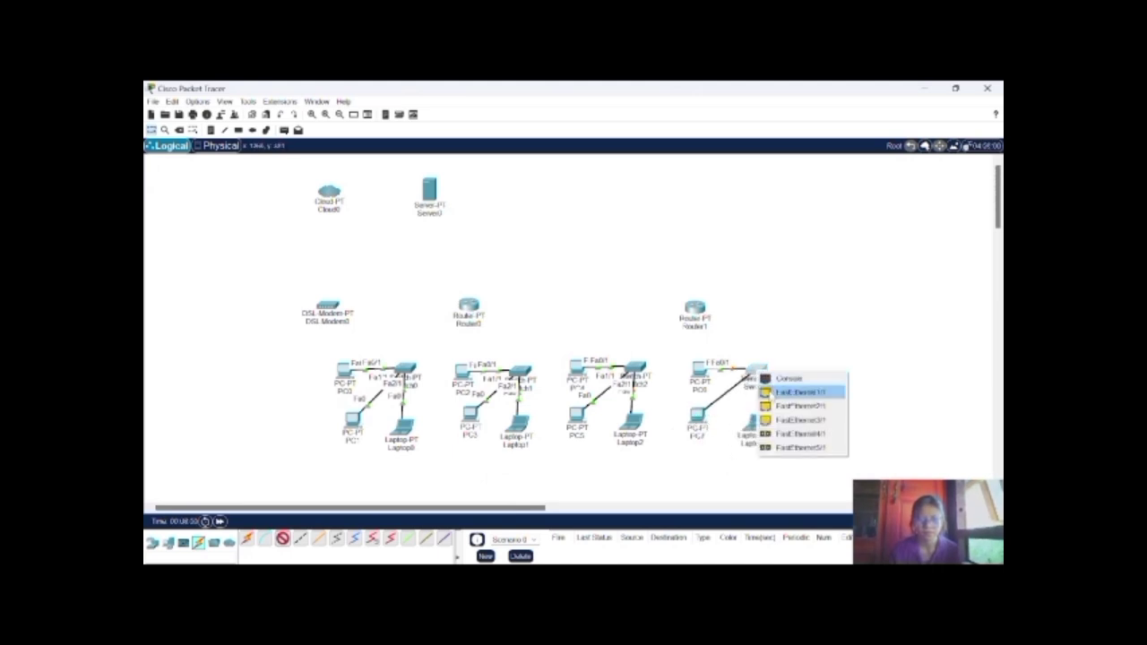
pyautogui.click(776, 393)
# Connect Laptop3's FastEthernet0 port to Switch3's FastEthernet2/1 port with a copper straight-through cable
pyautogui.click(284, 541)
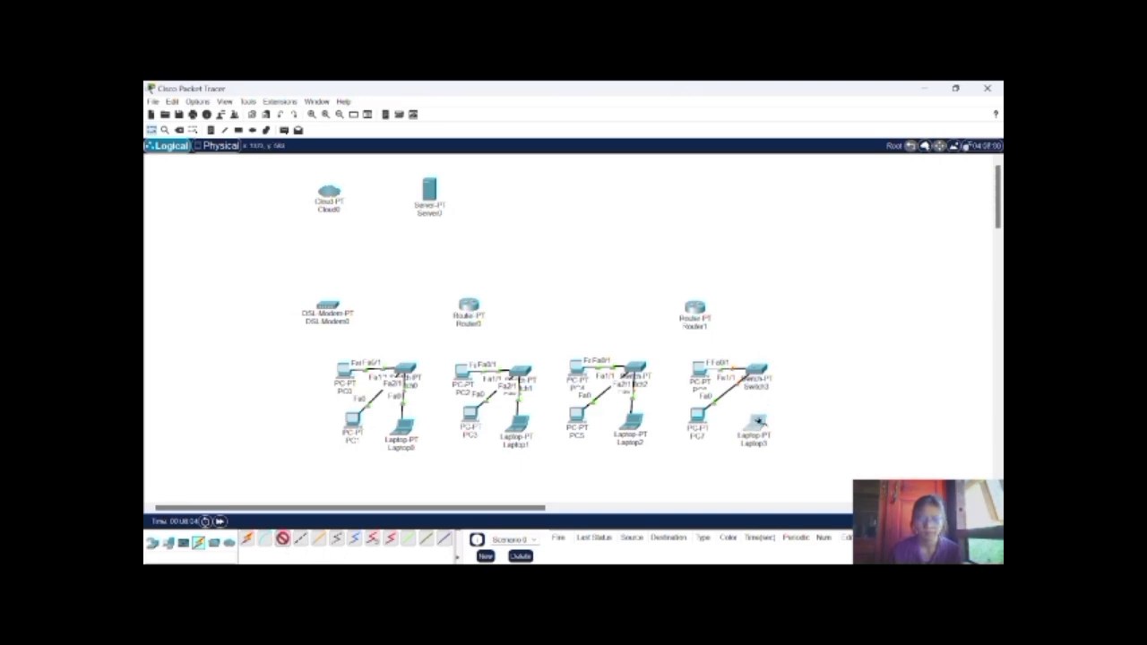
pyautogui.click(758, 421)
pyautogui.click(781, 453)
pyautogui.click(758, 370)
pyautogui.click(777, 388)
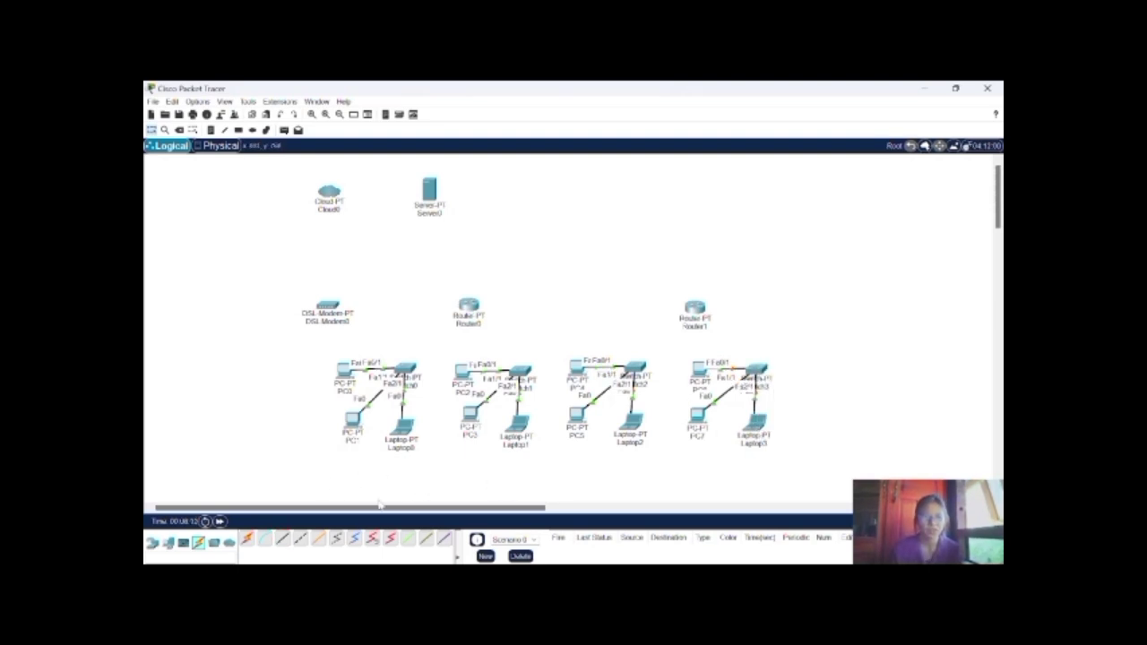
# Connect Switch0's FastEthernet3/1 port to Router0's FastEthernet0/0 port with a copper straight-through cable
pyautogui.click(283, 540)
pyautogui.click(405, 369)
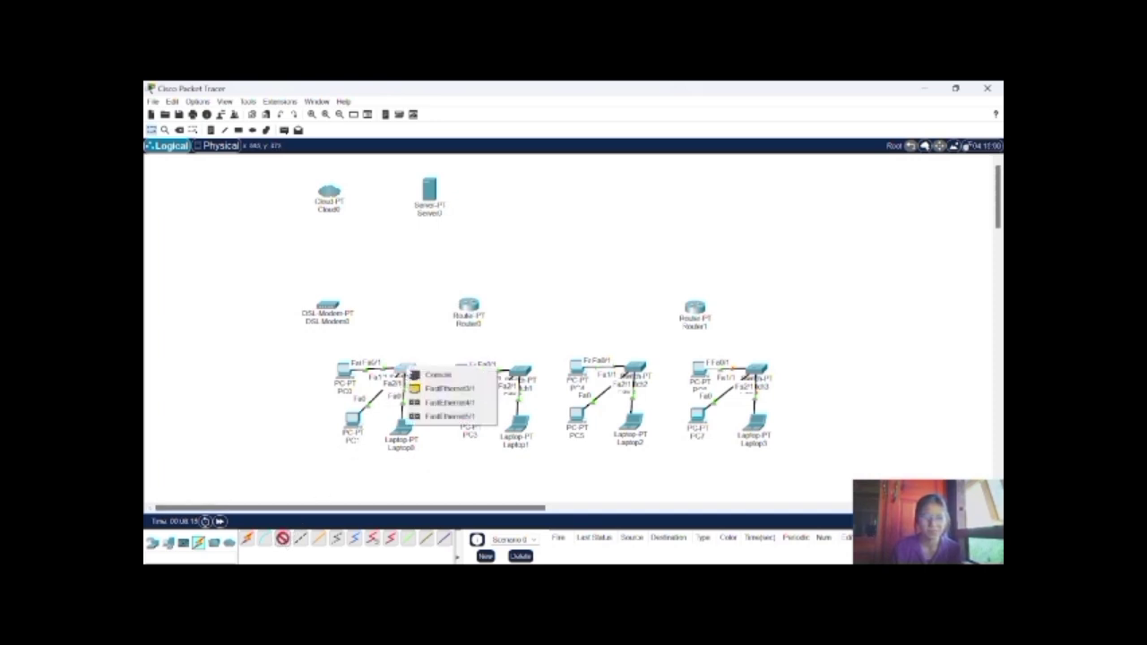
pyautogui.click(438, 391)
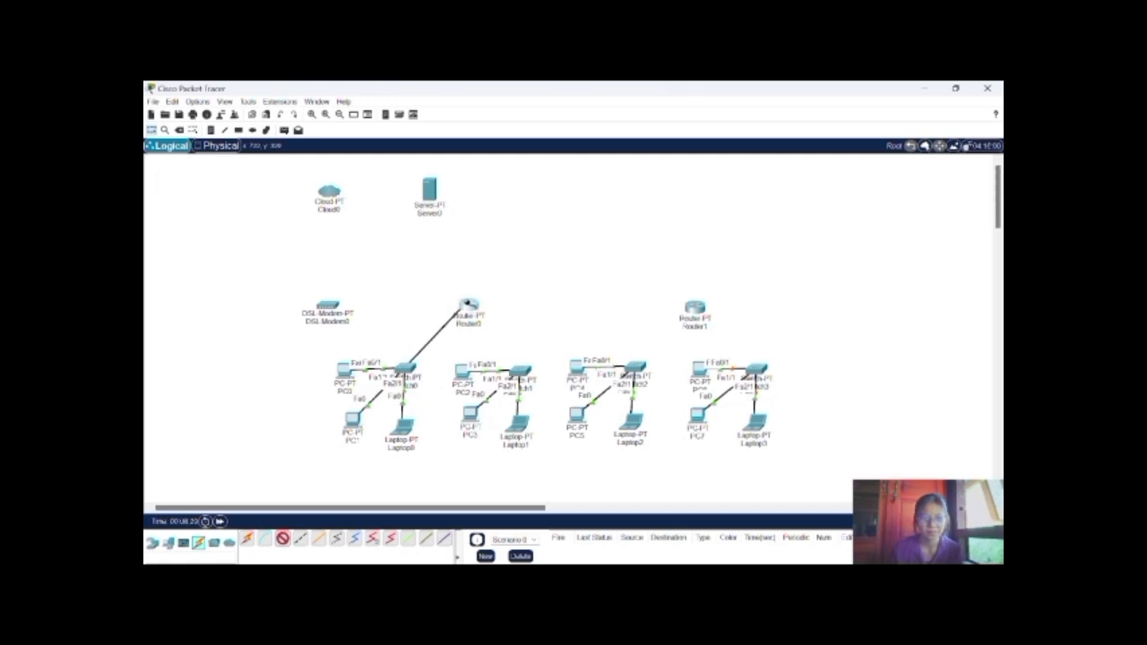
pyautogui.click(467, 306)
pyautogui.click(482, 338)
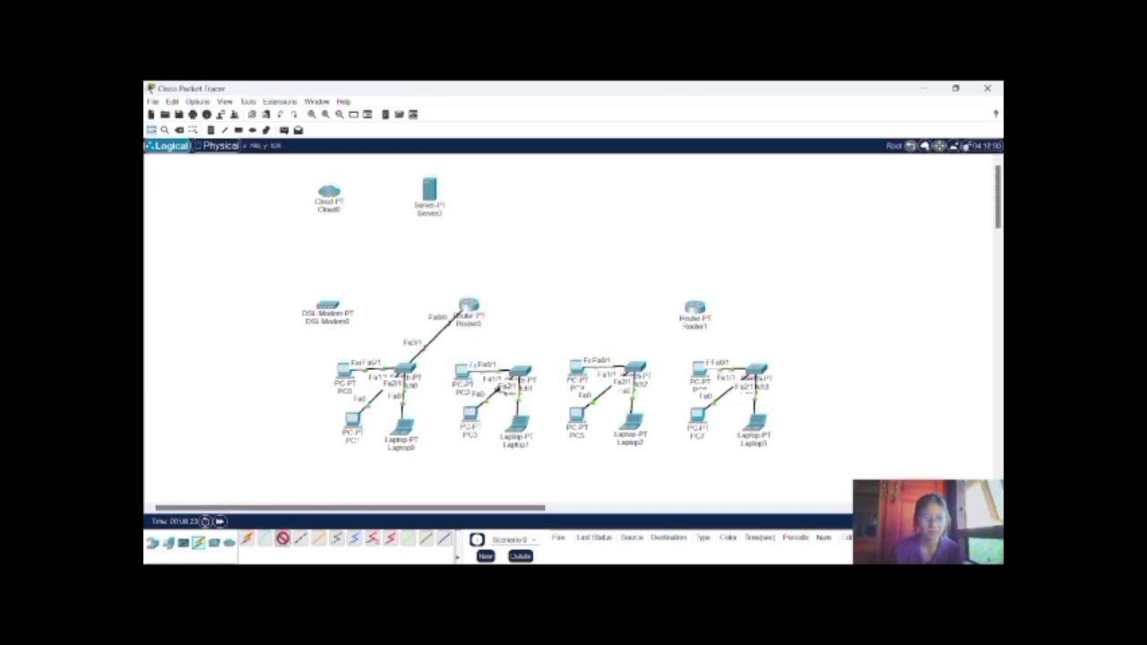
# Connect Switch1's FastEthernet3/1 port to Router0's FastEthernet1/0 port with a copper straight-through cable
pyautogui.click(520, 372)
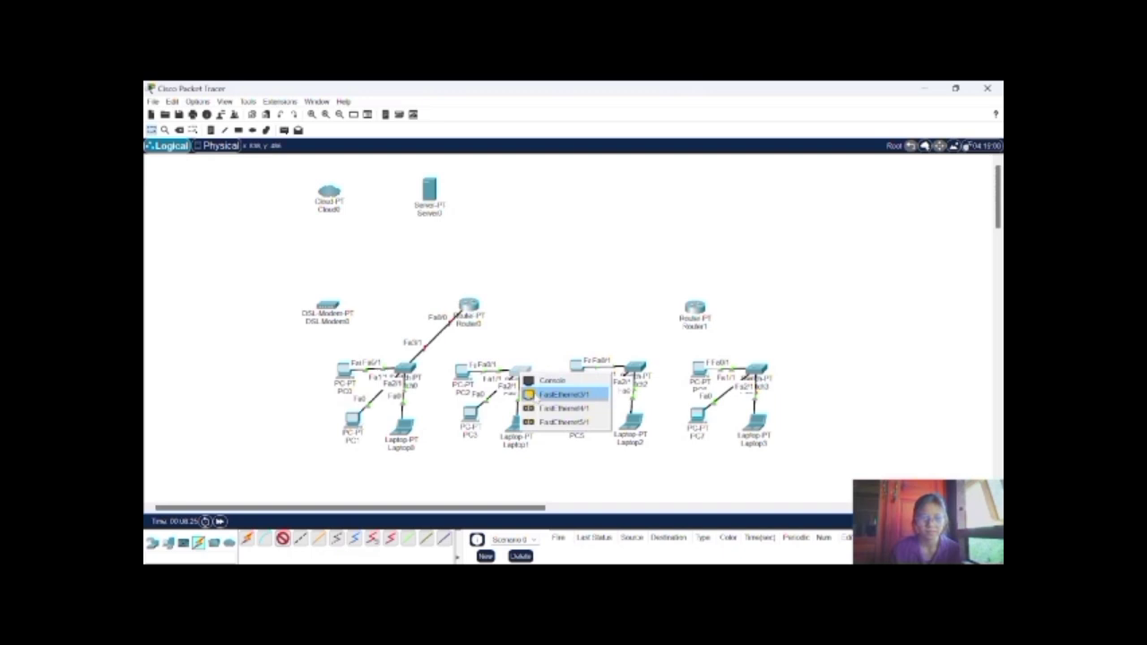
pyautogui.click(533, 394)
pyautogui.click(468, 307)
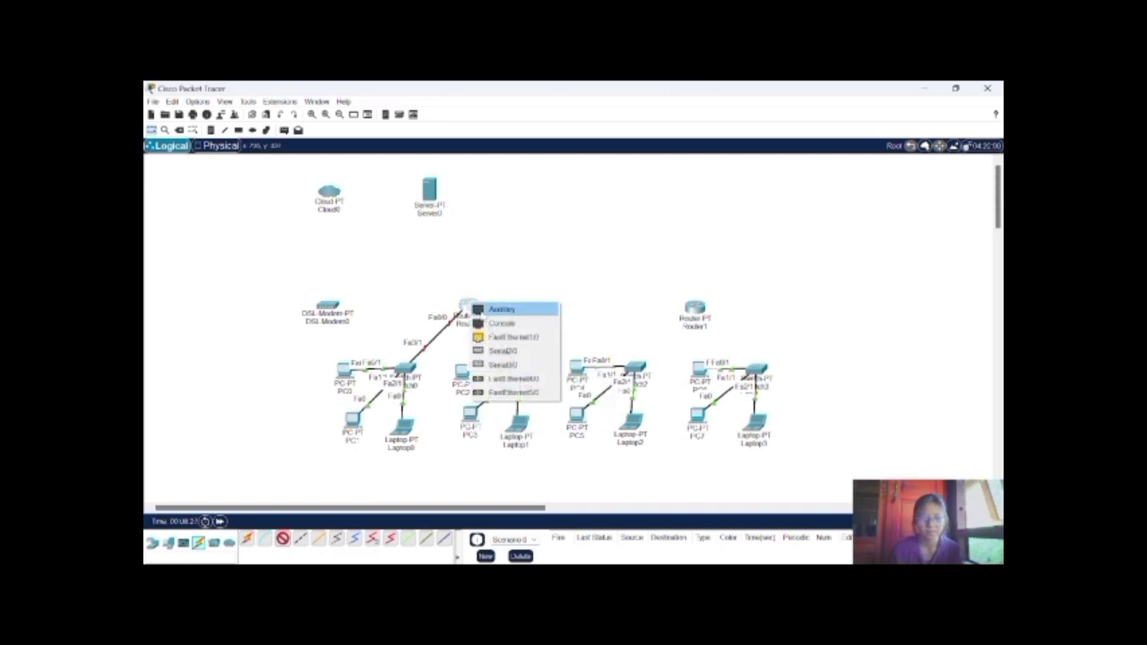
pyautogui.click(509, 338)
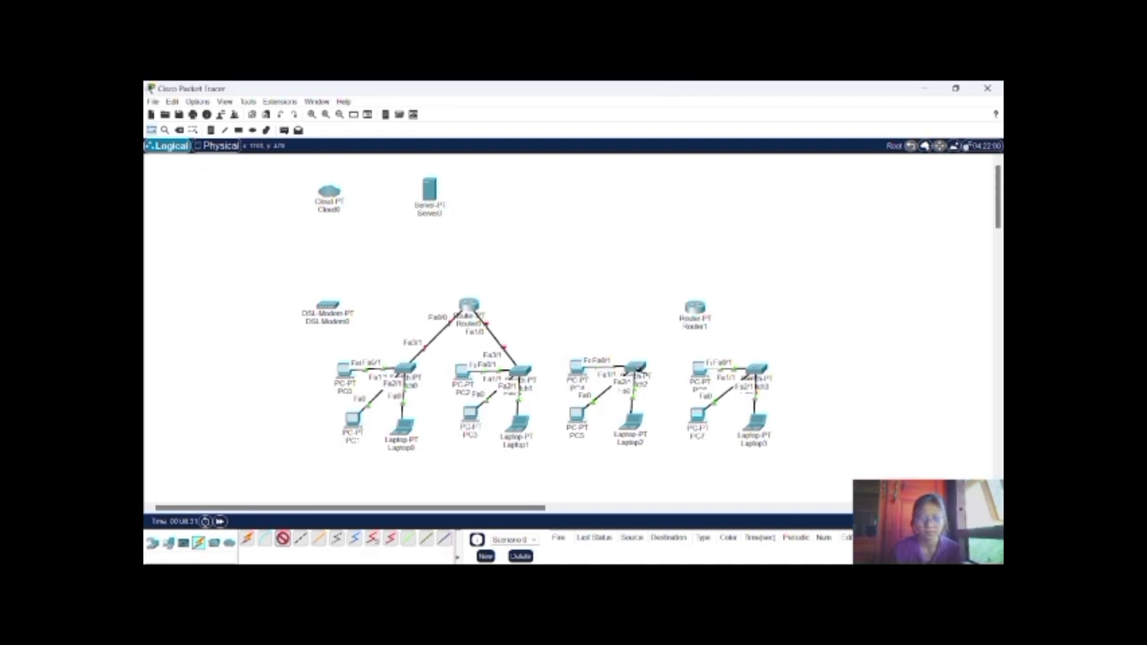
# Connect Switch2's FastEthernet3/1 port to Router1's FastEthernet0/0 port with a copper straight-through cable
pyautogui.click(635, 368)
pyautogui.click(672, 391)
pyautogui.click(695, 308)
pyautogui.click(709, 345)
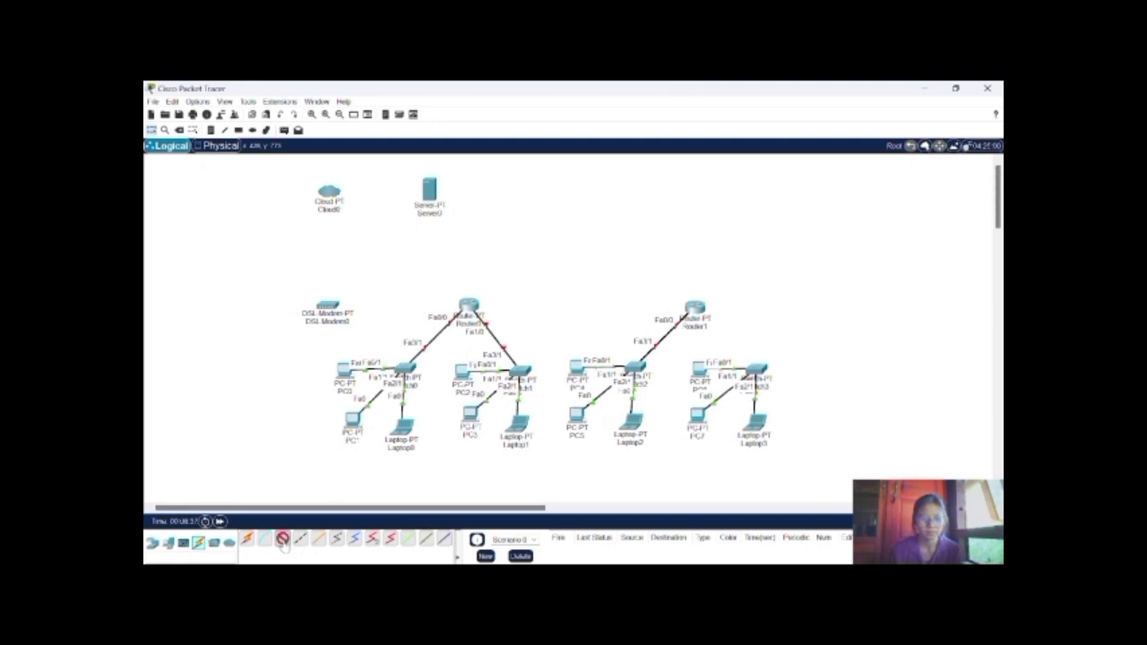
# Connect Switch3's FastEthernet3/1 port to Router1's FastEthernet1/0 port with a copper straight-through cable
pyautogui.click(757, 369)
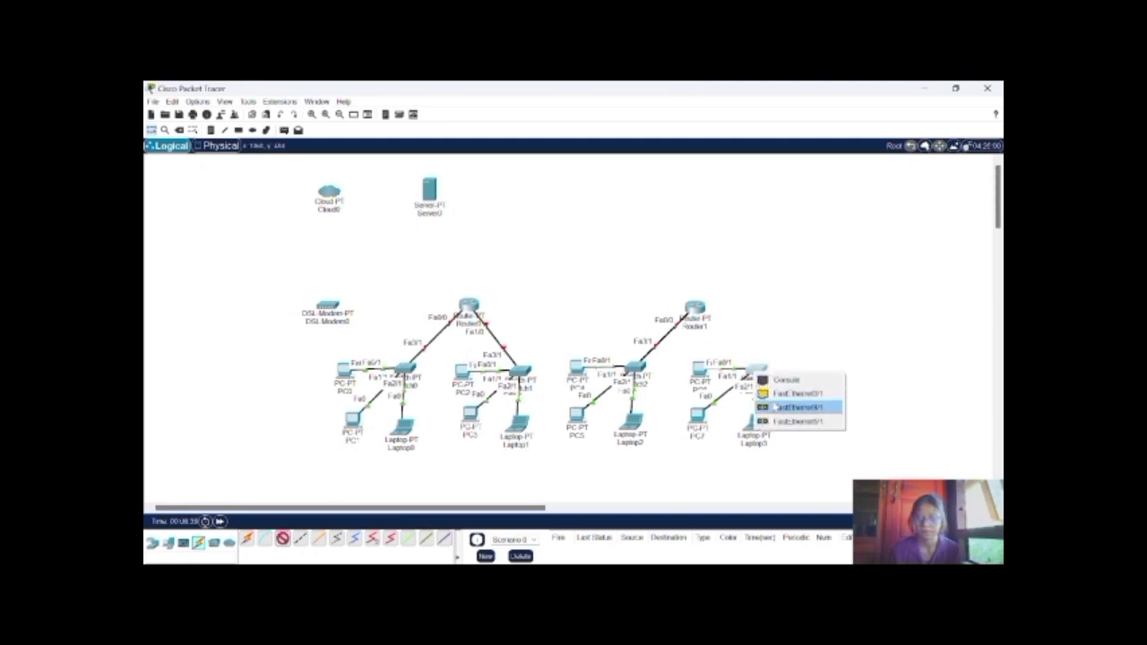
pyautogui.click(776, 395)
pyautogui.click(698, 310)
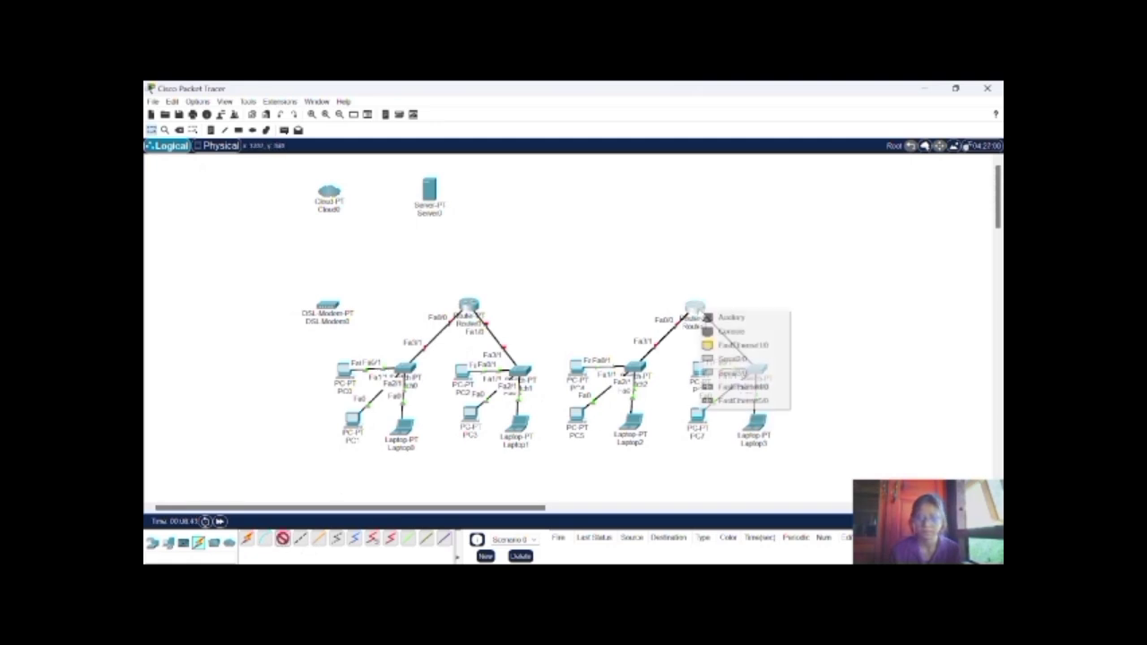
pyautogui.click(722, 347)
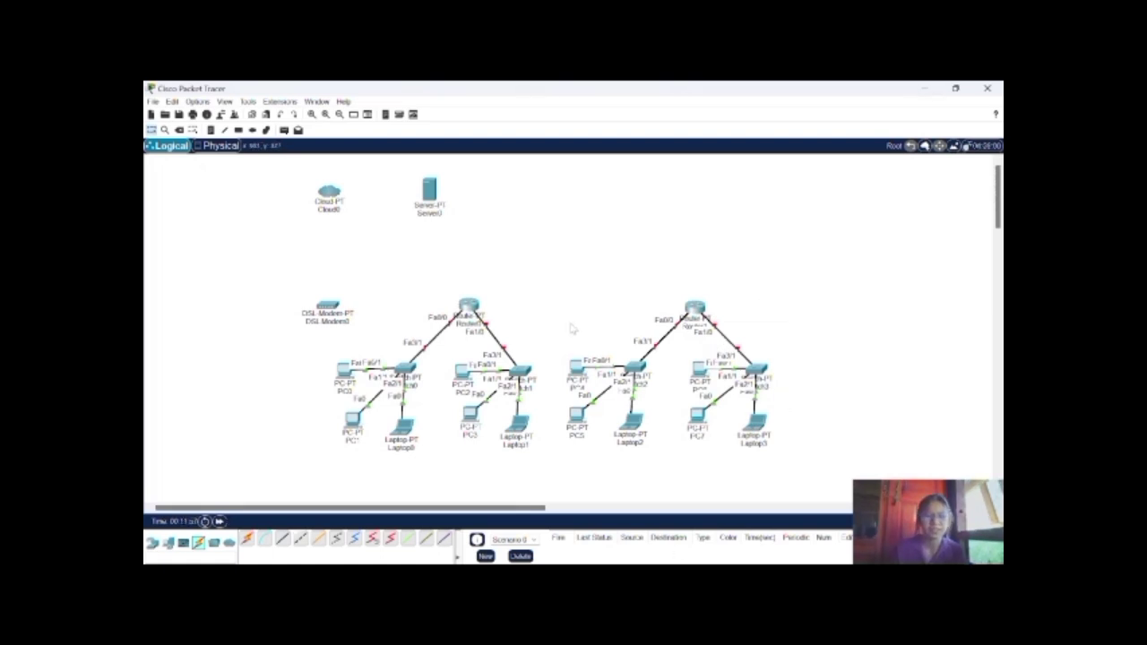
# Connect Router0's FastEthernet2/0 port to Router1's FastEthernet2/0 port with a copper cross-over cable
pyautogui.click(298, 539)
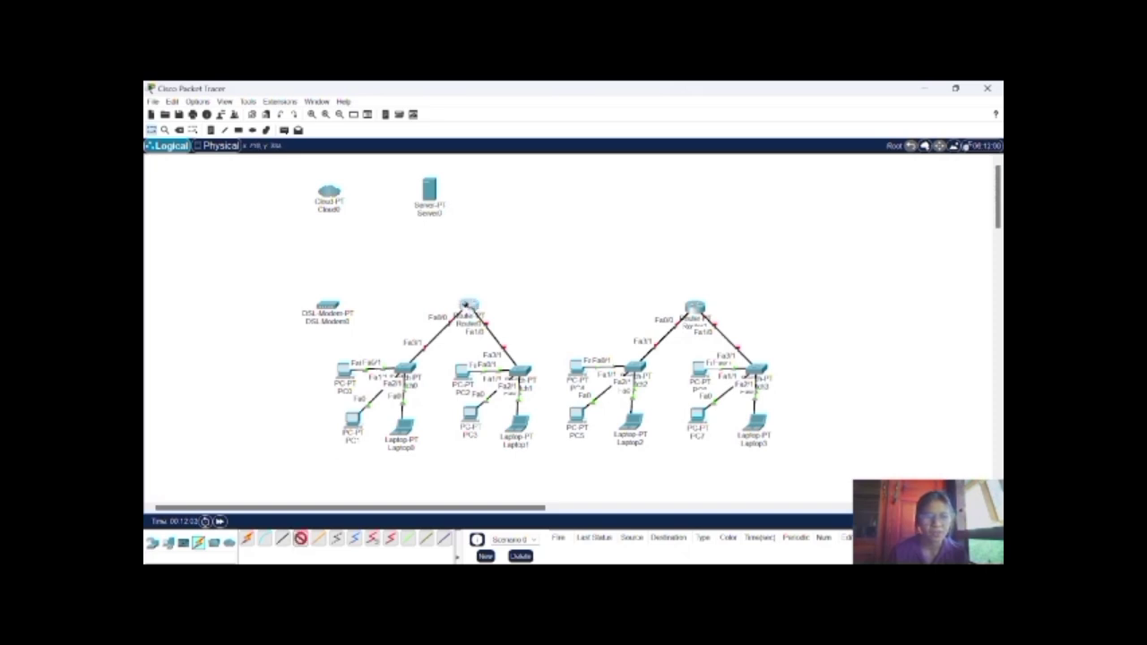
pyautogui.click(466, 308)
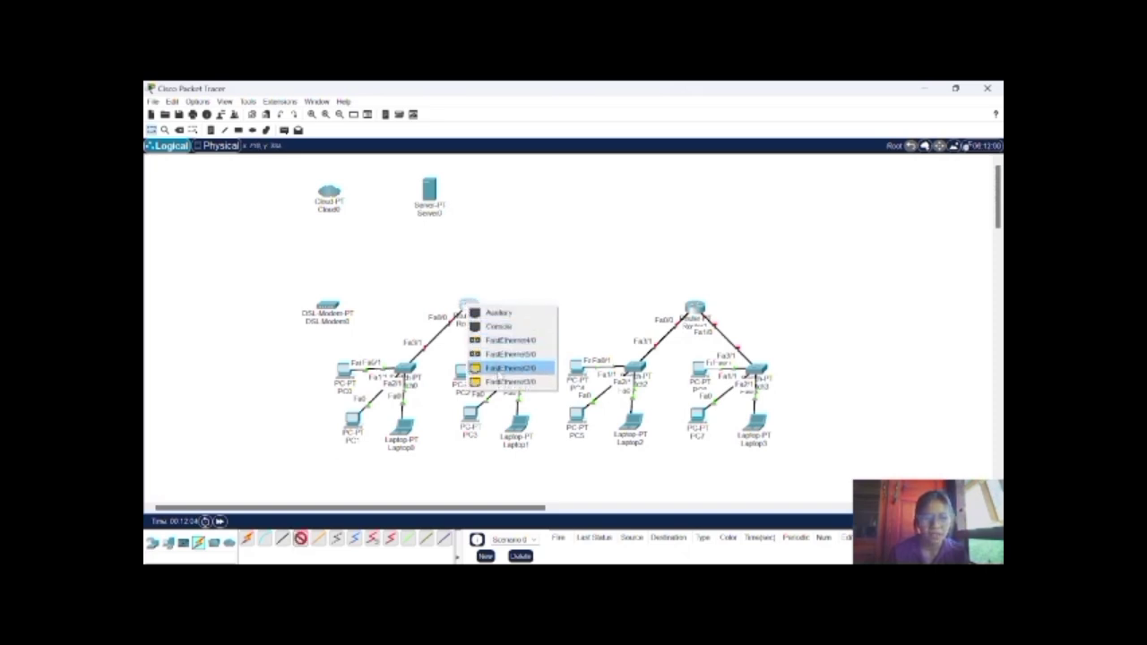
pyautogui.click(510, 367)
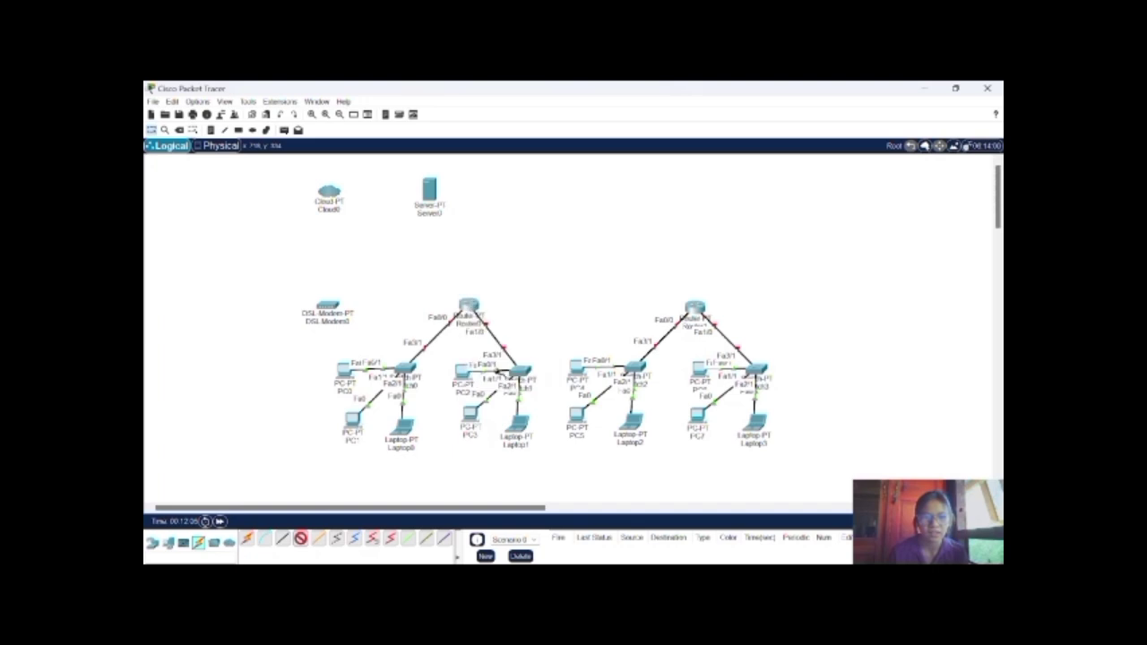
pyautogui.click(695, 308)
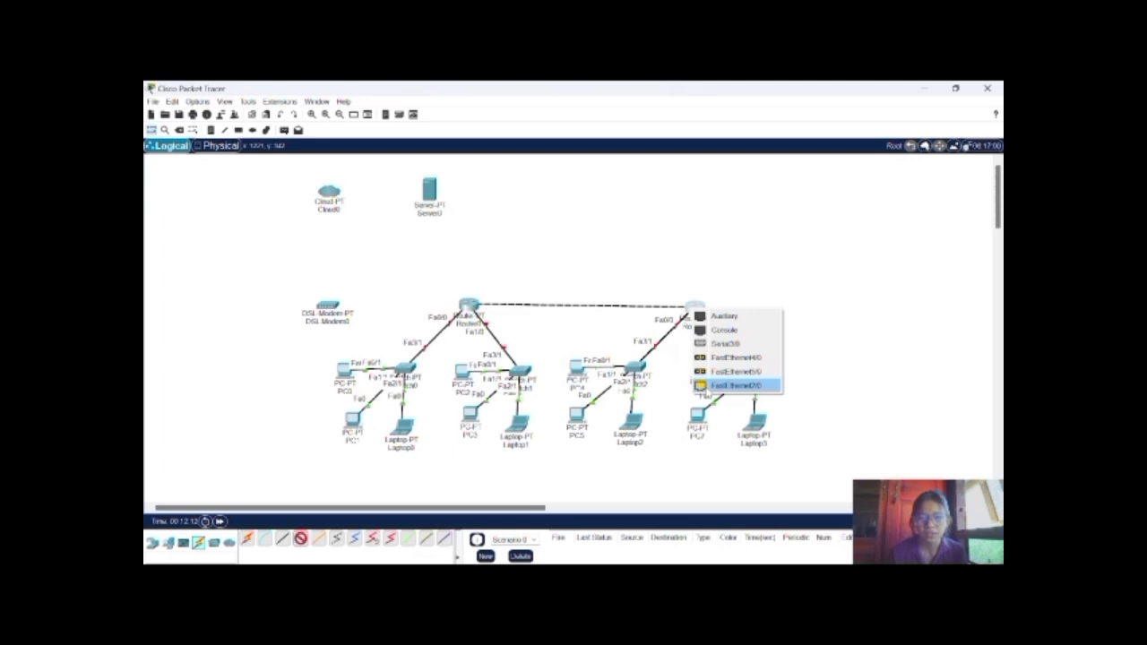
pyautogui.click(734, 385)
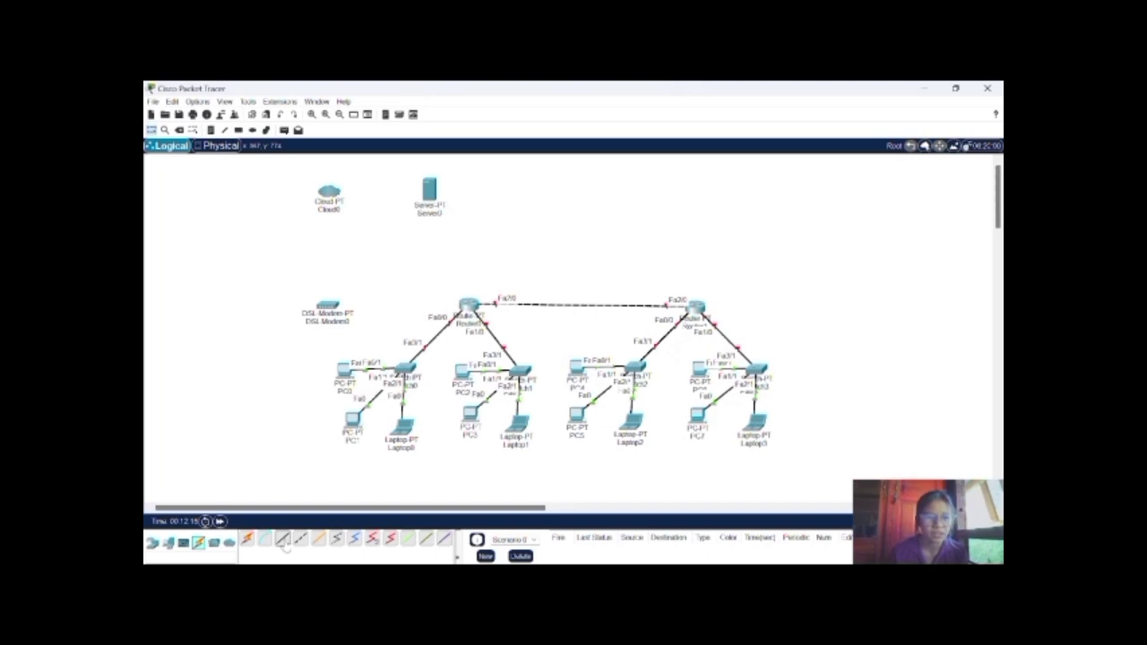
# Connect Router0's FastEthernet3/0 port to DSL Modem0's Port 1 with a copper straight-through cable
pyautogui.click(284, 541)
pyautogui.click(467, 306)
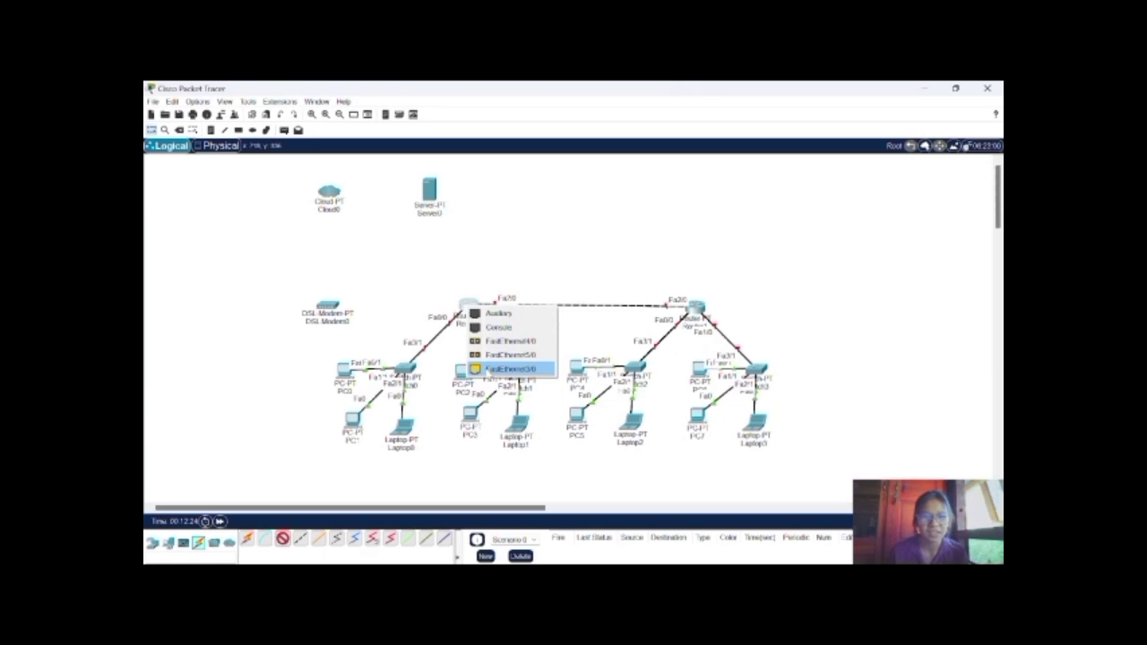
pyautogui.click(506, 369)
pyautogui.click(328, 306)
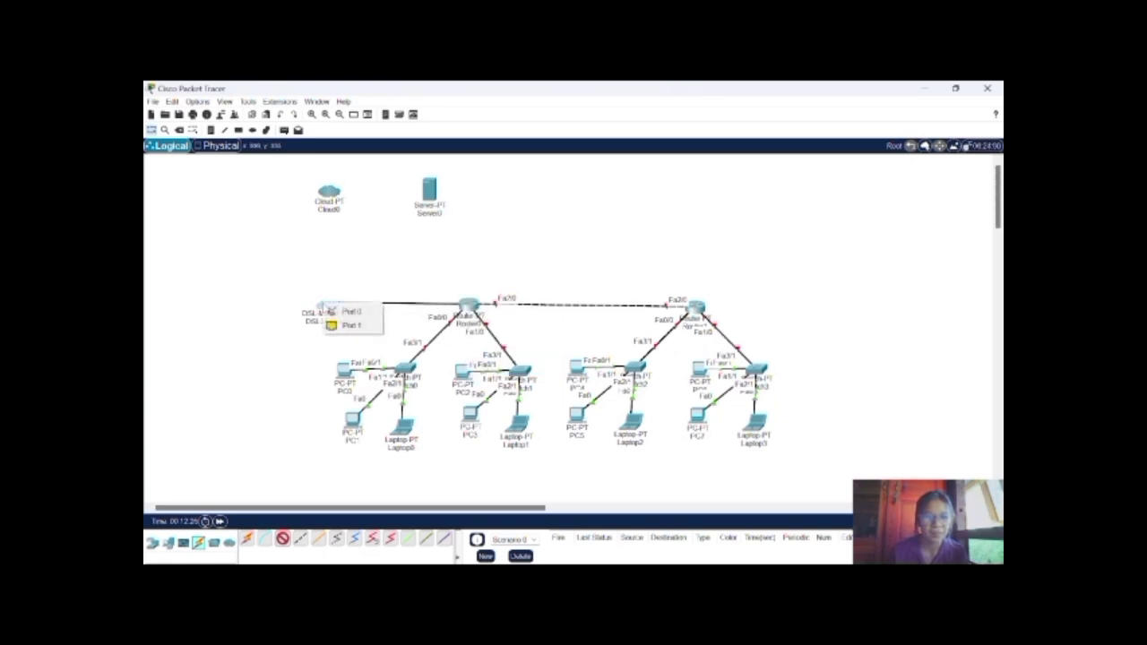
pyautogui.click(338, 326)
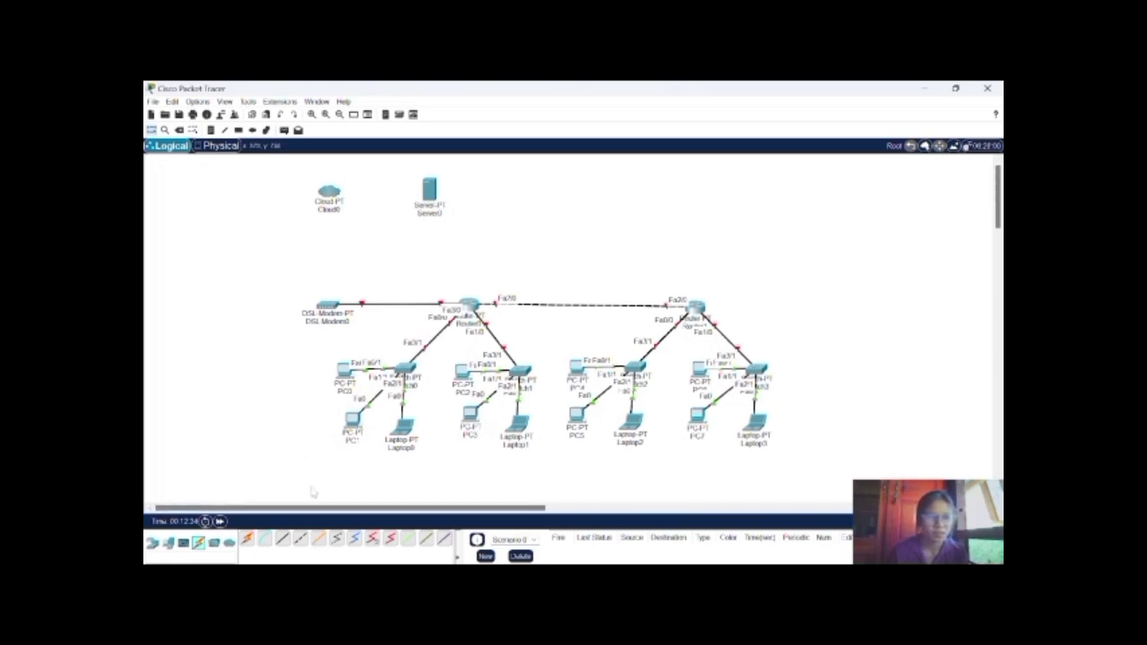
# Connect Cloud0's Modem4 port to DSL Modem0's Port 0 with a phone cable
pyautogui.click(336, 538)
pyautogui.click(328, 190)
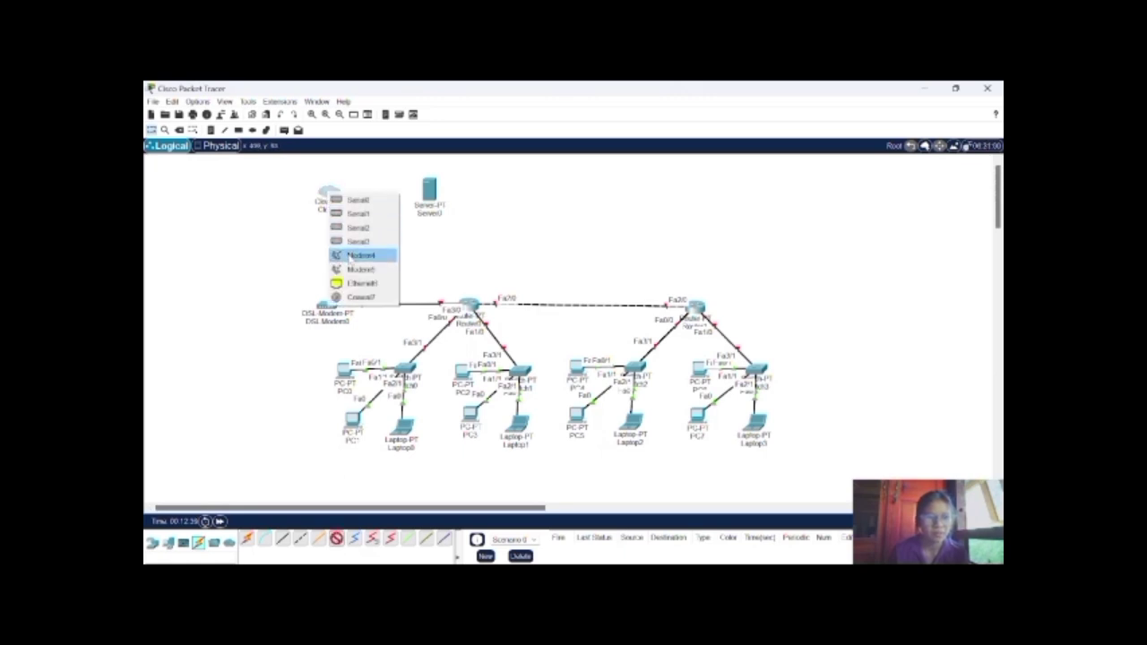
pyautogui.click(359, 255)
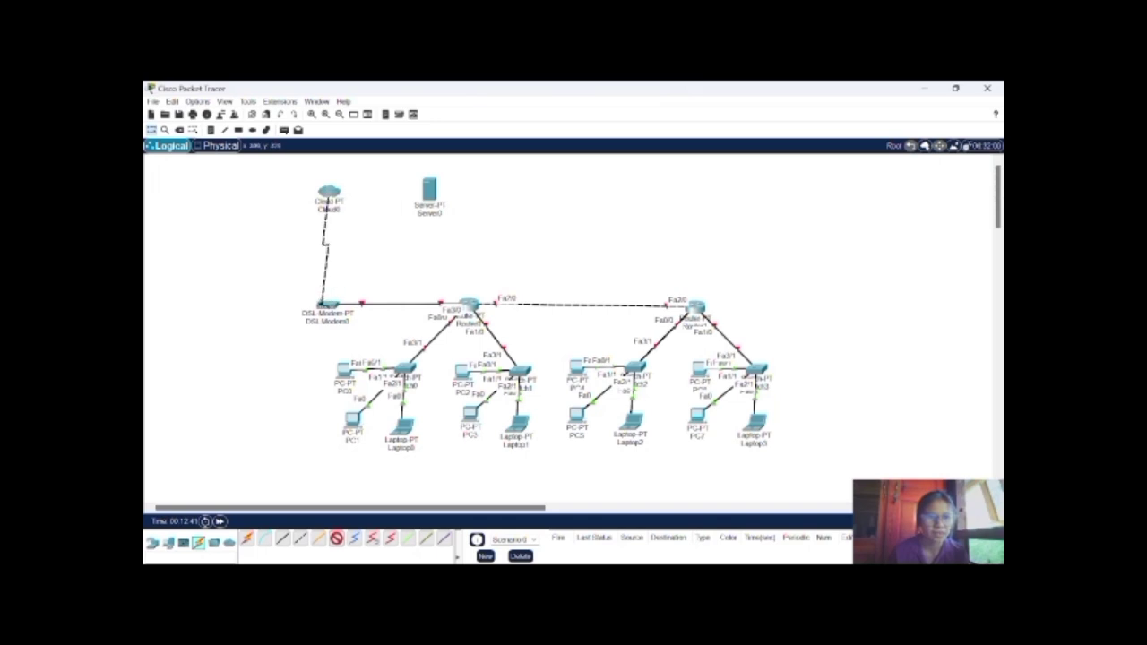
pyautogui.click(328, 305)
pyautogui.click(328, 306)
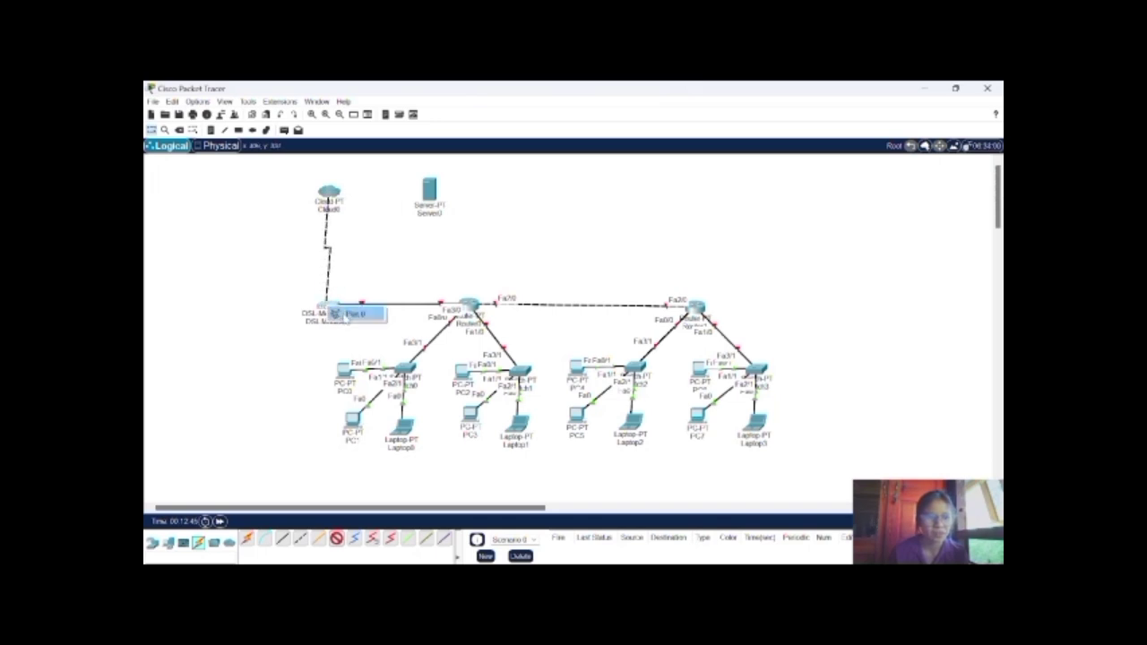
pyautogui.click(337, 313)
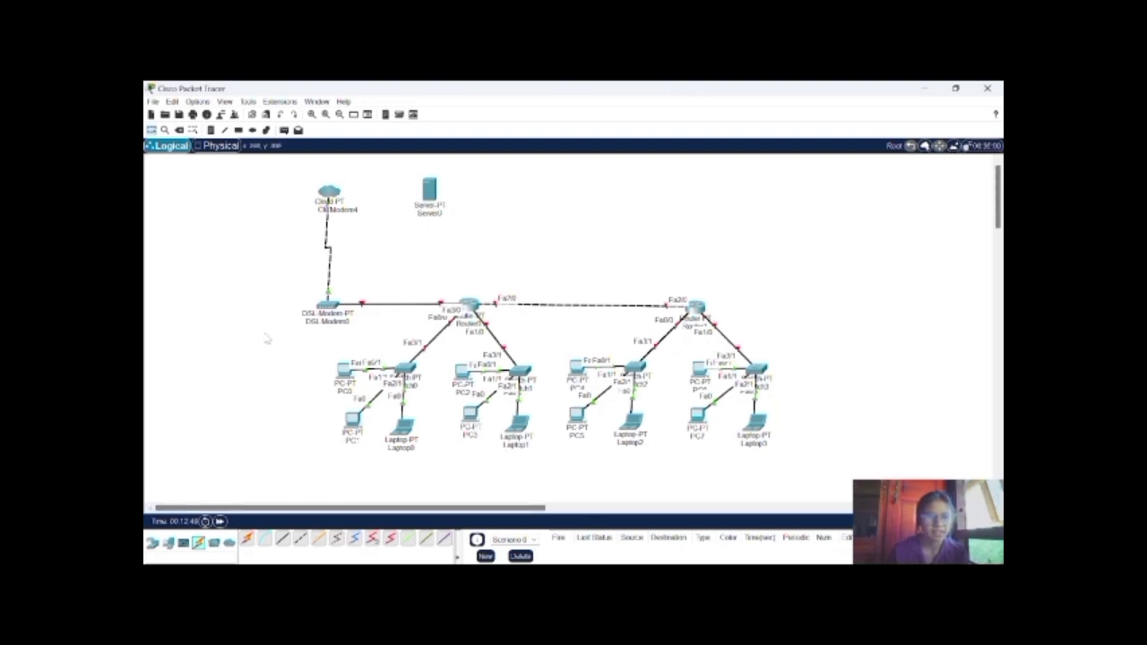
# Connect Server0's FastEthernet0 port to Cloud0's Ethernet6 port with a copper straight-through cable
pyautogui.click(283, 539)
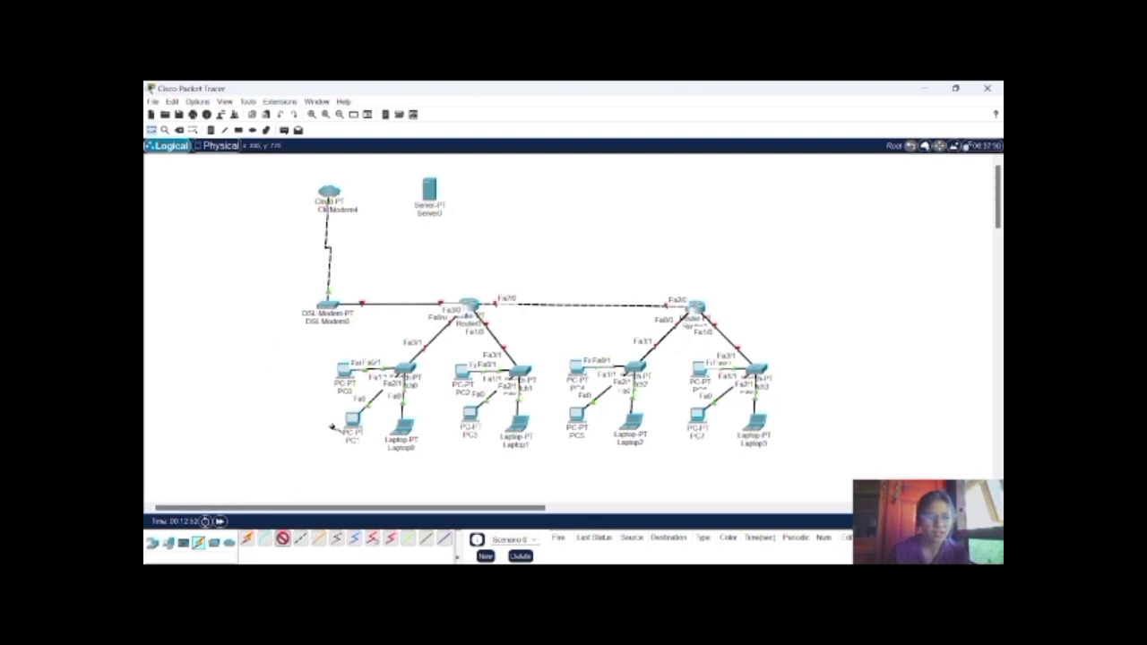
pyautogui.click(431, 185)
pyautogui.click(467, 190)
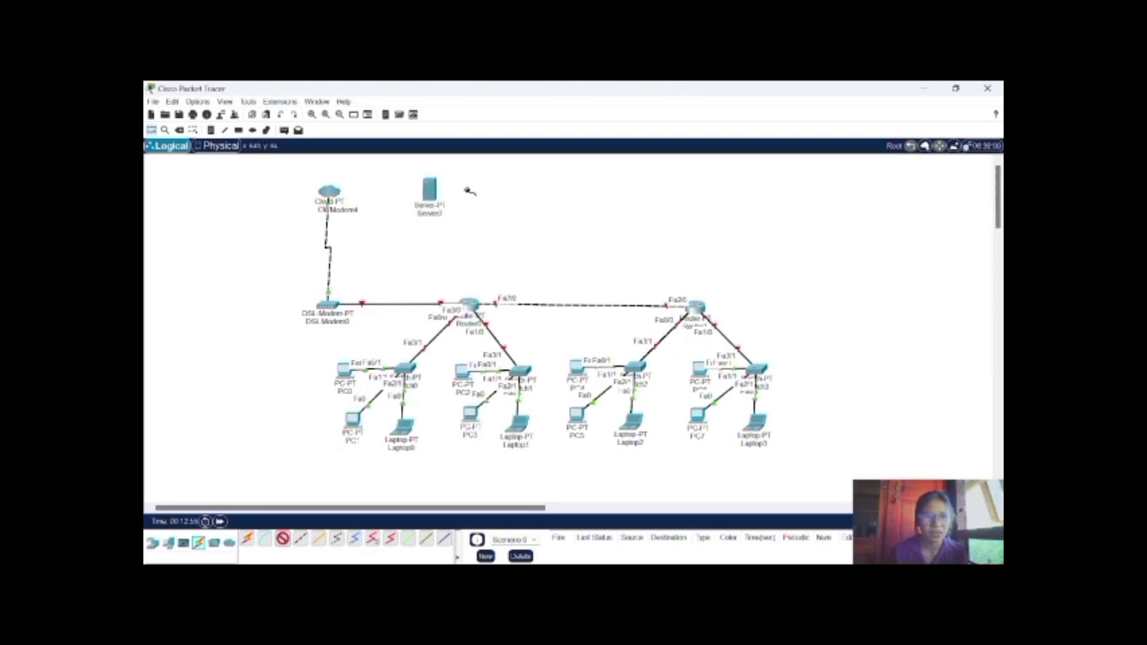
pyautogui.click(329, 191)
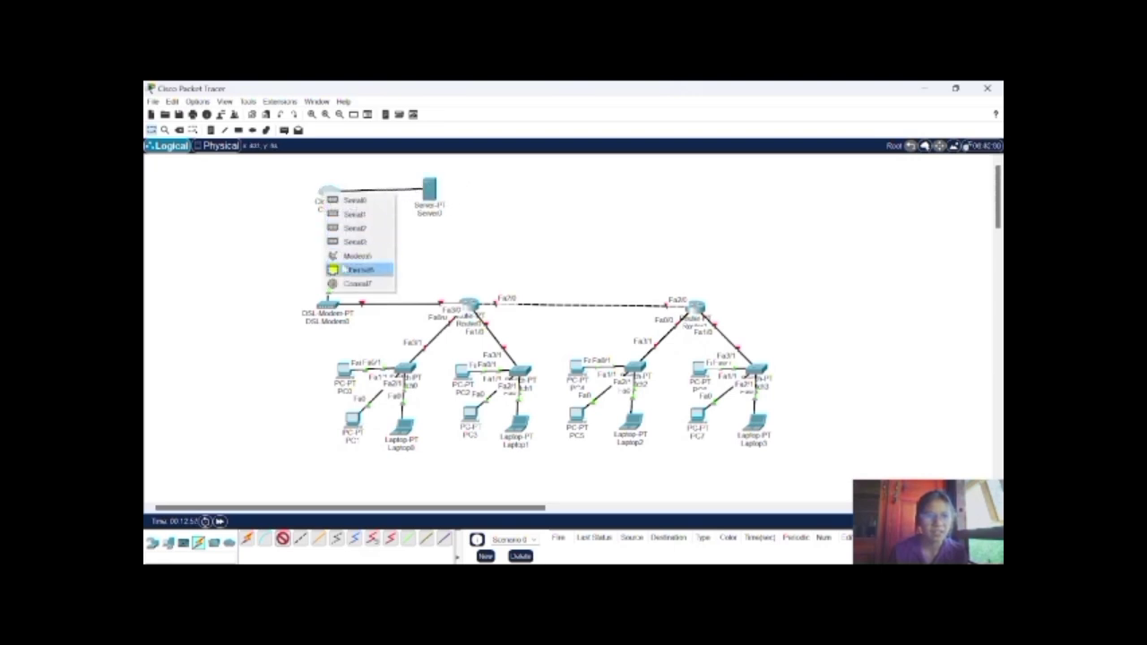
pyautogui.click(346, 271)
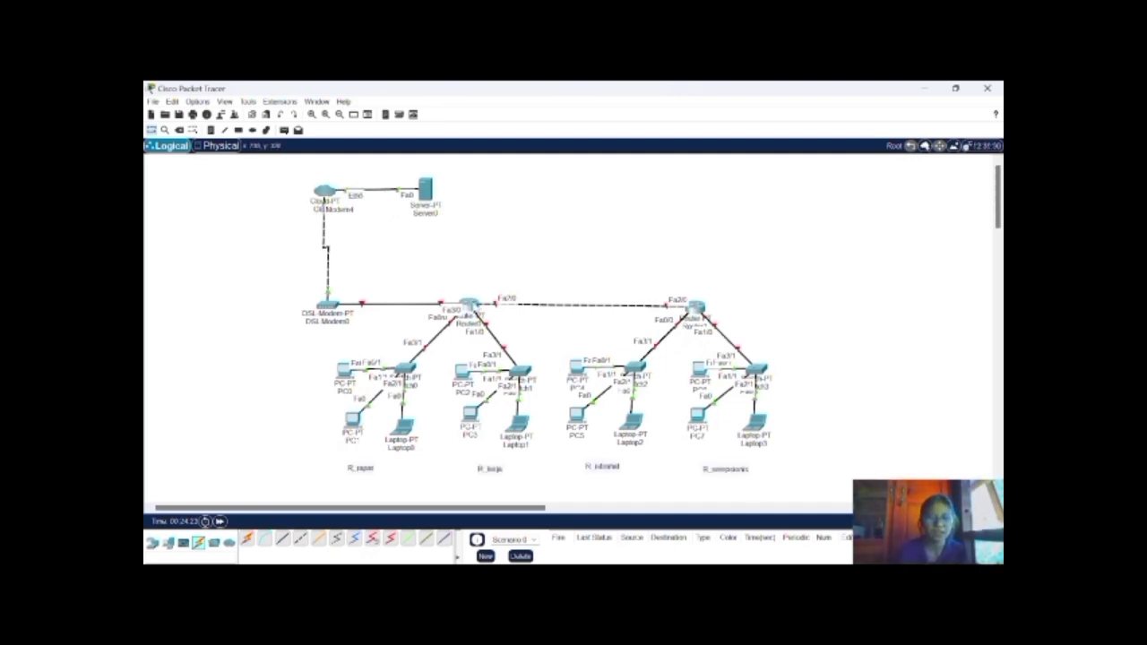
# Open Router0's command line, skip the initial configuration dialog, and enter global configuration mode with enable and config terminal
pyautogui.click(469, 307)
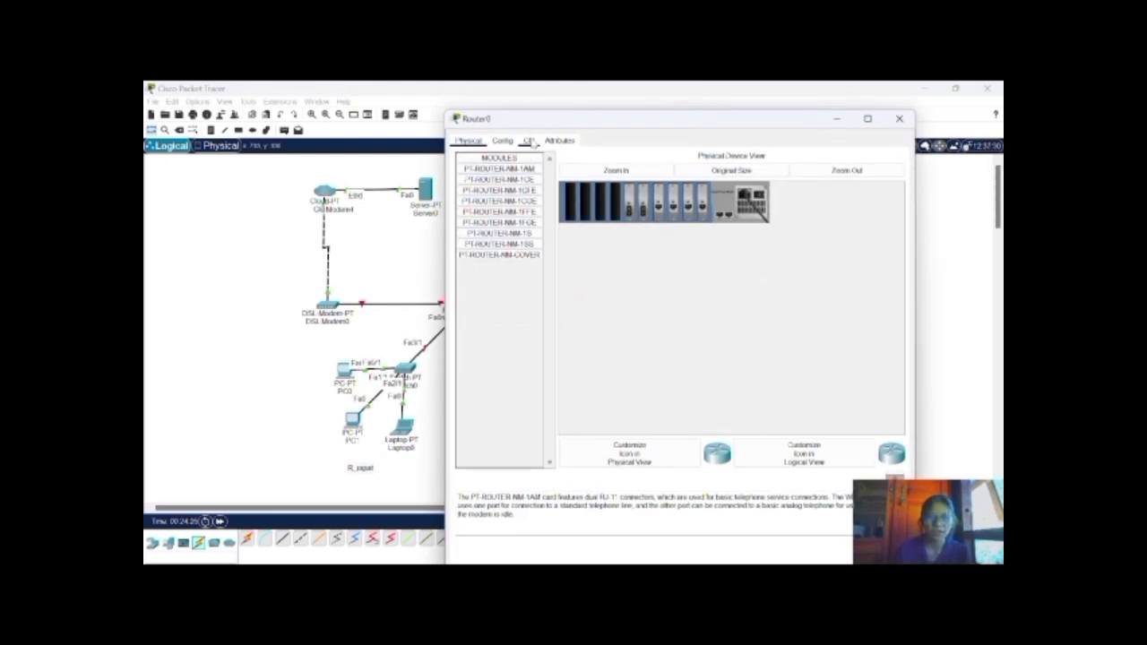
pyautogui.click(529, 141)
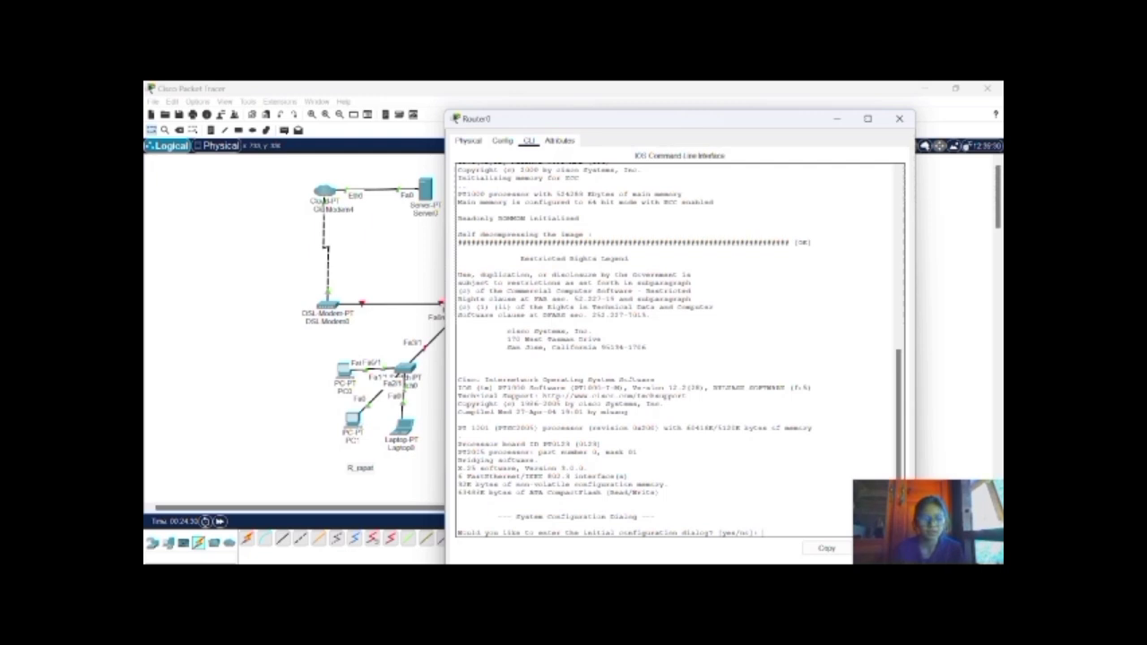
pyautogui.press('Return')
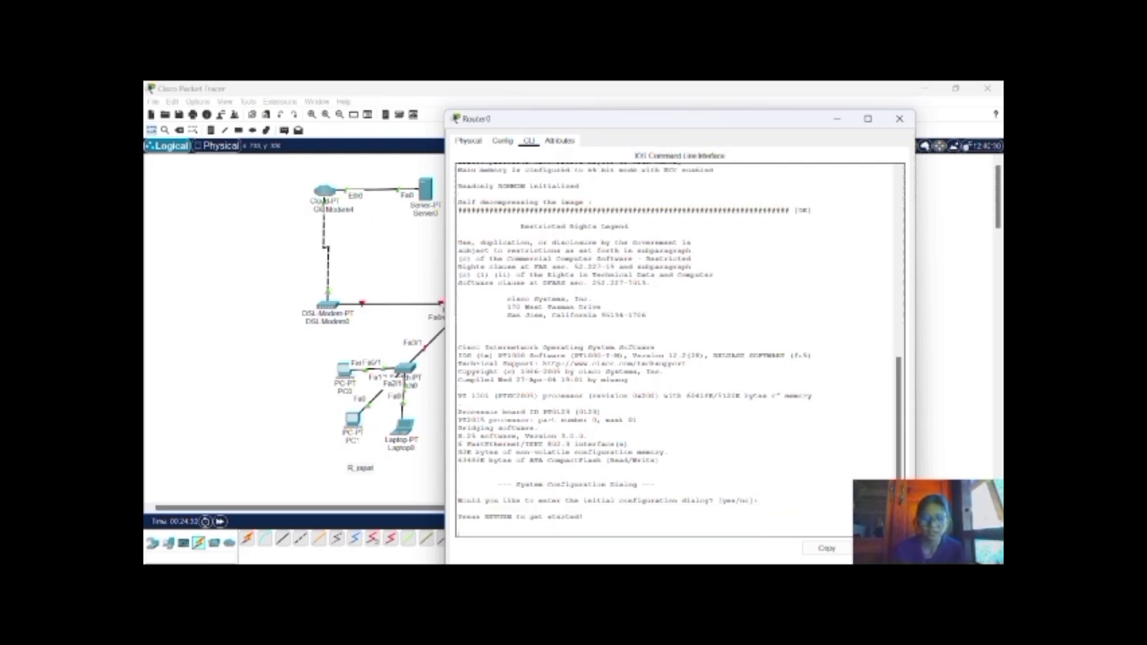
pyautogui.press('Return')
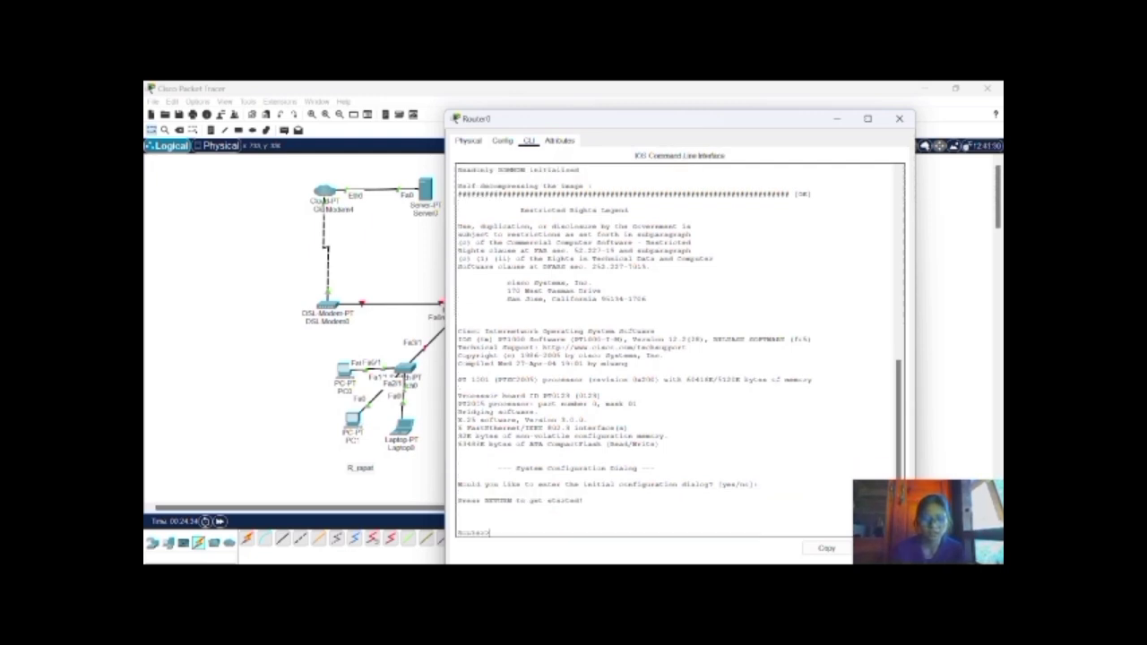
pyautogui.write('enable')
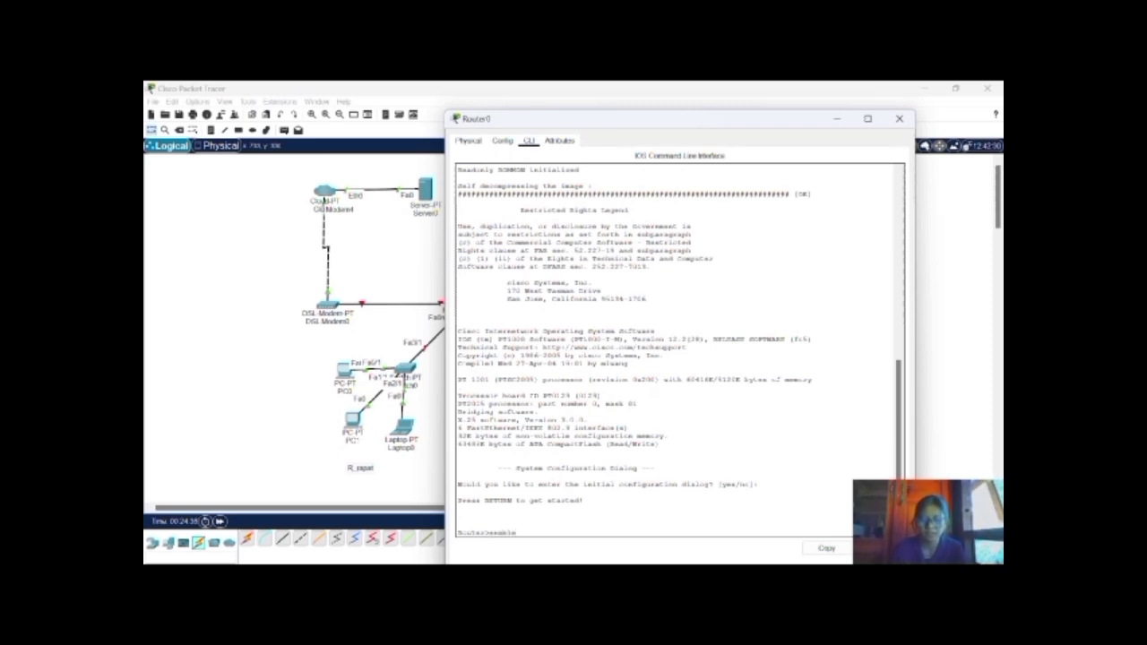
pyautogui.press('Return')
pyautogui.write('c')
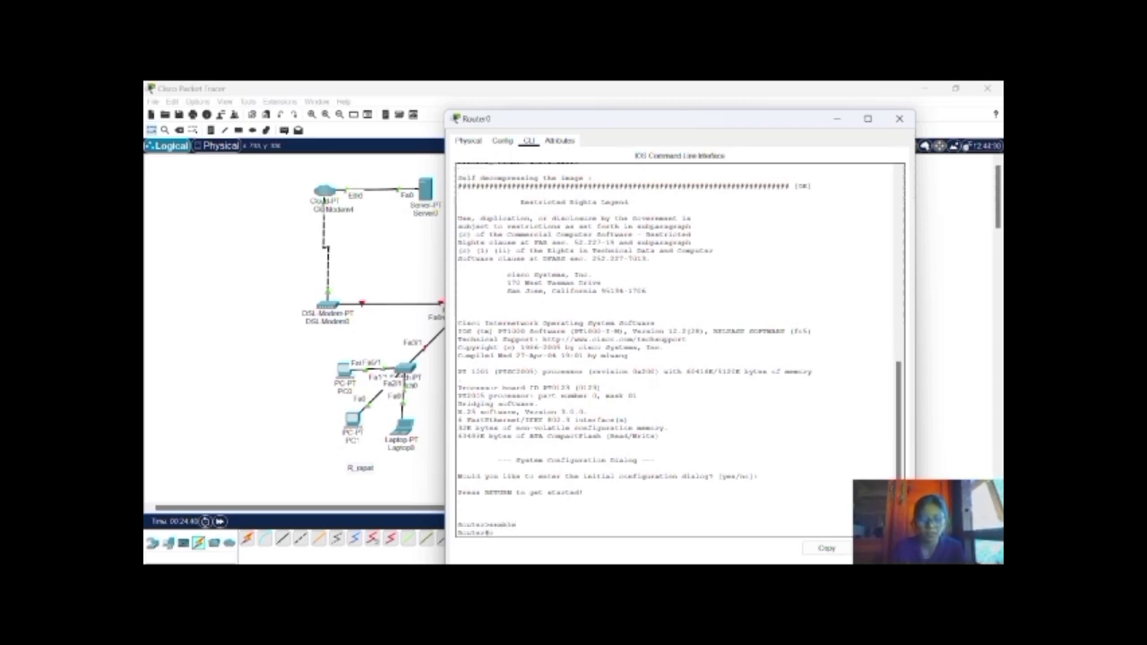
pyautogui.write('onfig terminal')
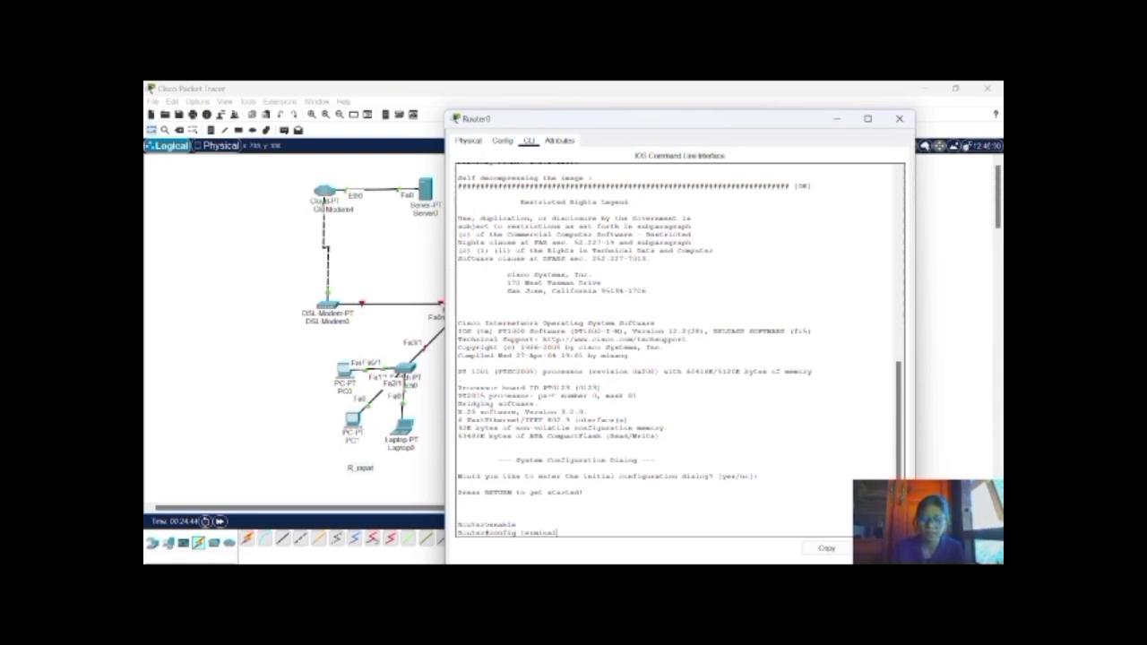
pyautogui.press('Return')
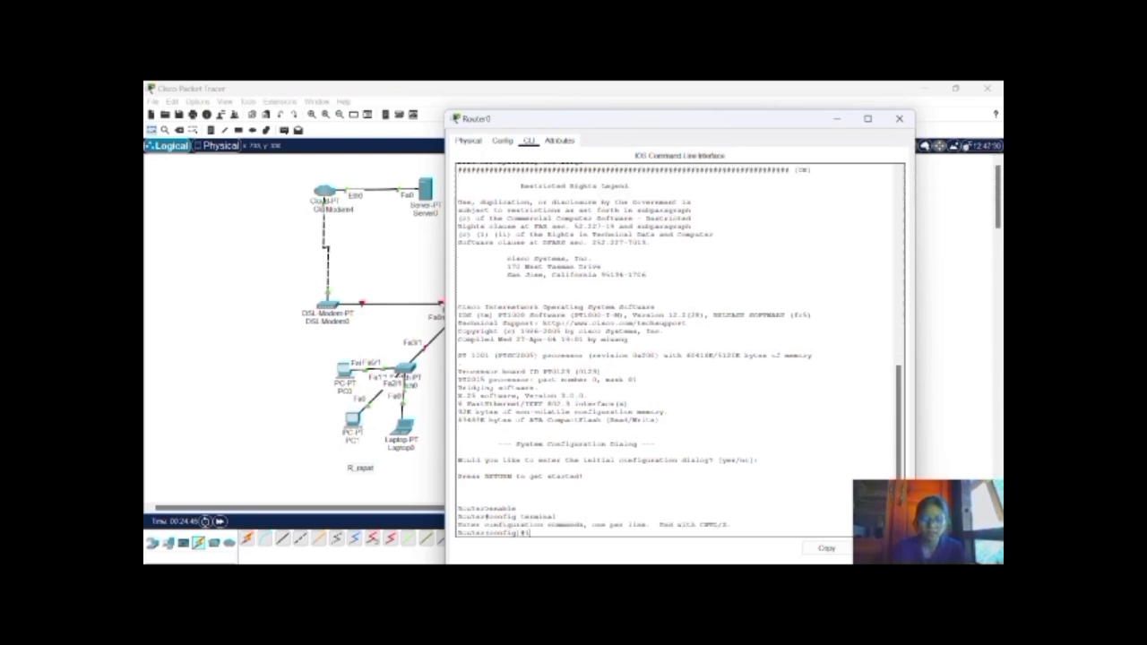
# Enter interface fa 0/0 on Router0 and create a DHCP pool named R_sapat
pyautogui.write('int fa 0')
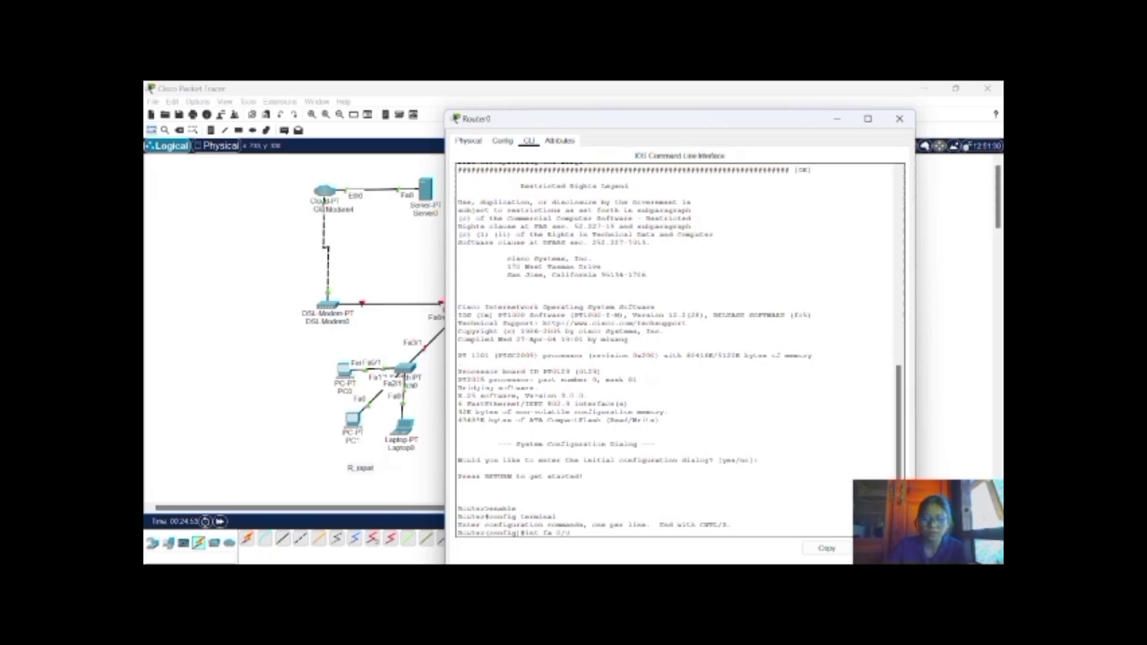
pyautogui.write('/0')
pyautogui.press('Return')
pyautogui.write('ip')
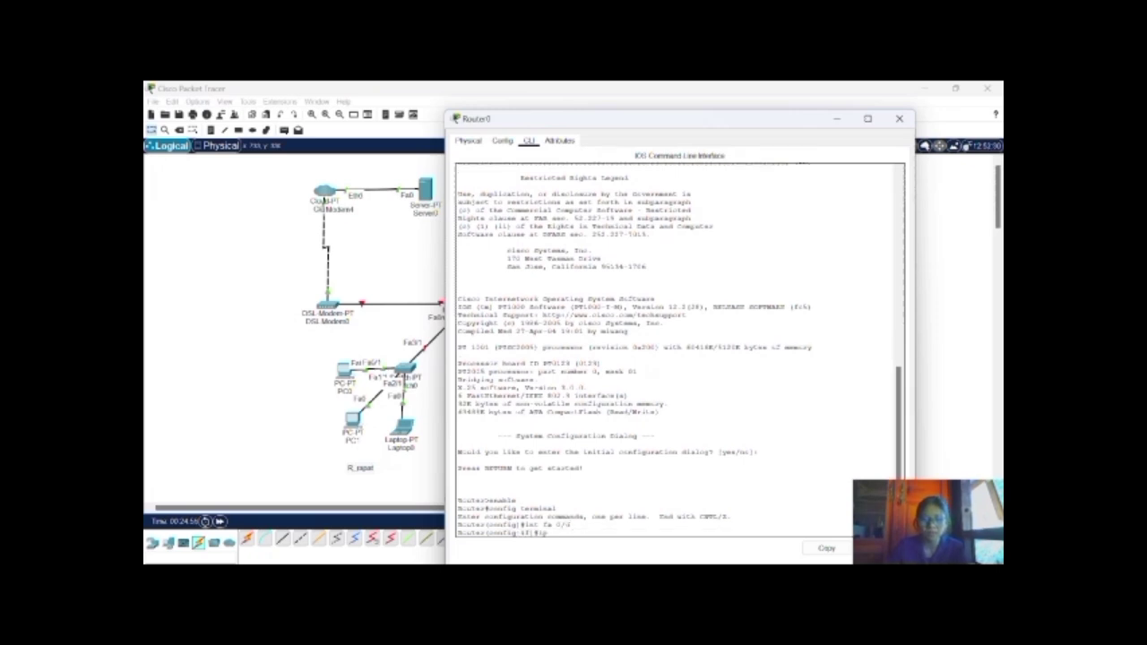
pyautogui.write(' ad')
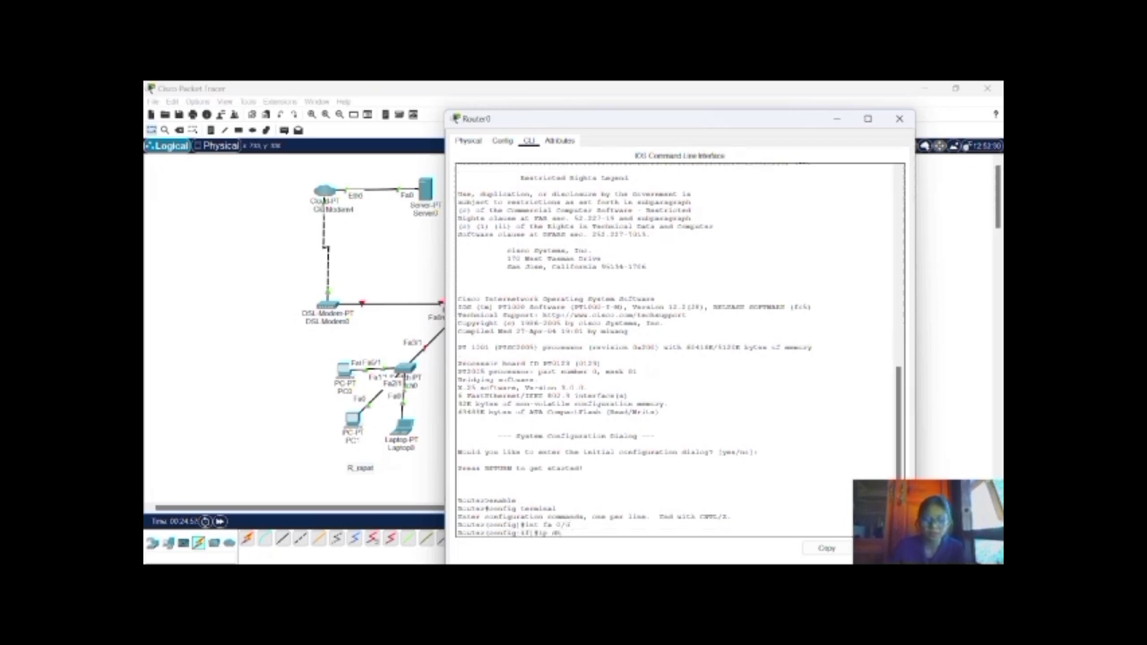
pyautogui.write('cp pool')
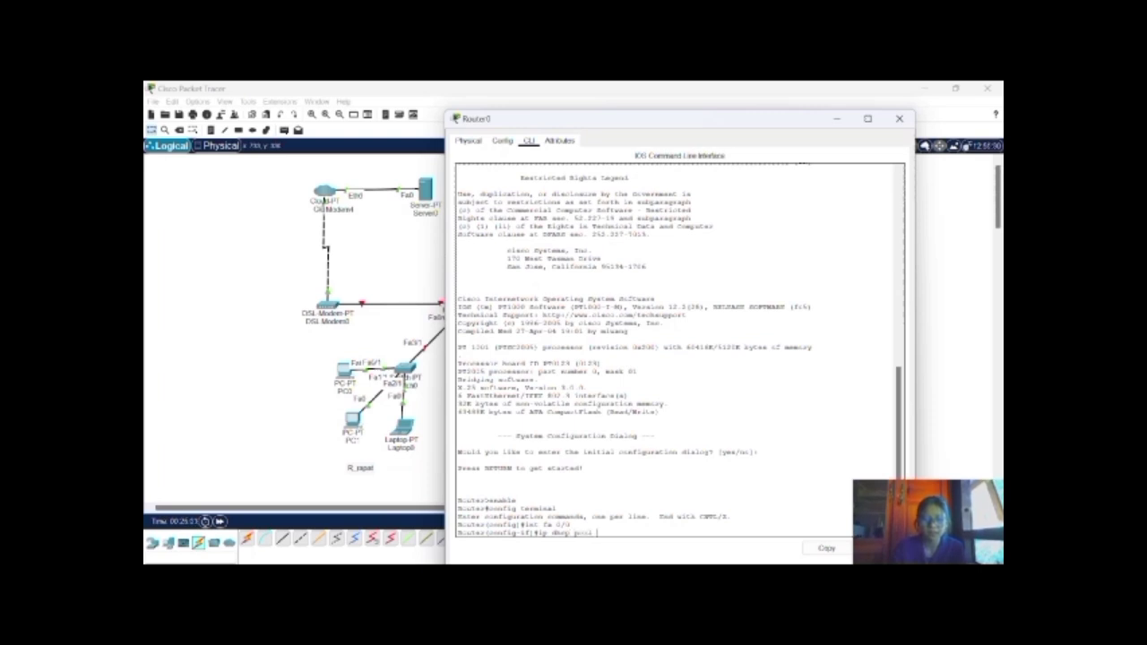
pyautogui.write(' Salapa')
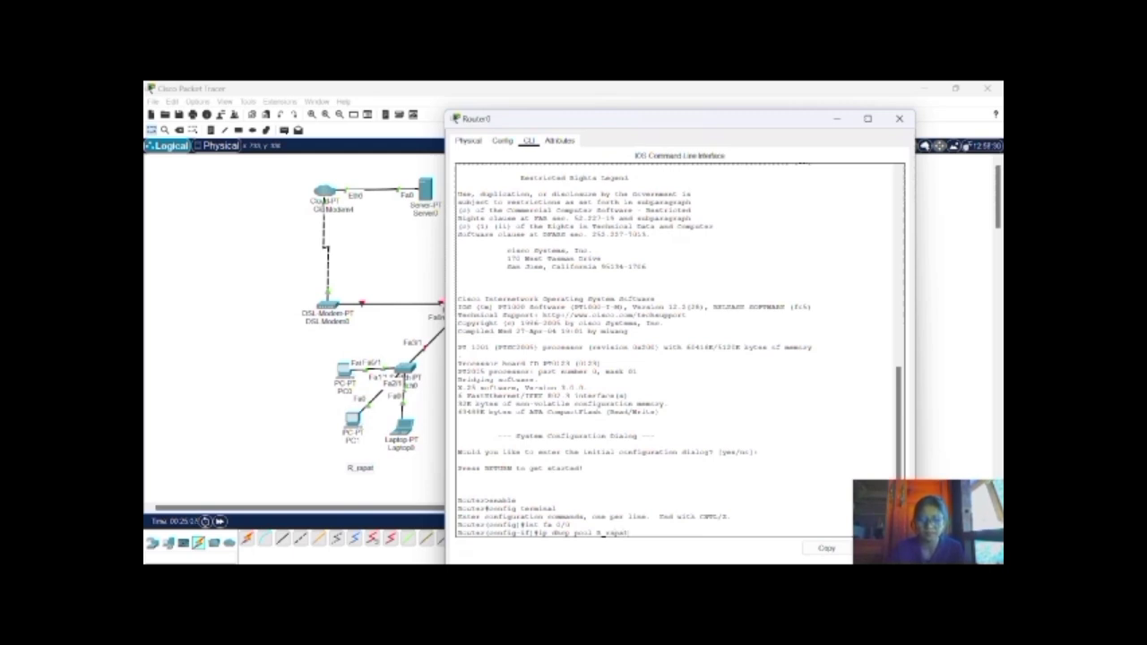
pyautogui.write('t')
pyautogui.press('Return')
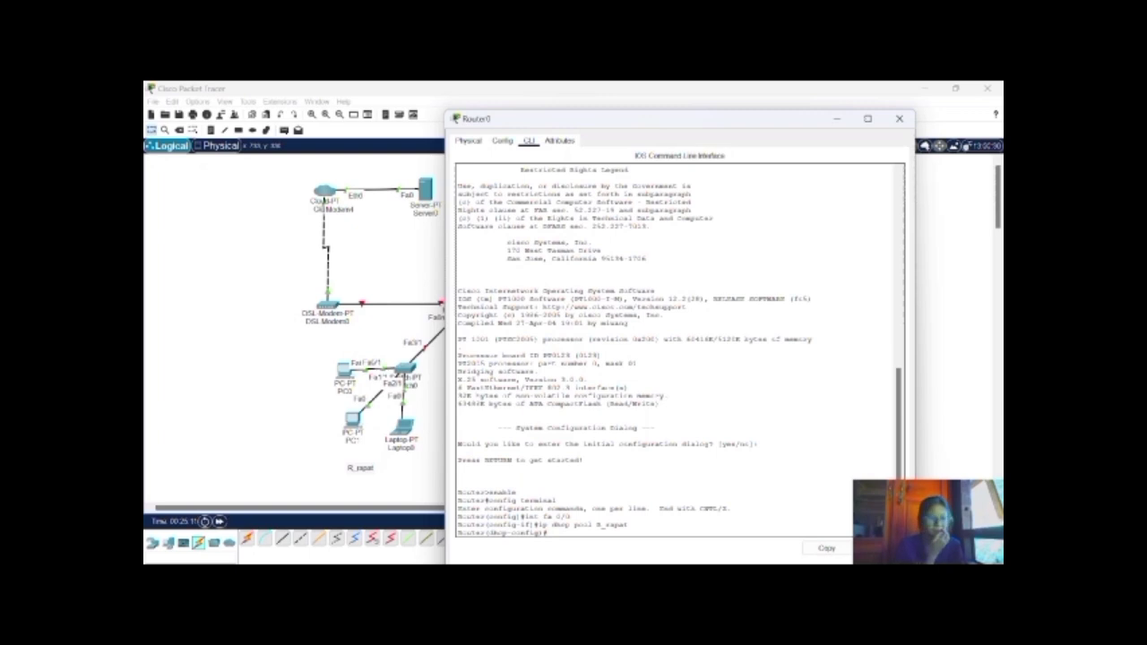
# Assign the network 192.168.1.0 with mask 255.255.255.0 to Router0's R_sapat DHCP pool
pyautogui.write('net')
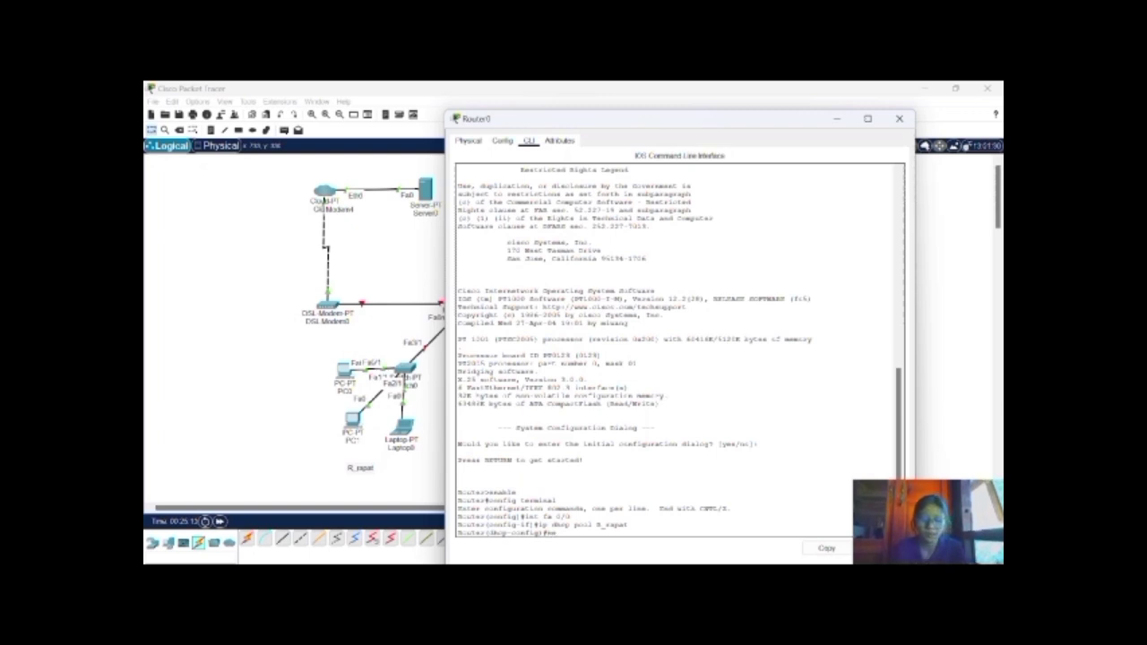
pyautogui.write('wo')
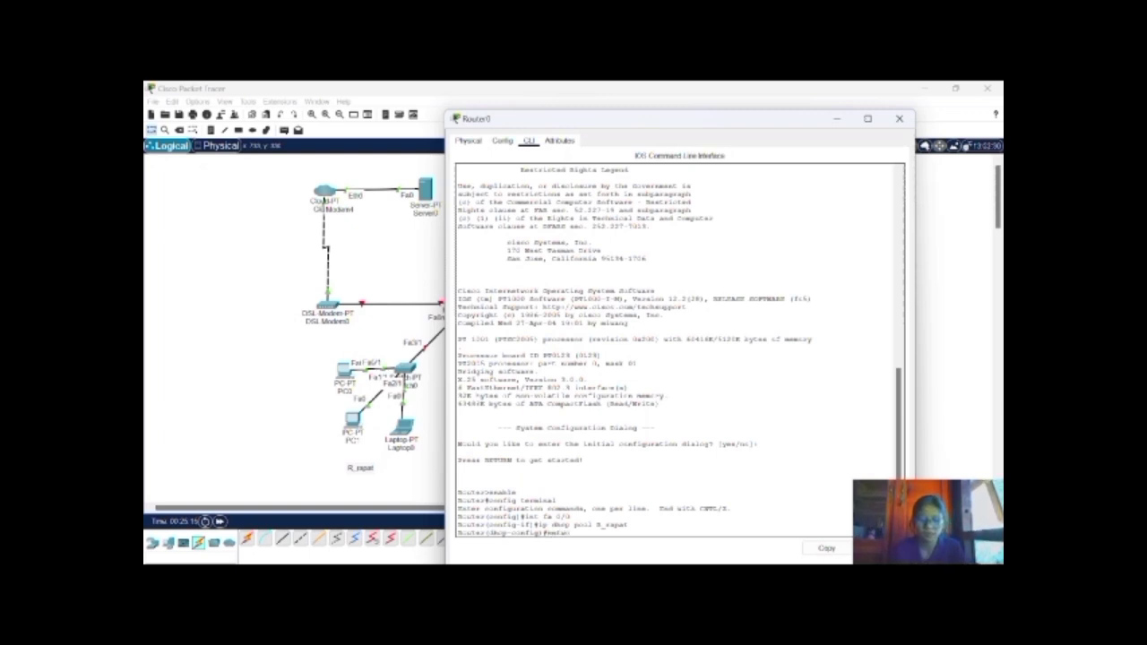
pyautogui.write('rk 19')
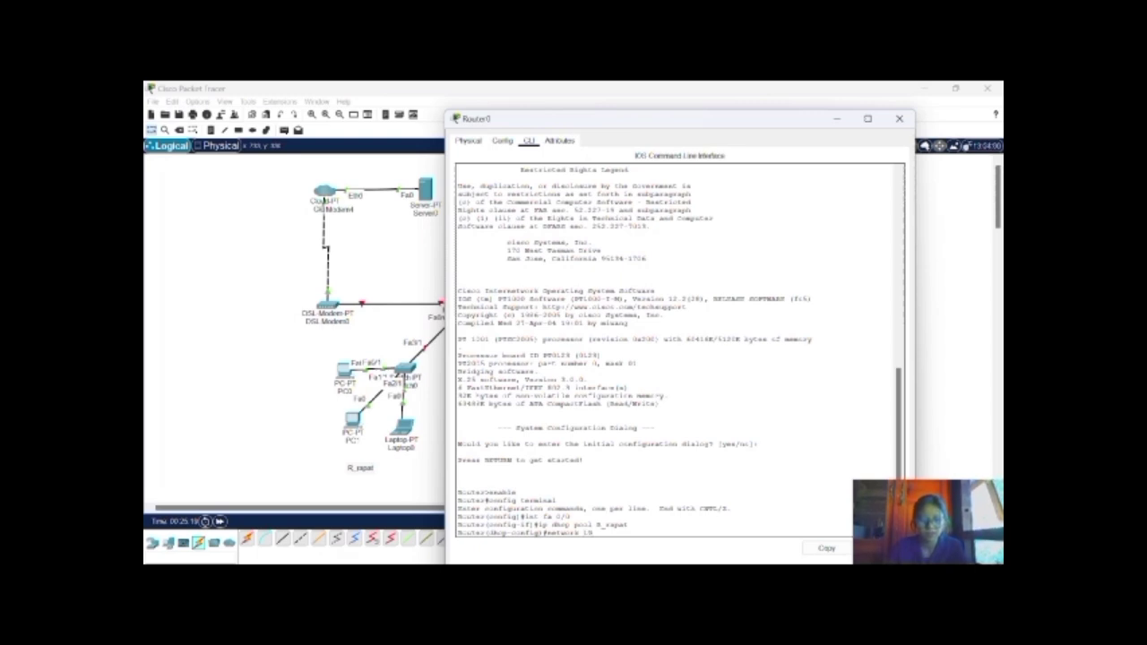
pyautogui.write('2.168.1')
pyautogui.write('.0 255.255.255')
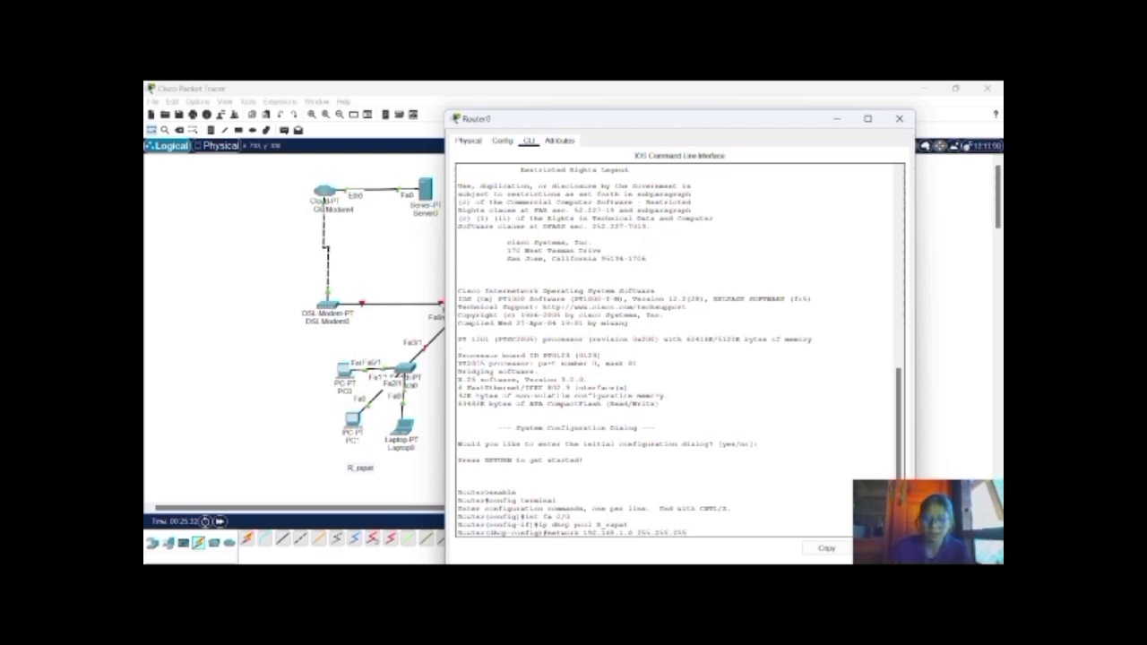
pyautogui.write('.0')
pyautogui.press('Return')
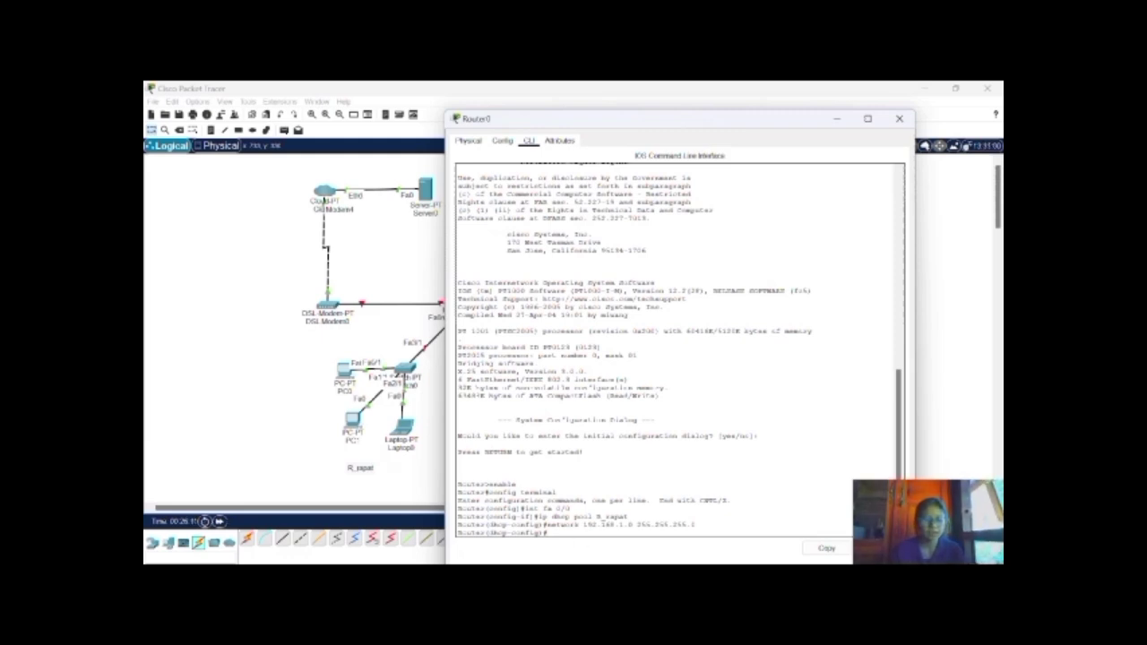
# Set the R_sapat pool's default router to 192.168.1.1 and its DNS server to 8.8.8.8
pyautogui.write('default')
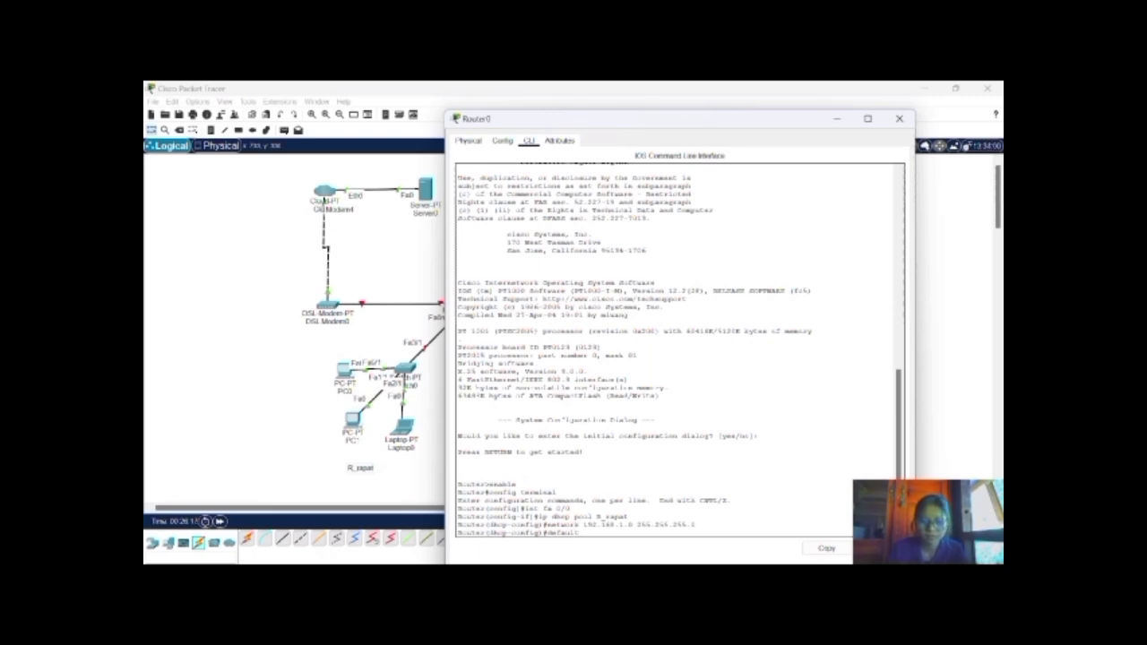
pyautogui.write('-ro')
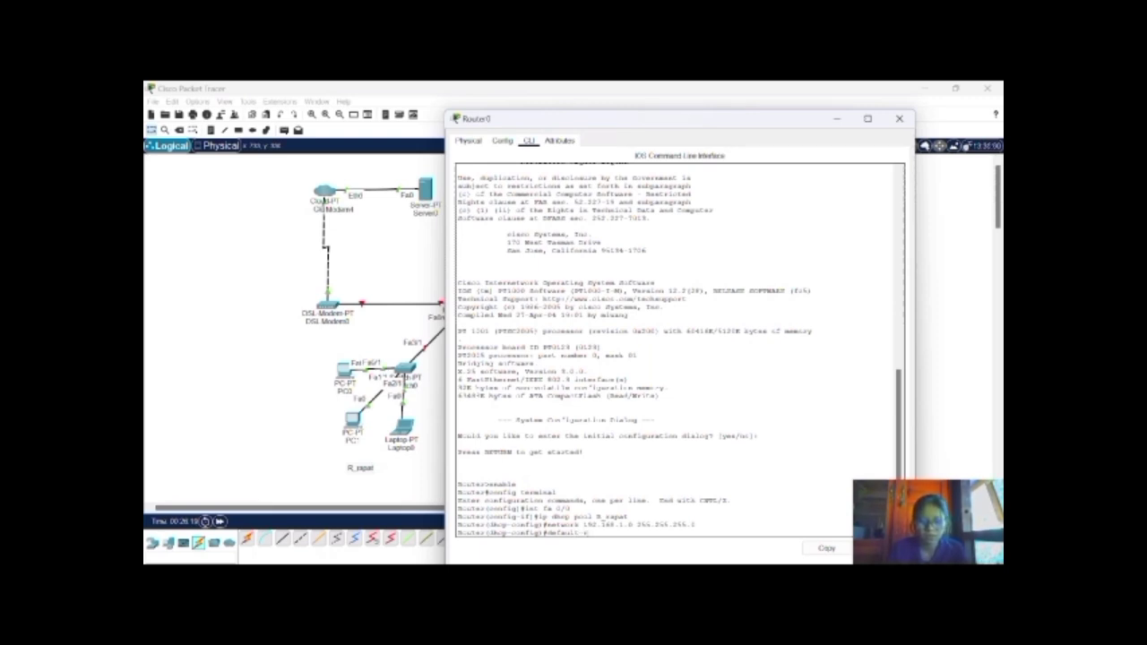
pyautogui.write('uter')
pyautogui.write(' 192')
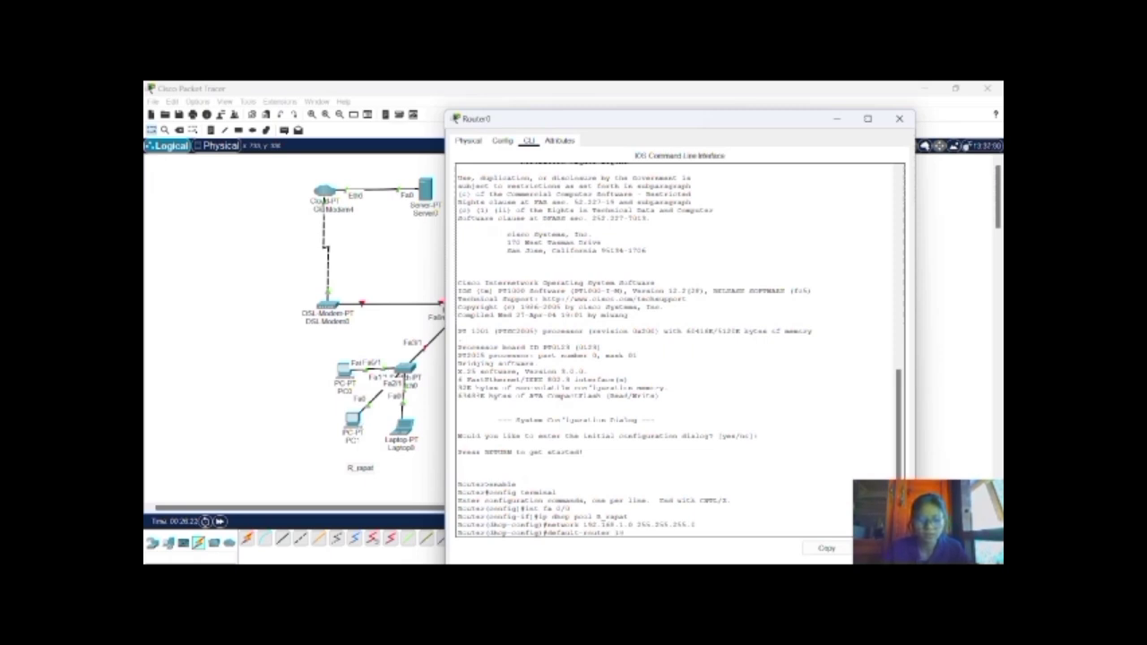
pyautogui.write('.168.1.1')
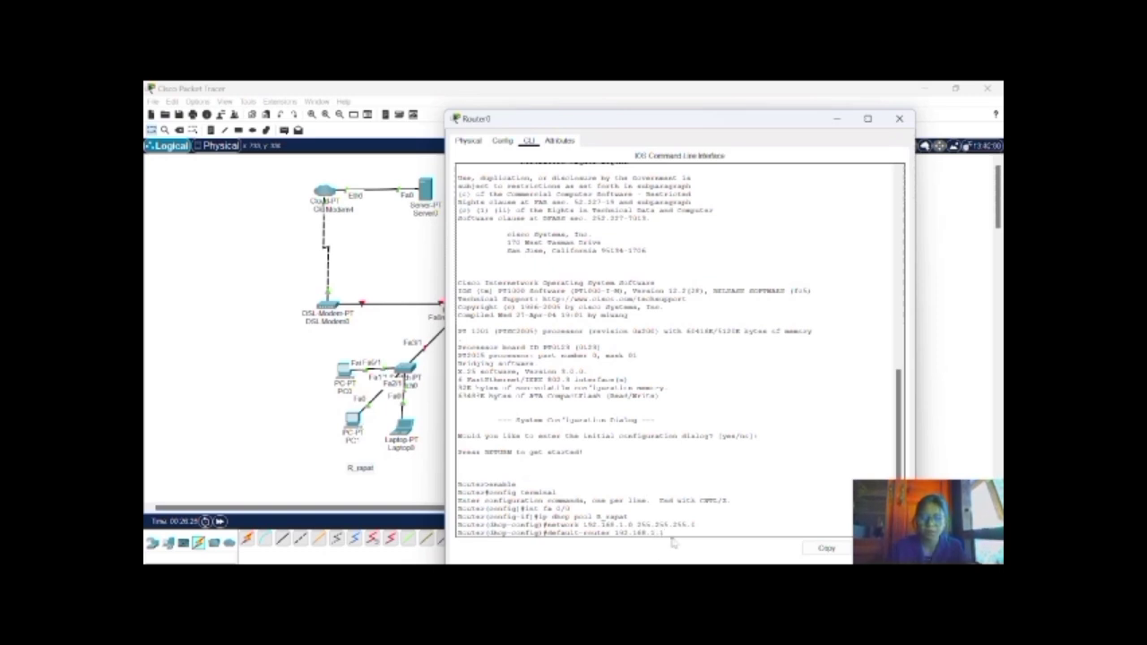
pyautogui.press('Return')
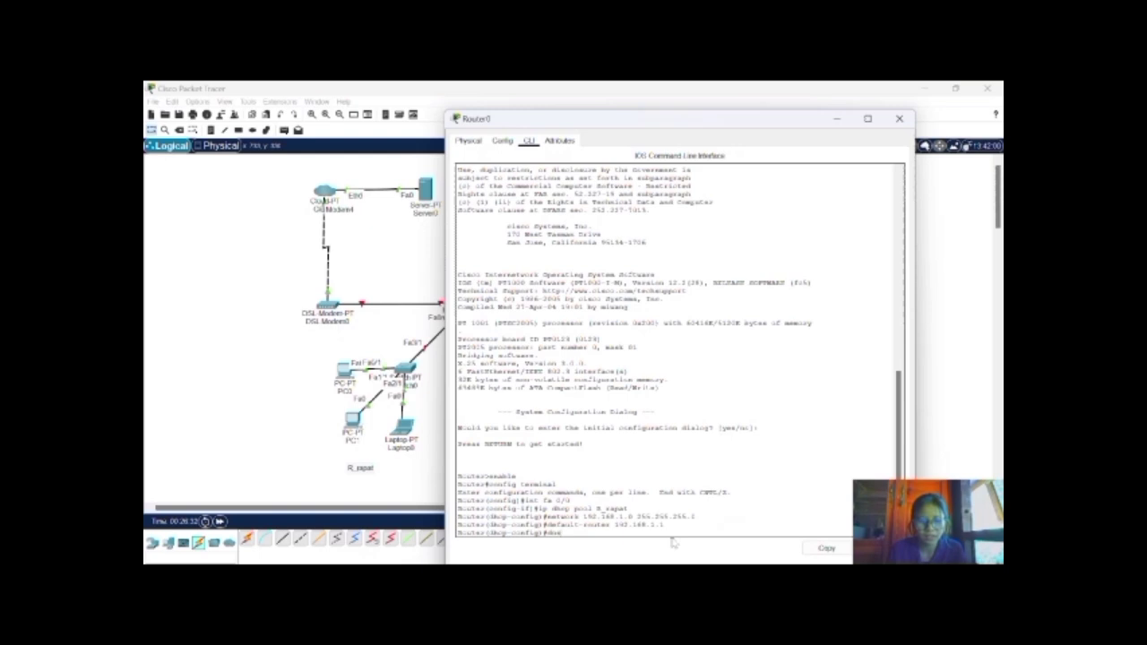
pyautogui.write('dns-server 8.8.8.8')
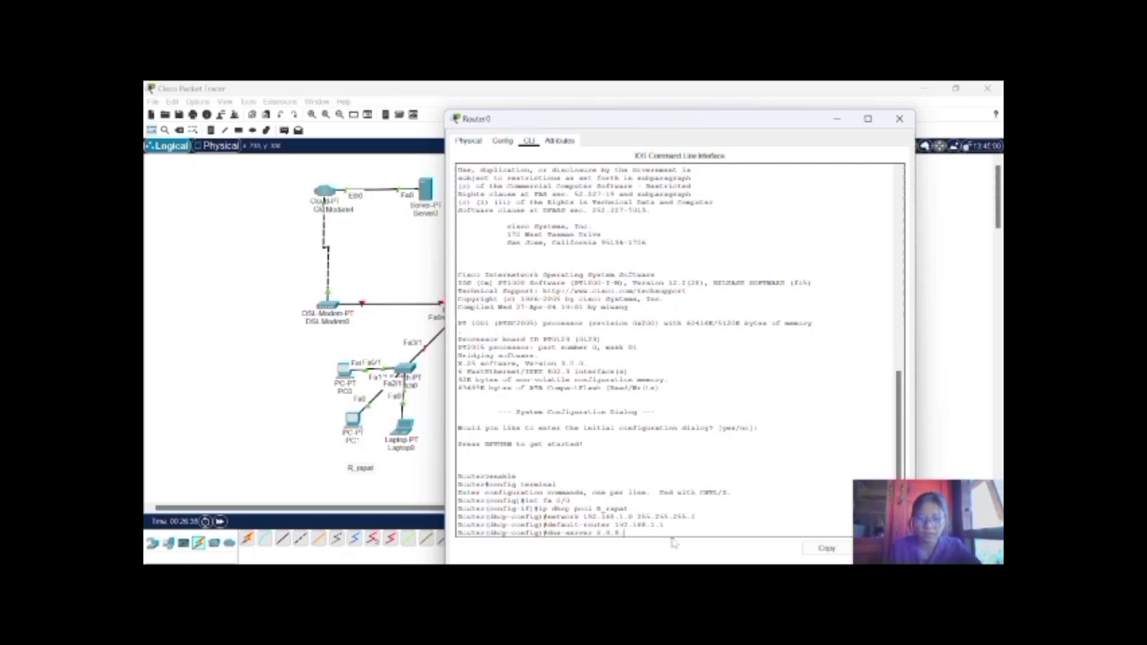
pyautogui.press('Return')
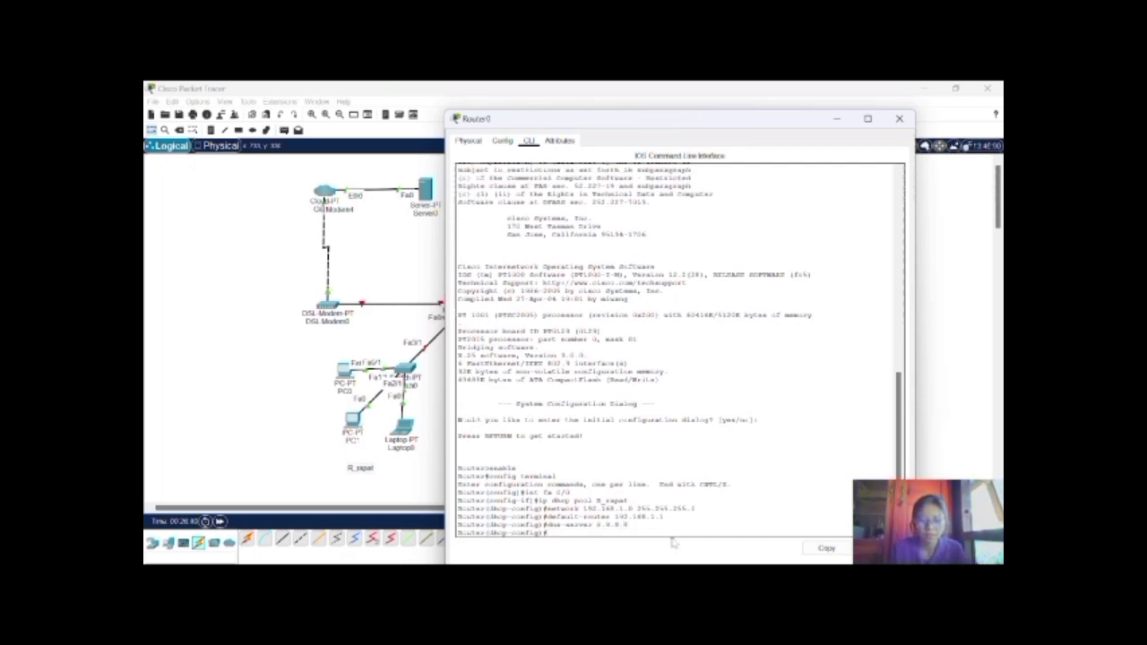
# Exit configuration mode on Router0 and save the configuration with the write command
pyautogui.write('exit')
pyautogui.press('Return')
pyautogui.write('exit')
pyautogui.press('Return')
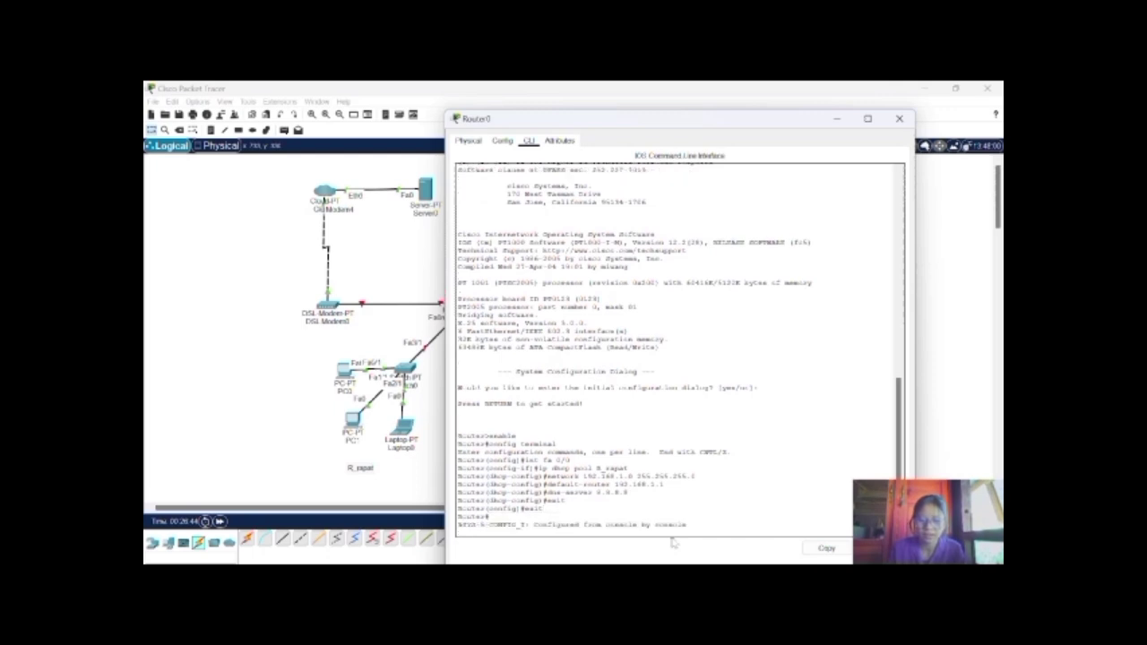
pyautogui.press('Return')
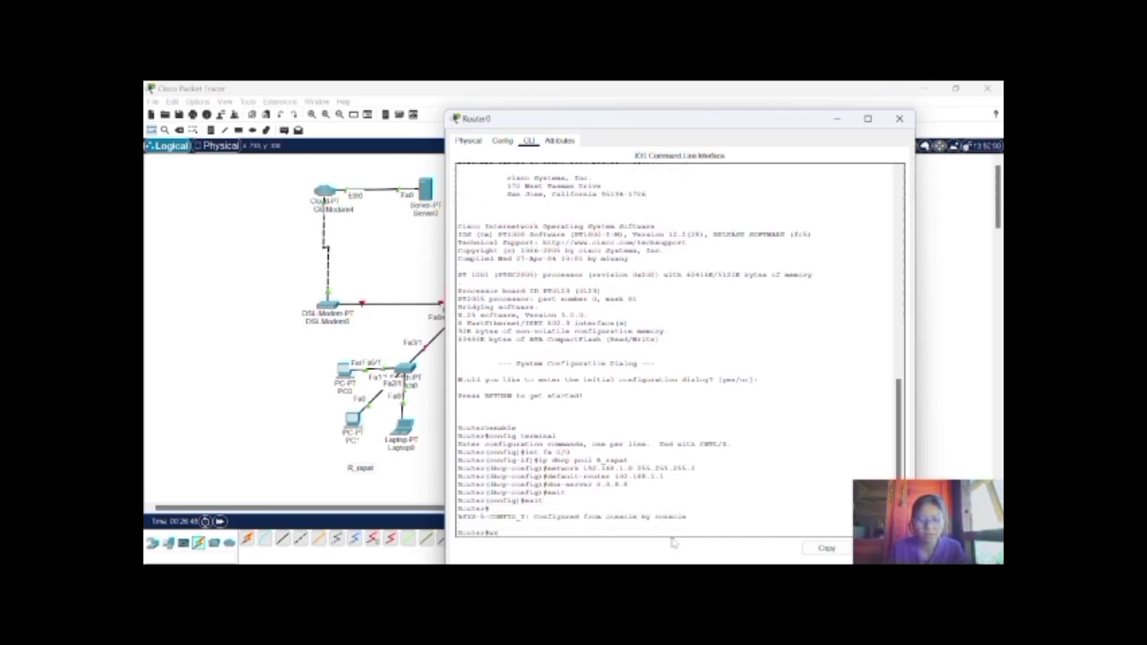
pyautogui.write('writ')
pyautogui.press('Return')
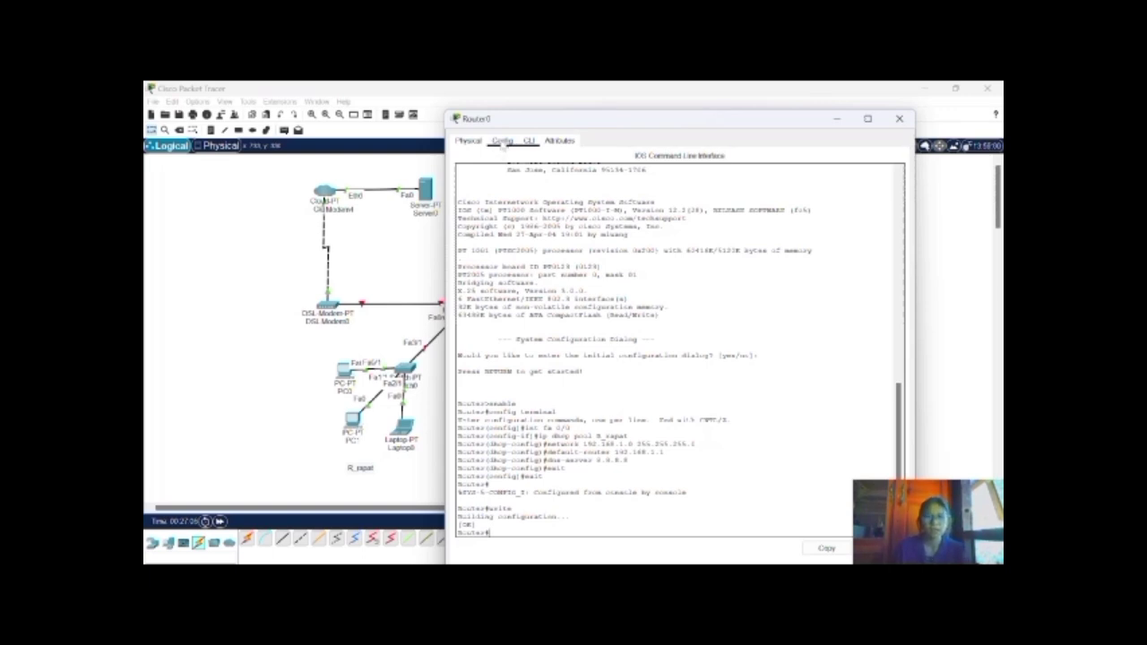
# Give Router0's FastEthernet0/0 the IPv4 address 192.168.1.1 with mask 255.255.255.0 and turn the port on
pyautogui.click(502, 141)
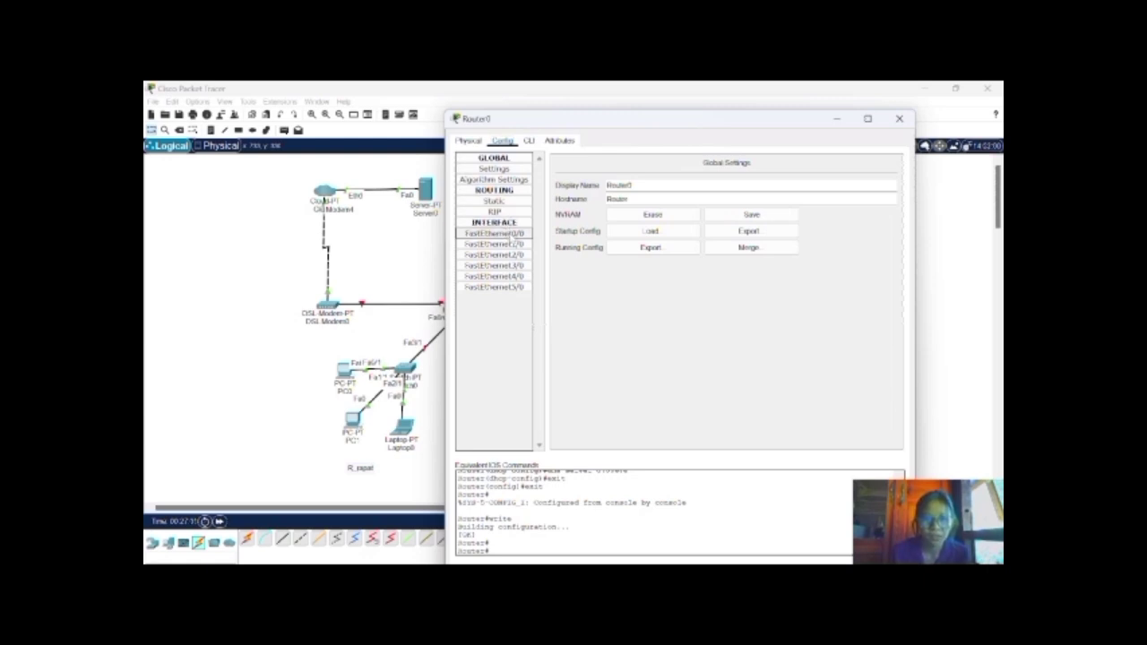
pyautogui.click(494, 233)
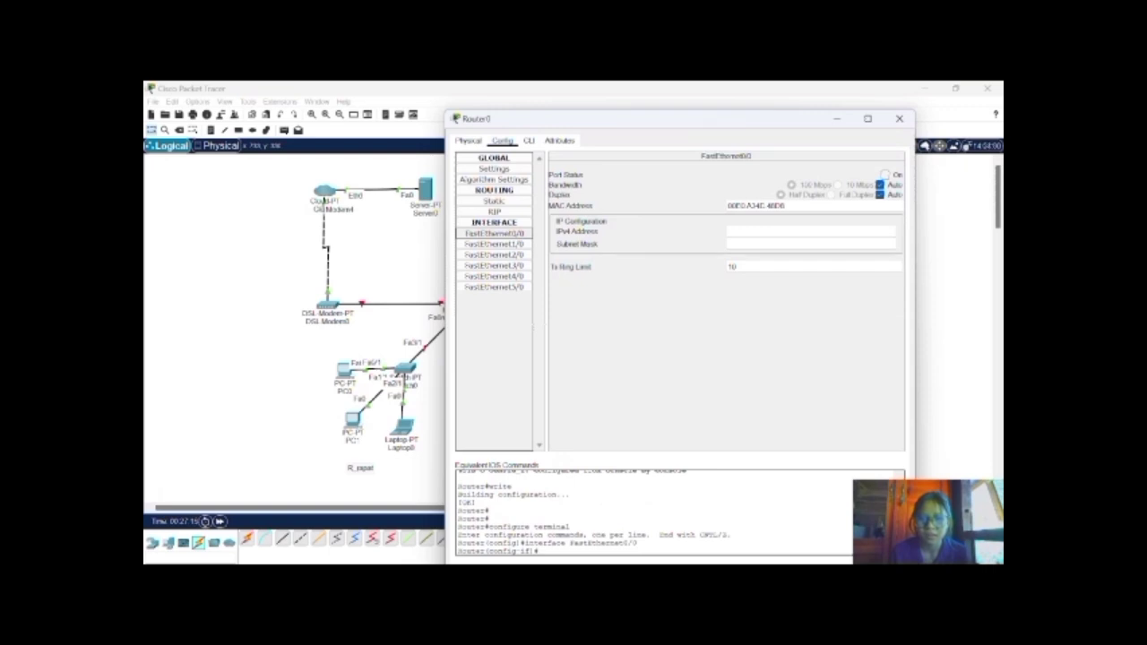
pyautogui.write('192.168')
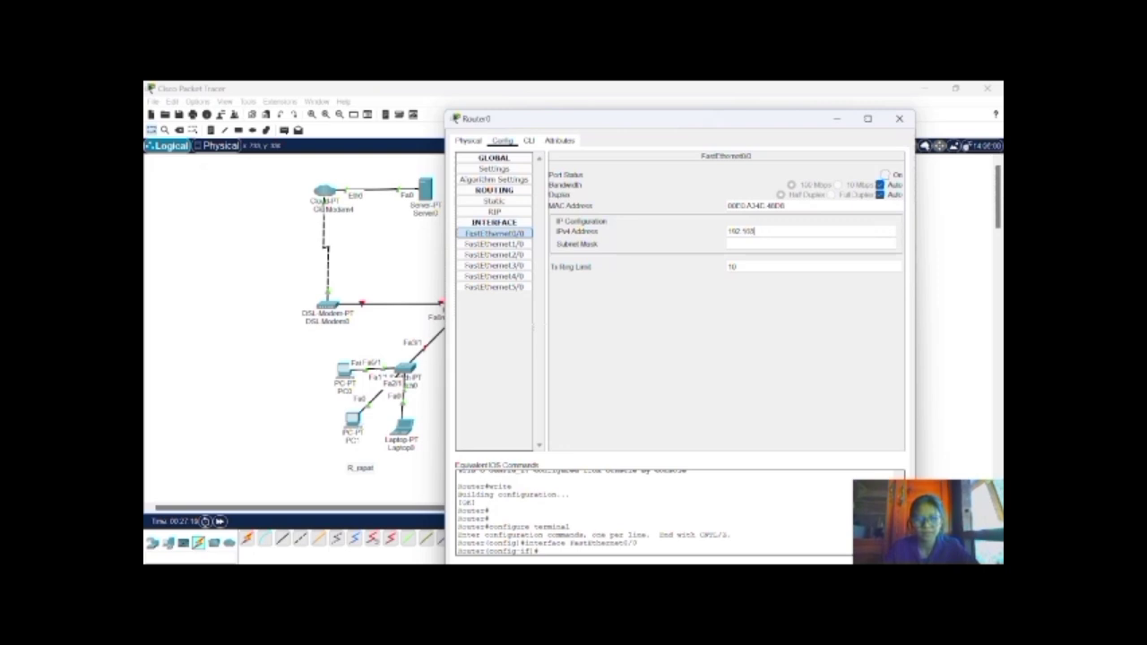
pyautogui.write('.1.1')
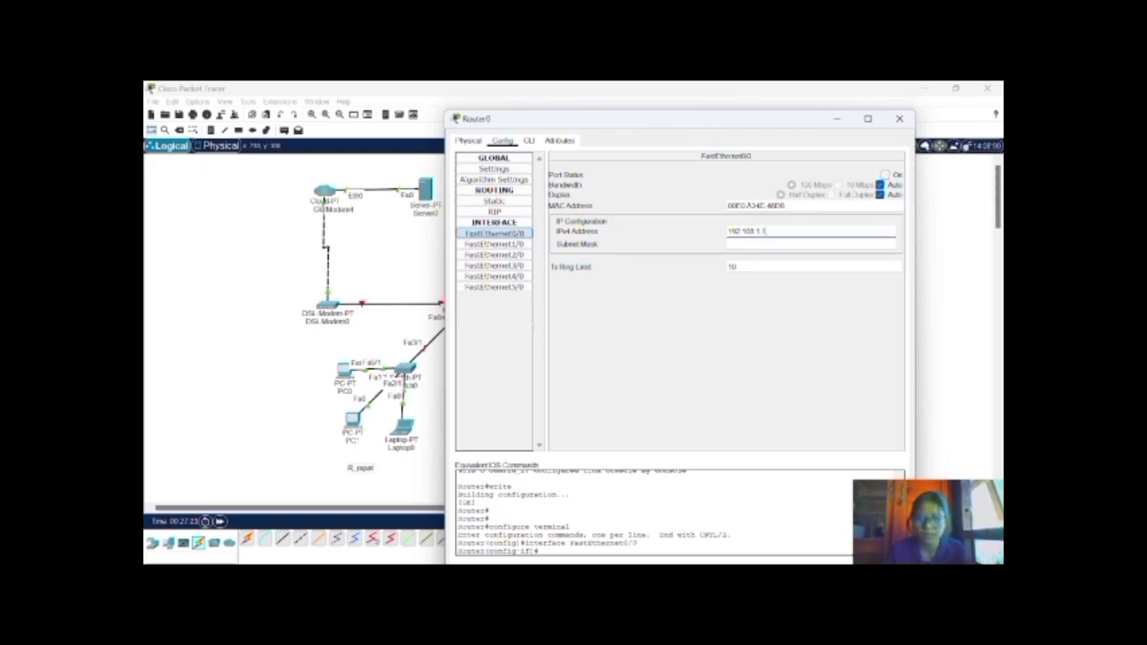
pyautogui.press('Tab')
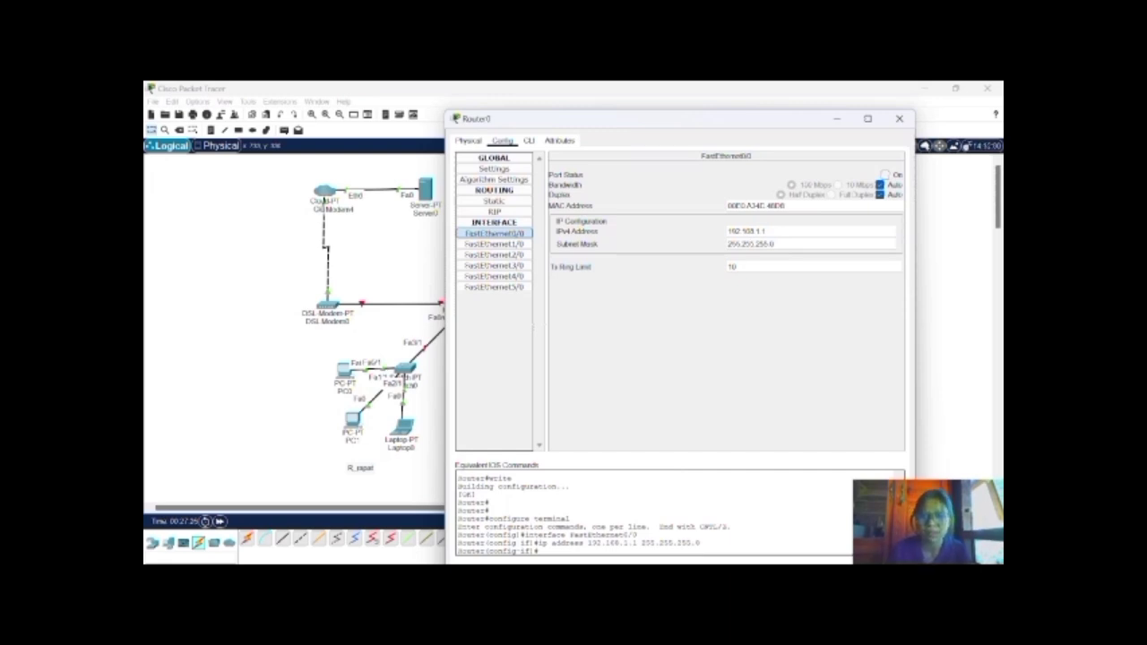
pyautogui.click(885, 175)
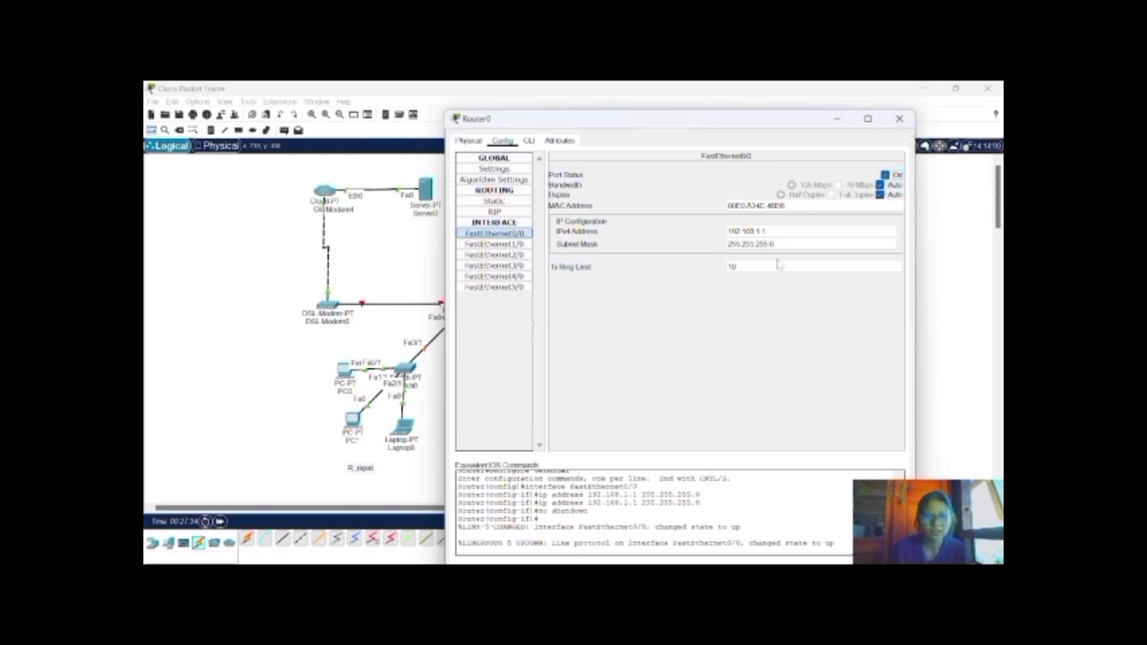
pyautogui.click(838, 119)
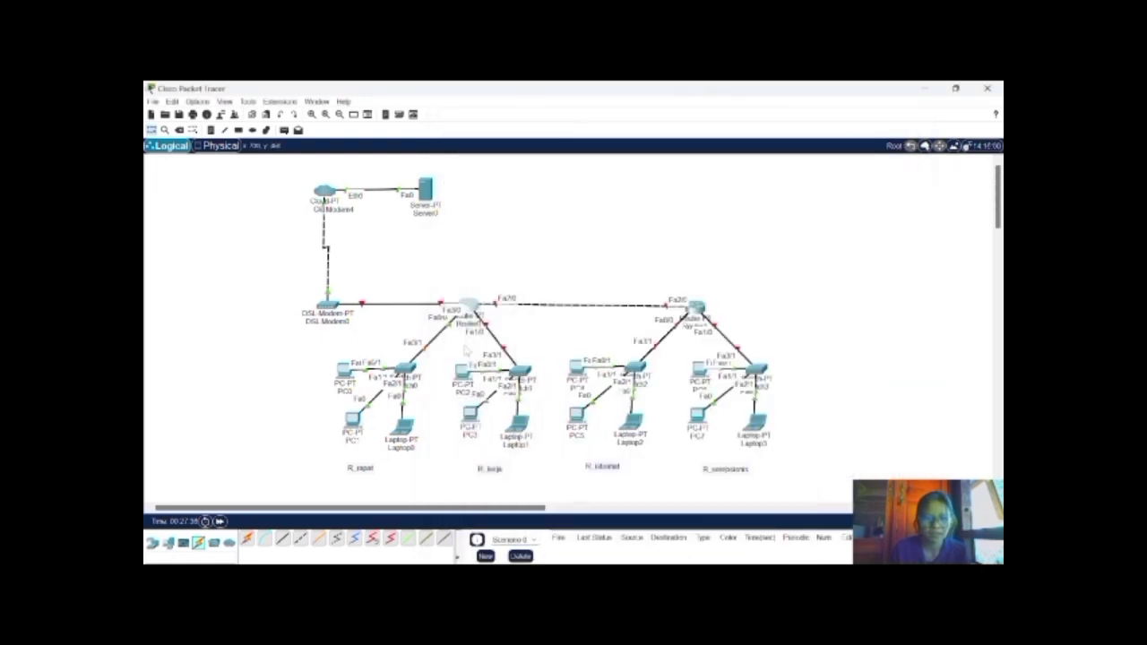
# In Router0's command line, end the FastEthernet0/0 interface configuration and re-enter global configuration mode
pyautogui.moveTo(477, 313)
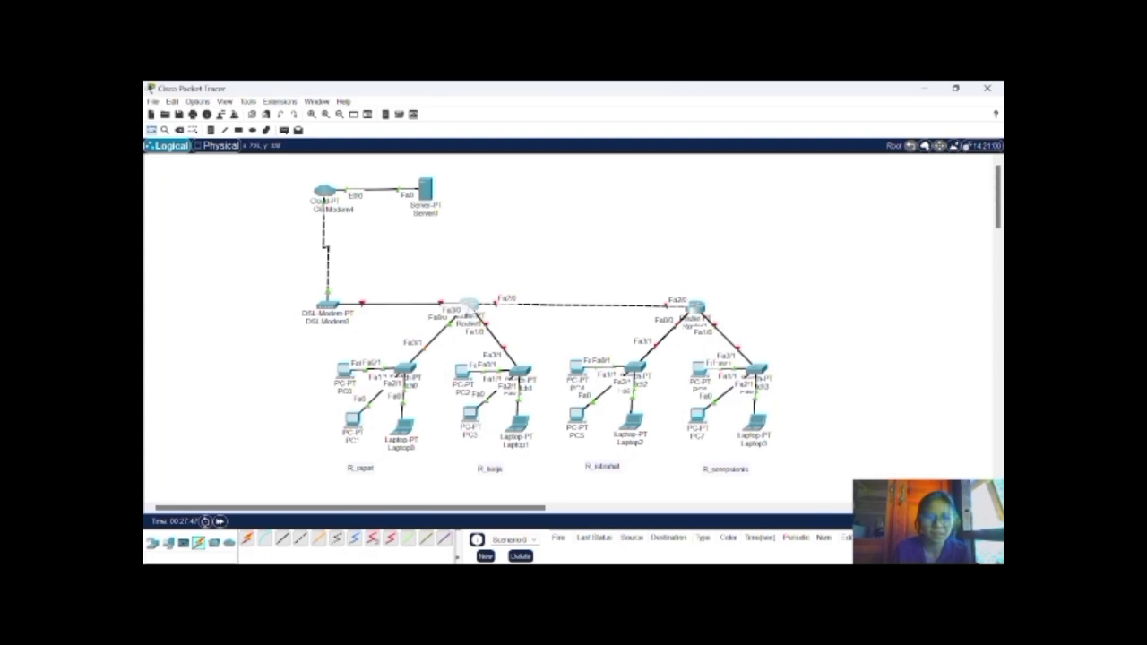
pyautogui.click(472, 313)
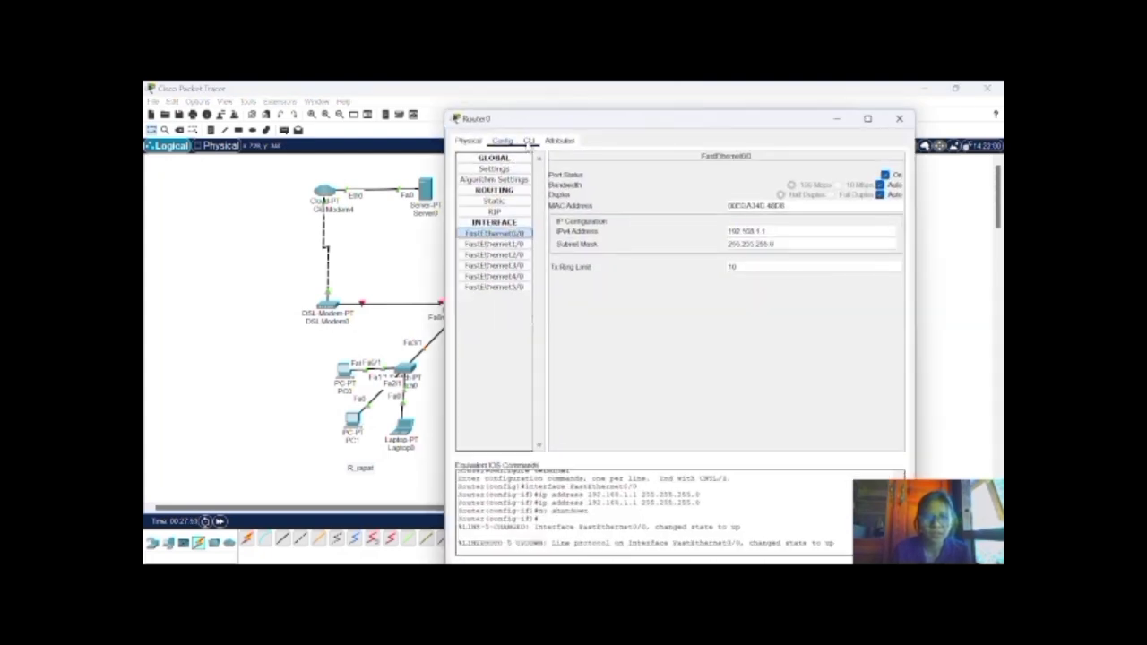
pyautogui.click(529, 141)
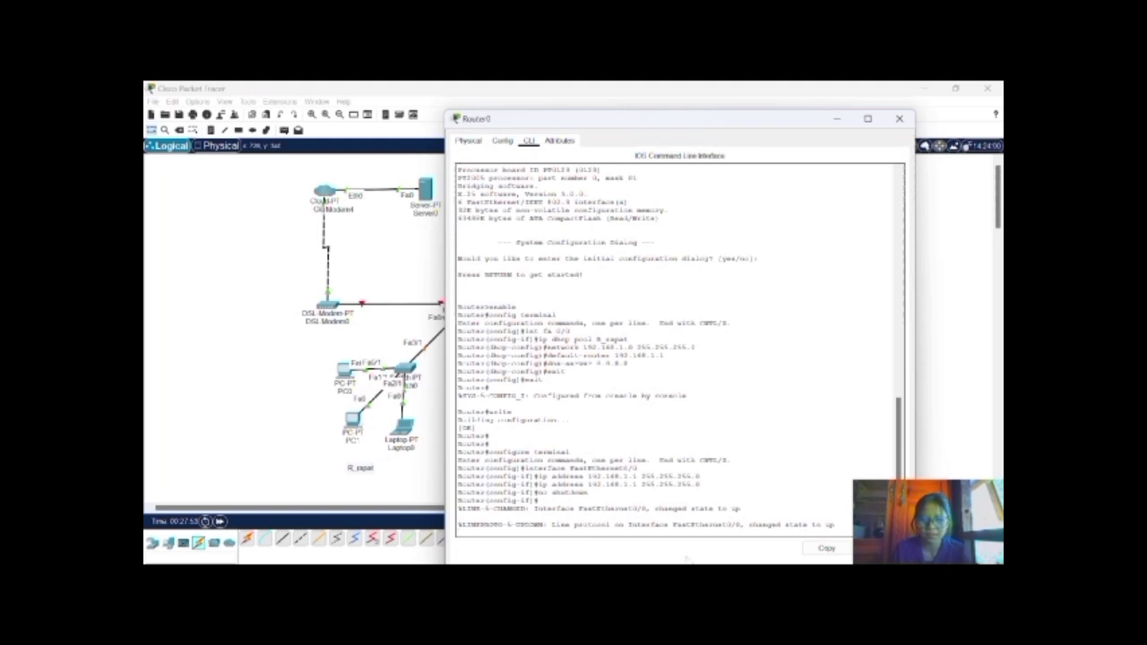
pyautogui.press('Return')
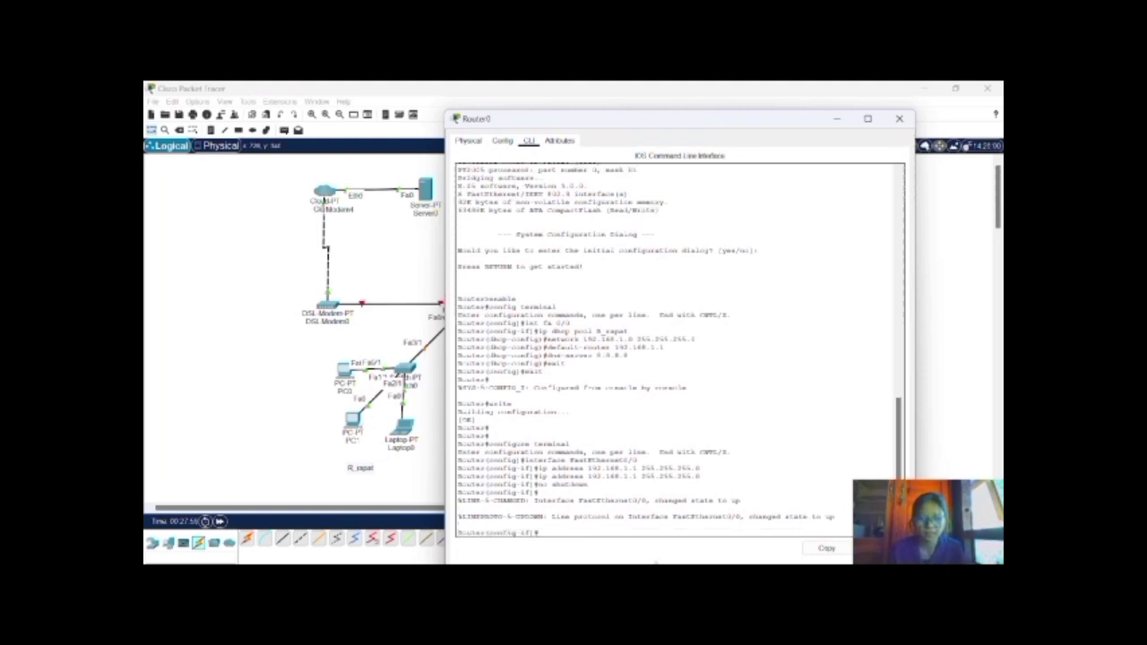
pyautogui.hotkey('ctrl', 'z')
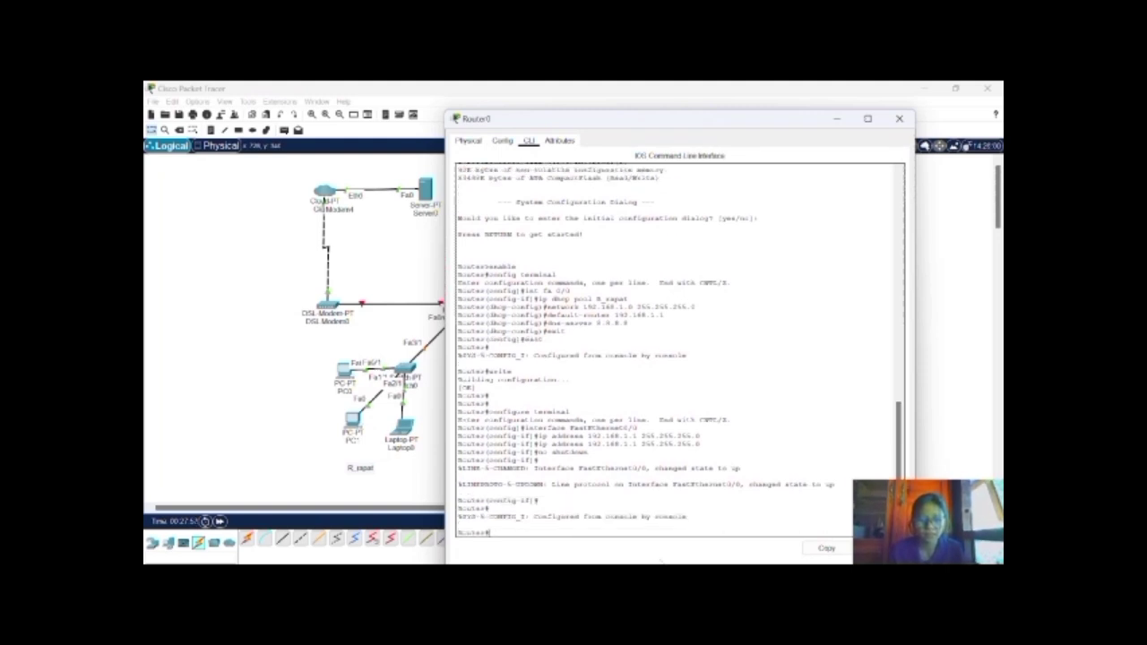
pyautogui.write('enable')
pyautogui.press('Return')
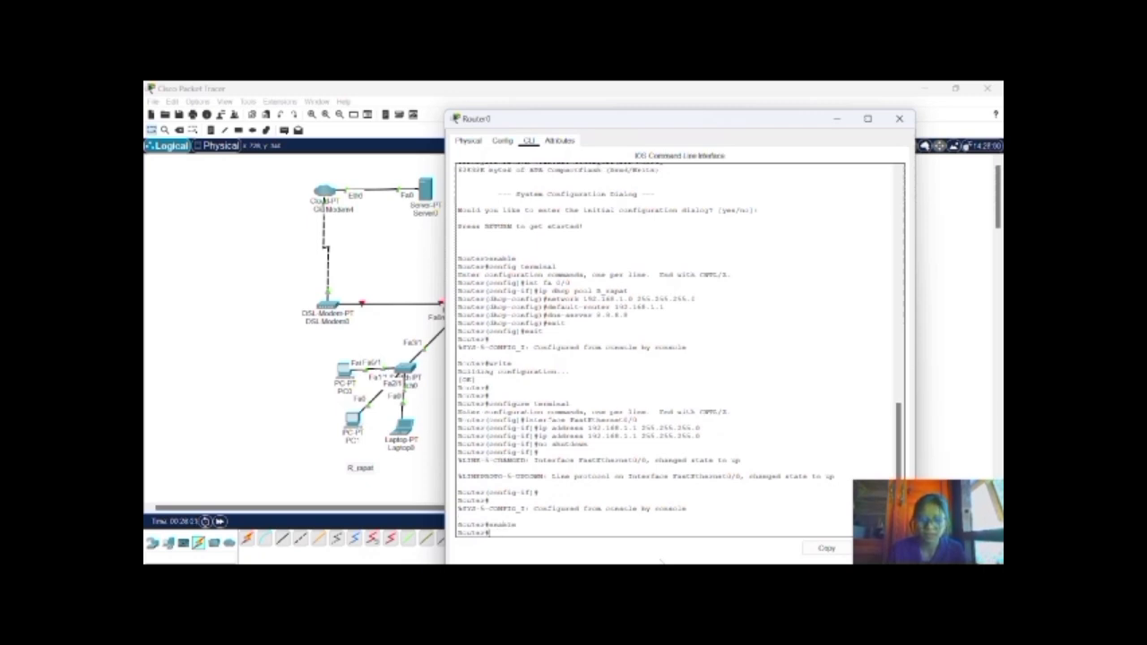
pyautogui.write('config terminal')
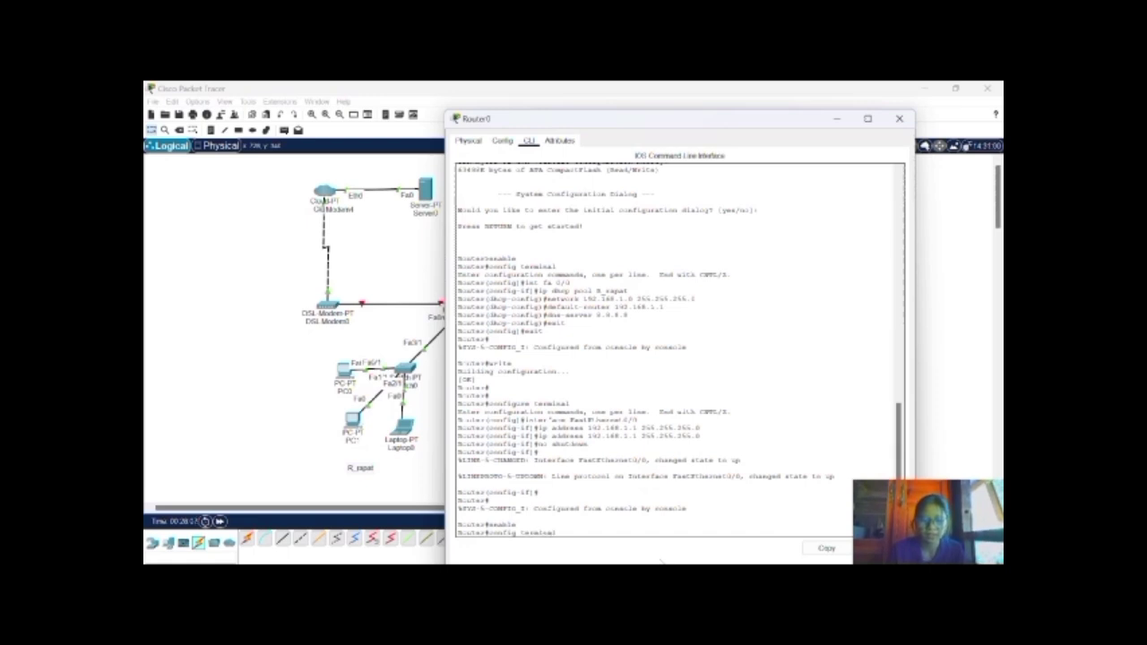
pyautogui.press('Return')
# Enter interface fa 1/0 on Router0 and create a DHCP pool named R_kerja
pyautogui.write('int f')
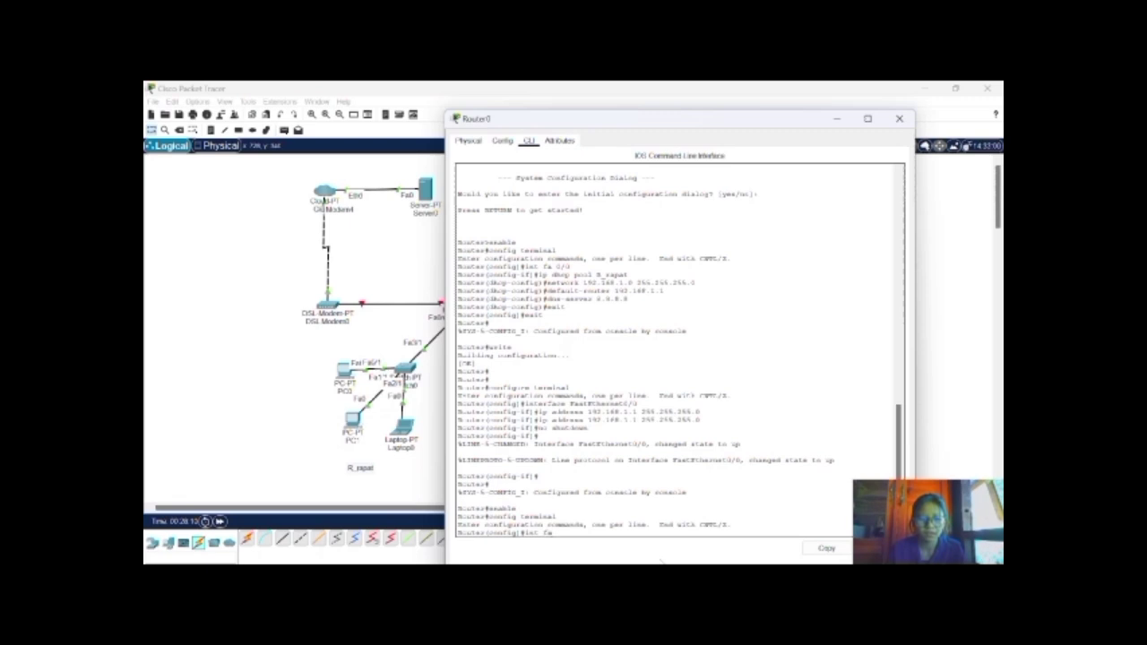
pyautogui.write('a 1/0')
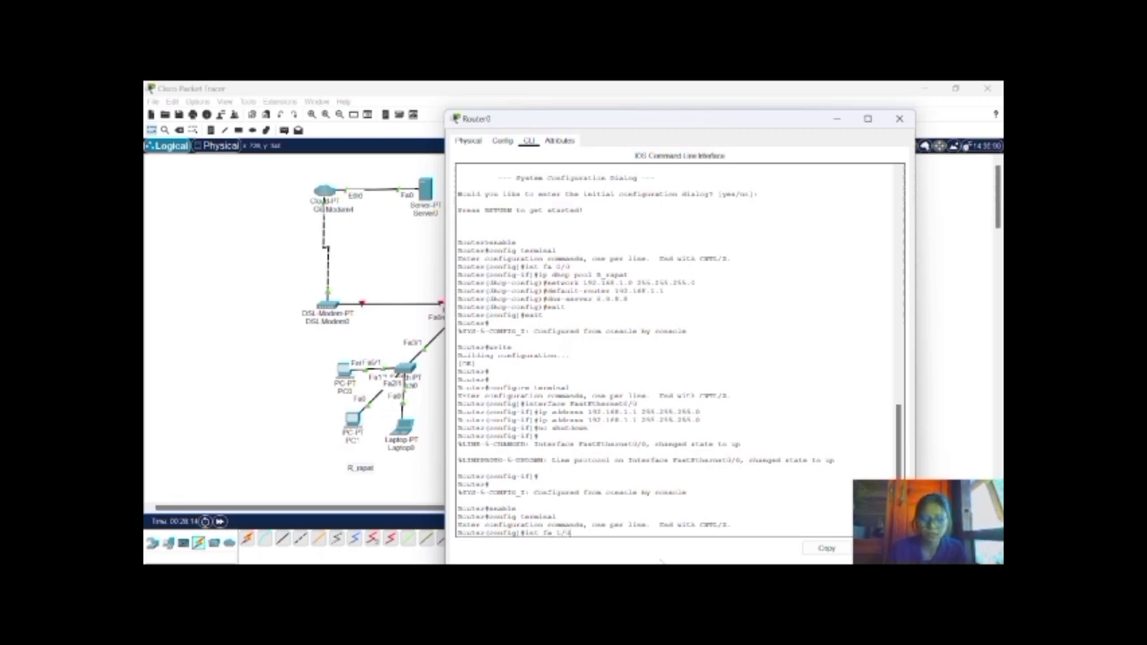
pyautogui.press('Return')
pyautogui.write('ip dhcp')
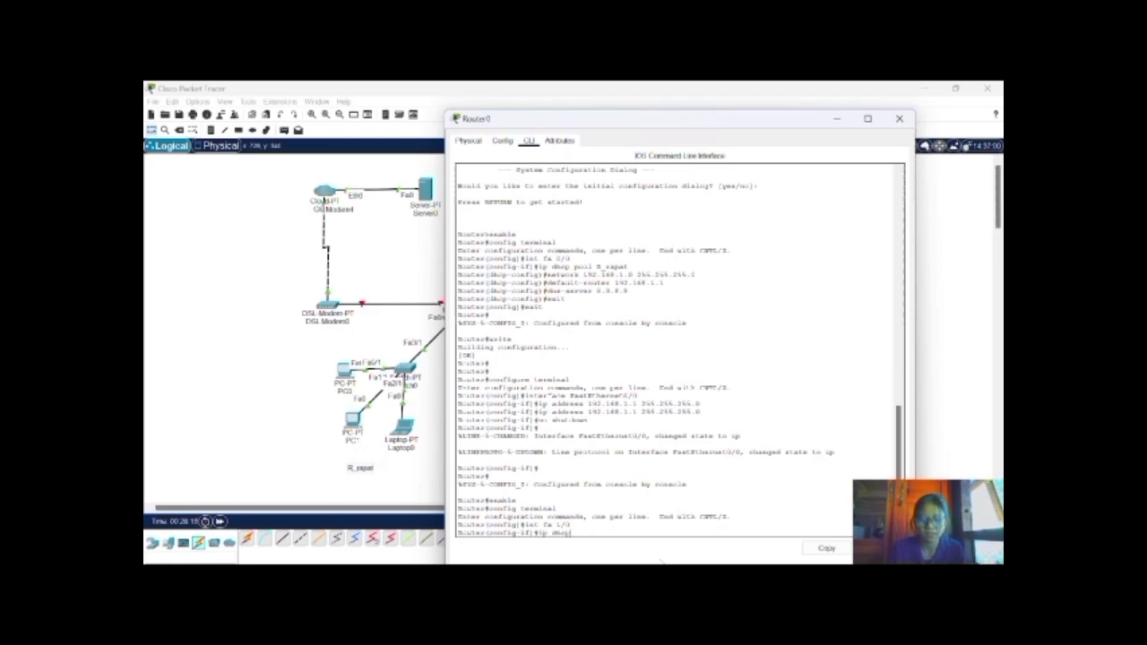
pyautogui.write(' pool')
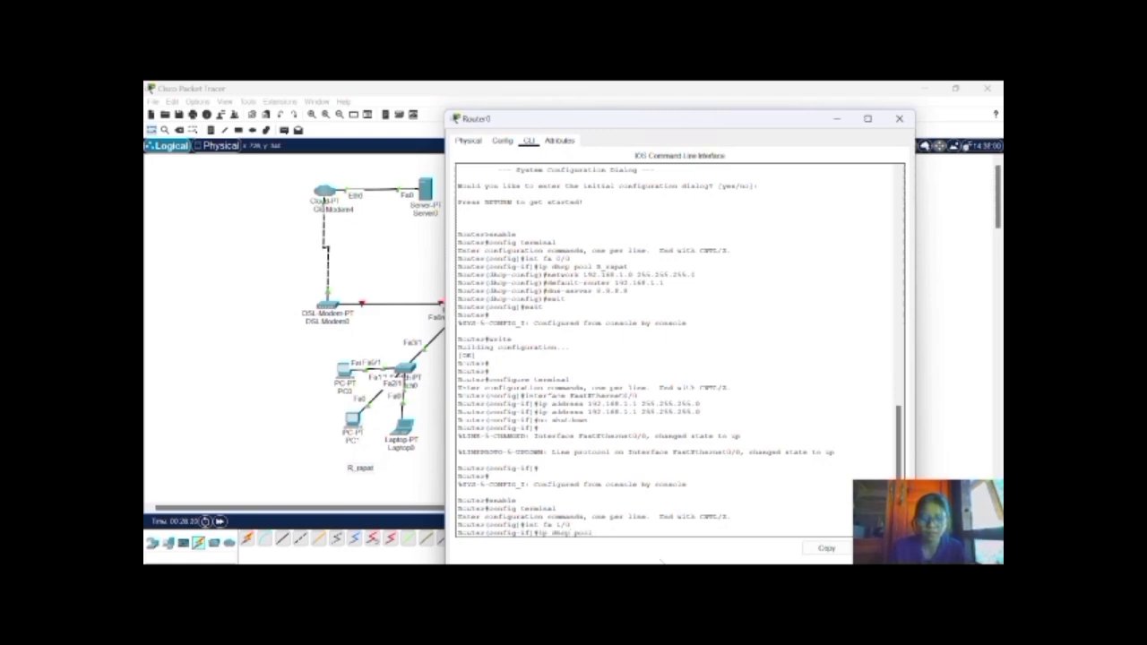
pyautogui.write(' S_')
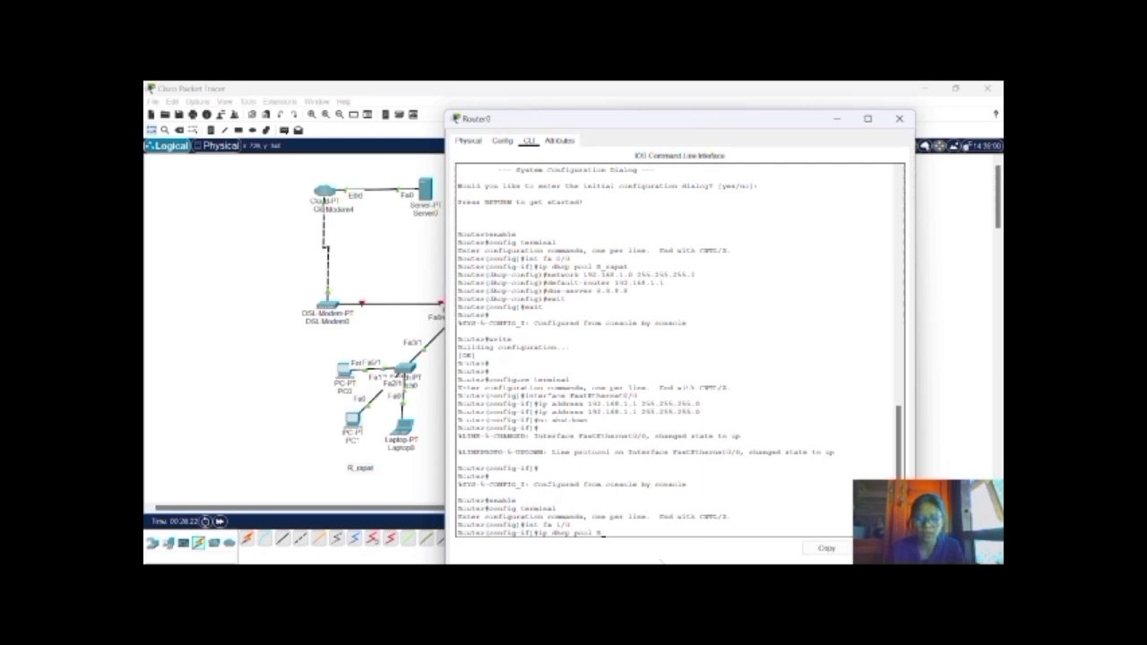
pyautogui.write('rasya')
pyautogui.press('Return')
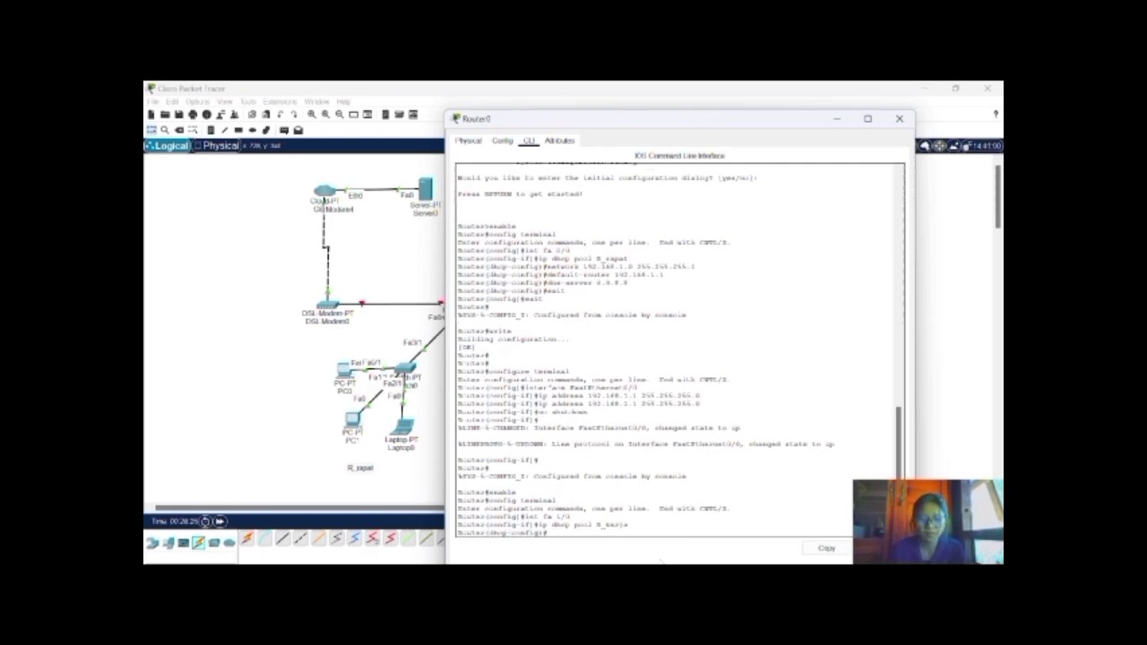
# Assign the network 192.168.2.0 with mask 255.255.255.0 to Router0's R_kerja DHCP pool
pyautogui.write('network 192.16')
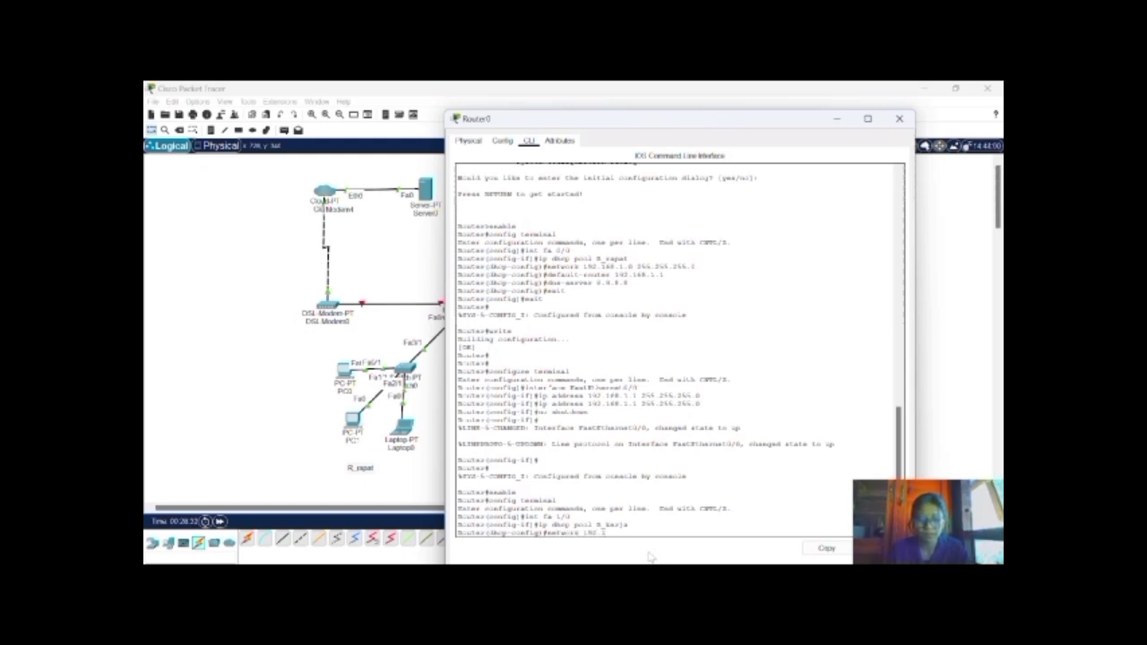
pyautogui.write('8.2.0')
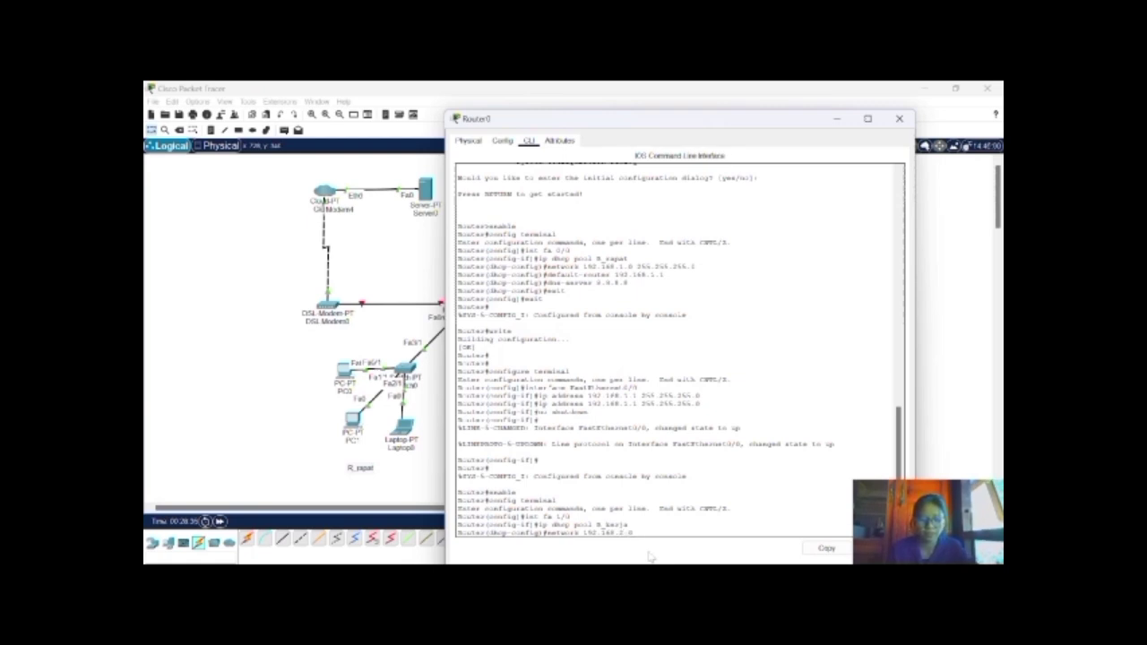
pyautogui.write(' 2')
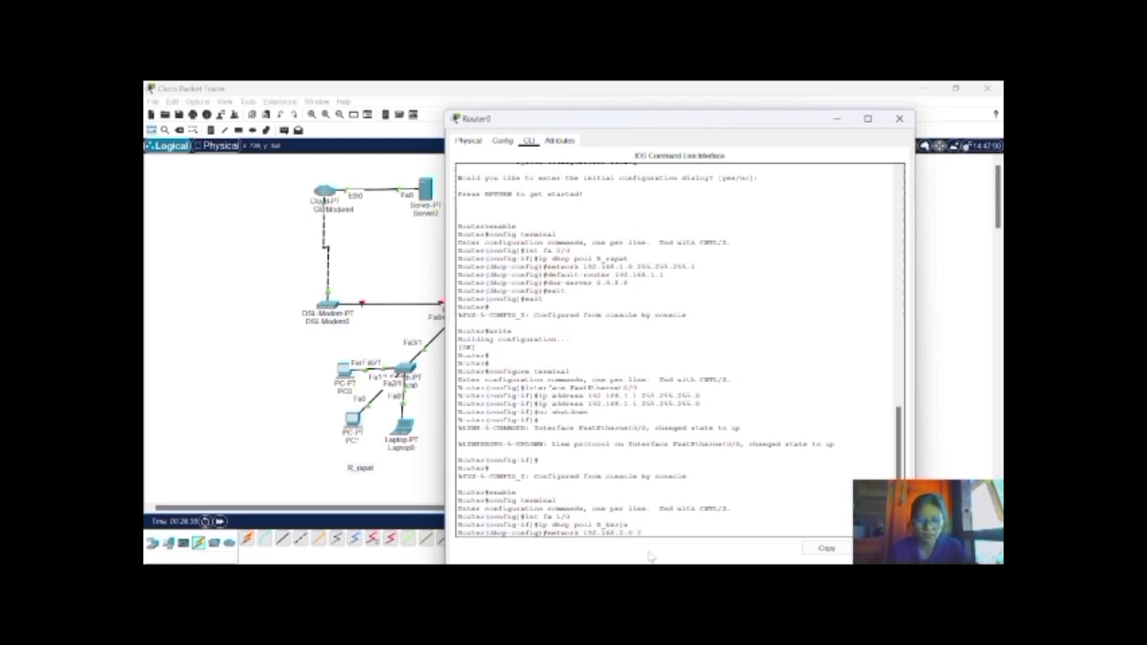
pyautogui.write('55.255.255.0')
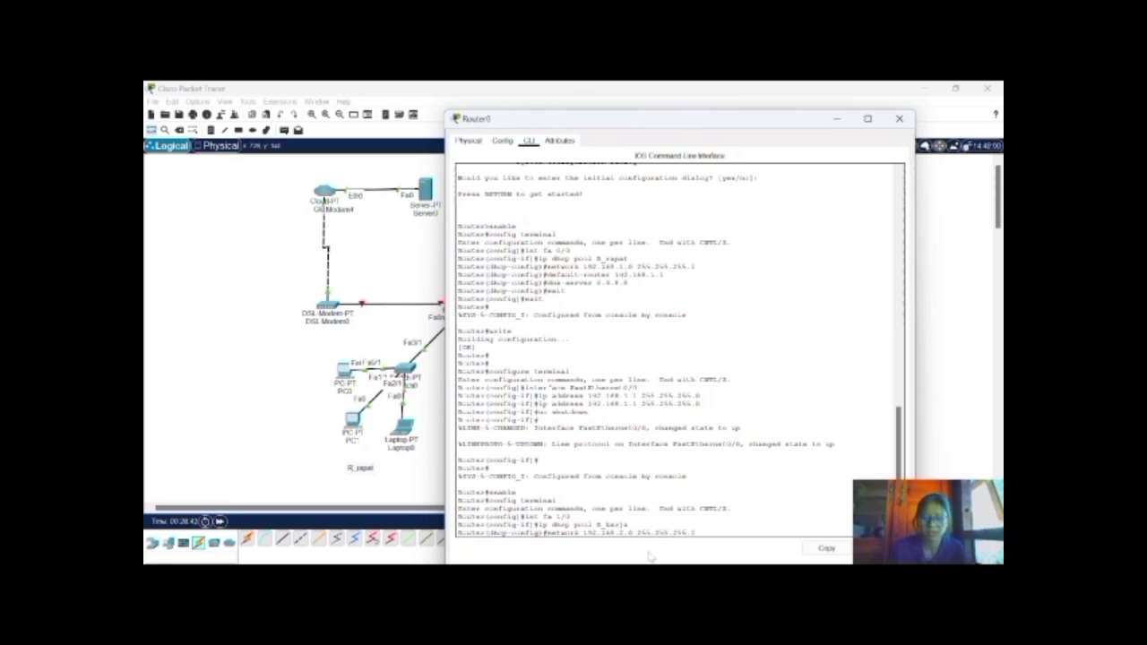
pyautogui.press('Return')
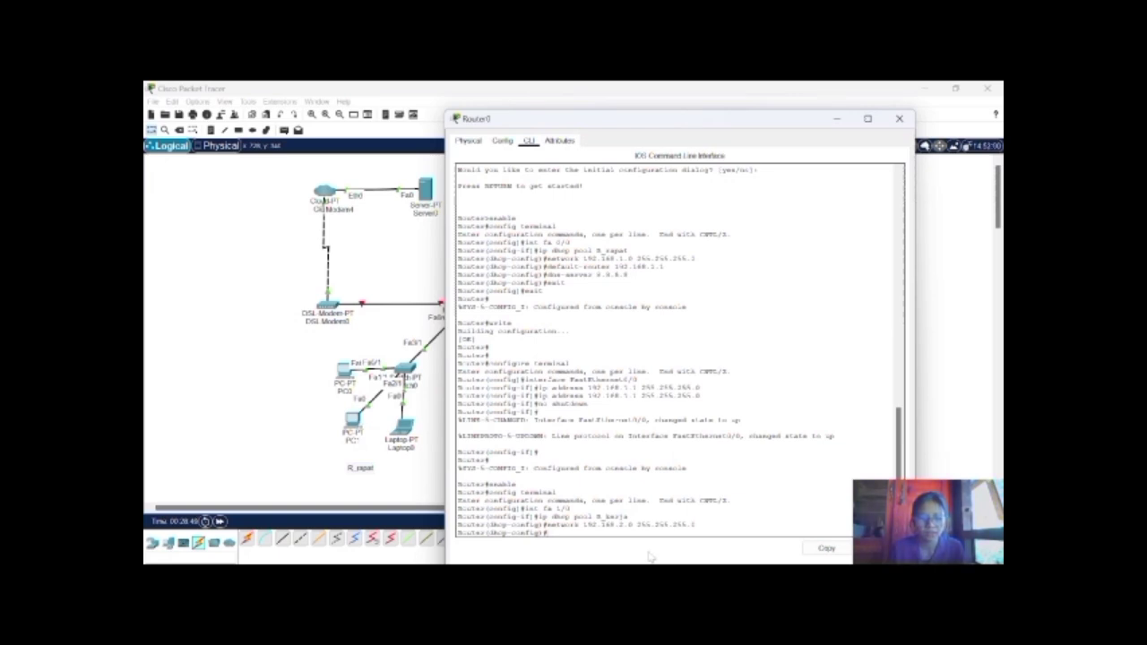
# Set the R_kerja pool's default router to 192.168.2.1 and its DNS server to 8.8.8.8
pyautogui.write('defa')
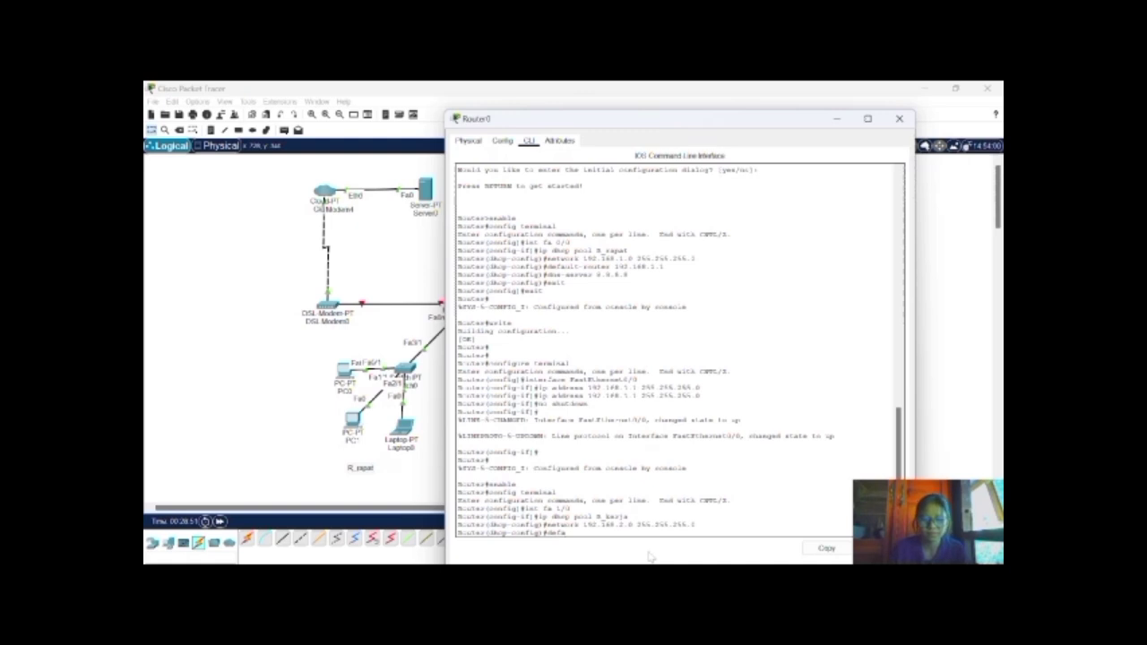
pyautogui.write('ult')
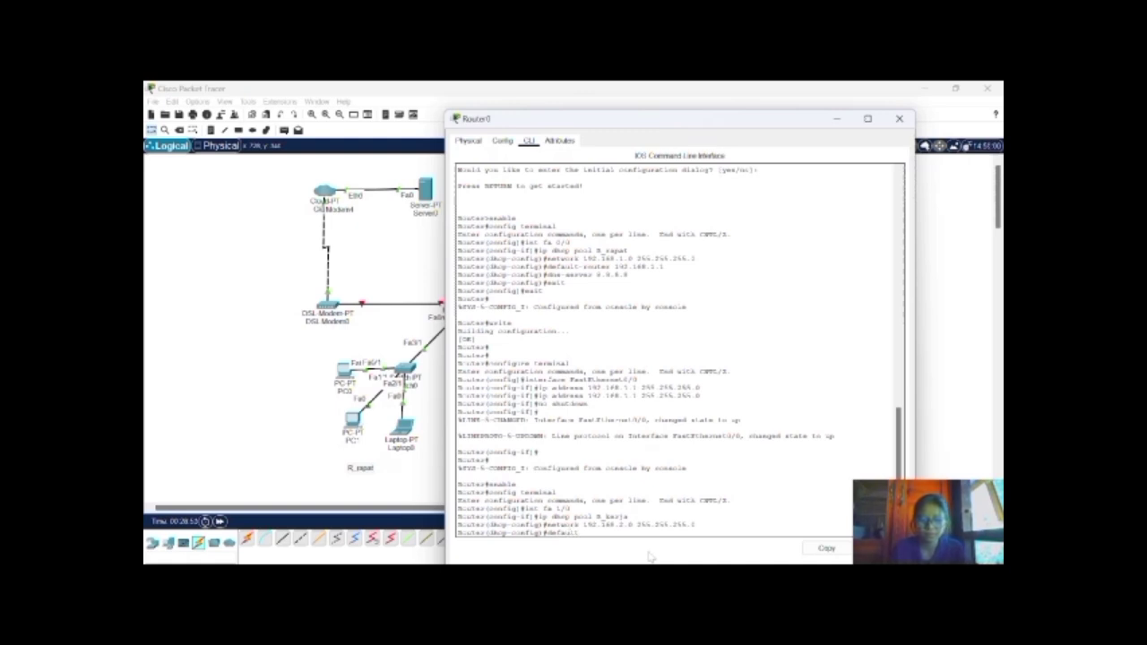
pyautogui.write('-router')
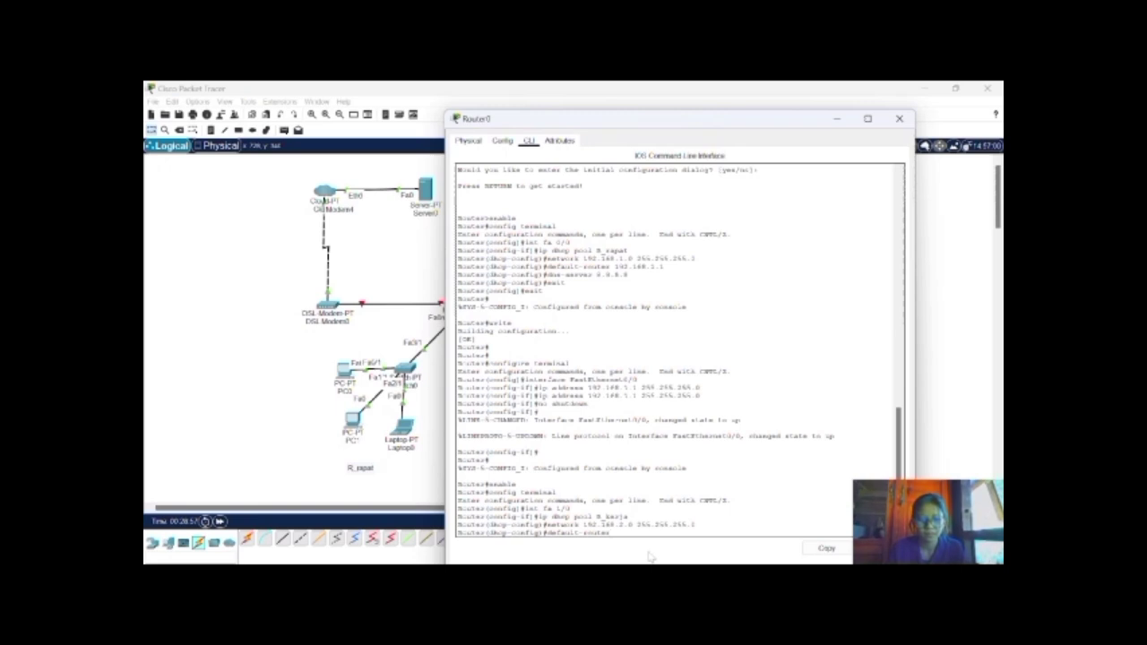
pyautogui.write(' 192')
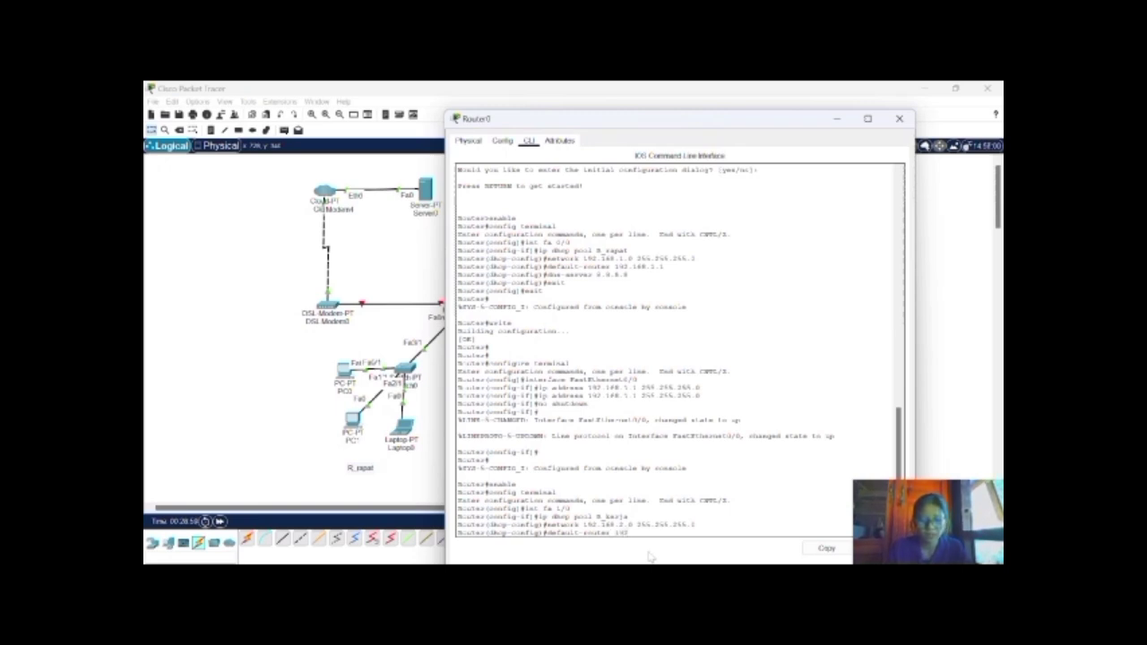
pyautogui.write('.168.2.1')
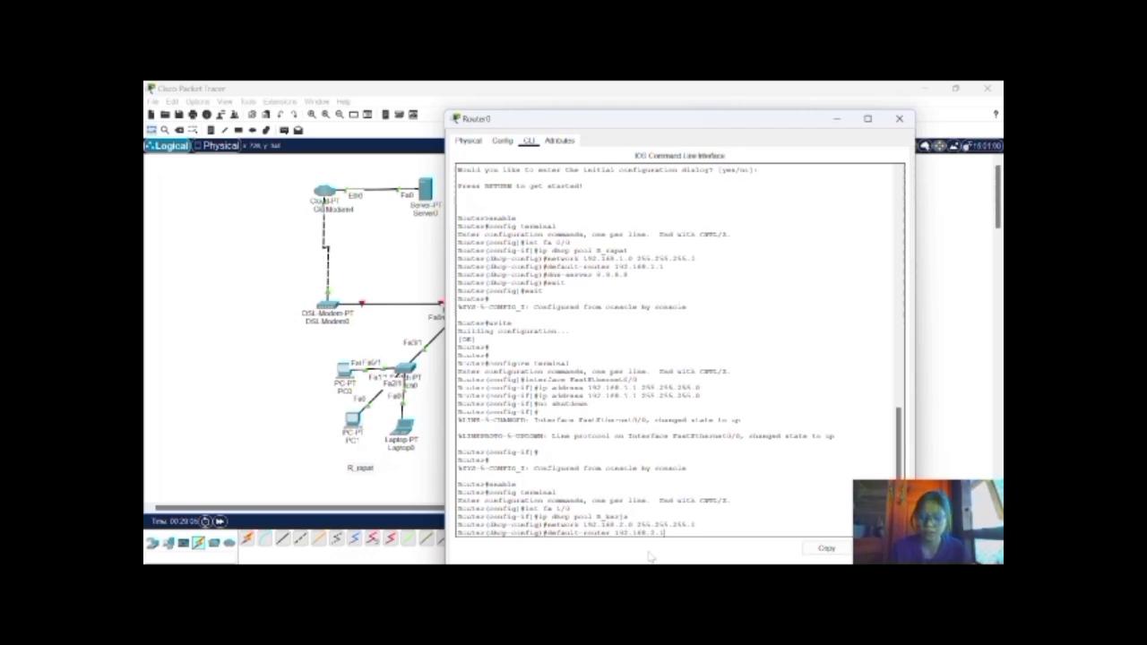
pyautogui.press('Return')
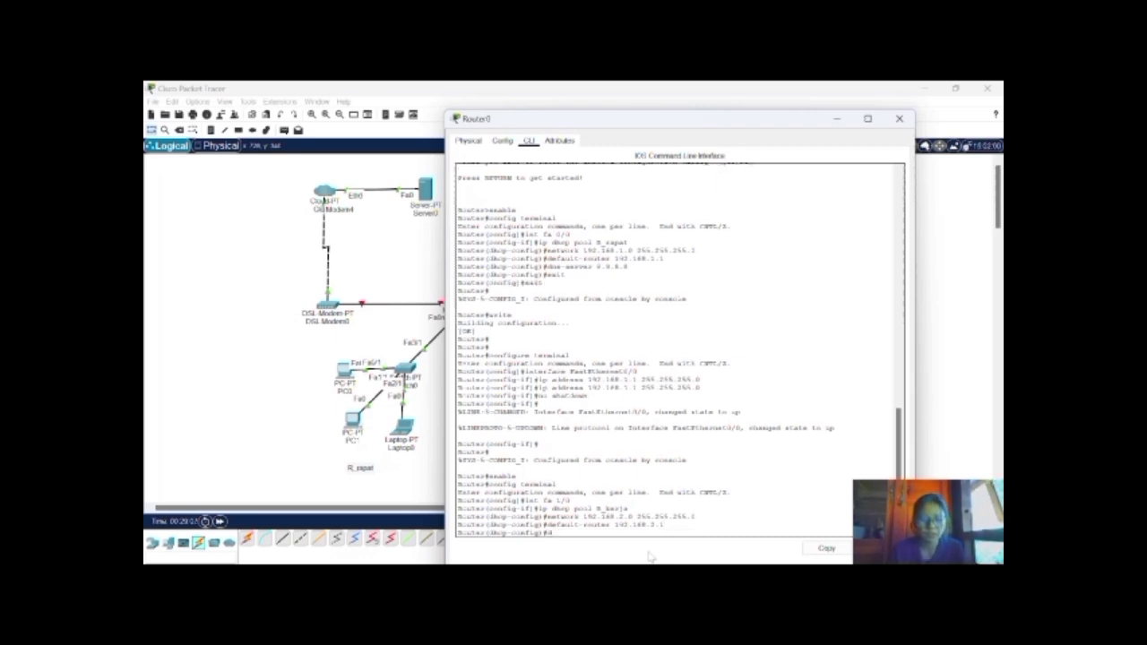
pyautogui.write('dns-server')
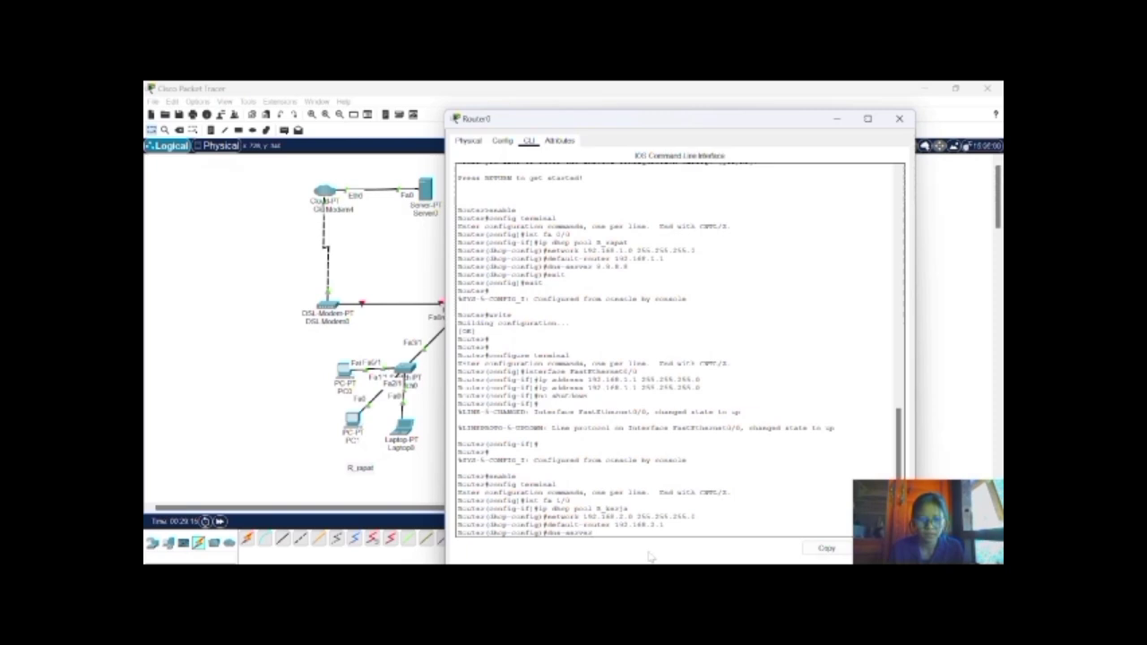
pyautogui.write(' 8.8.8.8')
pyautogui.press('Return')
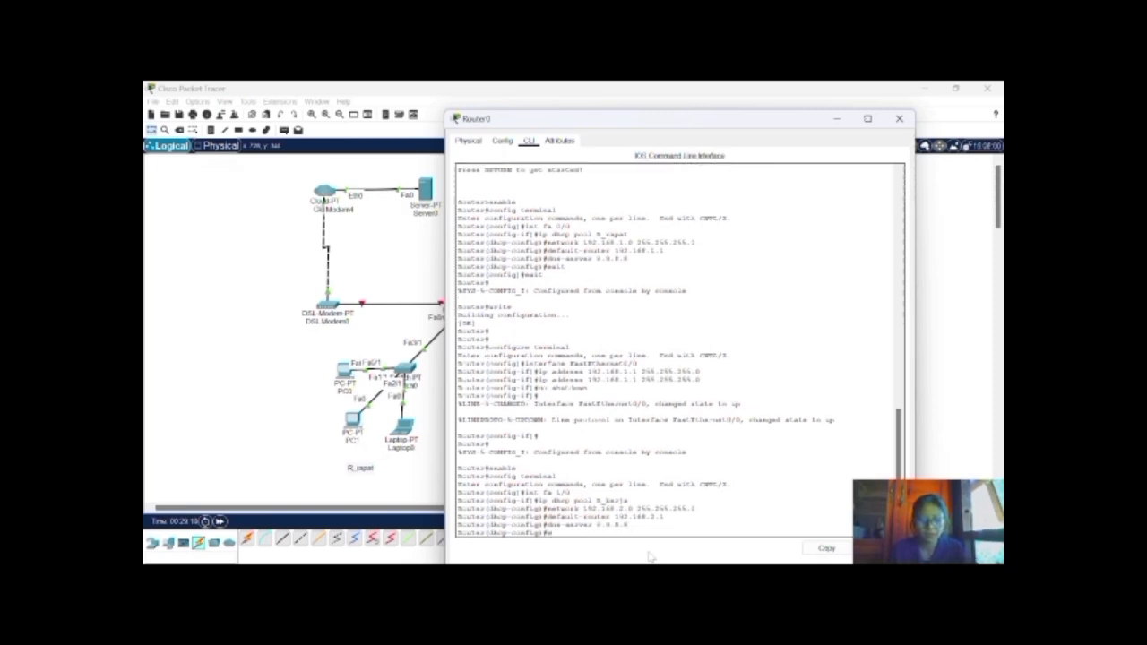
# Leave the R_kerja pool and global configuration modes on Router0 and save the configuration with the write command
pyautogui.write('exit')
pyautogui.press('Return')
pyautogui.write('exit')
pyautogui.press('Return')
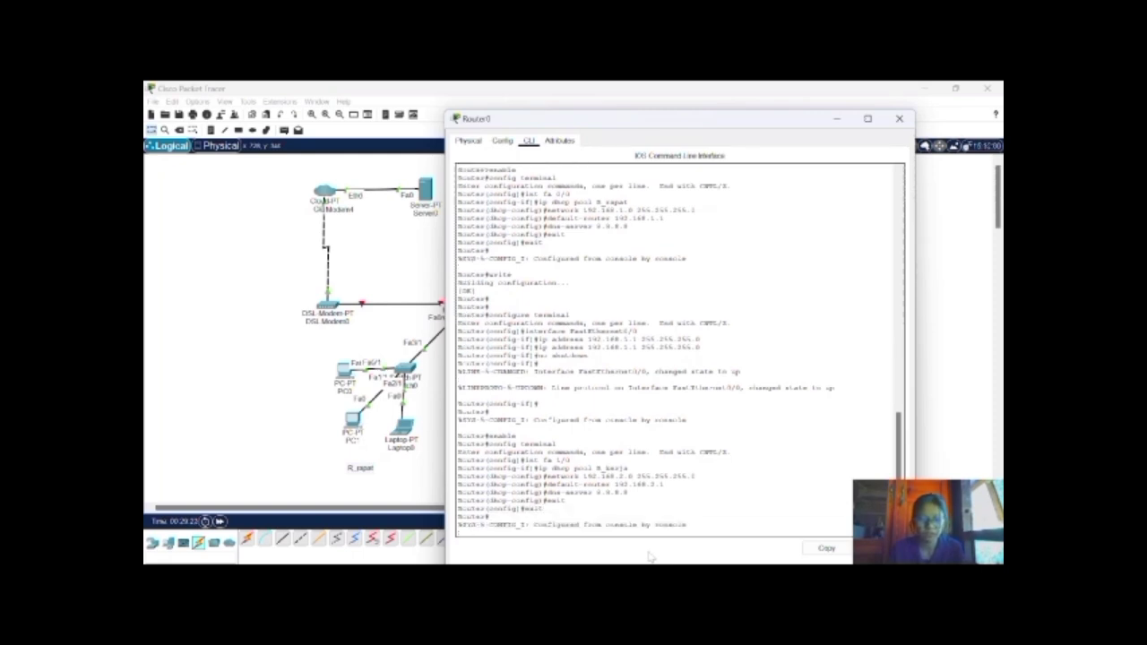
pyautogui.press('Return')
pyautogui.write('write')
pyautogui.press('Return')
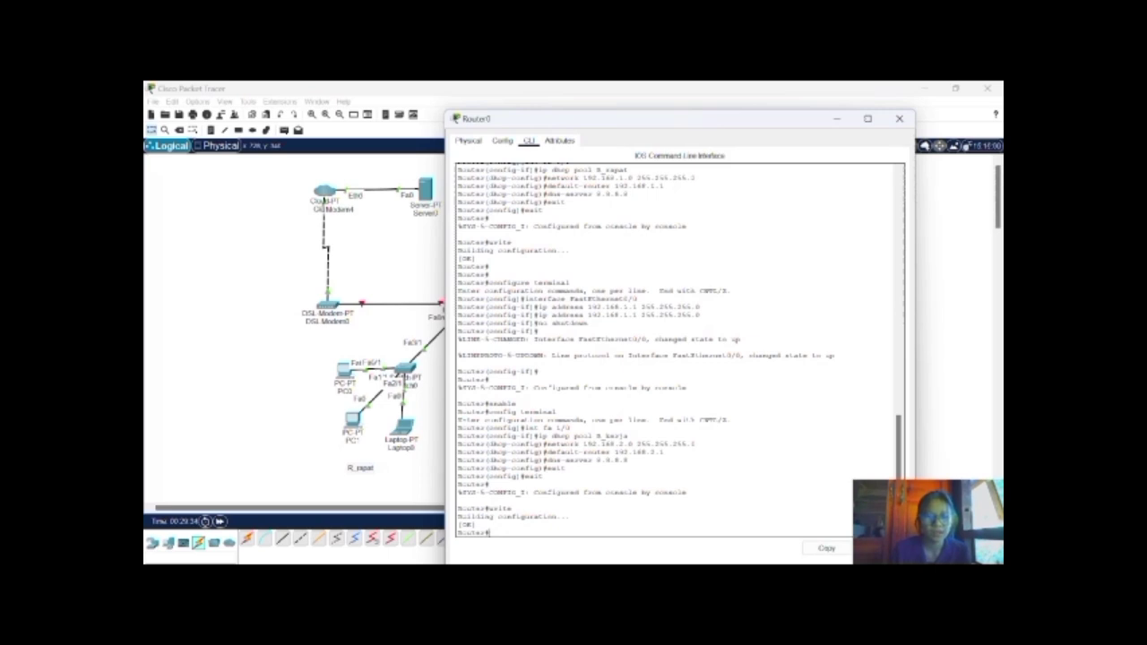
# Give Router0's FastEthernet1/0 interface the IP address 192.168.2.1 with mask 255.255.255.0 and turn its port on
pyautogui.click(501, 141)
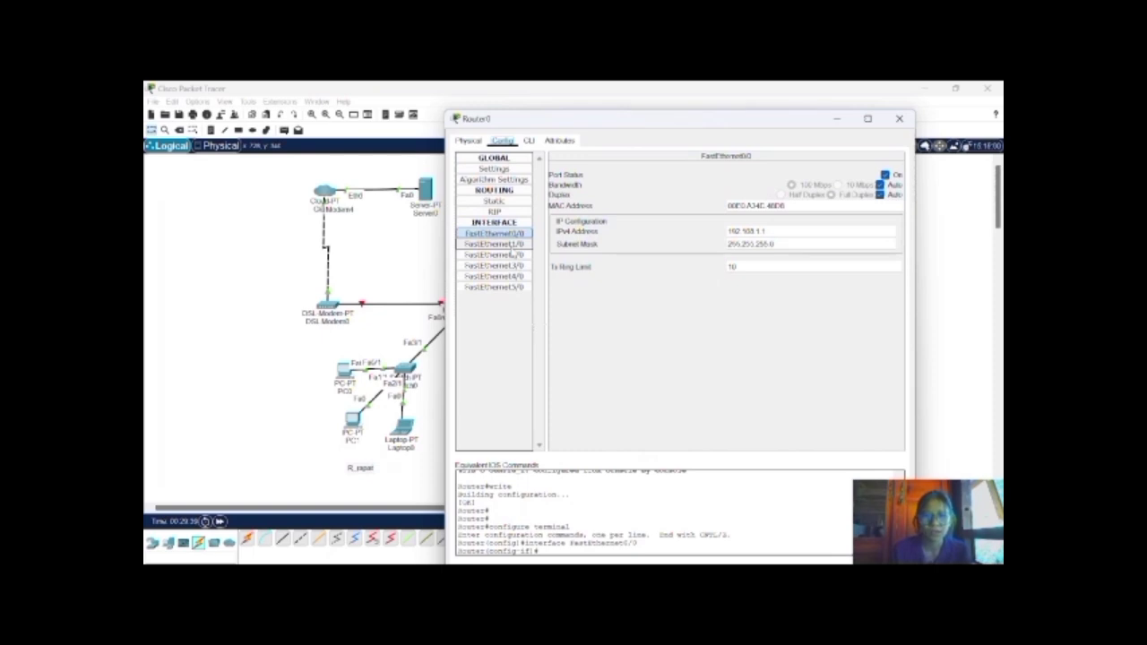
pyautogui.click(493, 244)
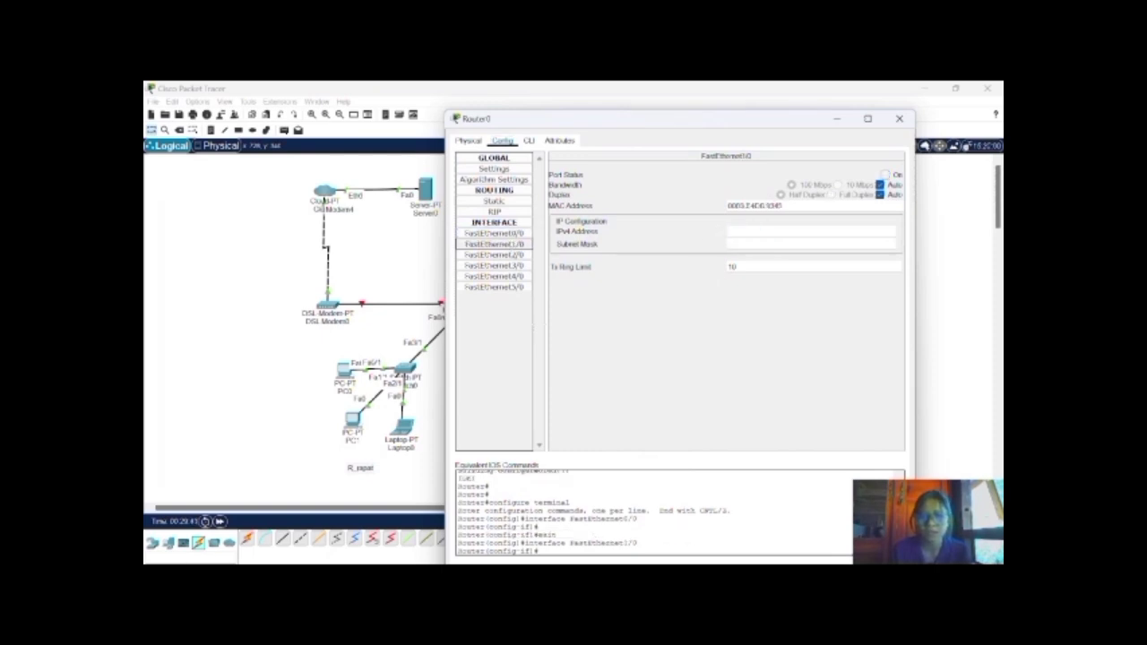
pyautogui.write('192.')
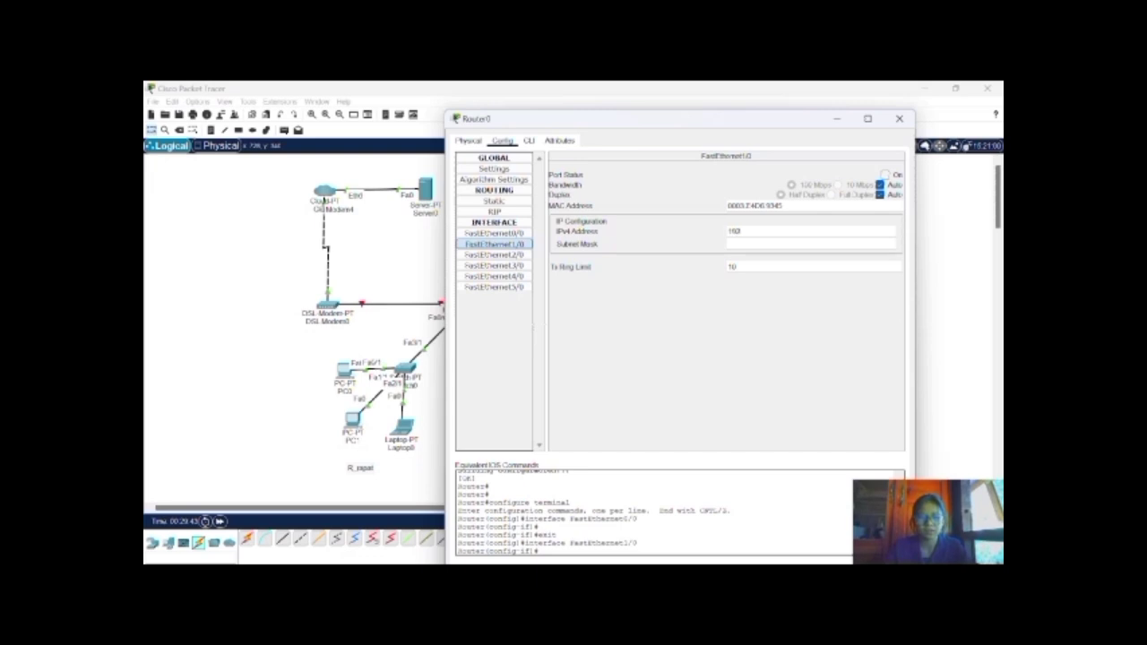
pyautogui.write('168.2.1')
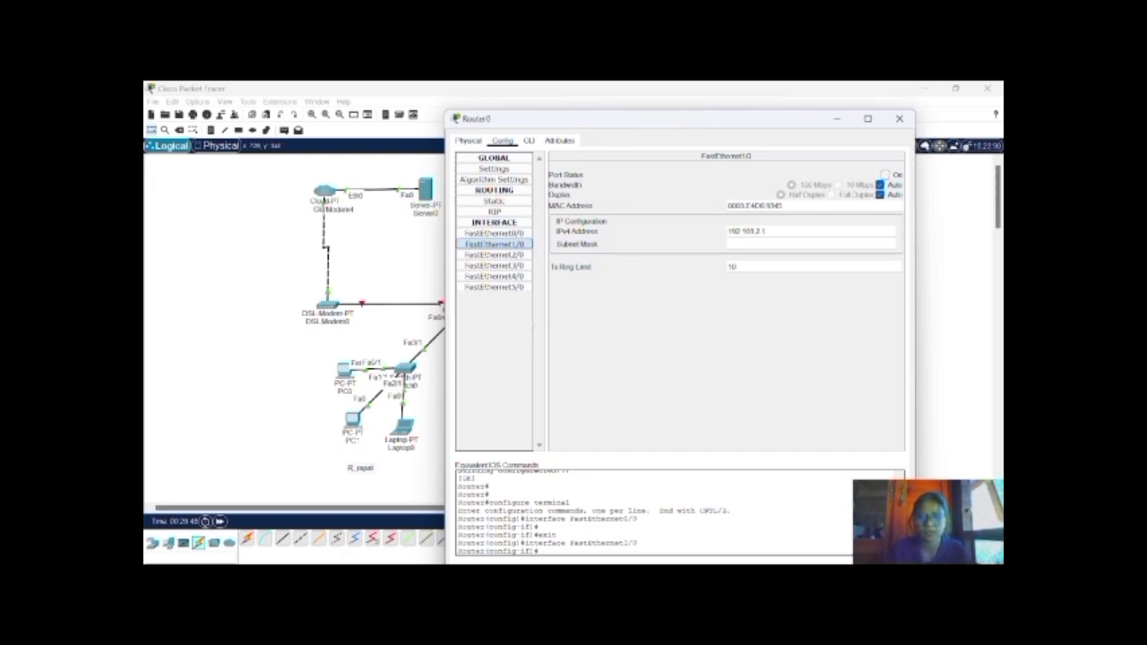
pyautogui.press('Tab')
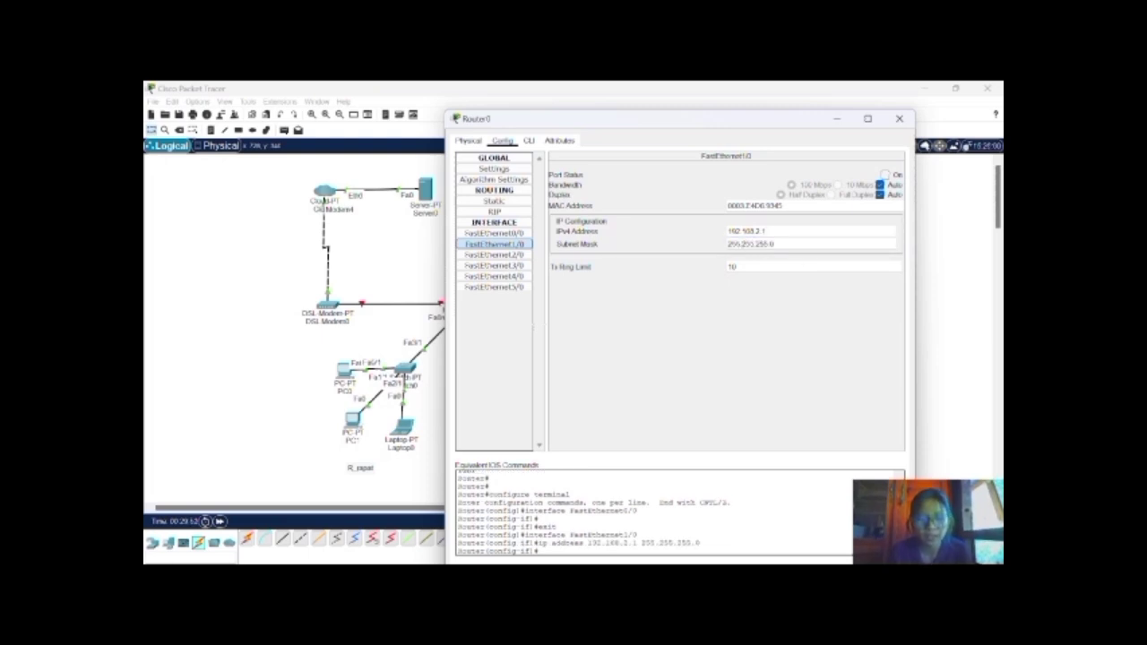
pyautogui.click(884, 175)
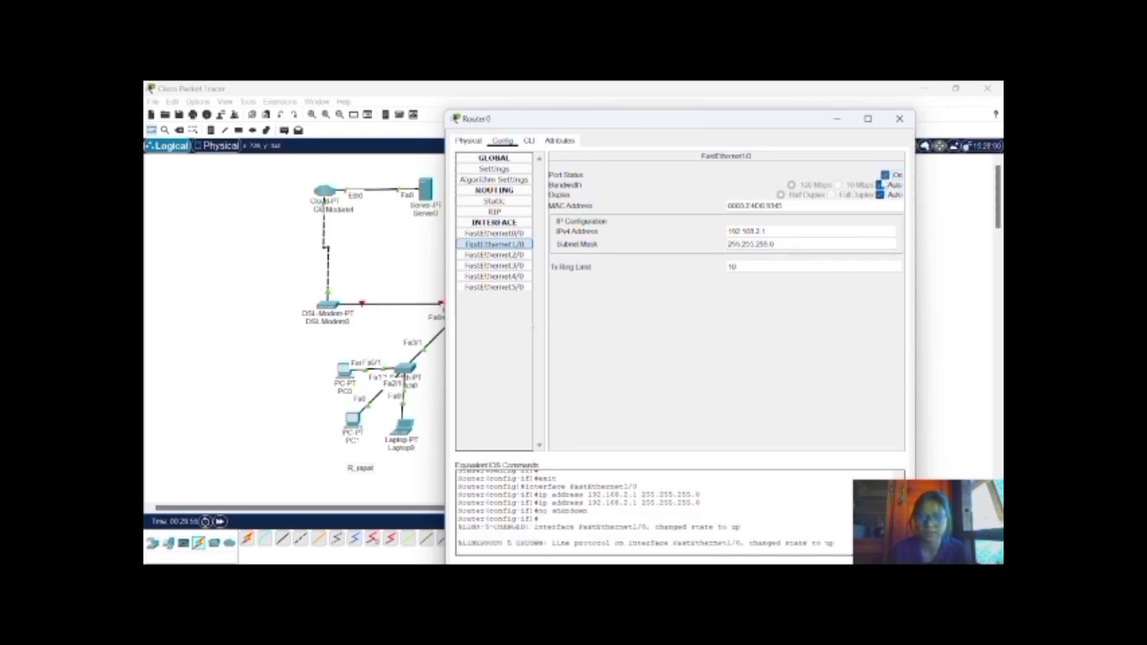
pyautogui.click(901, 119)
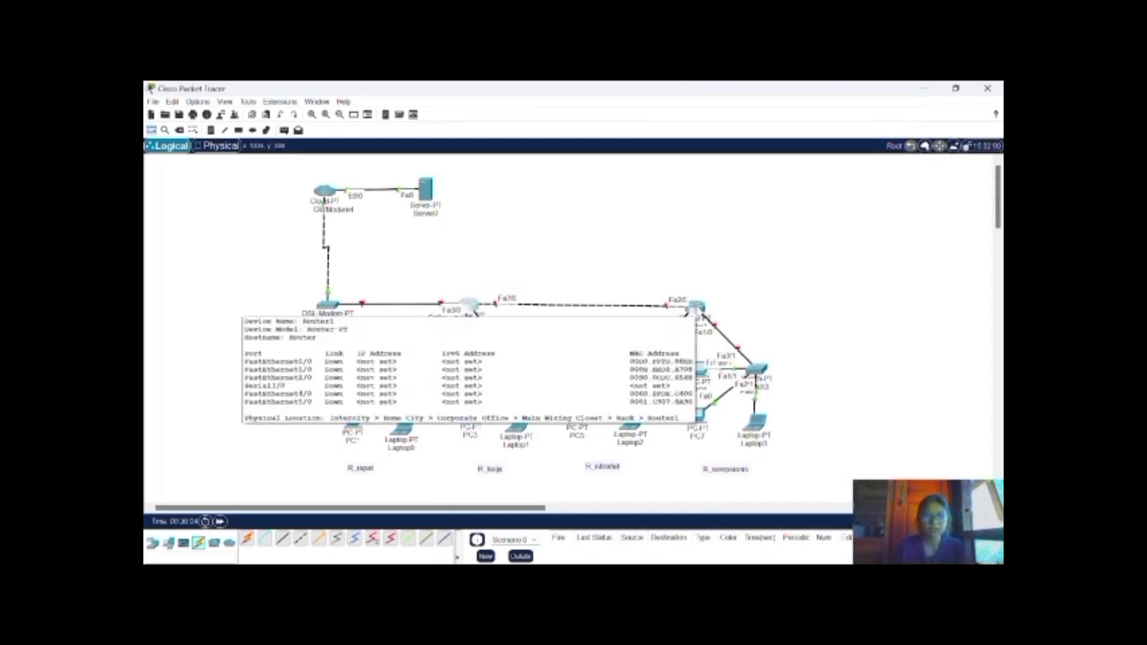
# Enter global configuration mode on Router1's command line and select interface fa 0/0
pyautogui.click(697, 310)
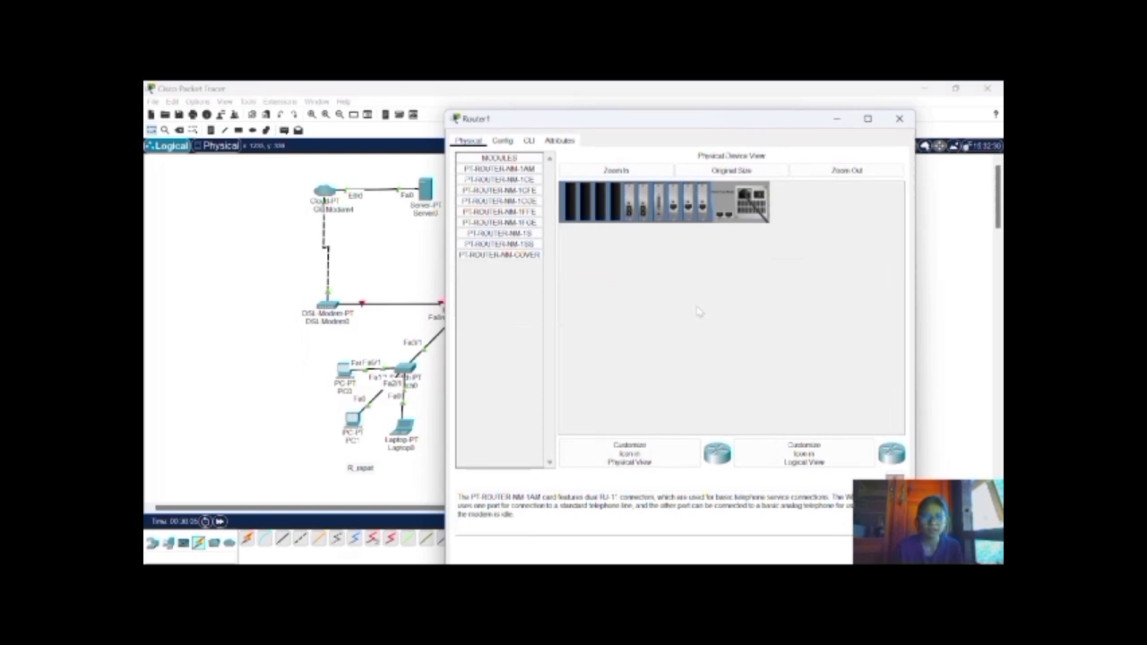
pyautogui.click(528, 141)
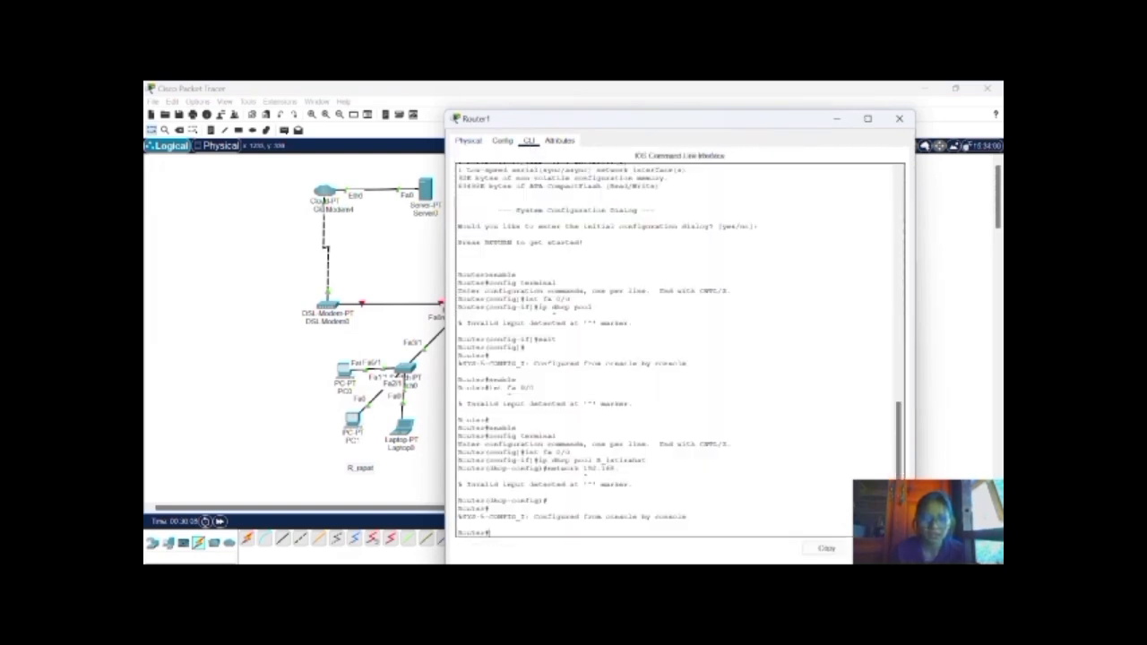
pyautogui.write('en')
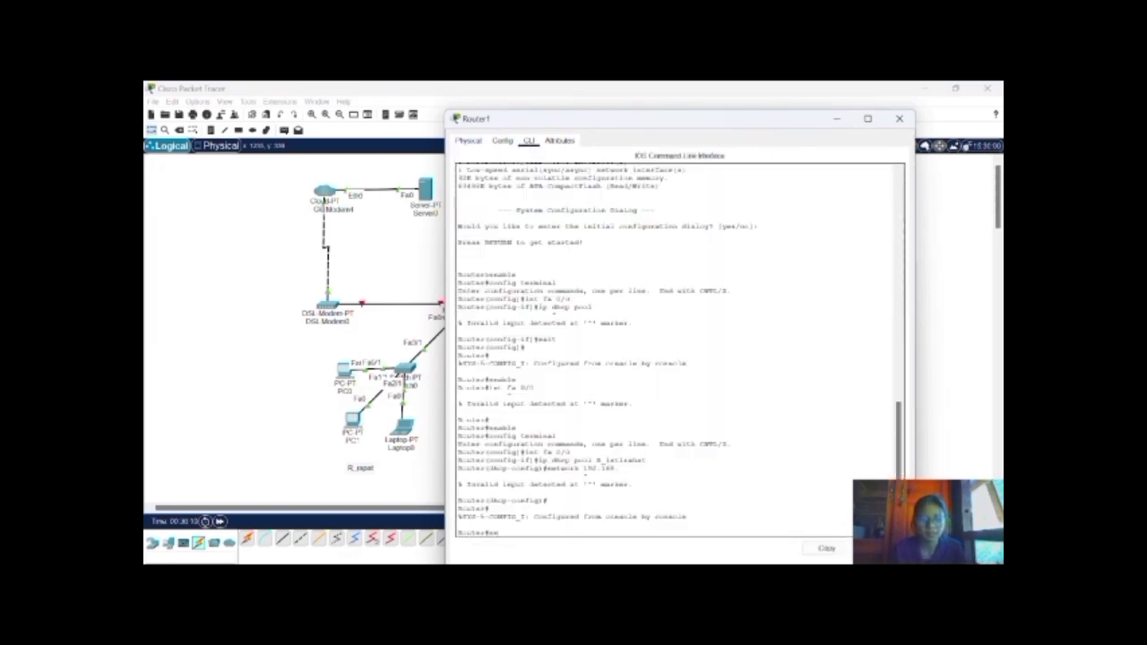
pyautogui.write('ab')
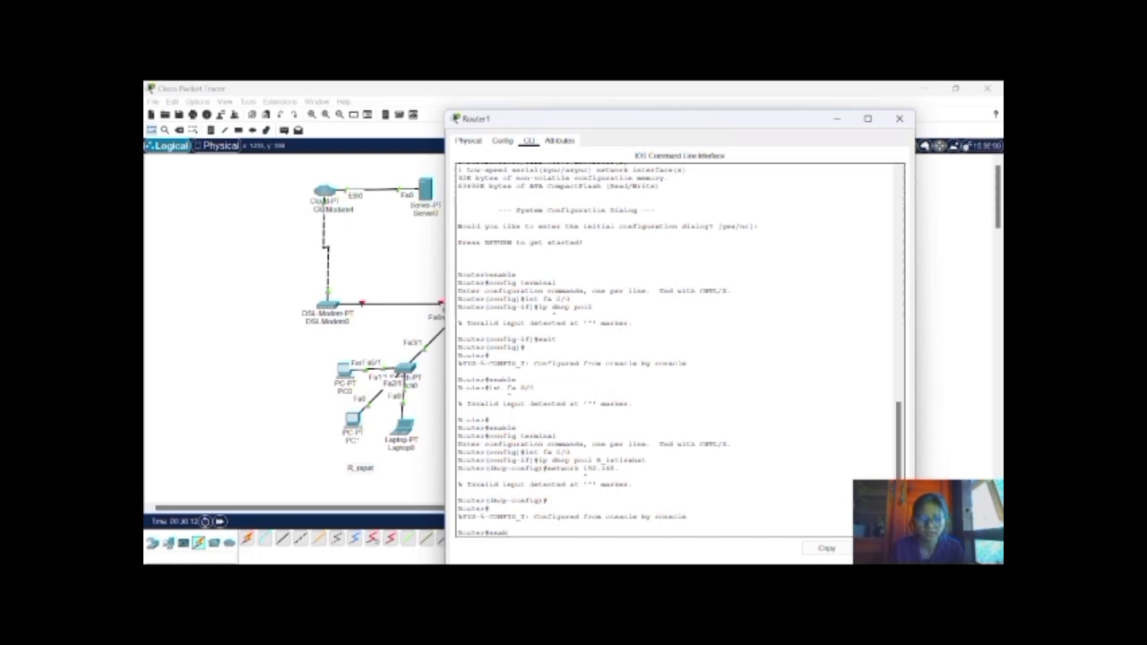
pyautogui.write('le')
pyautogui.press('Return')
pyautogui.write('conf')
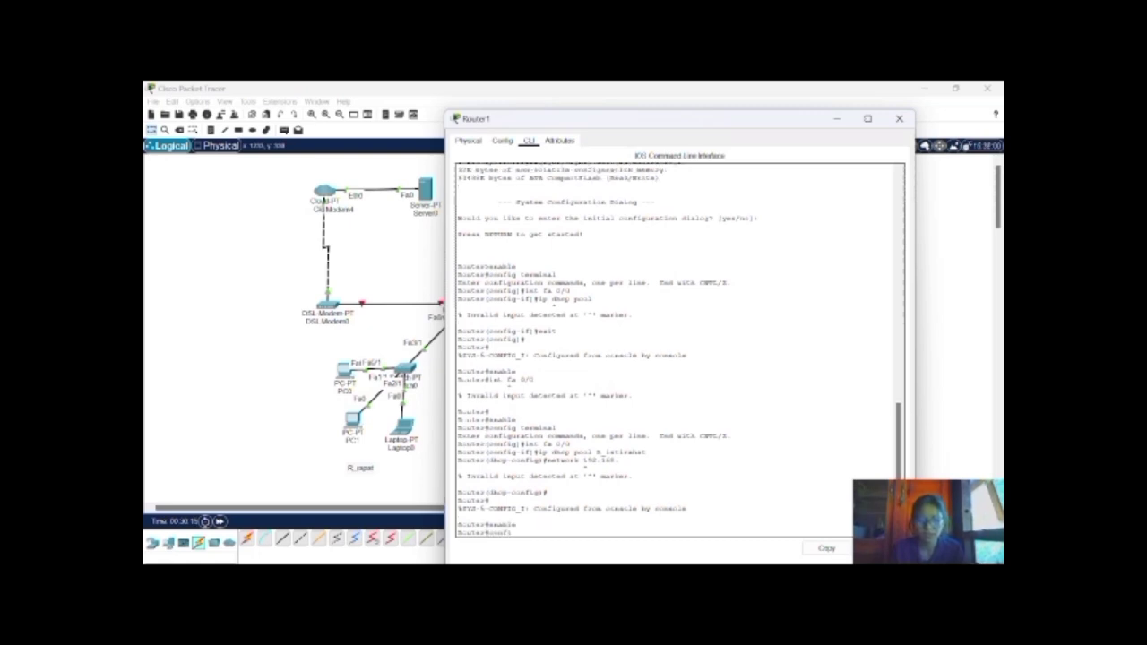
pyautogui.write('ig terminal')
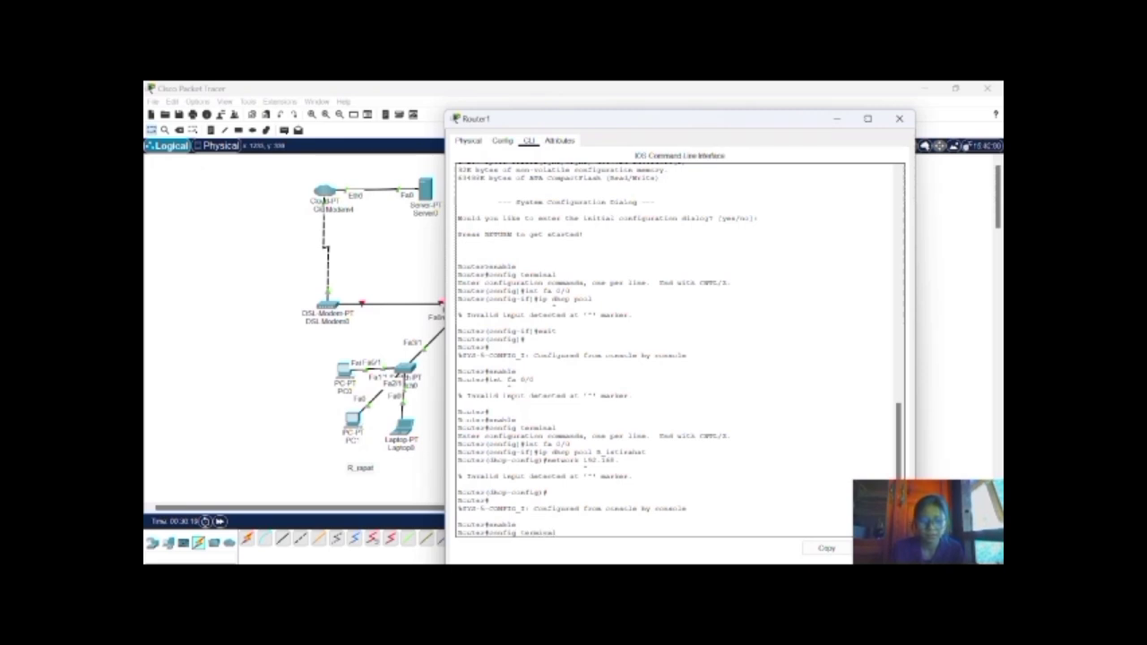
pyautogui.press('Return')
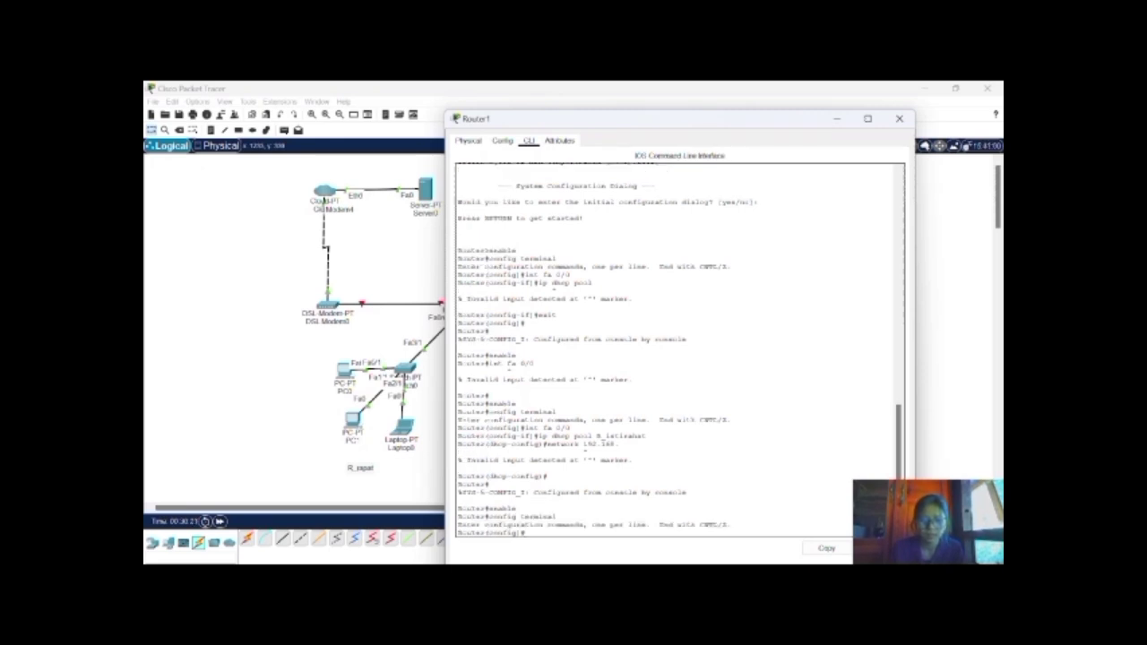
pyautogui.write('int fa 0/0')
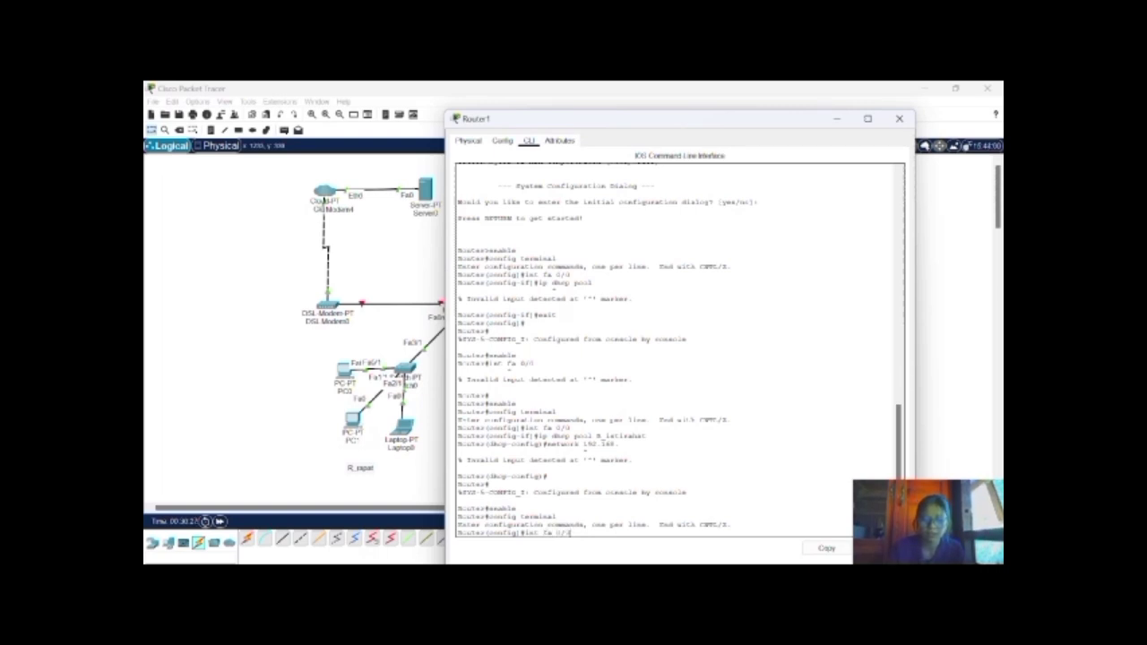
pyautogui.press('Return')
# Create a DHCP pool named R_istirahat on Router1
pyautogui.write('ip')
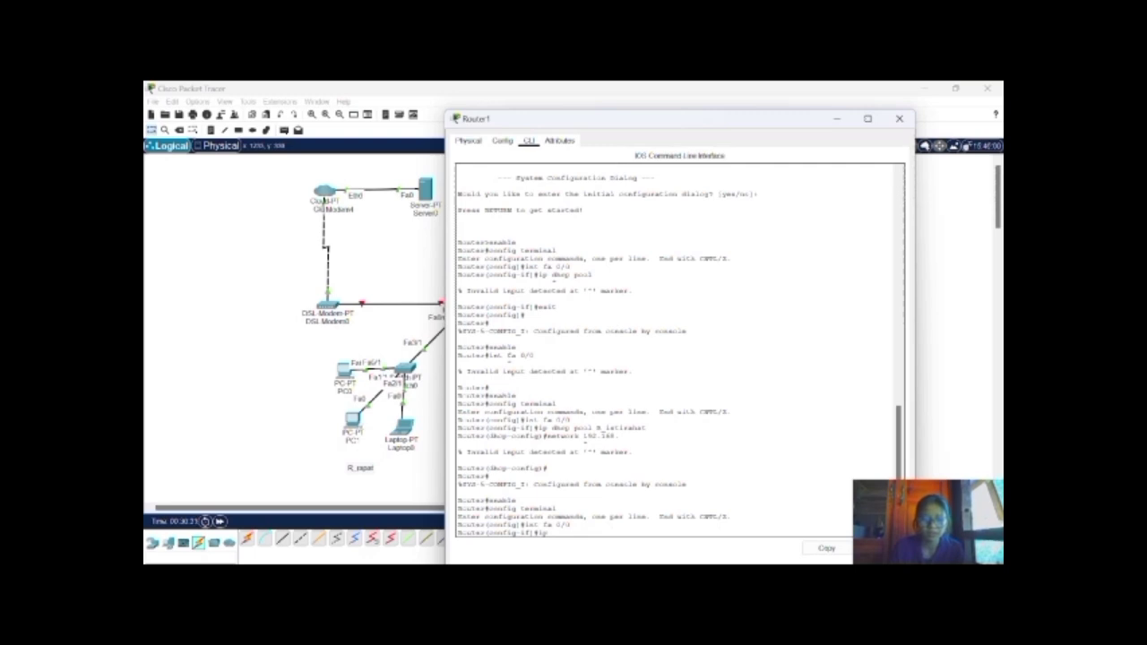
pyautogui.write(' d')
pyautogui.write('h')
pyautogui.write('h')
pyautogui.write('cp po')
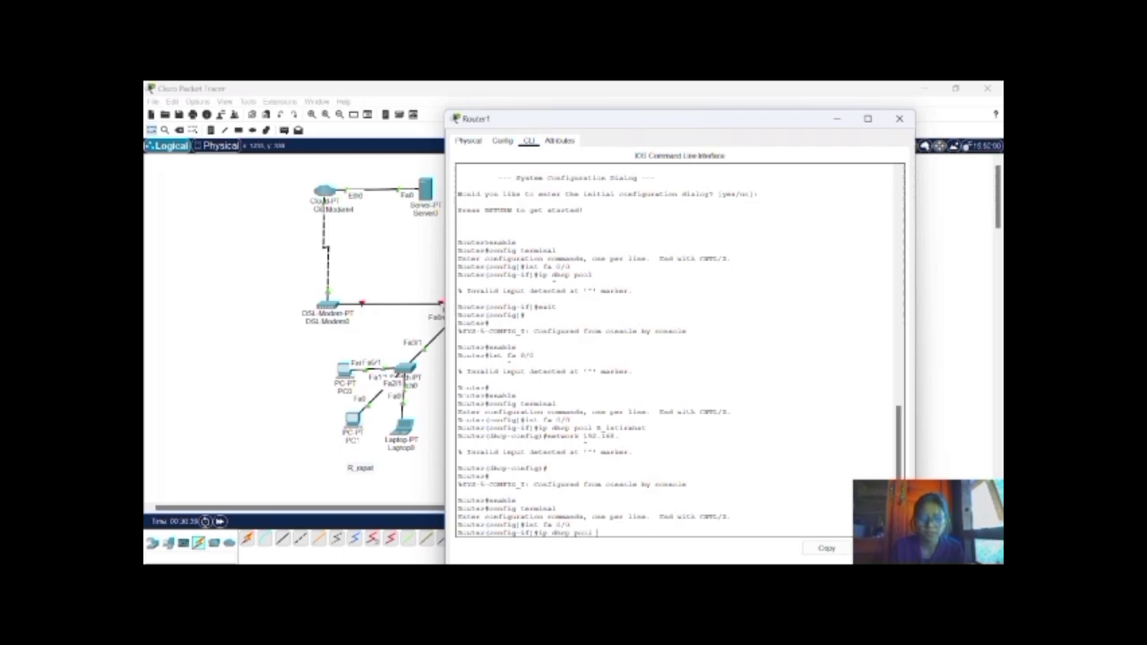
pyautogui.write('ol ')
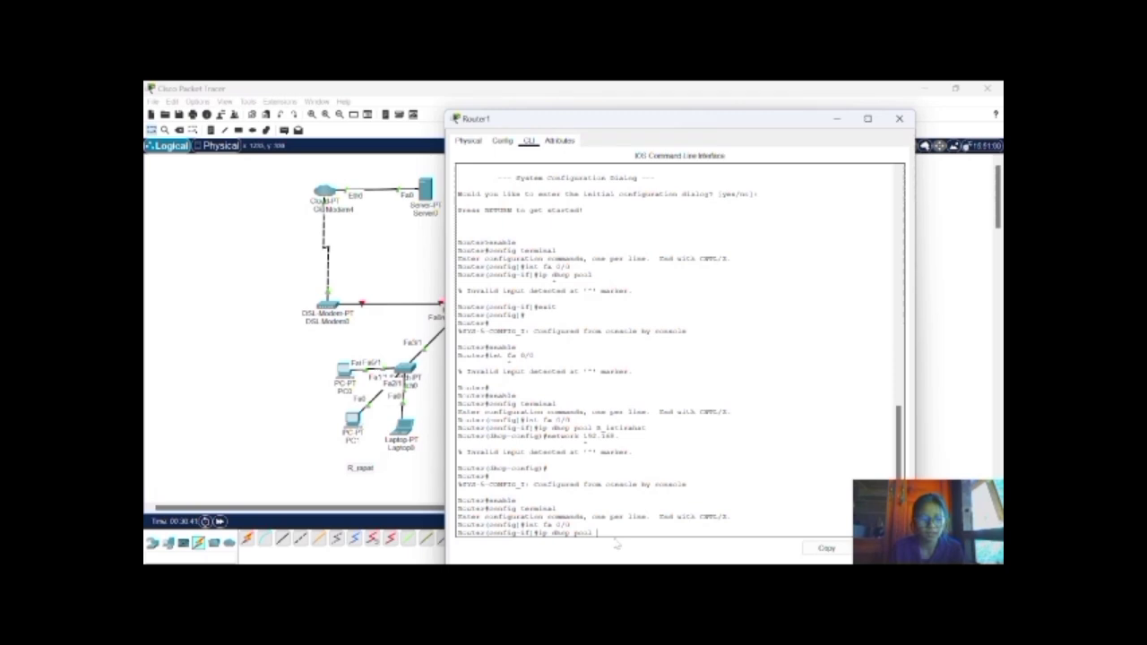
pyautogui.write('R_')
pyautogui.write('intra')
pyautogui.write('net')
pyautogui.write('t')
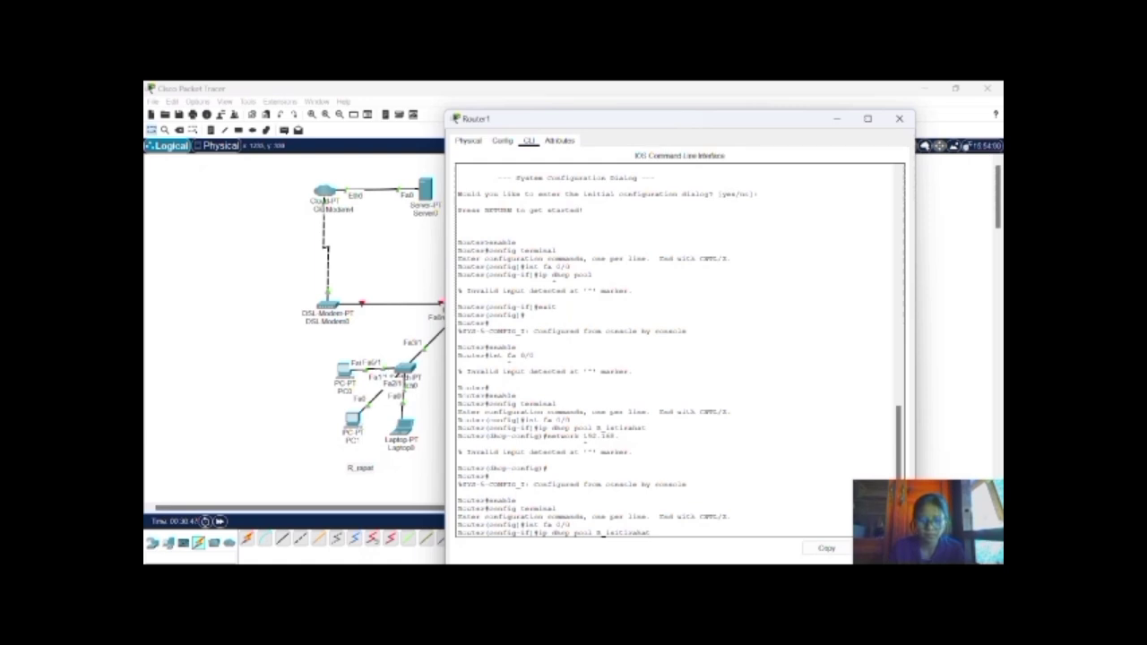
pyautogui.press('BackSpace')
pyautogui.press('BackSpace')
pyautogui.press('BackSpace')
pyautogui.press('BackSpace')
pyautogui.press('BackSpace')
pyautogui.press('BackSpace')
pyautogui.write('trane')
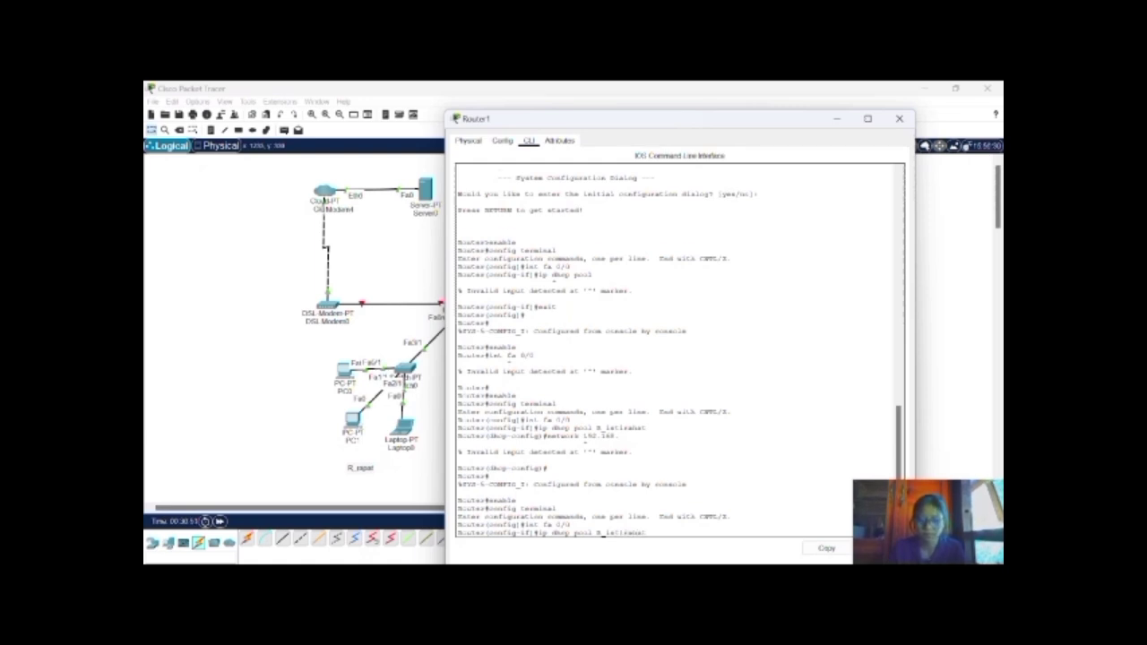
pyautogui.press('Return')
# Assign the network 192.168.3.0 with mask 255.255.255.0 to Router1's R_istirahat DHCP pool
pyautogui.write('network')
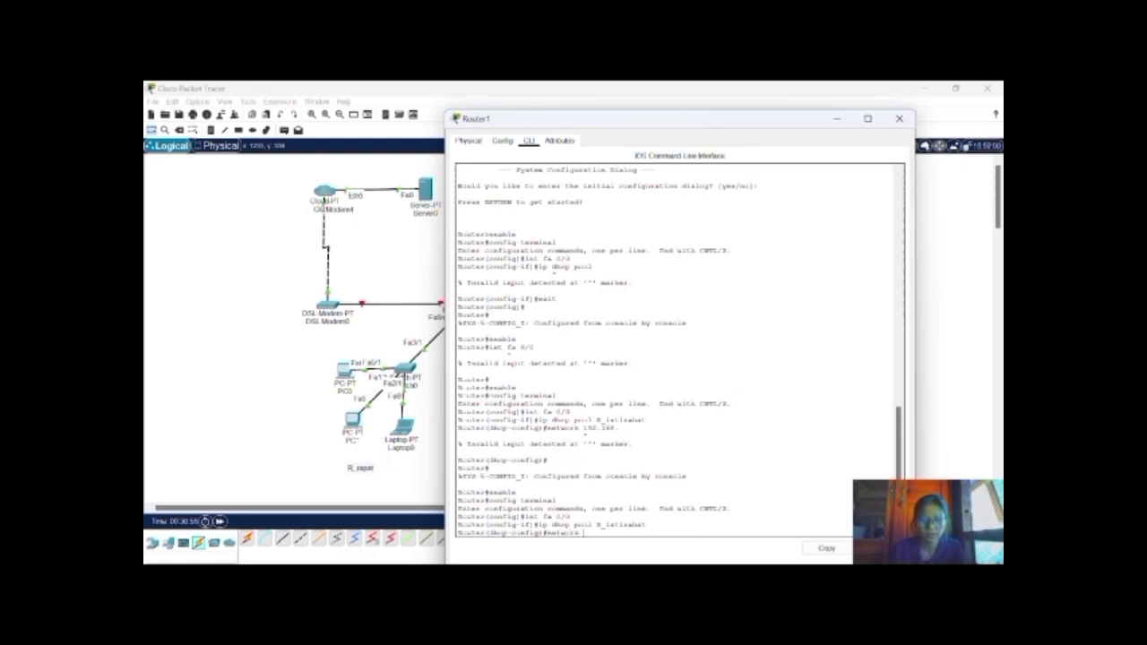
pyautogui.write(' 192.168.0.0')
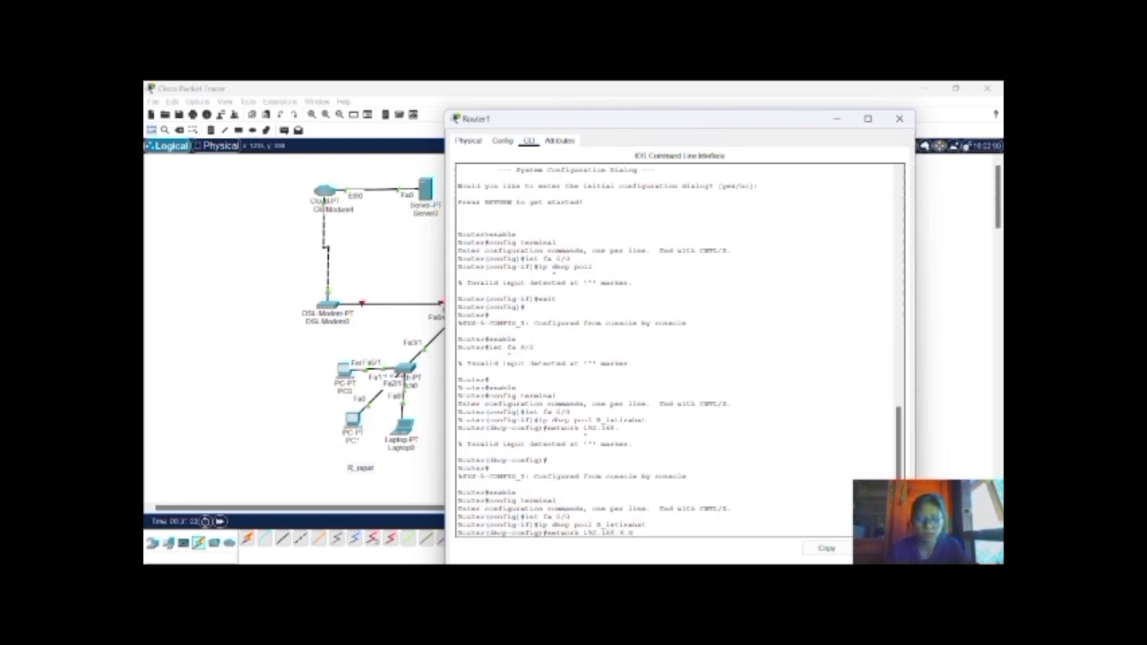
pyautogui.write(' 255.255.255.0')
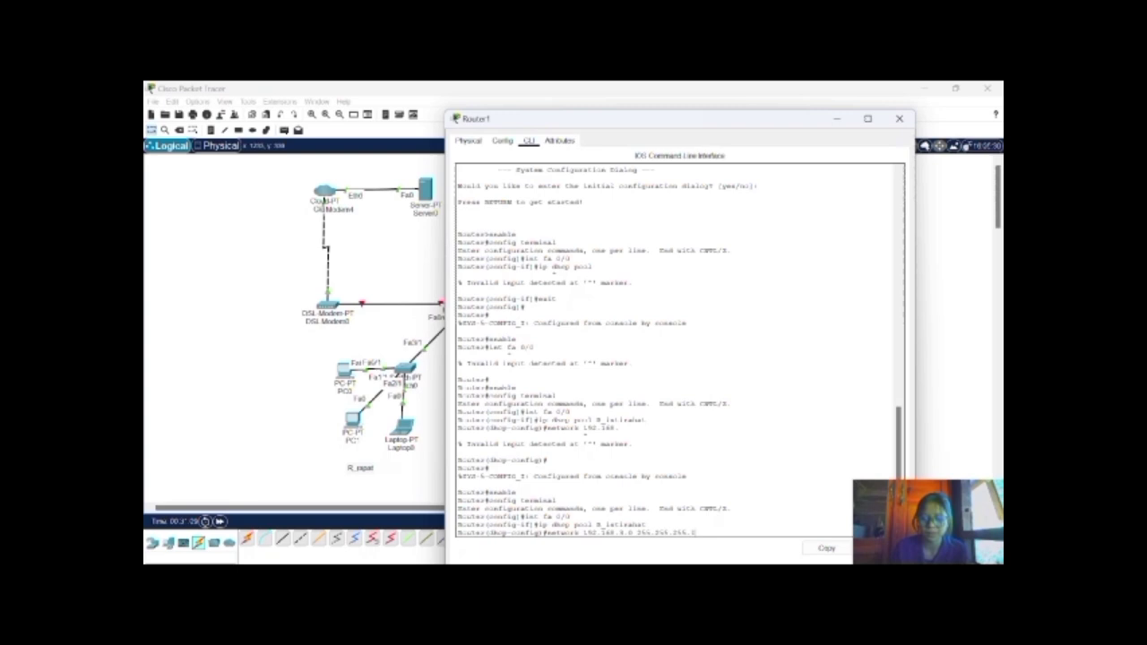
pyautogui.press('Return')
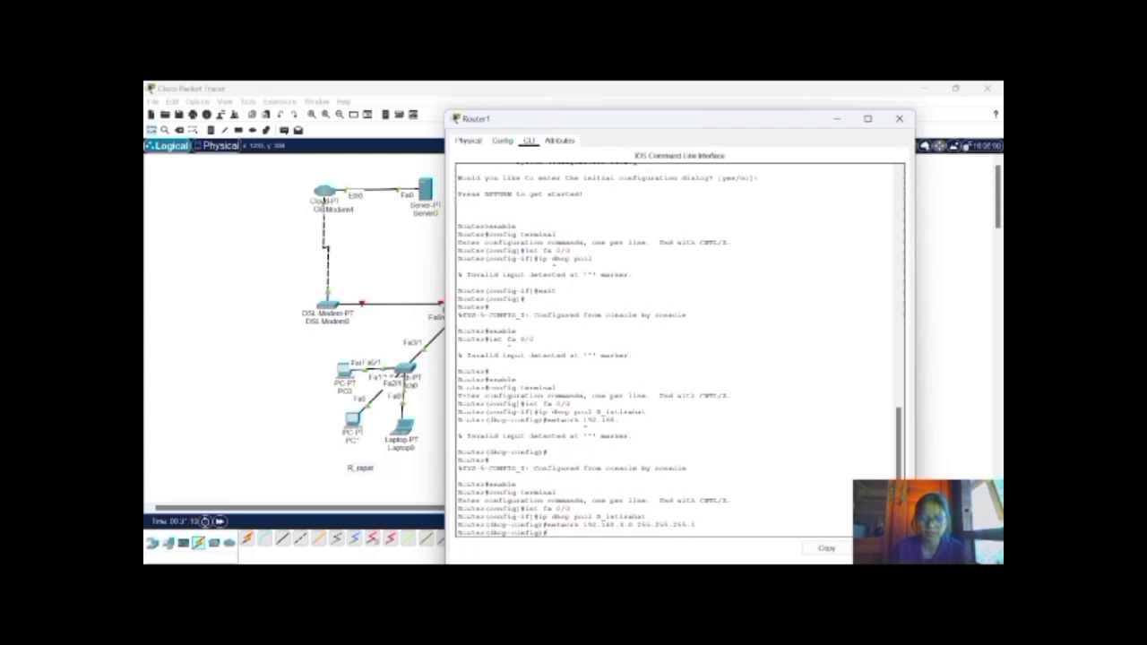
# Set the R_istirahat pool's default router to 192.168.3.1 and its DNS server to 8.8.8.8
pyautogui.write('default')
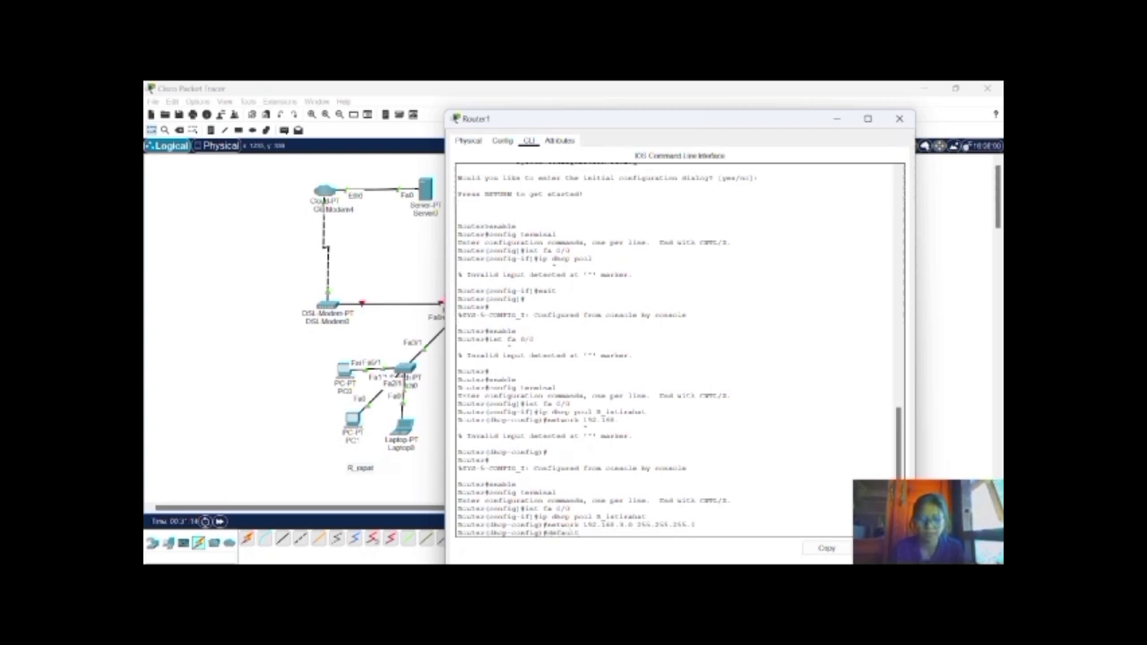
pyautogui.write('-router')
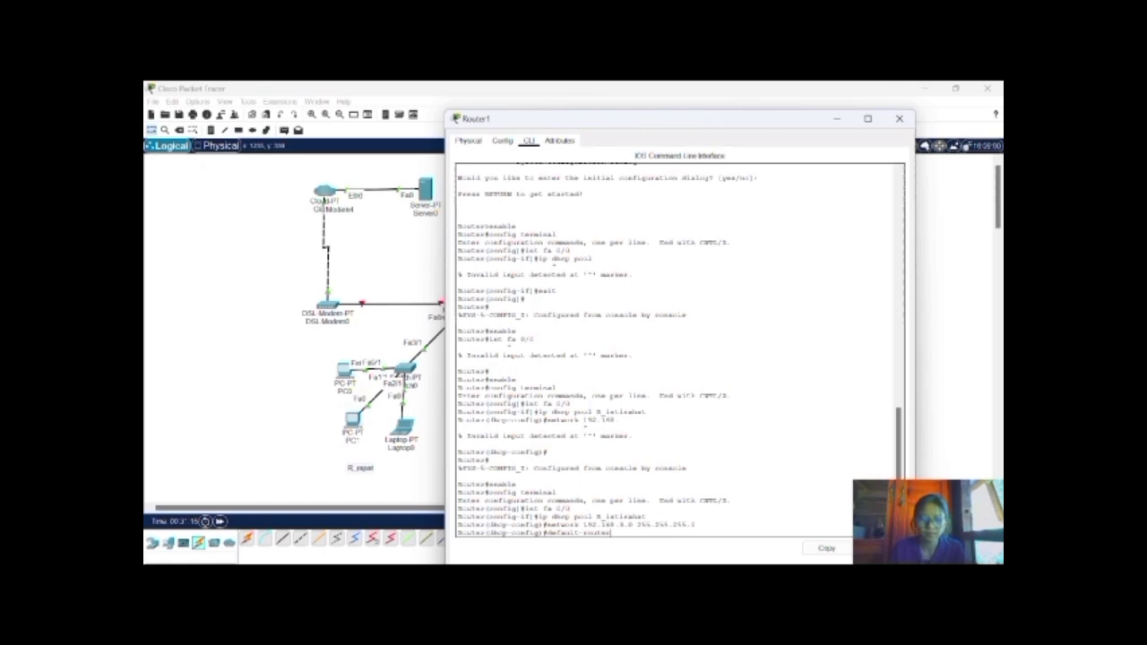
pyautogui.write(' 192.168')
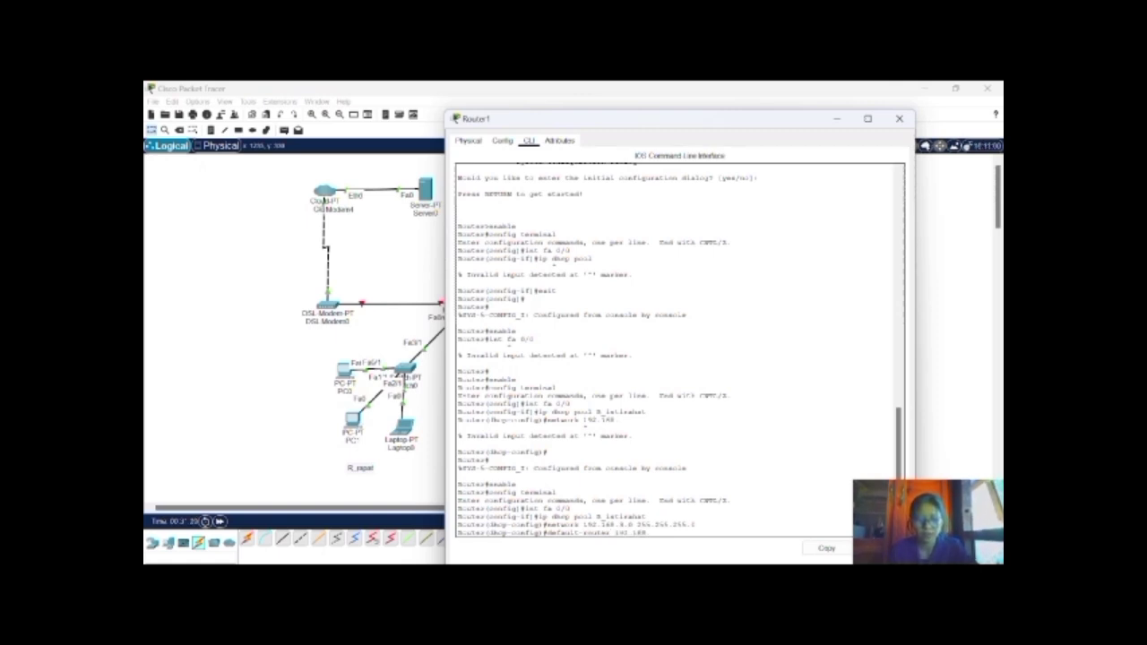
pyautogui.write('.3.1')
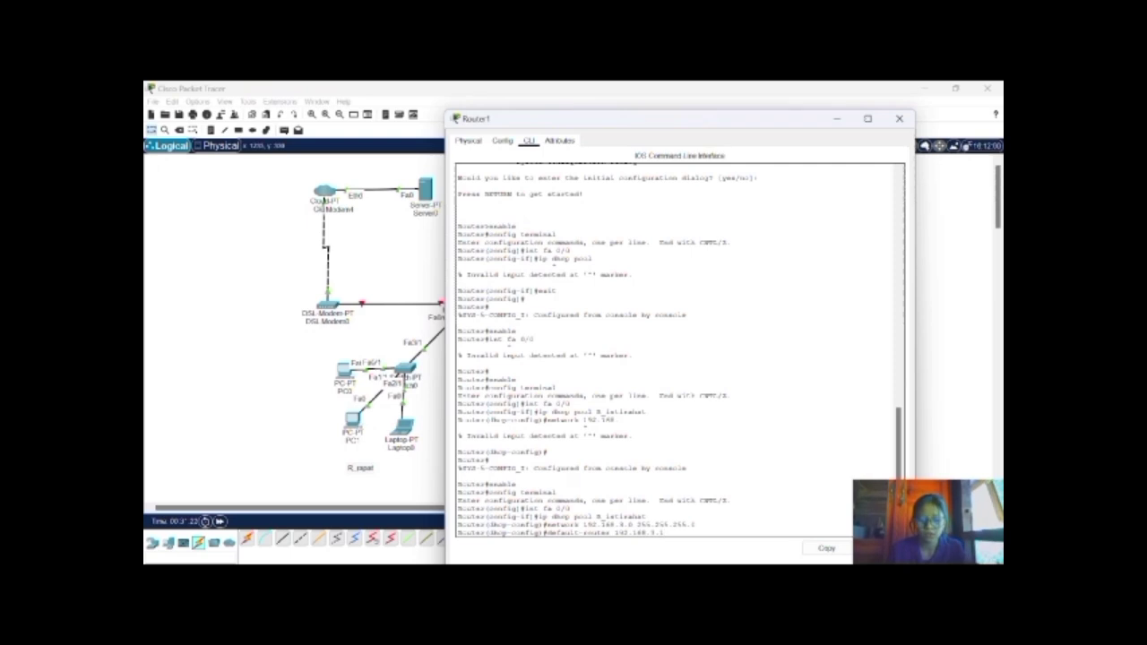
pyautogui.press('Return')
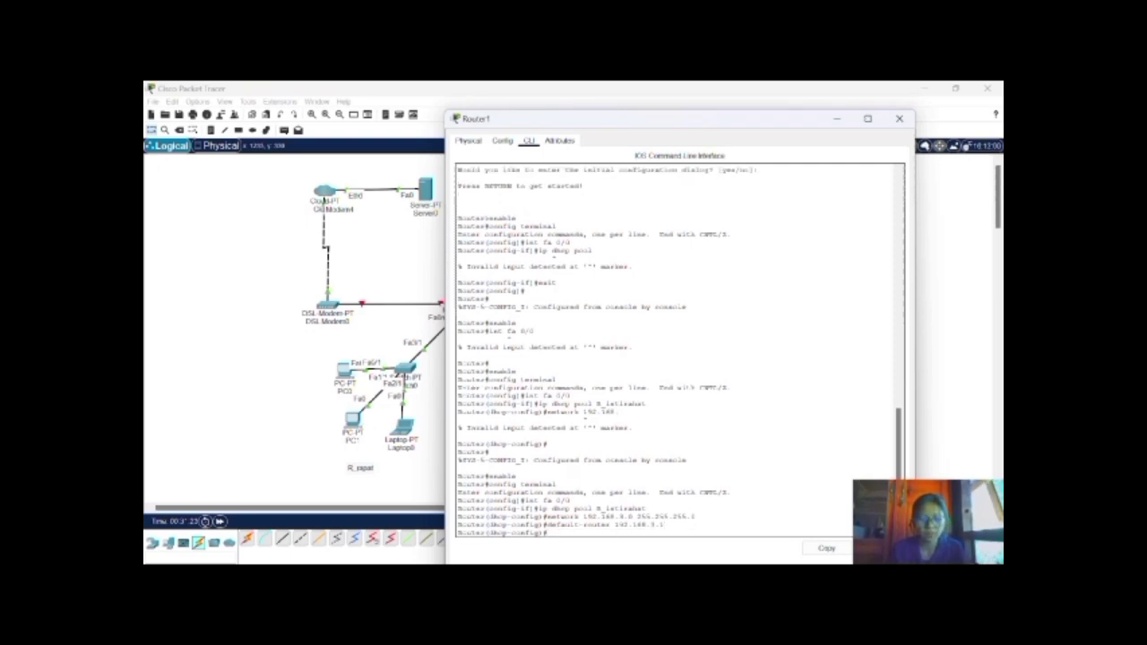
pyautogui.write('dns-server 8.8.')
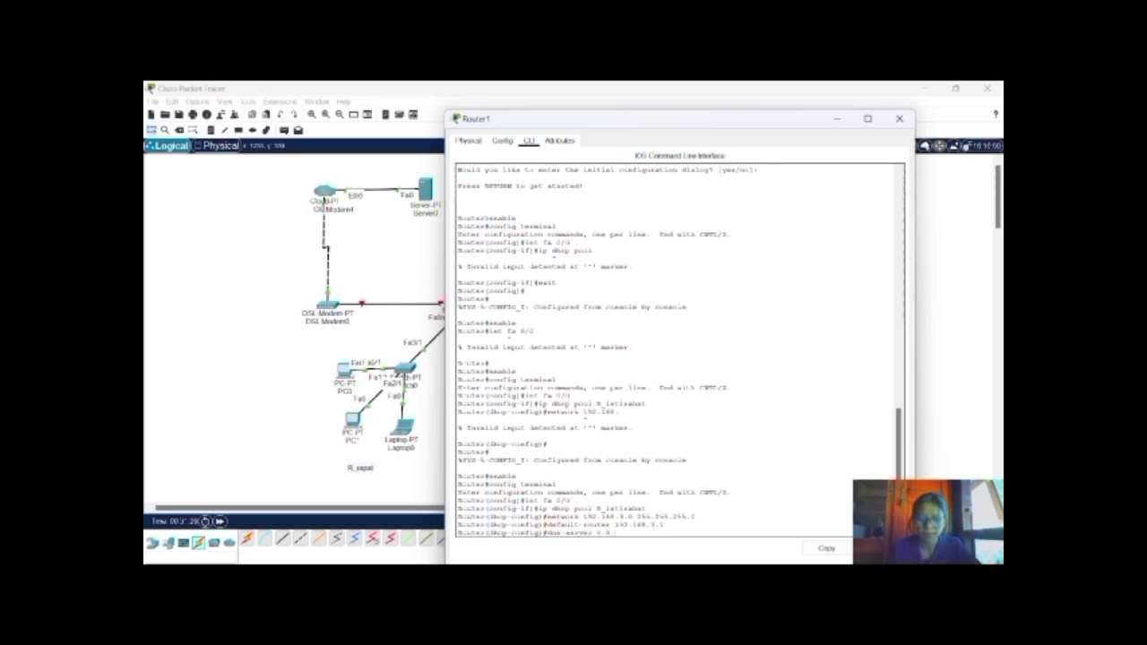
pyautogui.write('8.')
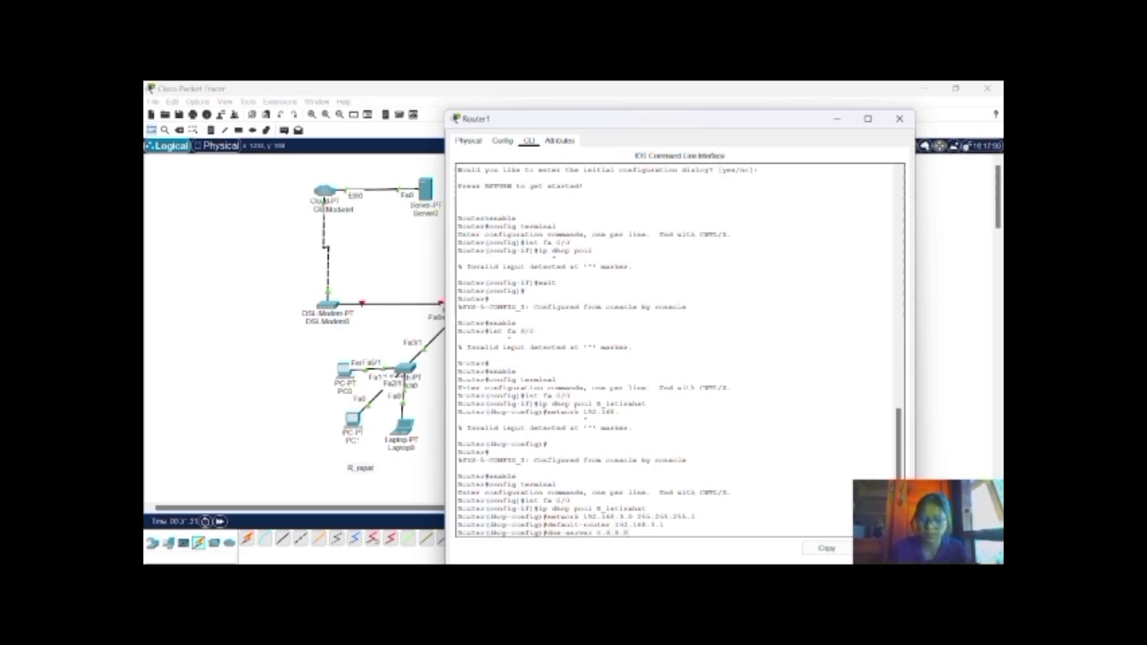
pyautogui.write('8')
pyautogui.press('Return')
# Leave the DHCP pool and global configuration modes on Router1 and save the configuration with the write command
pyautogui.write('exit')
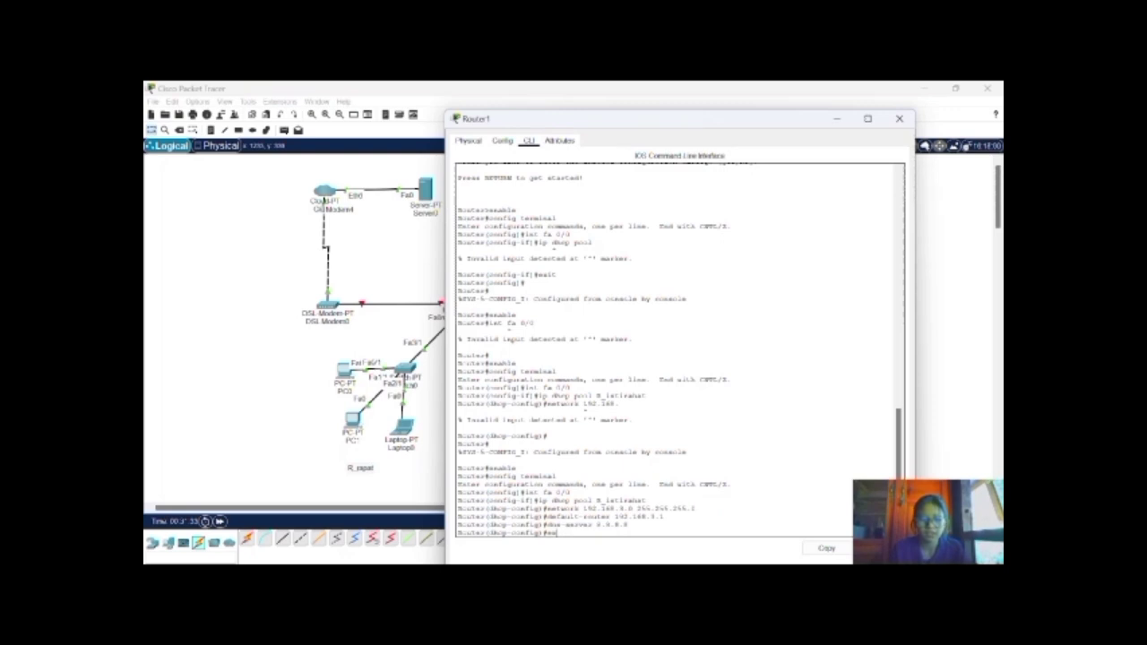
pyautogui.press('Return')
pyautogui.write('exit')
pyautogui.press('Return')
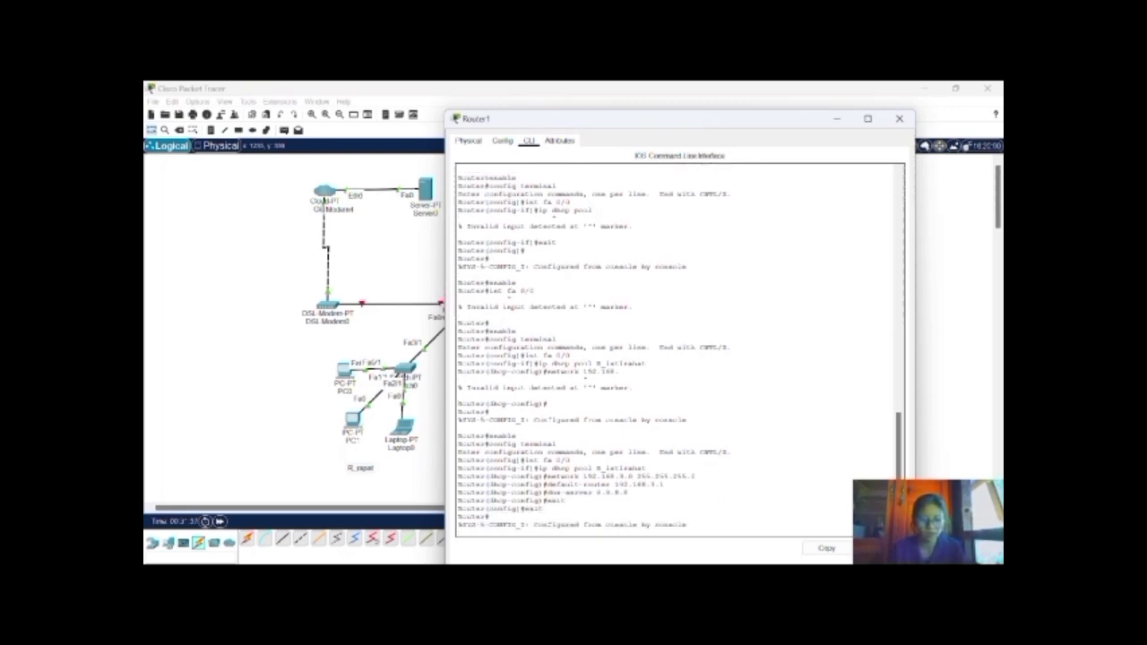
pyautogui.press('Return')
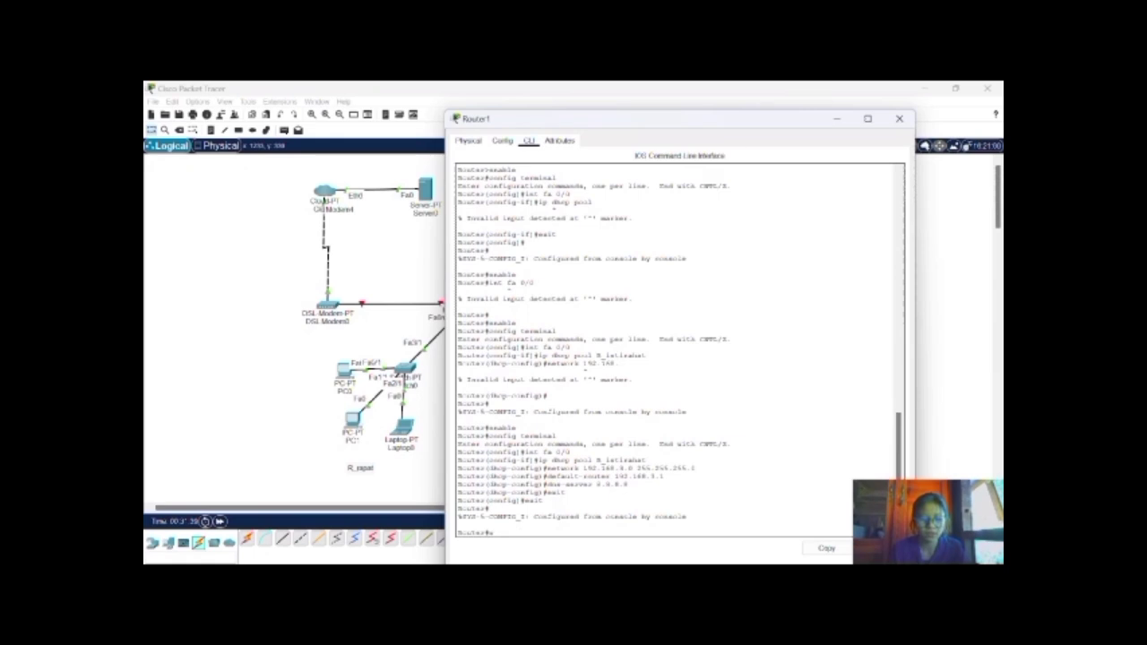
pyautogui.write('write')
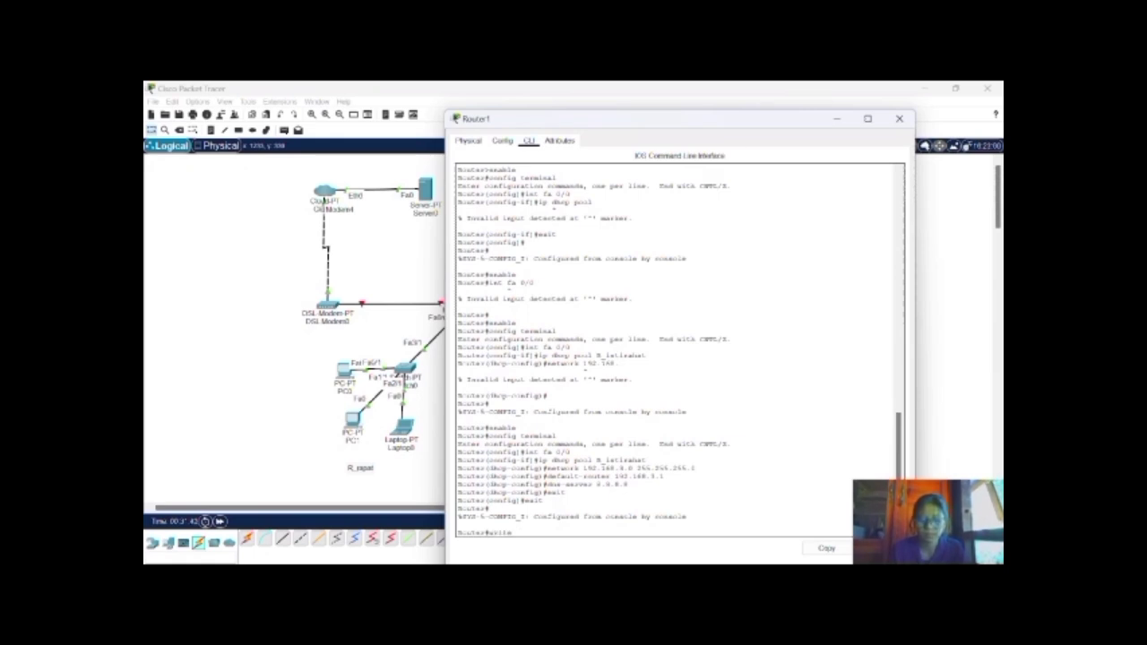
pyautogui.press('Return')
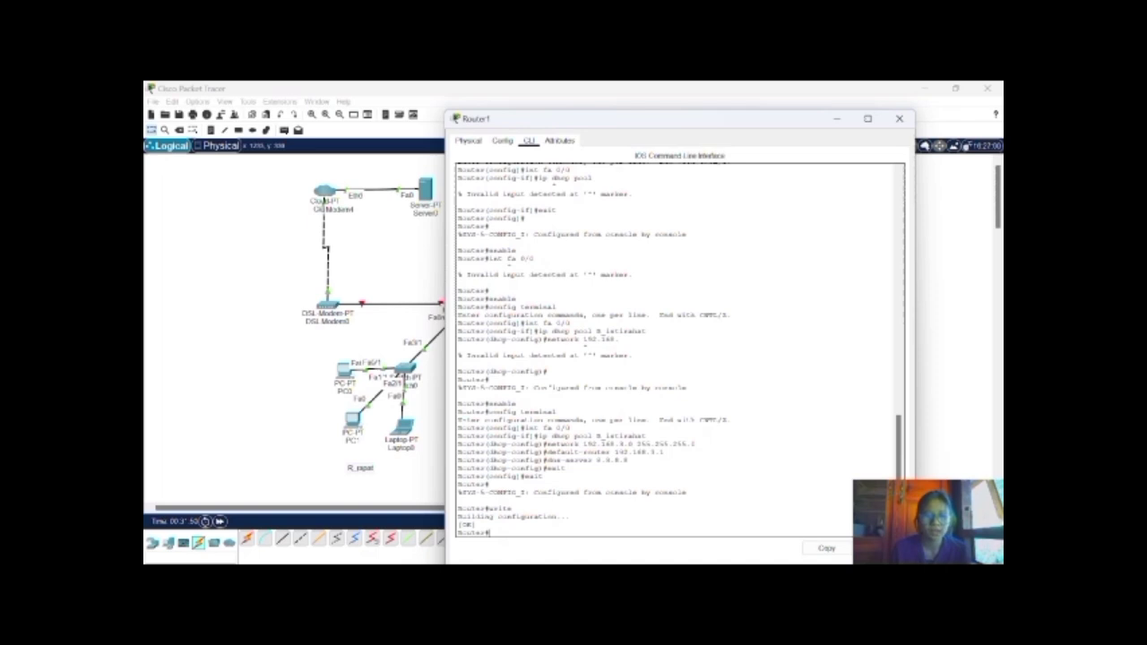
# Set Router1's FastEthernet0/0 interface to IP 192.168.3.1 with mask 255.255.255.0, and switch the port on
pyautogui.click(502, 145)
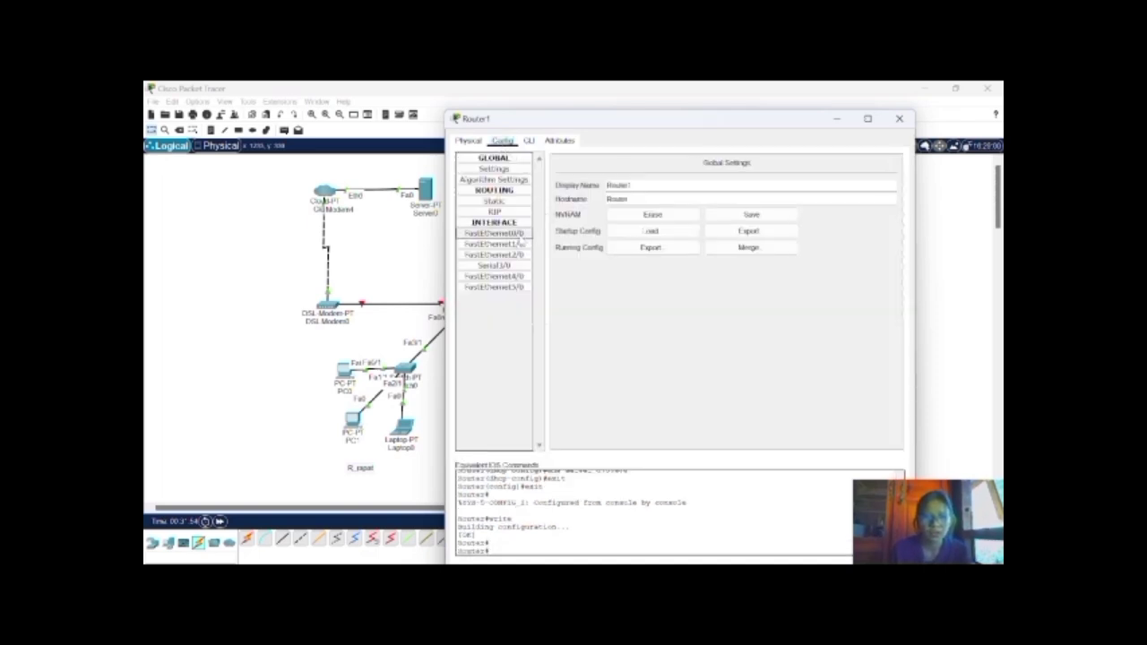
pyautogui.click(506, 234)
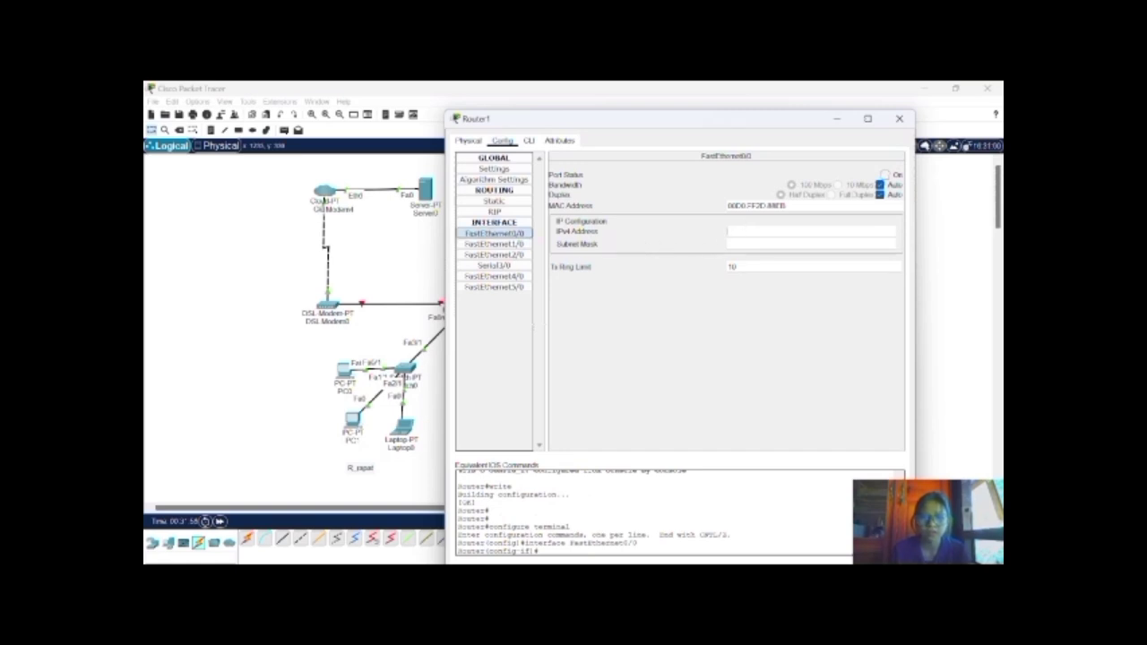
pyautogui.write('192')
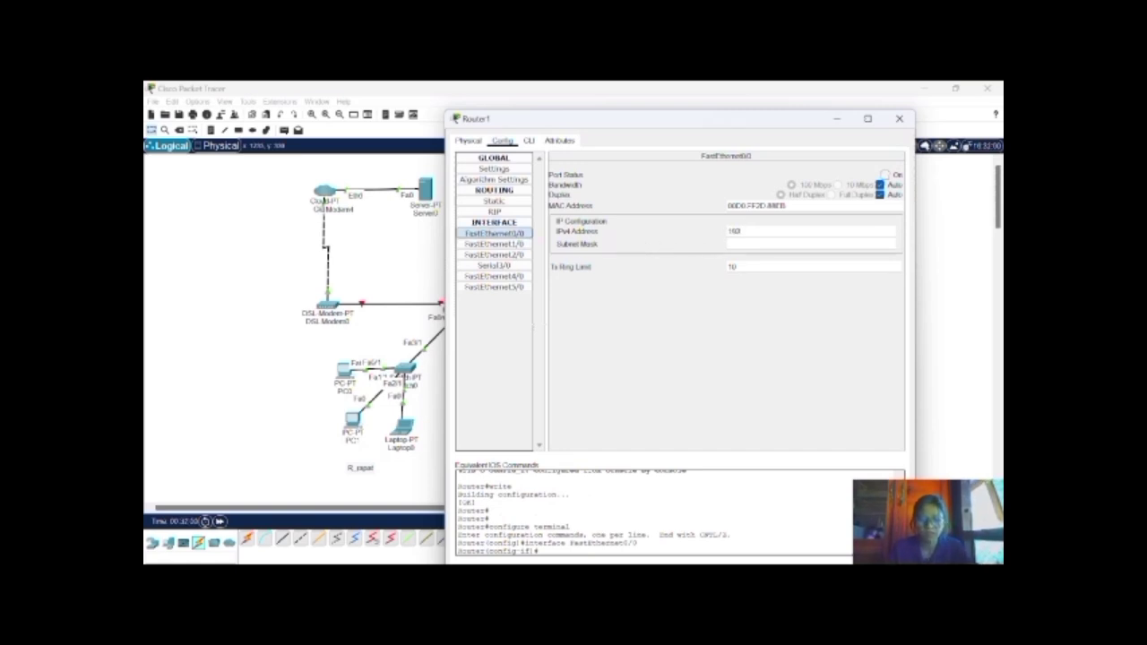
pyautogui.write('.168')
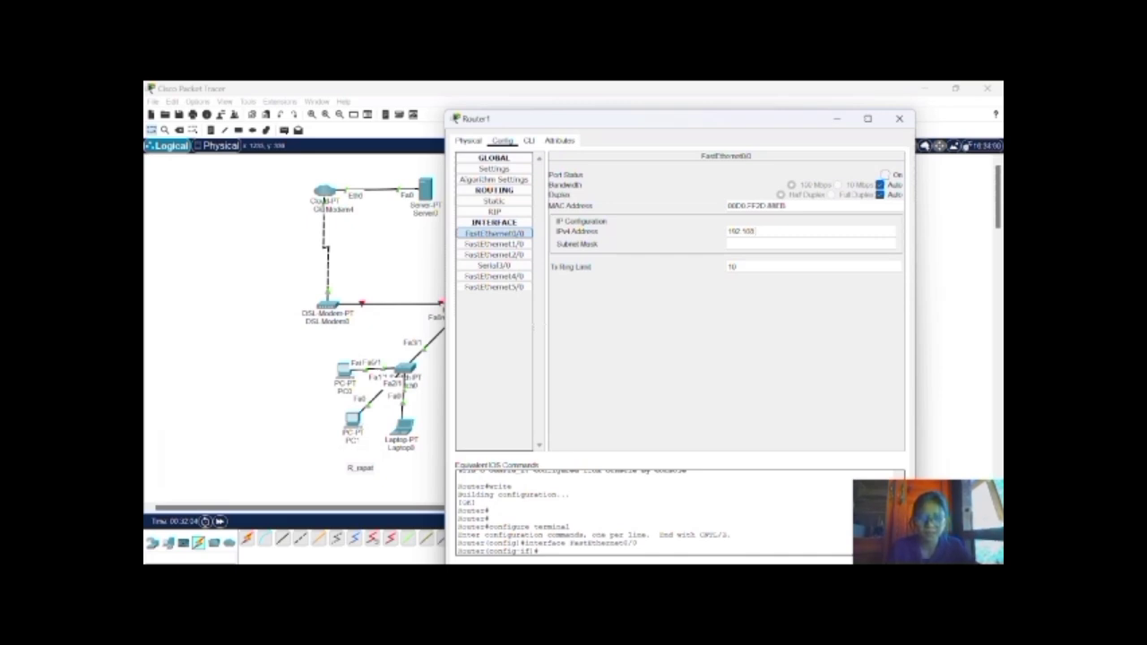
pyautogui.write('.3.1')
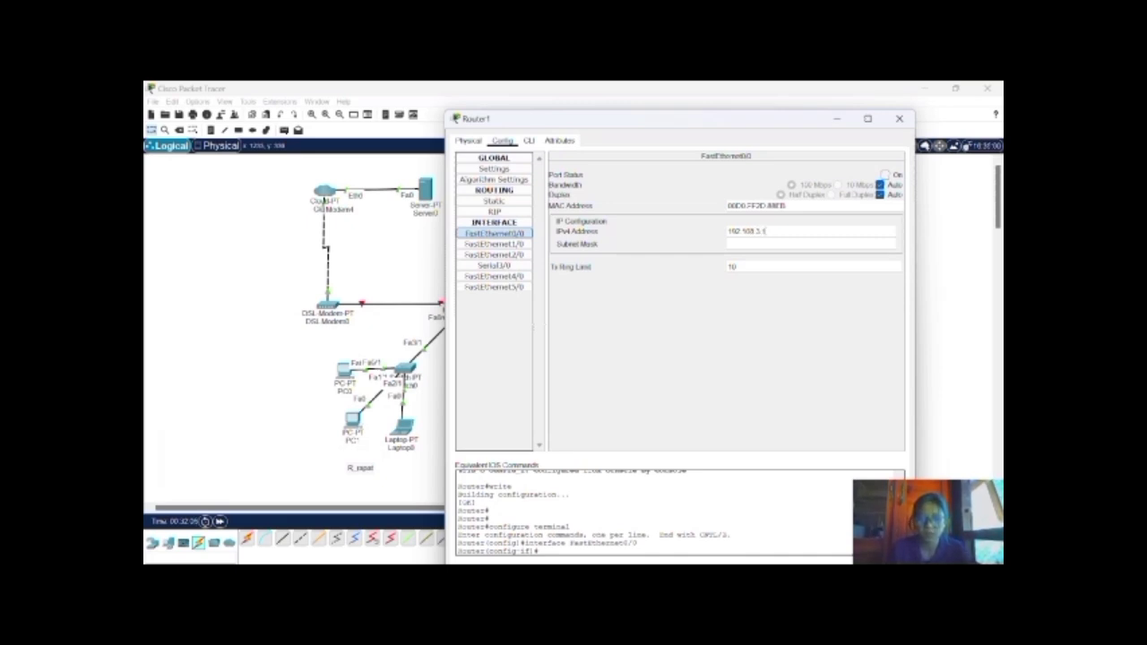
pyautogui.press('Return')
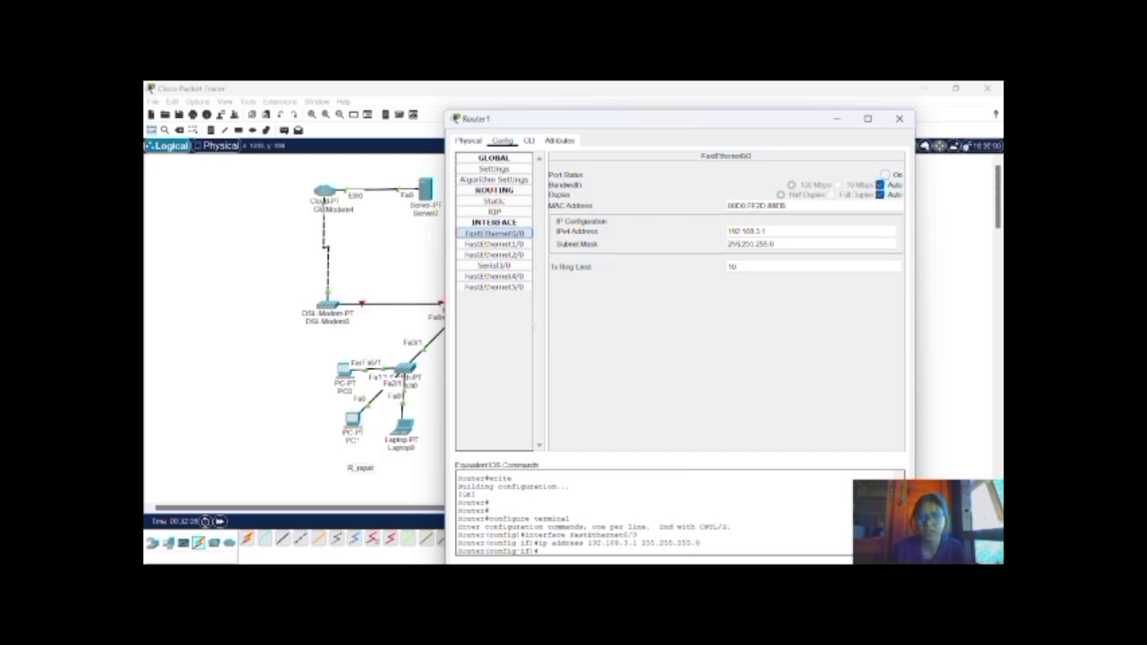
pyautogui.click(884, 174)
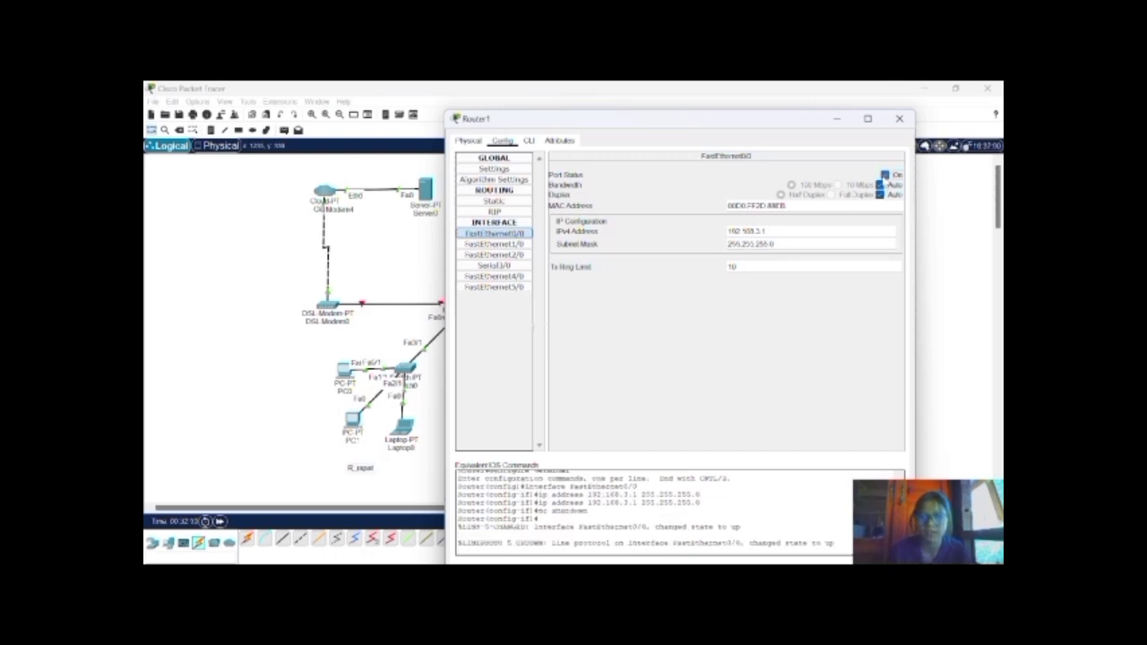
pyautogui.click(899, 119)
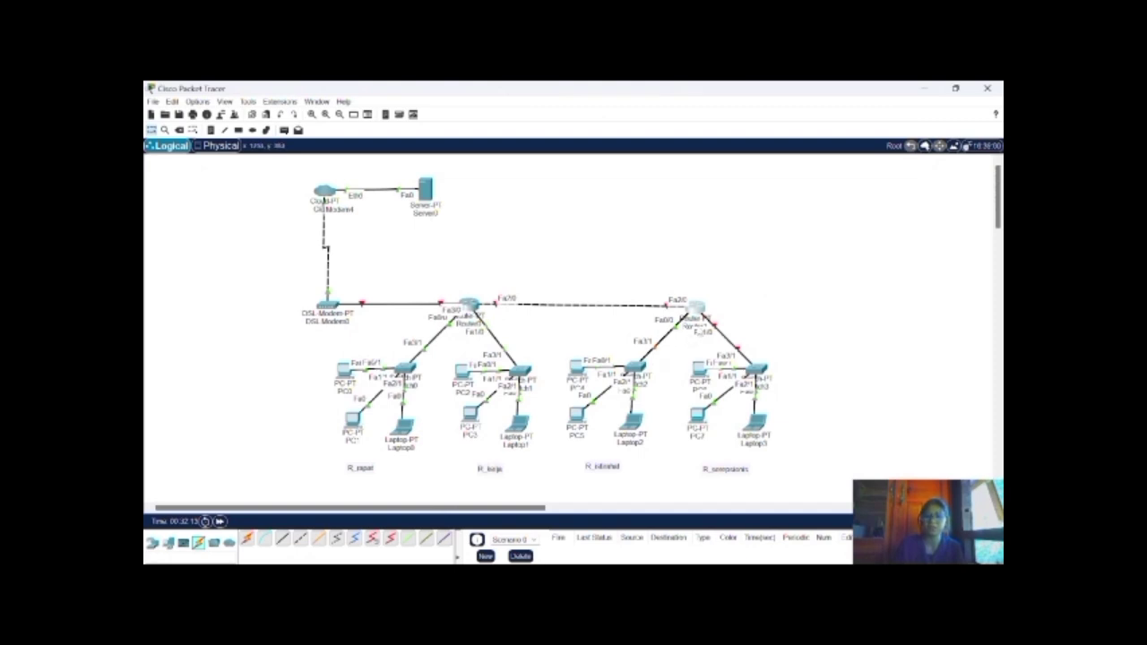
# Return to global configuration mode on Router1's command line and select interface fa 1/0
pyautogui.moveTo(690, 316)
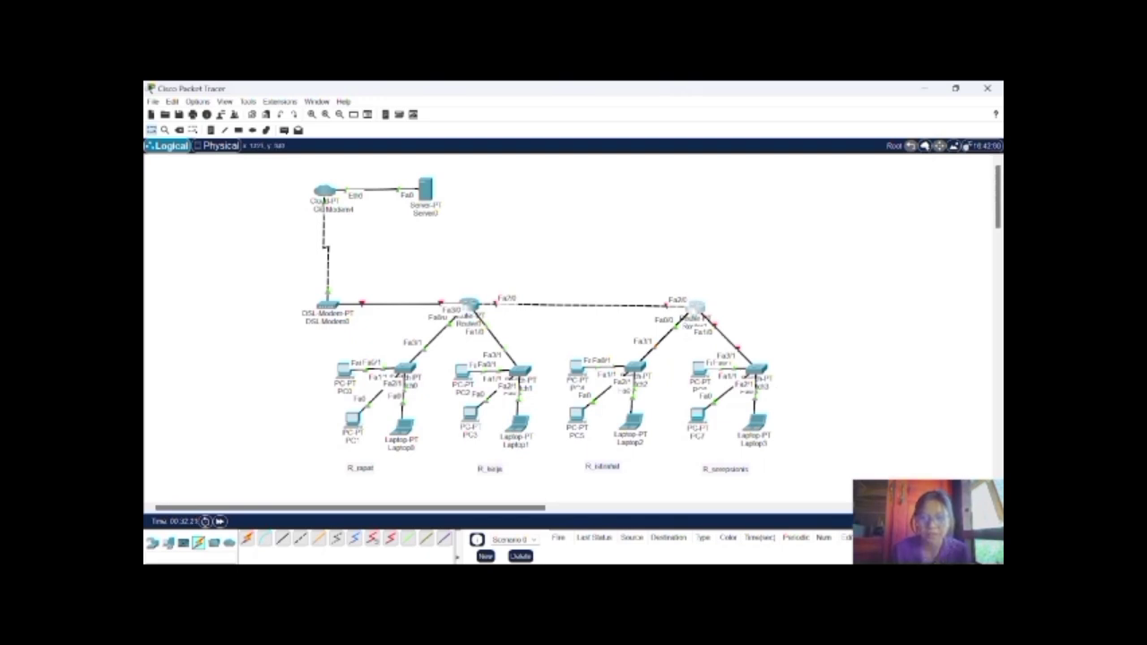
pyautogui.click(469, 306)
pyautogui.click(529, 140)
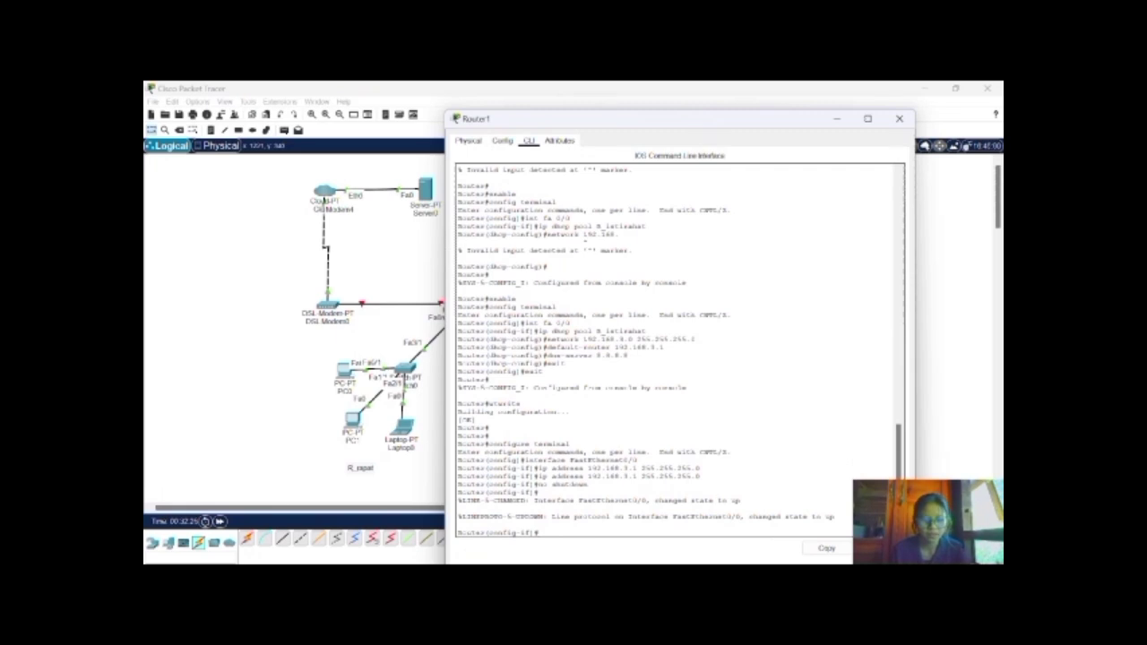
pyautogui.hotkey('ctrl', 'z')
pyautogui.write('ena')
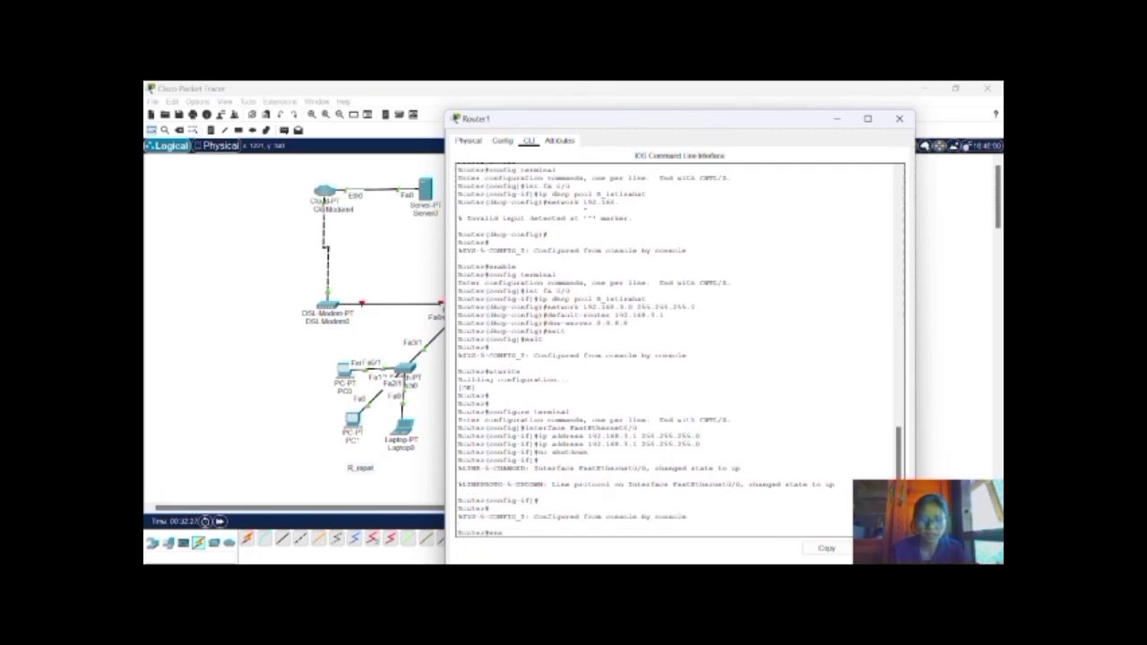
pyautogui.write('ble')
pyautogui.press('Return')
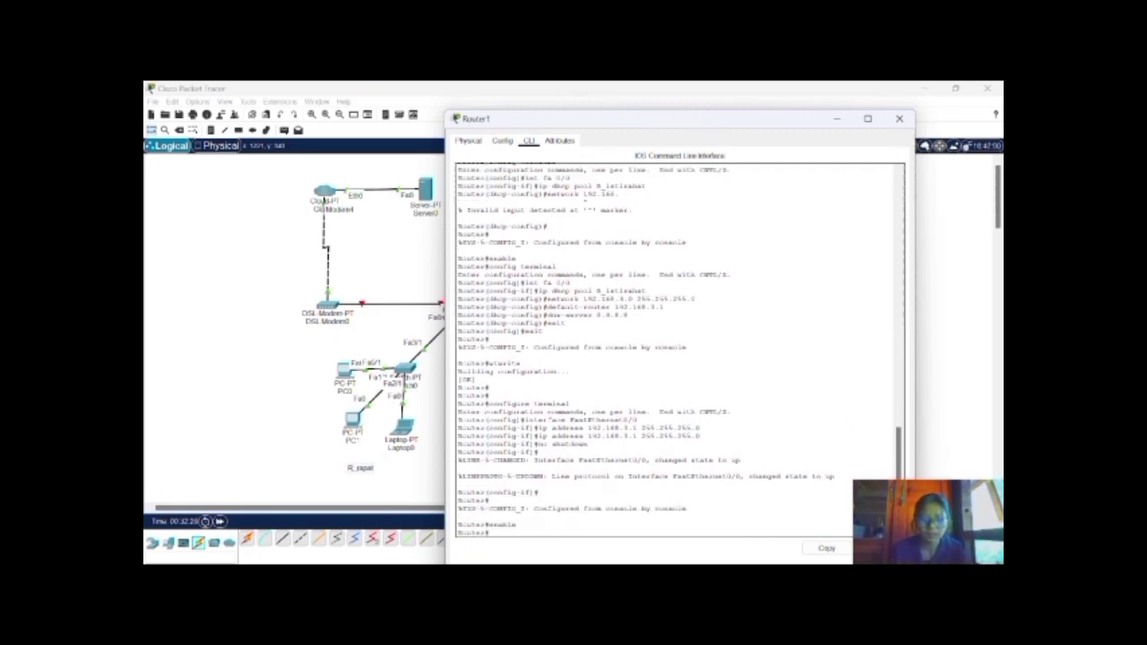
pyautogui.write('config terminal')
pyautogui.press('Return')
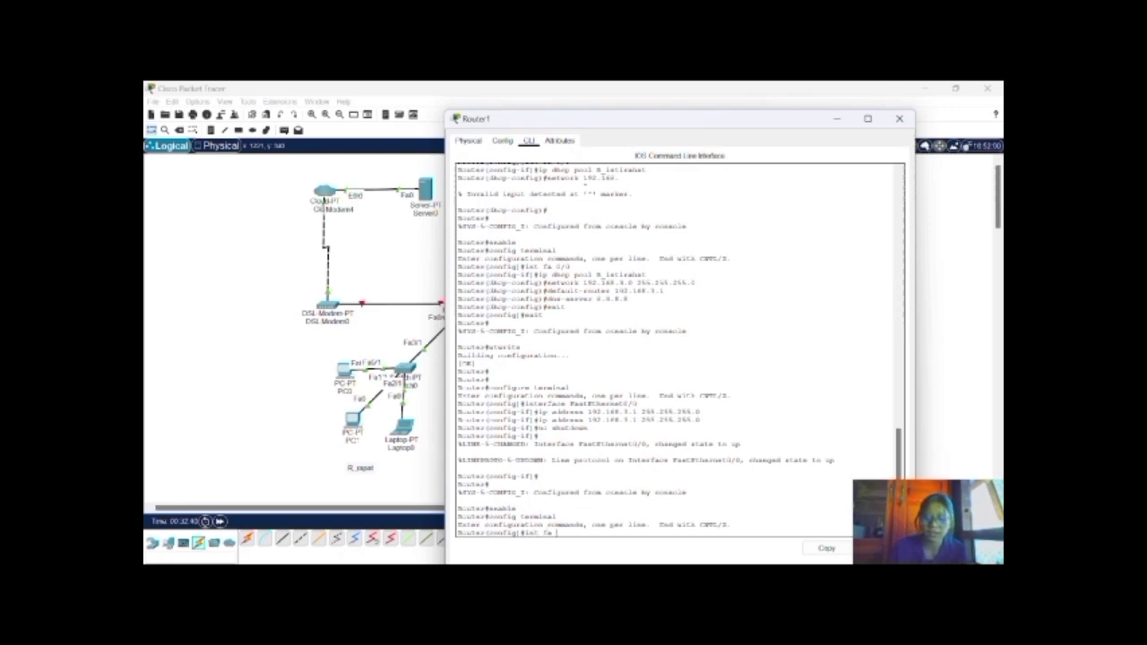
pyautogui.write('1/0')
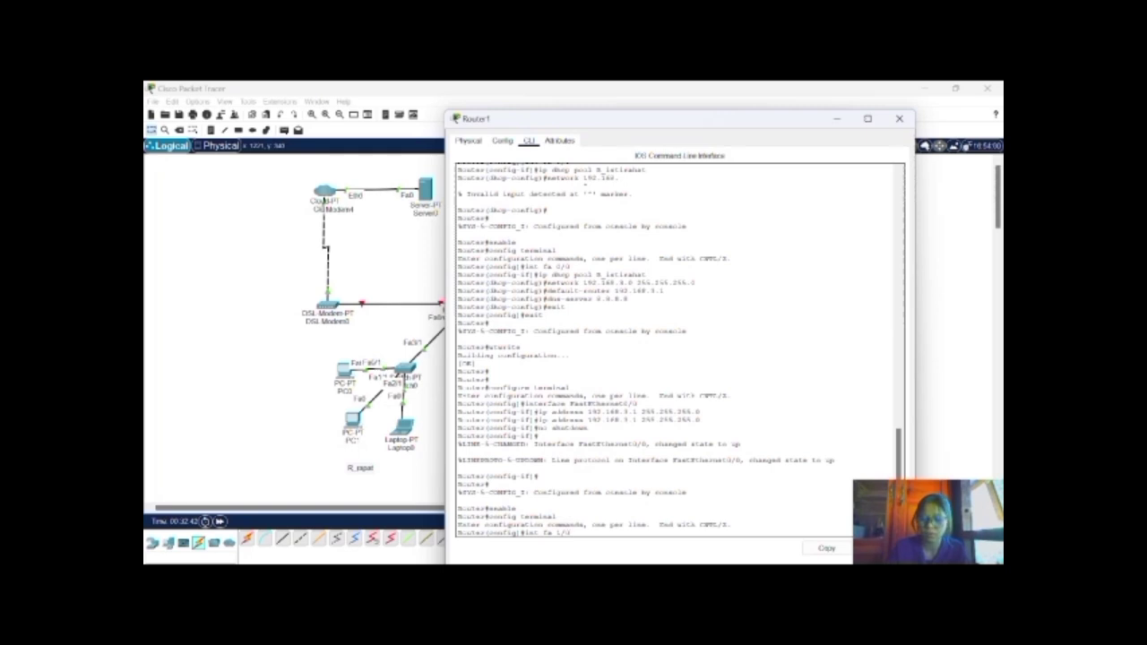
pyautogui.press('Return')
# Create a DHCP pool named R_resepsionis on Router1
pyautogui.write('ip dhcp pool S_sec')
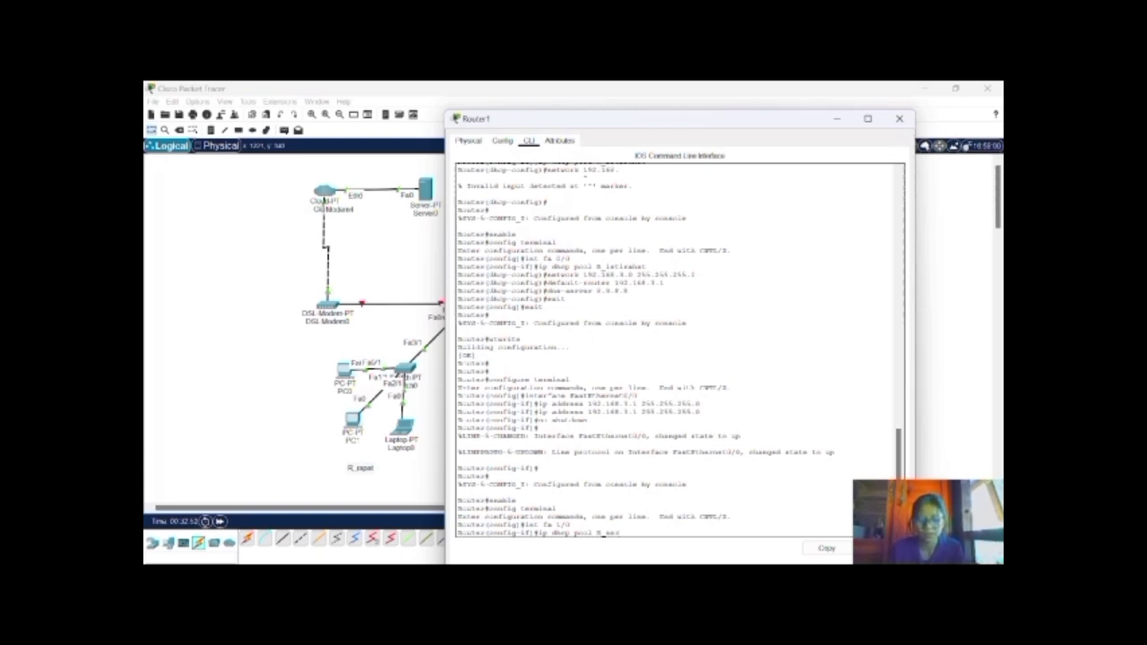
pyautogui.write('_rasepsina')
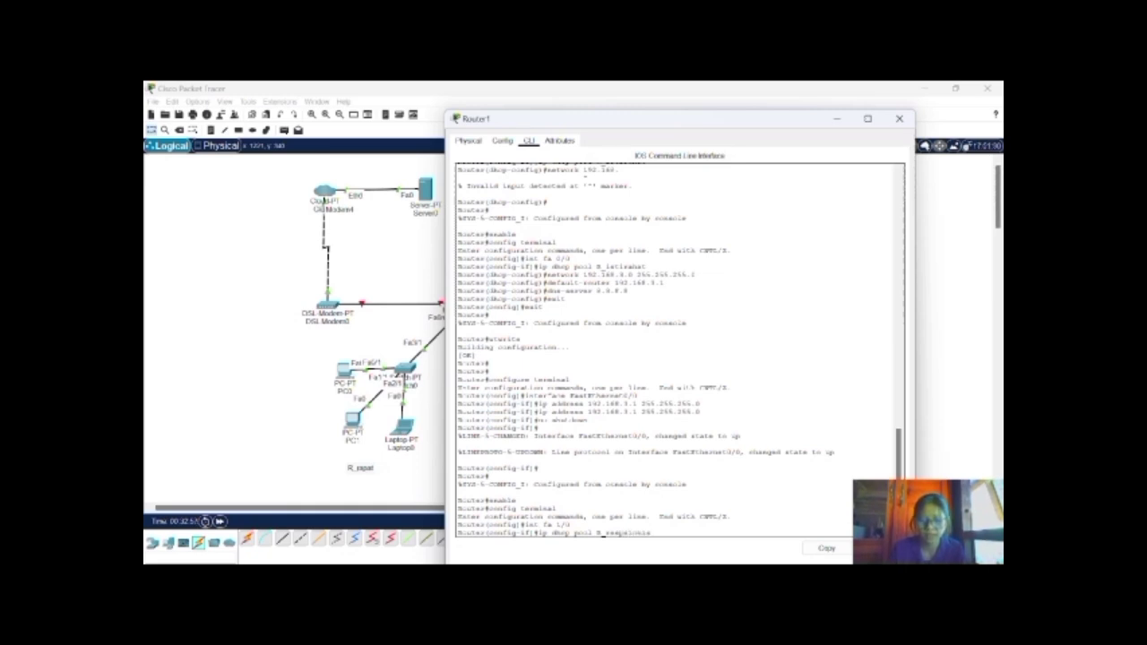
pyautogui.press('Return')
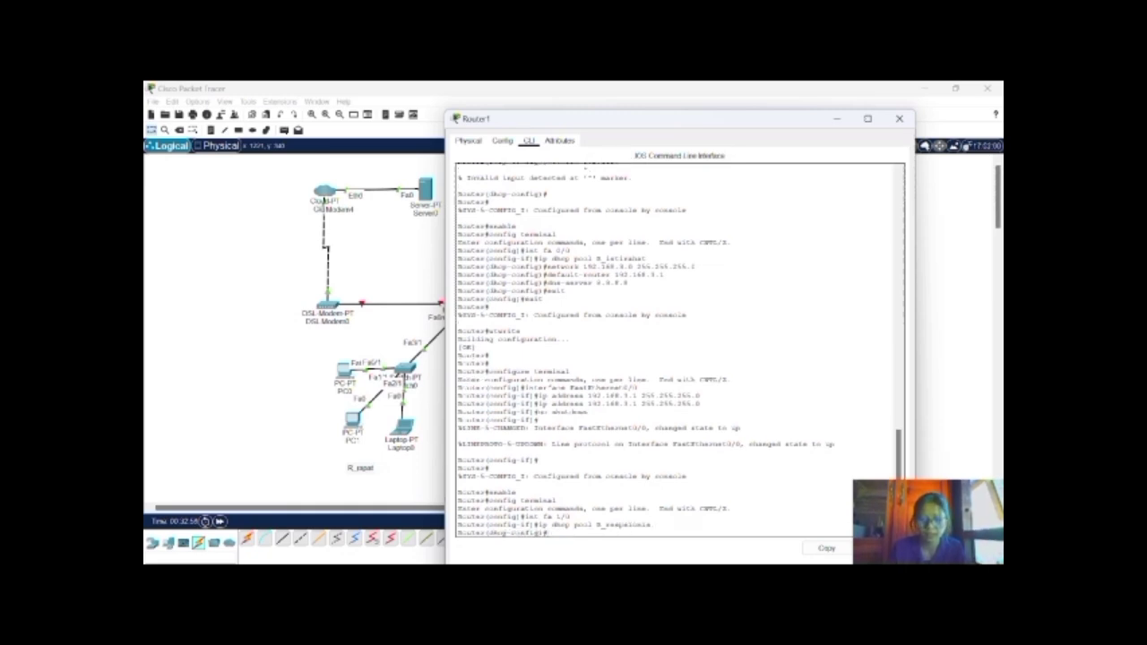
# Assign the network 192.168.4.0 with mask 255.255.255.0 to Router1's R_resepsionis DHCP pool
pyautogui.write('net')
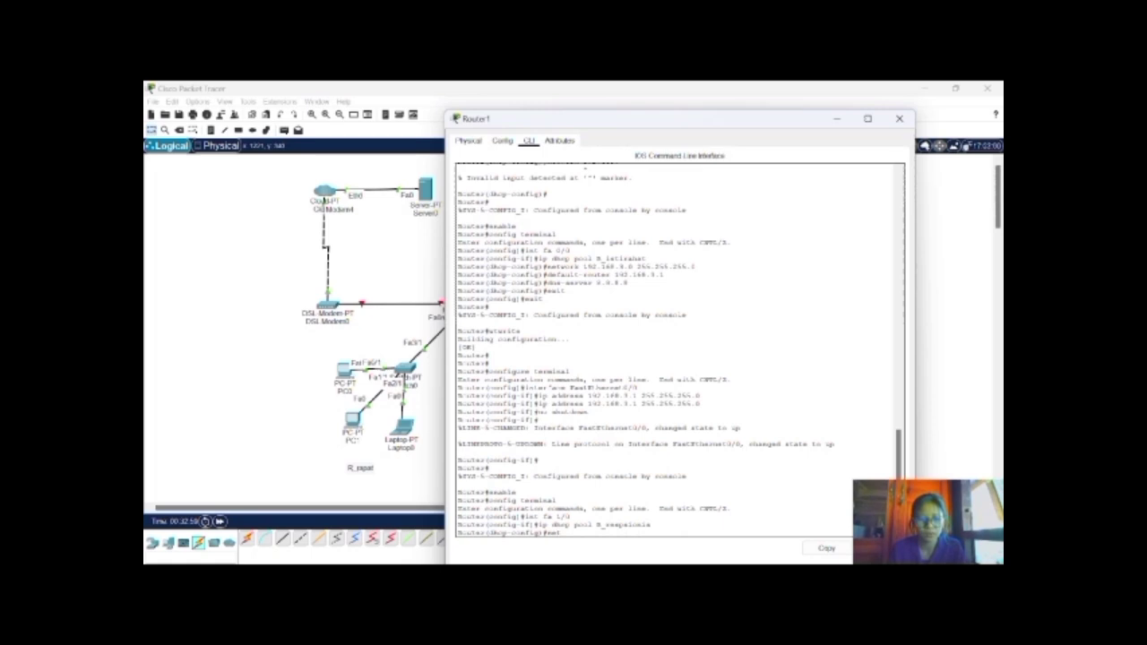
pyautogui.write('wo')
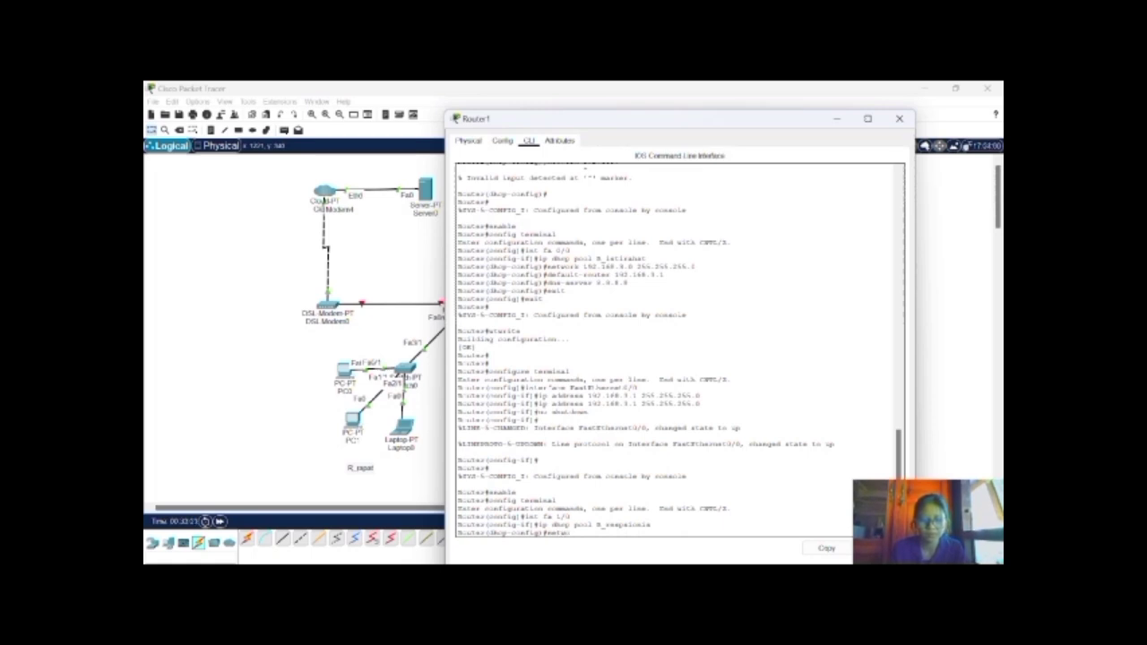
pyautogui.write('rk 19')
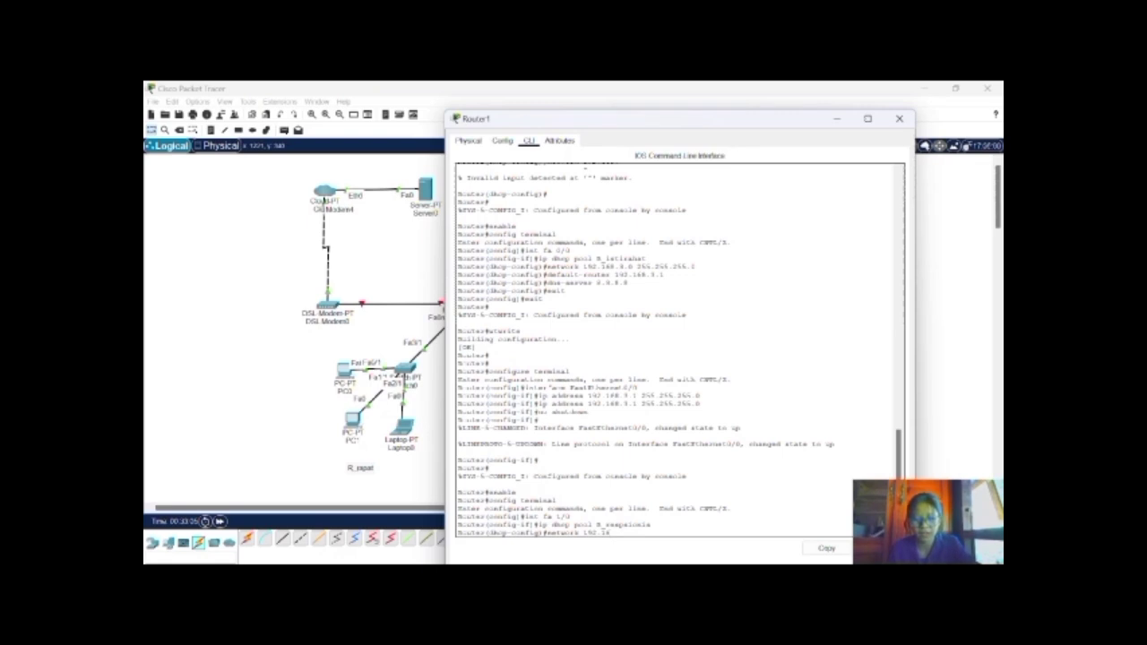
pyautogui.write('2.168.4.0')
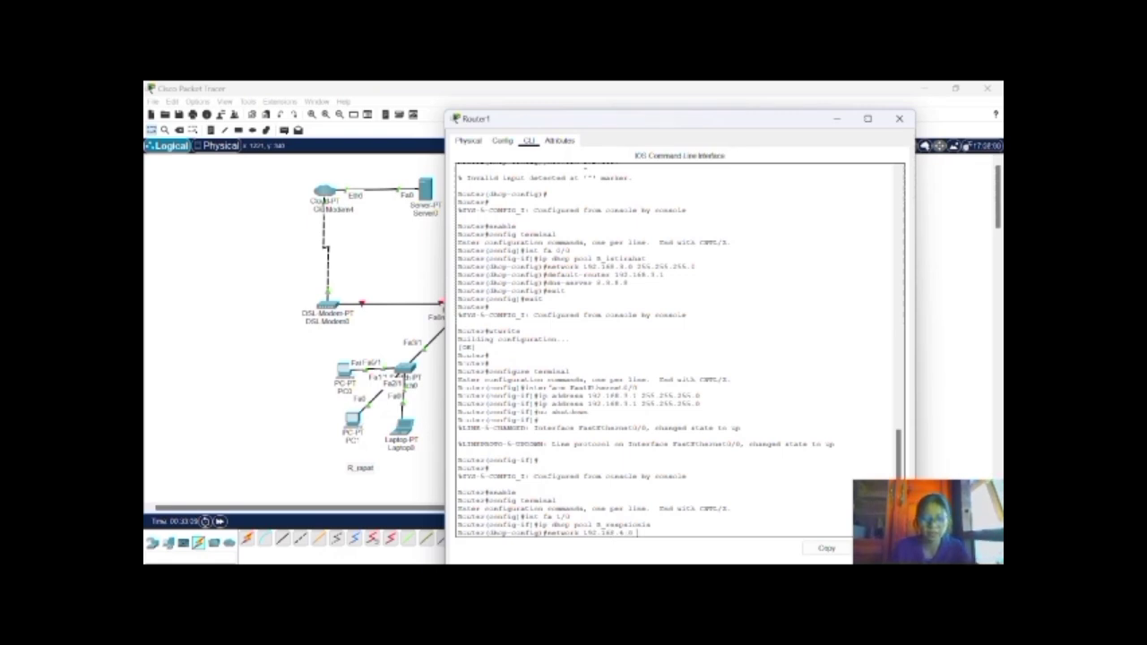
pyautogui.write(' 255.255.255')
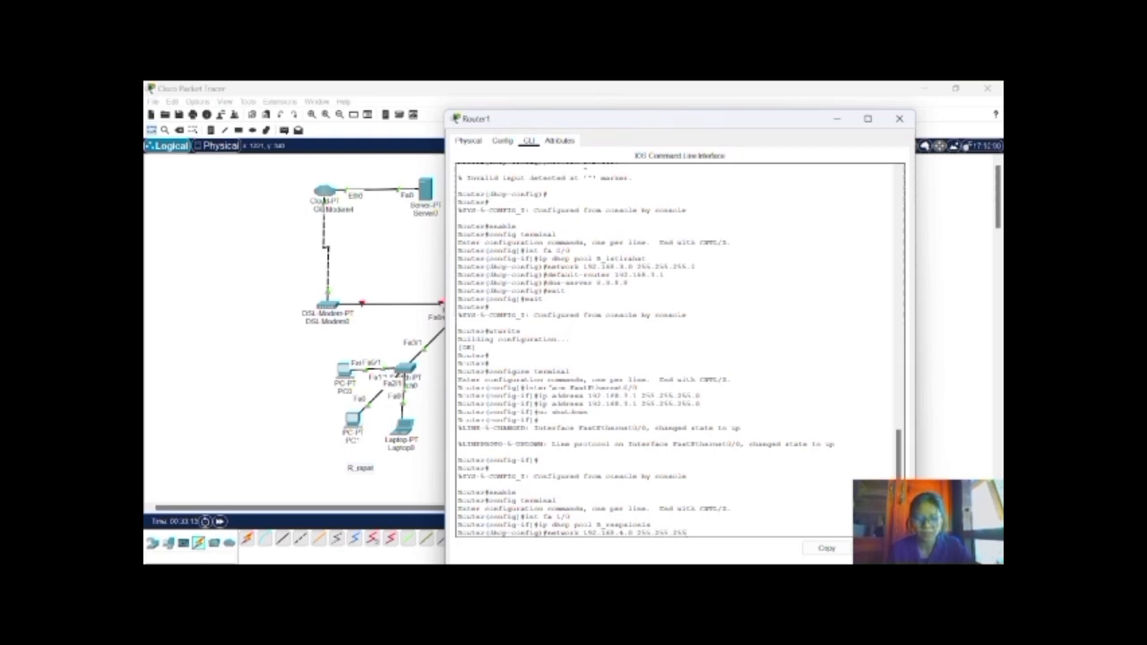
pyautogui.write('.0')
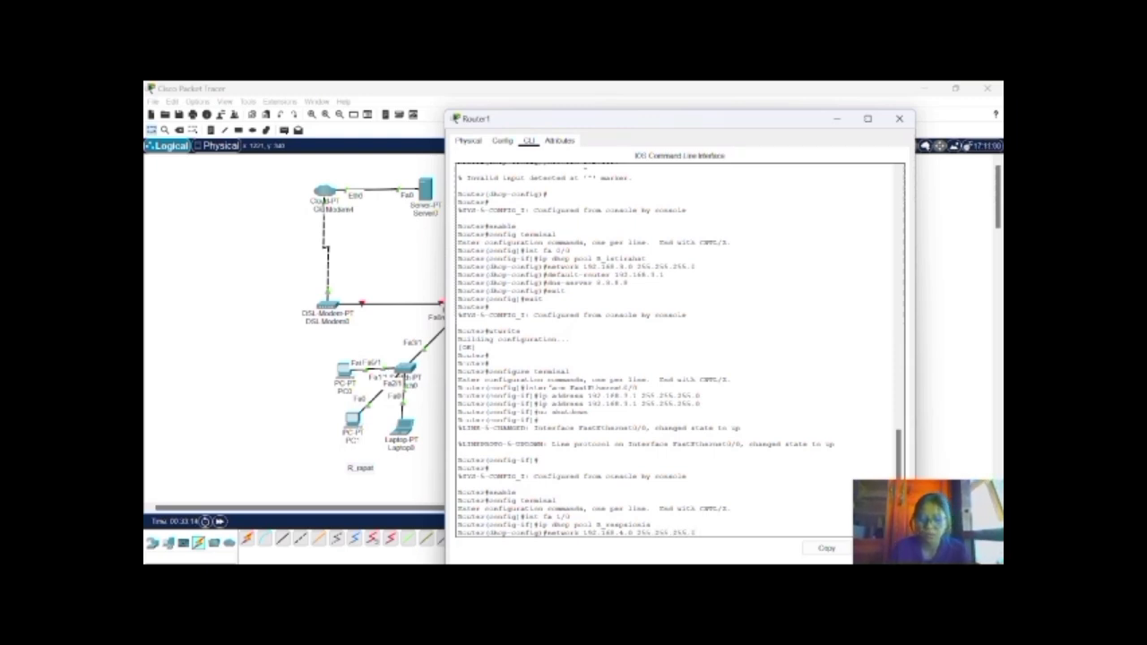
pyautogui.press('Return')
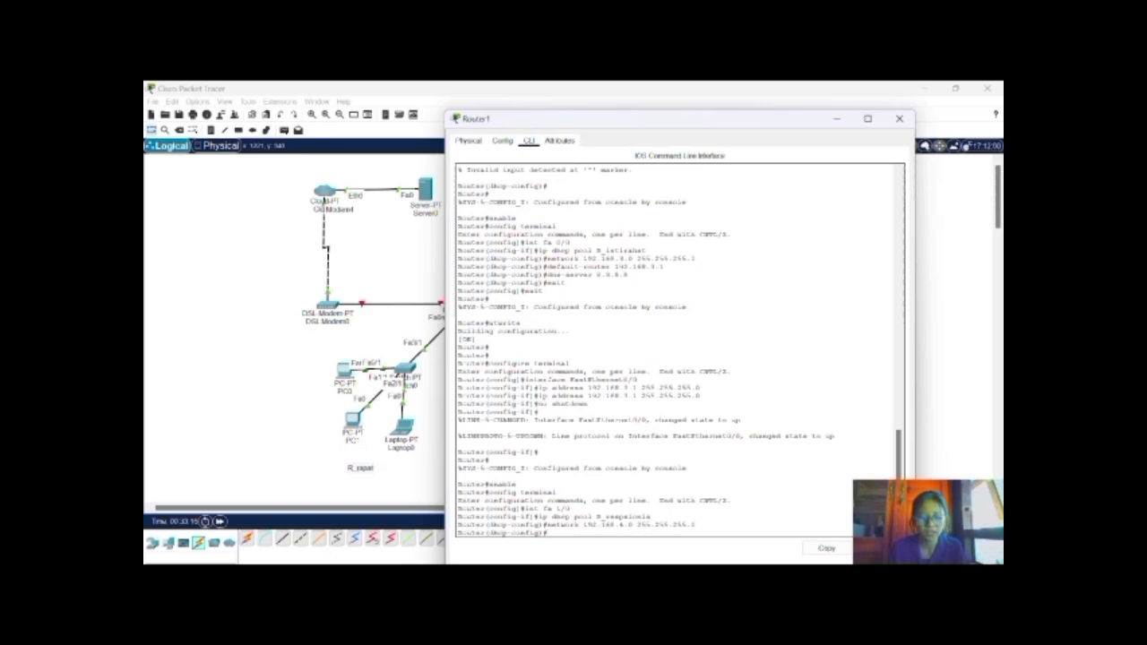
# Set the R_resepsionis pool's default router to 192.168.4.1 and its DNS server to 8.8.8.8
pyautogui.write('defa')
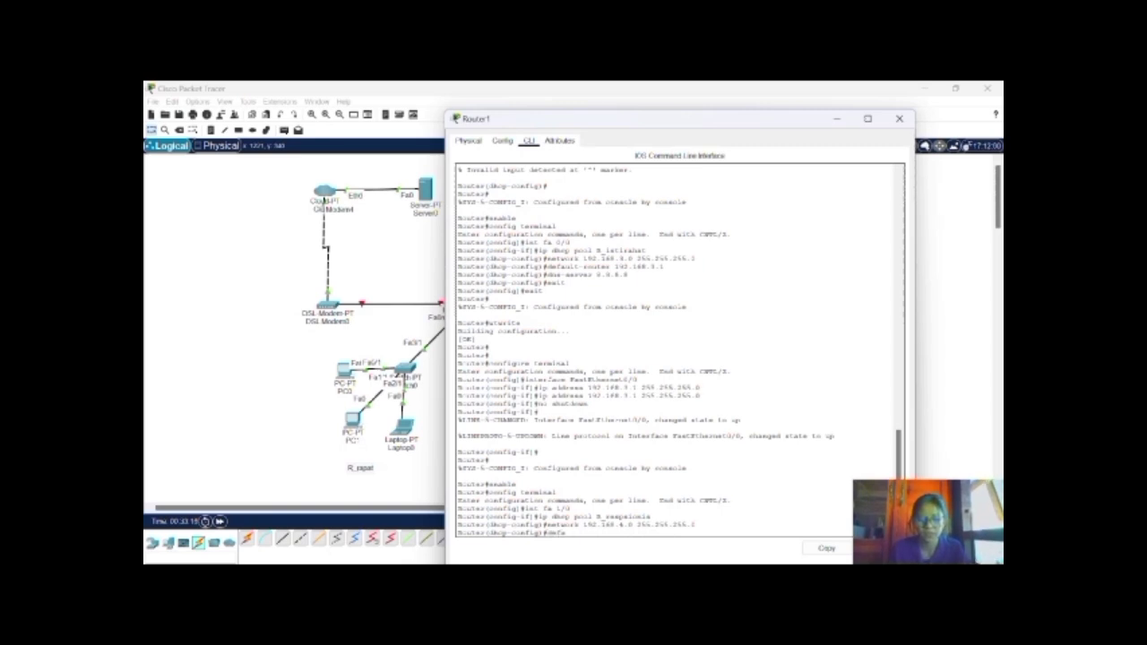
pyautogui.write('ult-router 192.16')
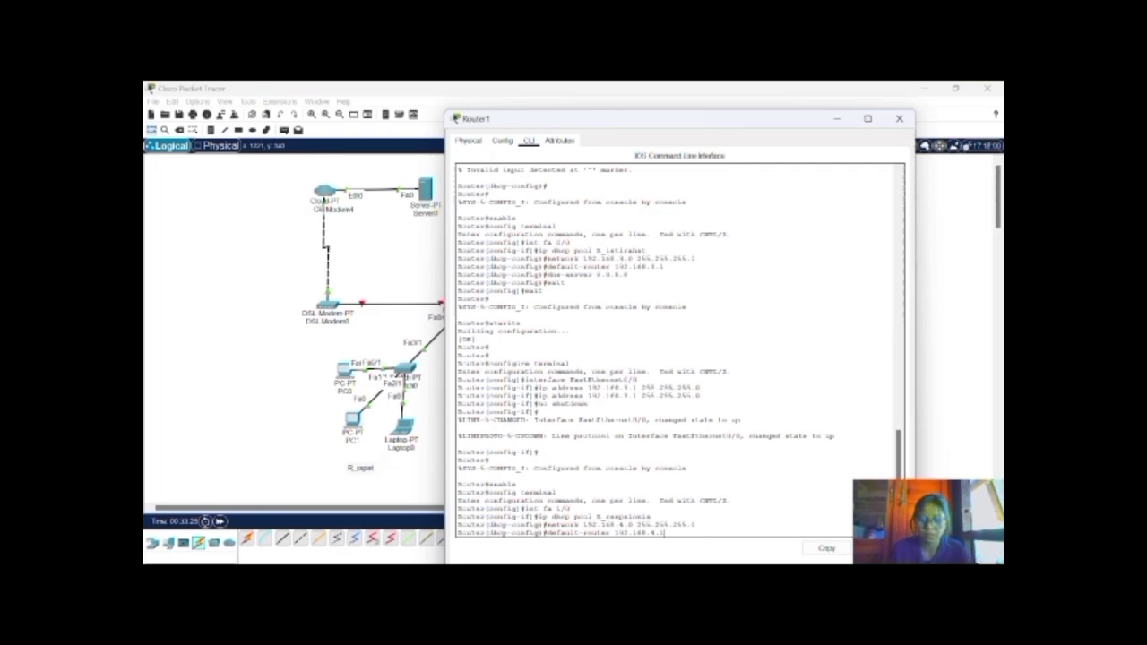
pyautogui.write('8.4.1')
pyautogui.press('Return')
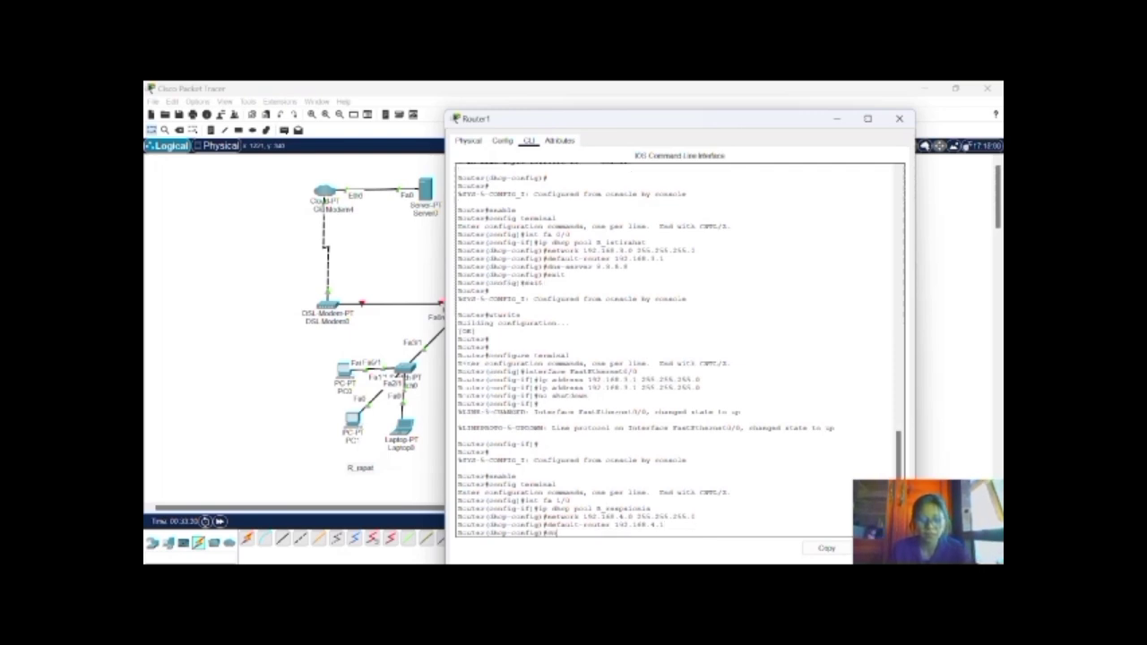
pyautogui.write('dns-server 8.8.8.8')
pyautogui.press('Return')
# Exit the R_resepsionis pool configuration and global configuration mode, back to Router1's privileged prompt
pyautogui.write('exit')
pyautogui.press('Return')
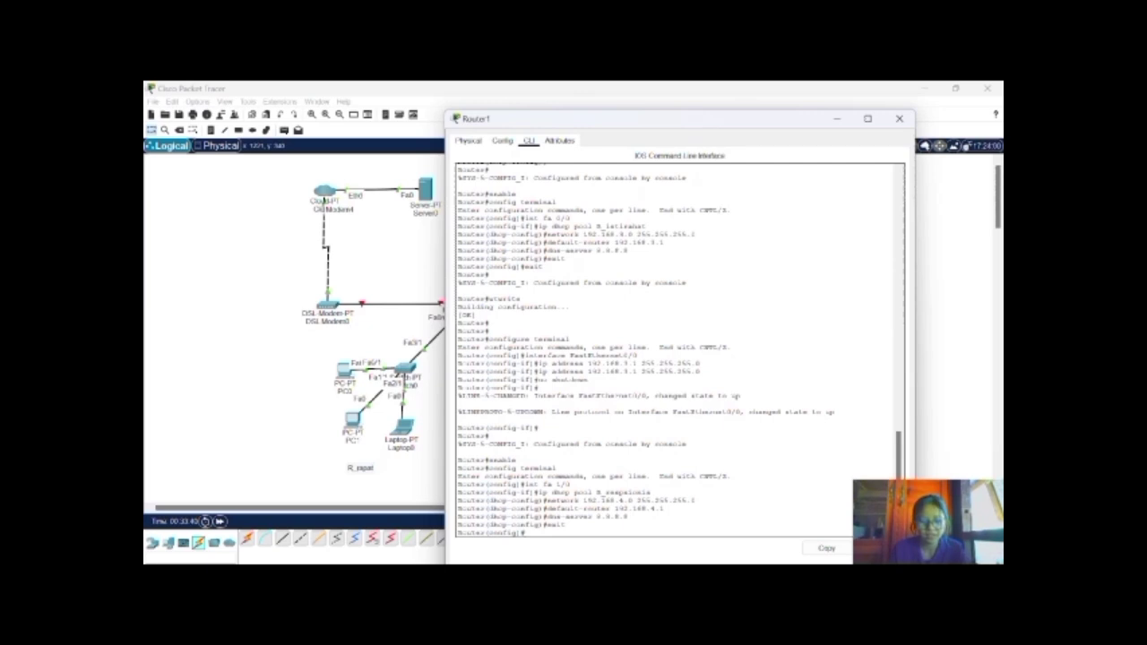
pyautogui.write('exit')
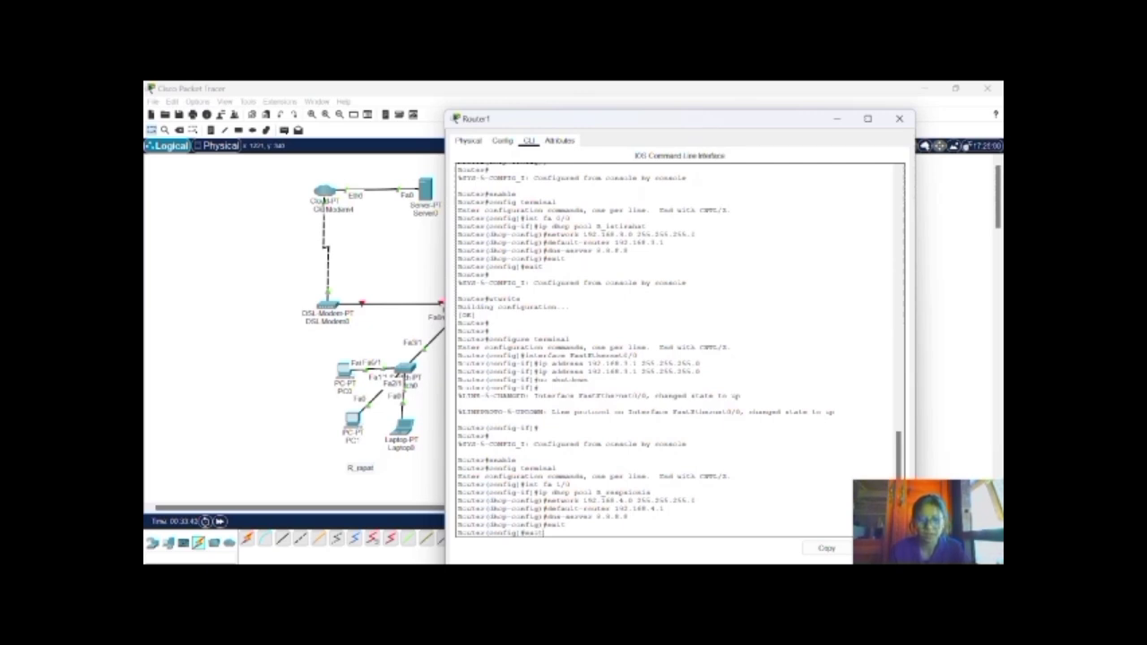
pyautogui.press('Return')
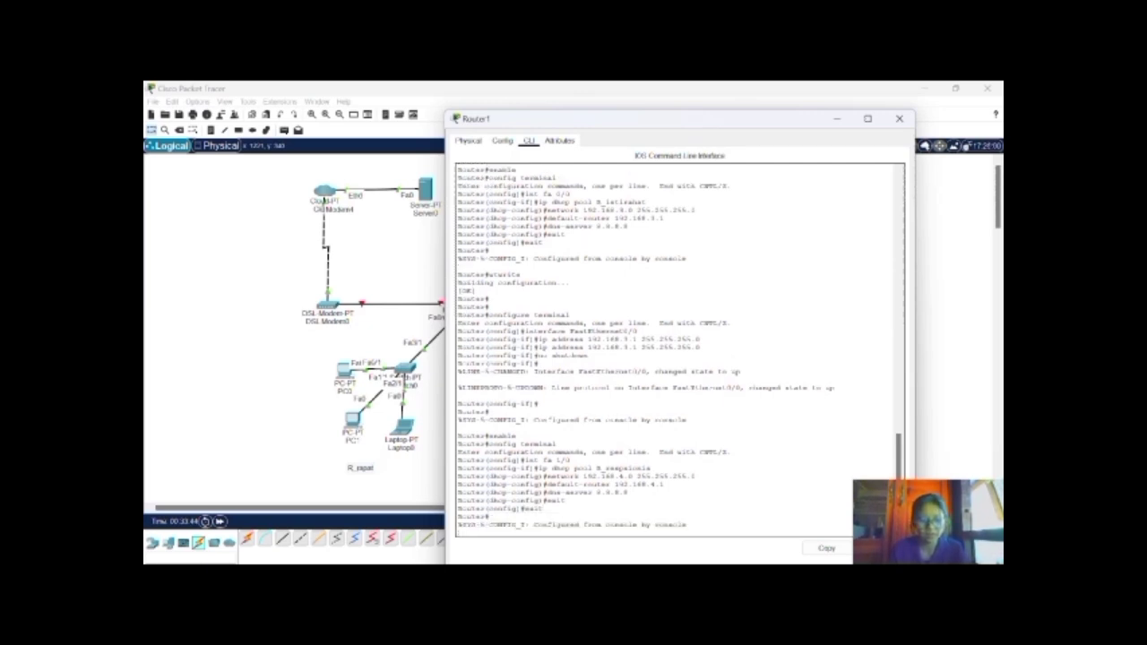
# Save Router1's running configuration with the write command
pyautogui.press('Return')
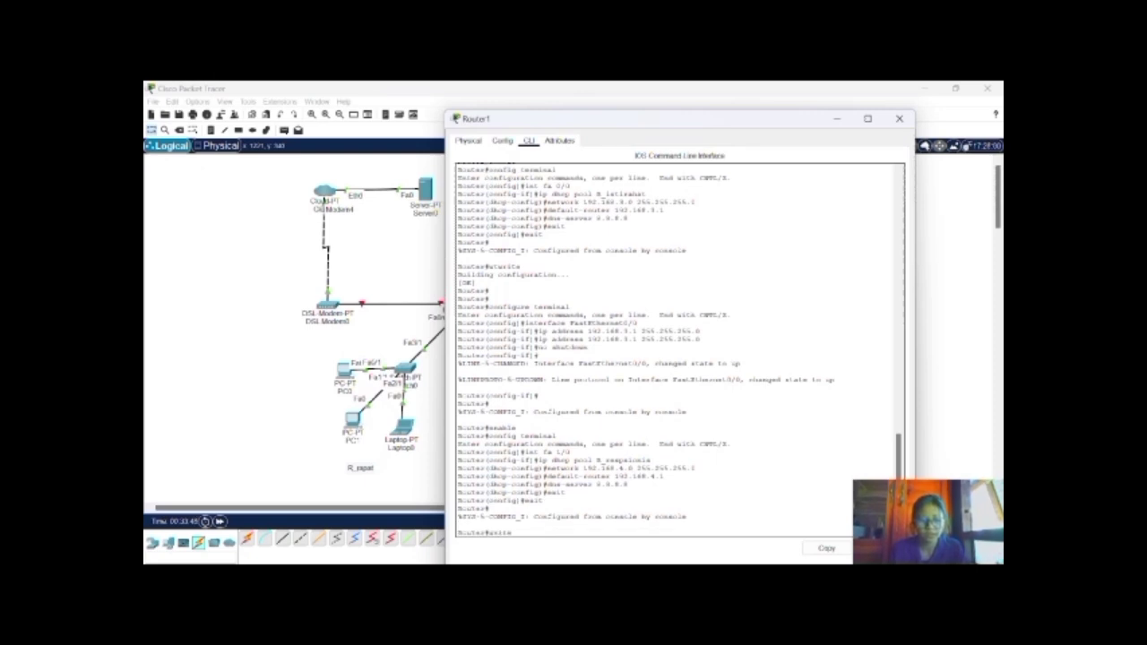
pyautogui.write('write')
pyautogui.press('Return')
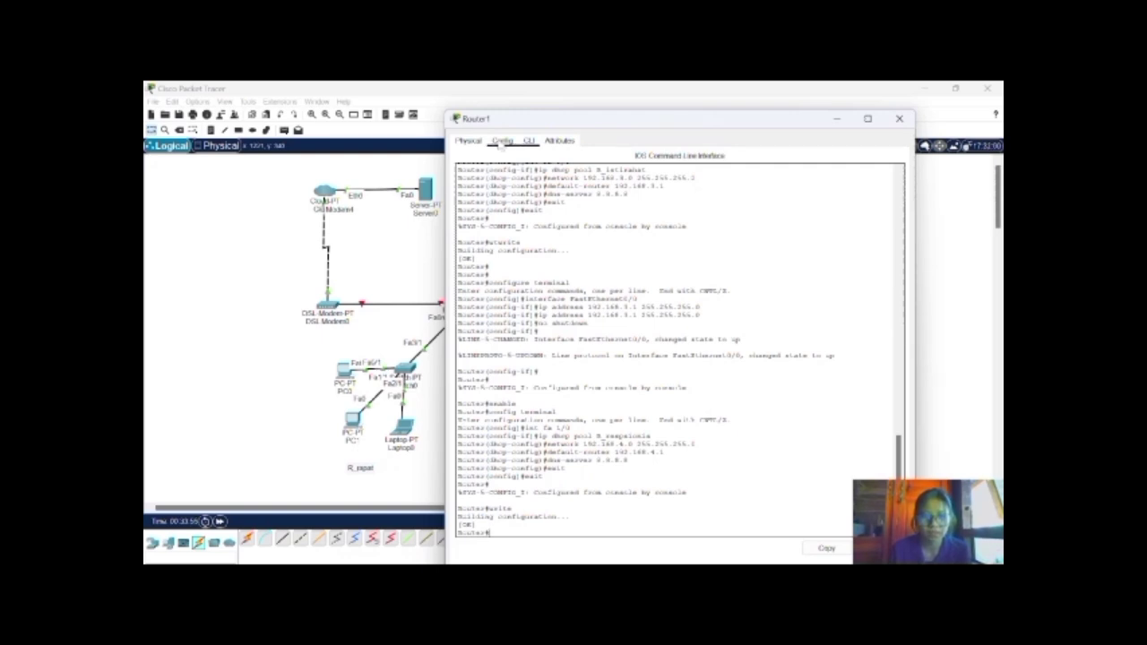
# Set Router1's FastEthernet1/0 to IP address 192.168.4.1 with mask 255.255.255.0, enable the port and close the router's window
pyautogui.click(502, 140)
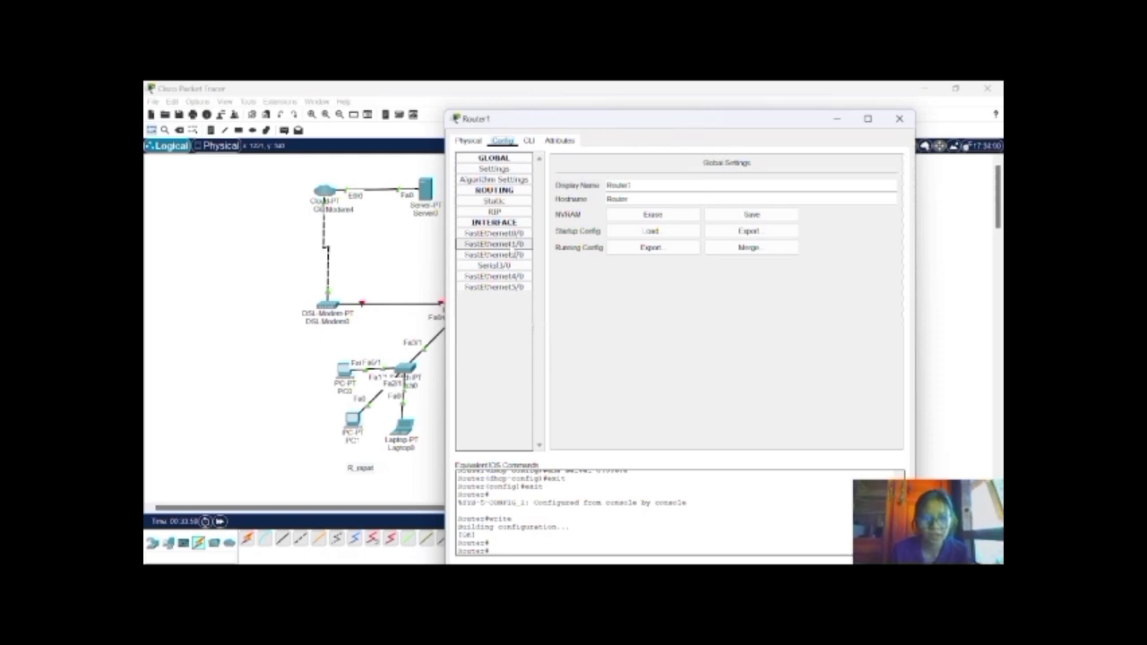
pyautogui.click(494, 244)
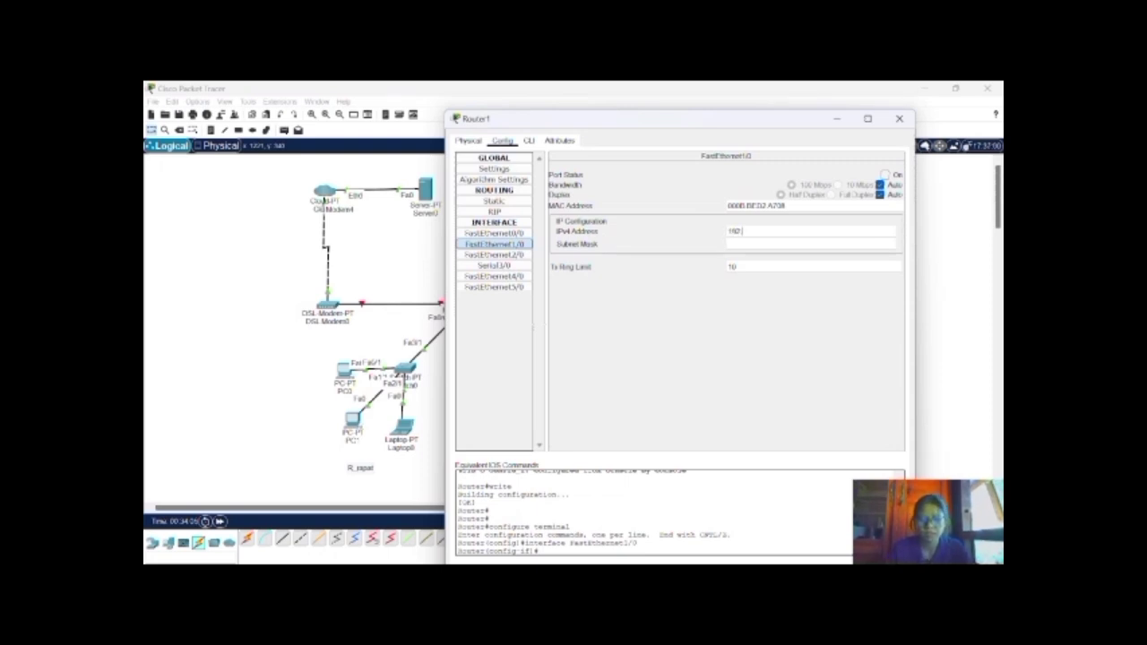
pyautogui.write('.4.1')
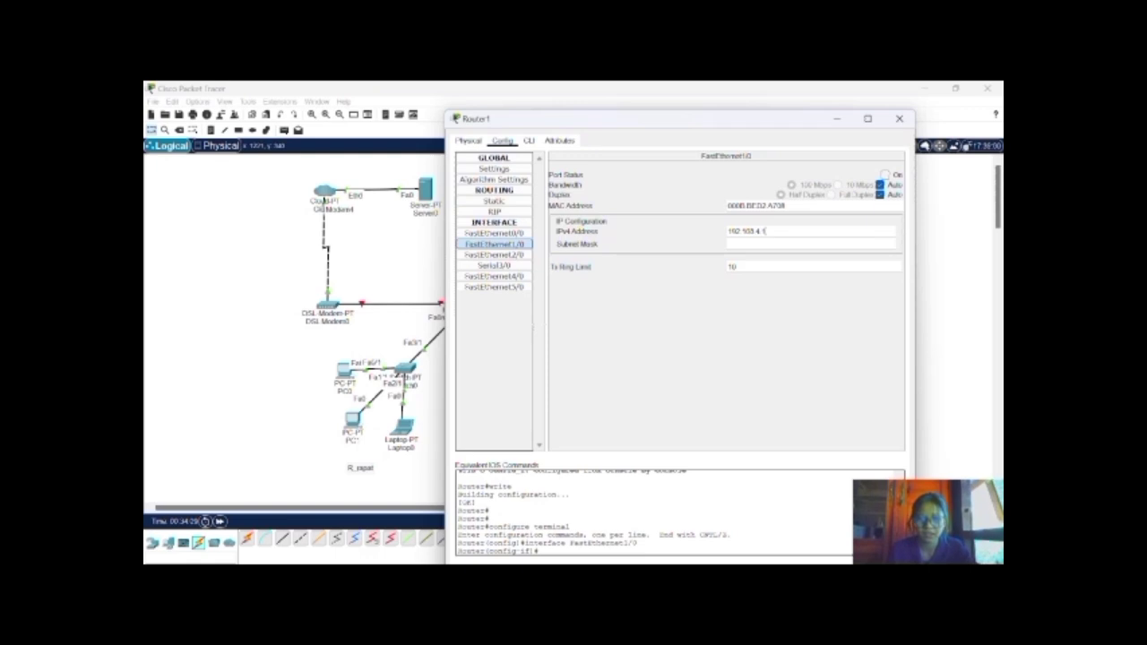
pyautogui.press('Tab')
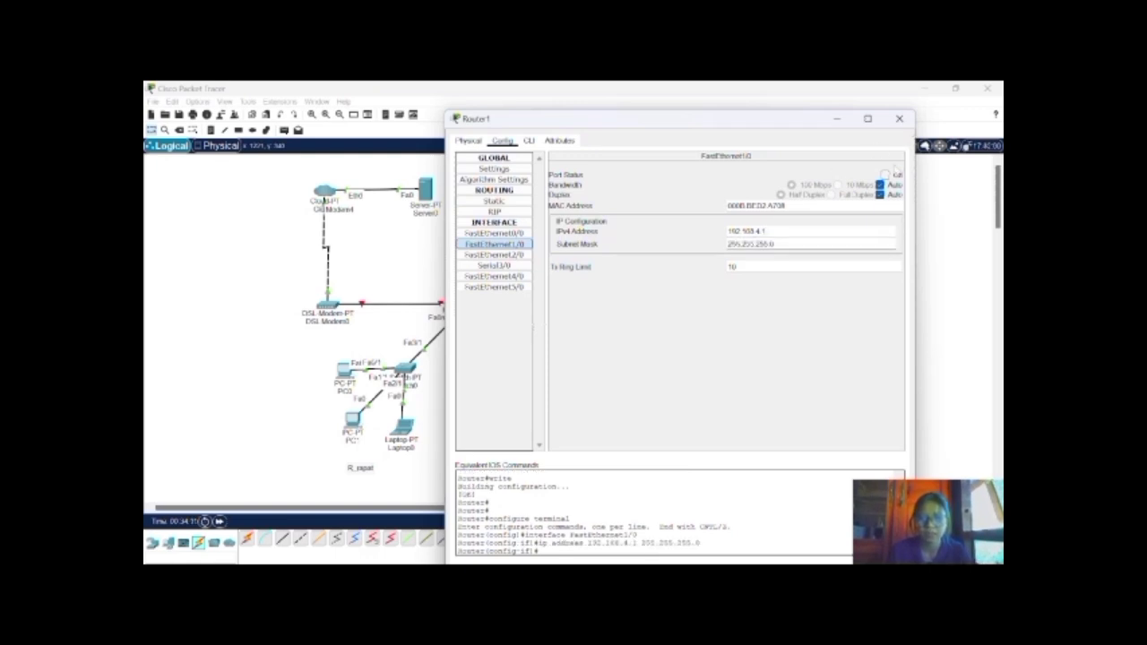
pyautogui.click(884, 174)
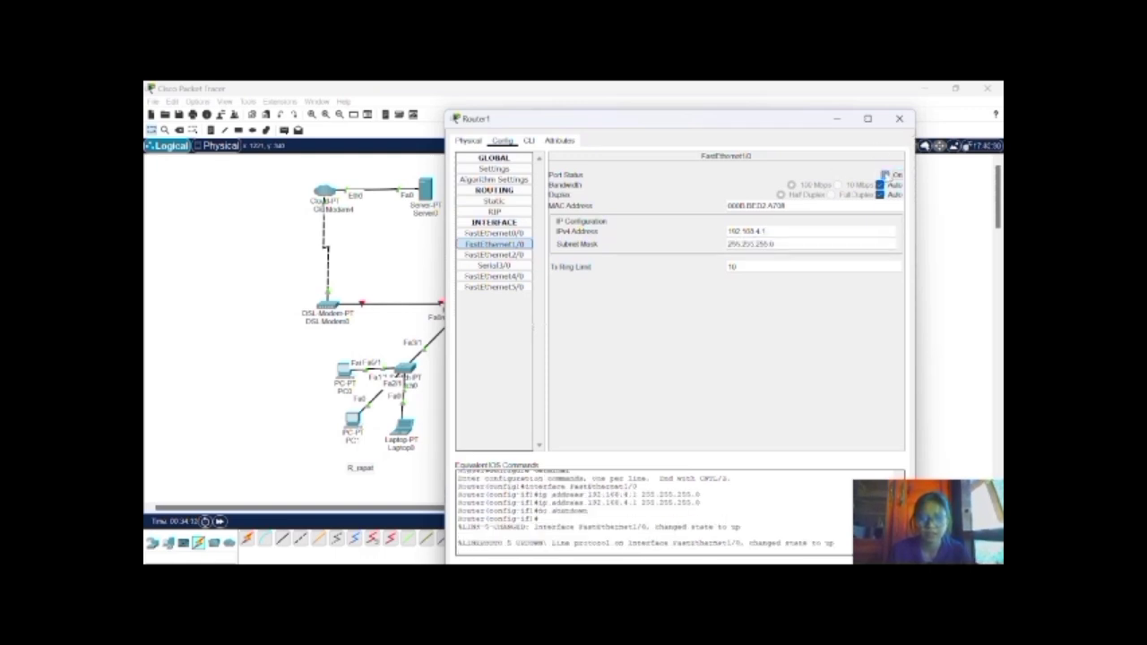
pyautogui.click(900, 119)
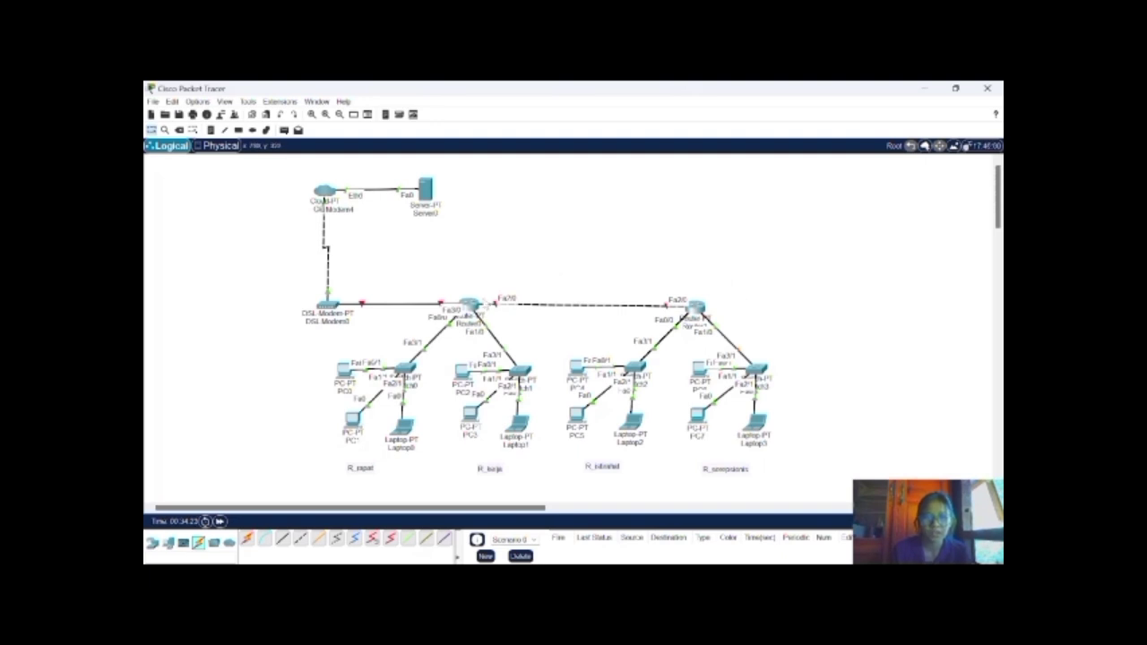
pyautogui.moveTo(470, 314)
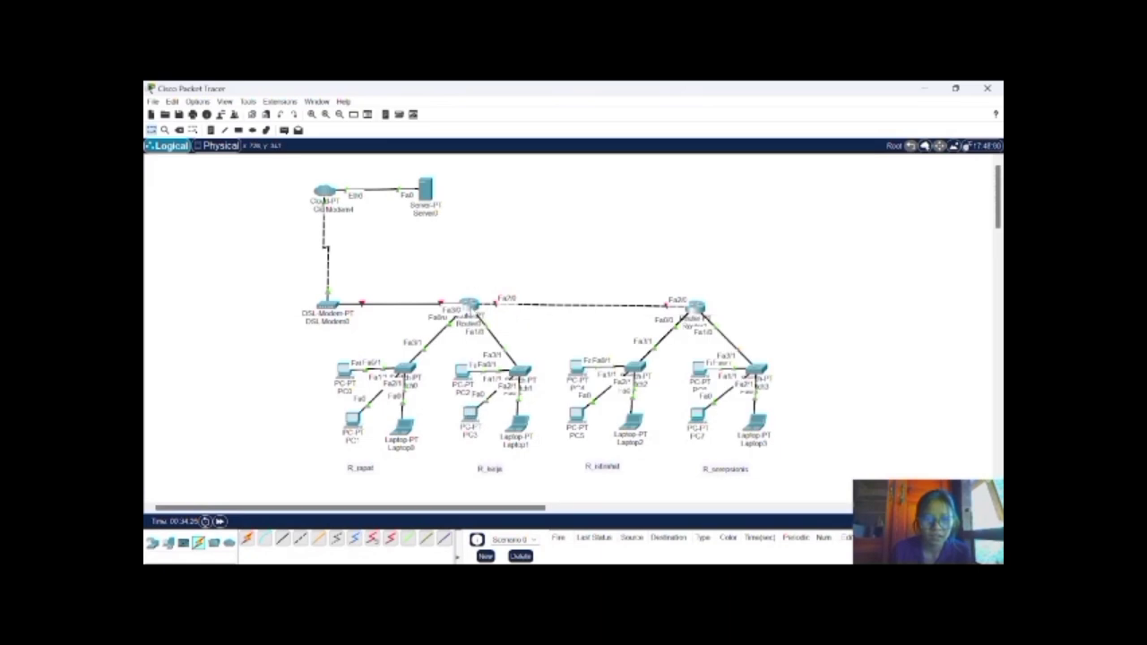
pyautogui.click(470, 307)
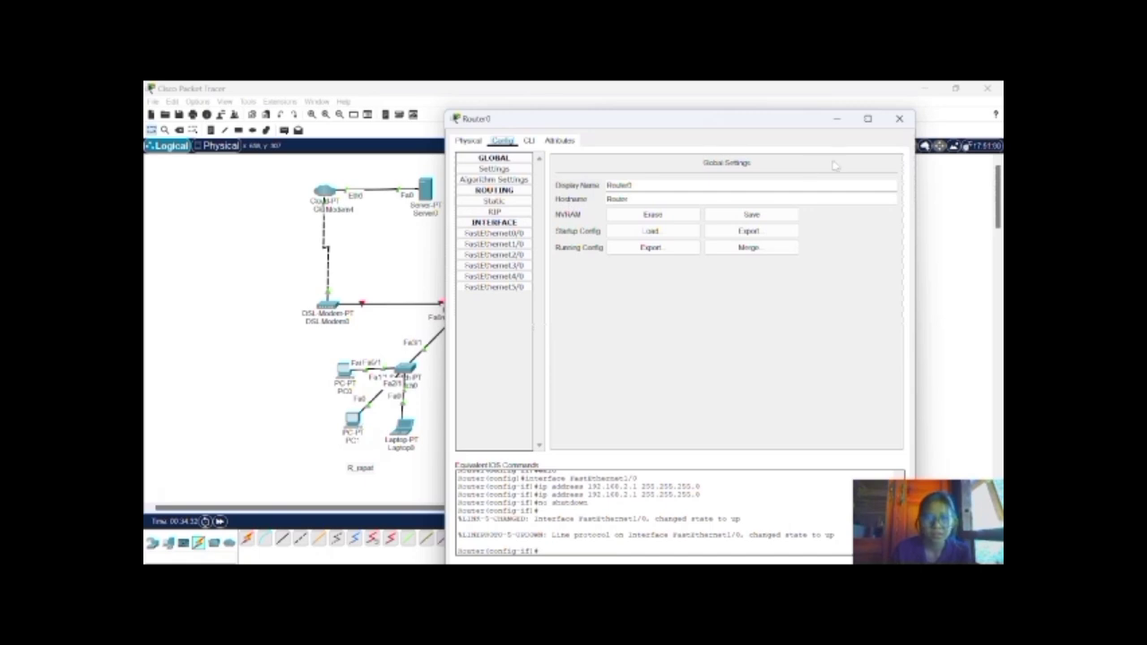
pyautogui.click(907, 120)
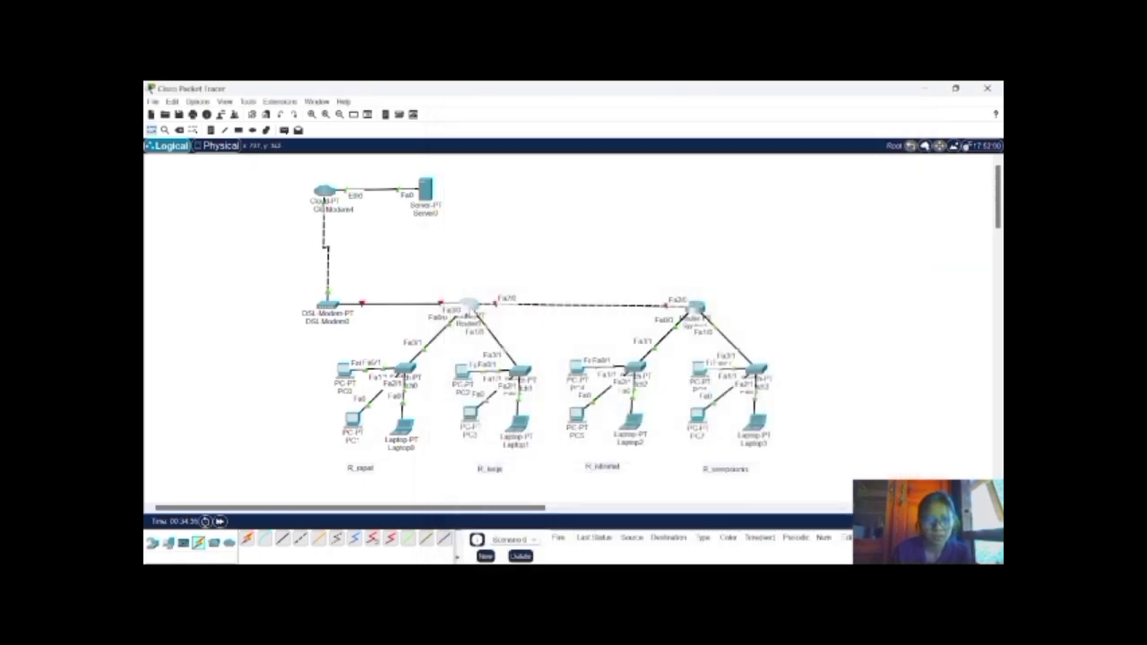
# Set Router0's FastEthernet2/0 to IP address 192.168.10.1 with mask 255.255.255.0, enable the port and close the router's window
pyautogui.click(468, 307)
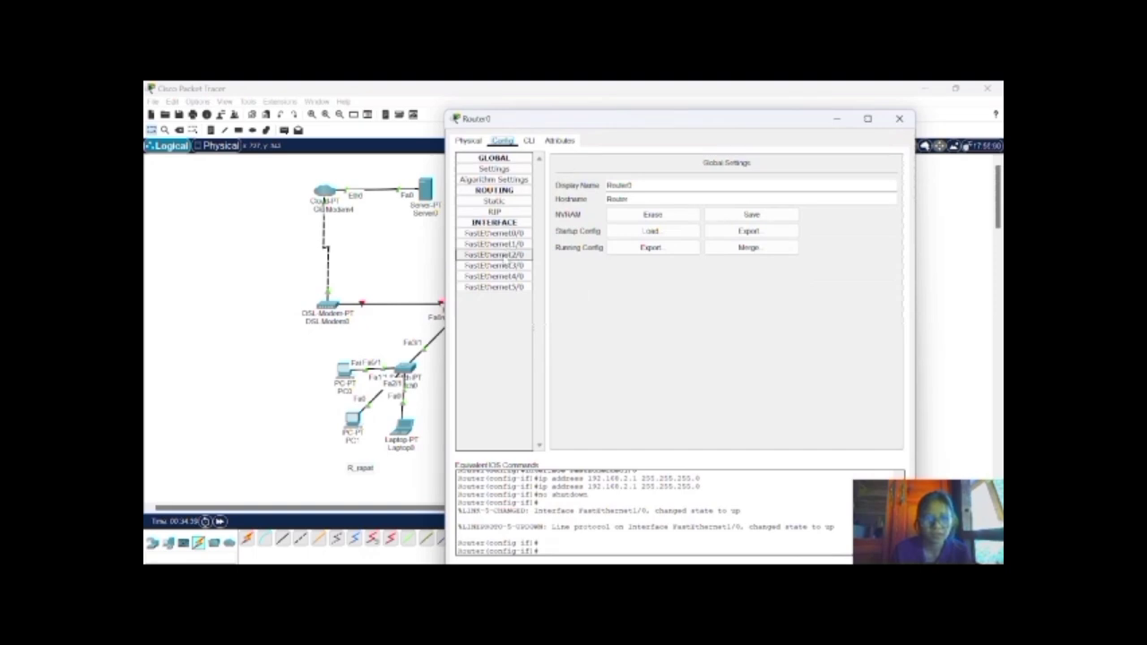
pyautogui.click(494, 254)
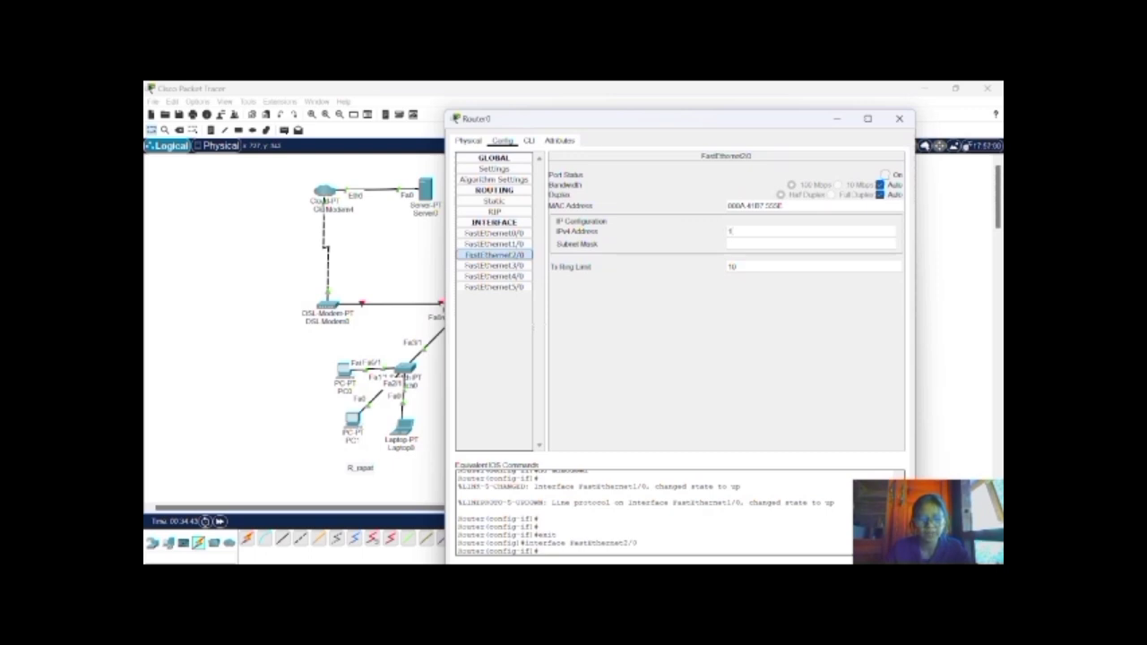
pyautogui.write('19')
pyautogui.write('2.1')
pyautogui.write('08')
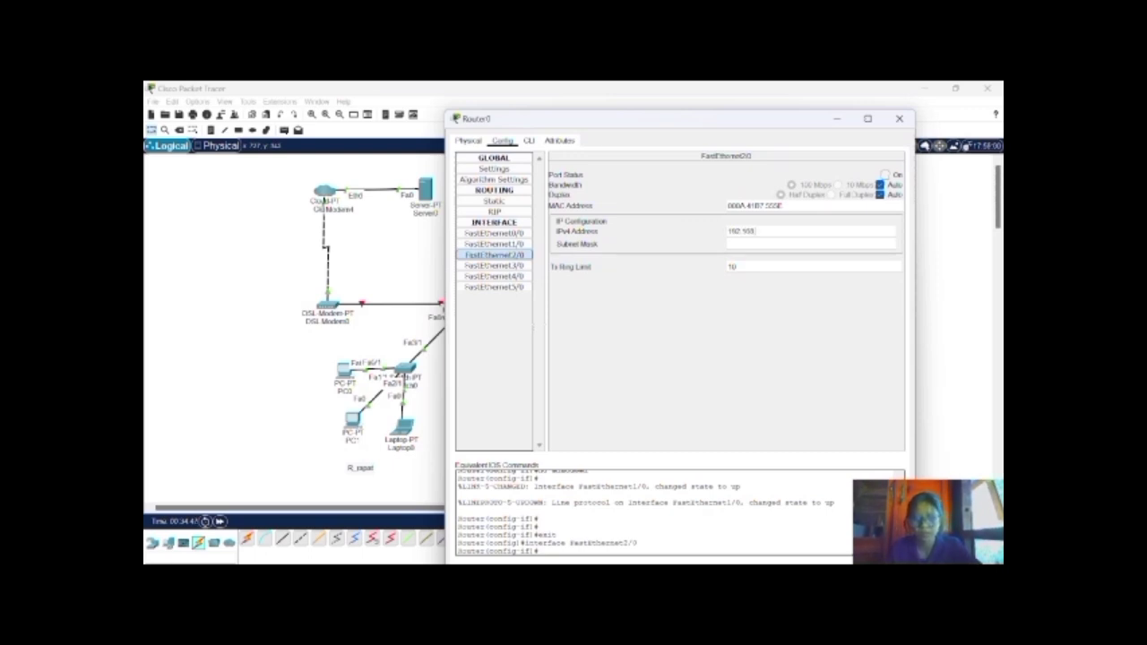
pyautogui.write('.10')
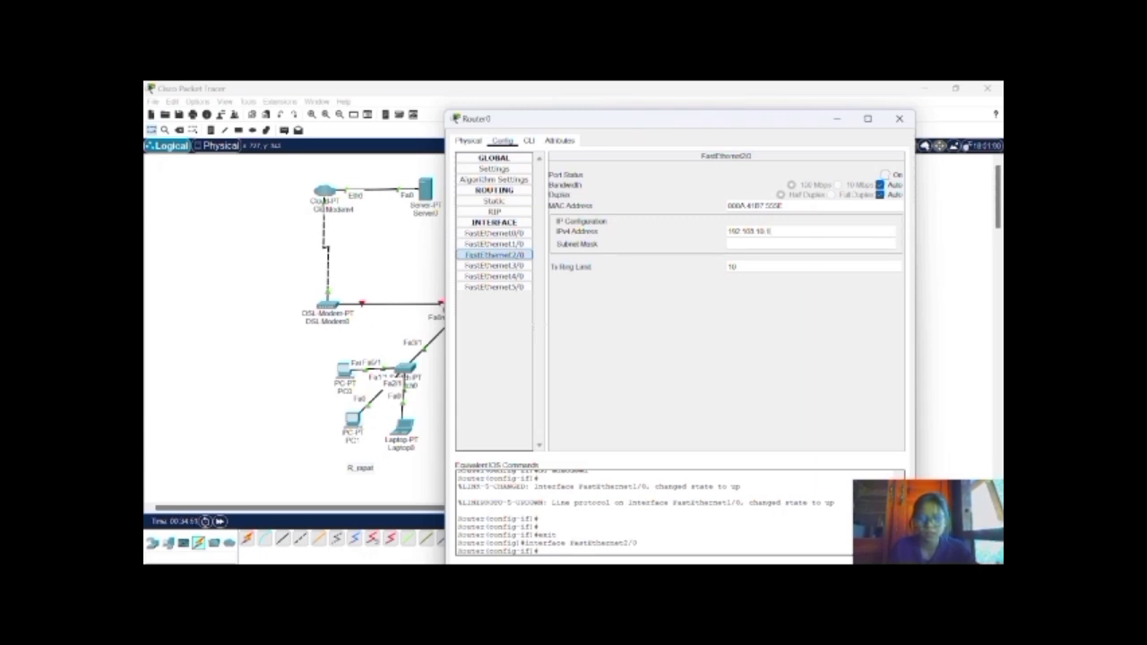
pyautogui.write('.1')
pyautogui.press('Tab')
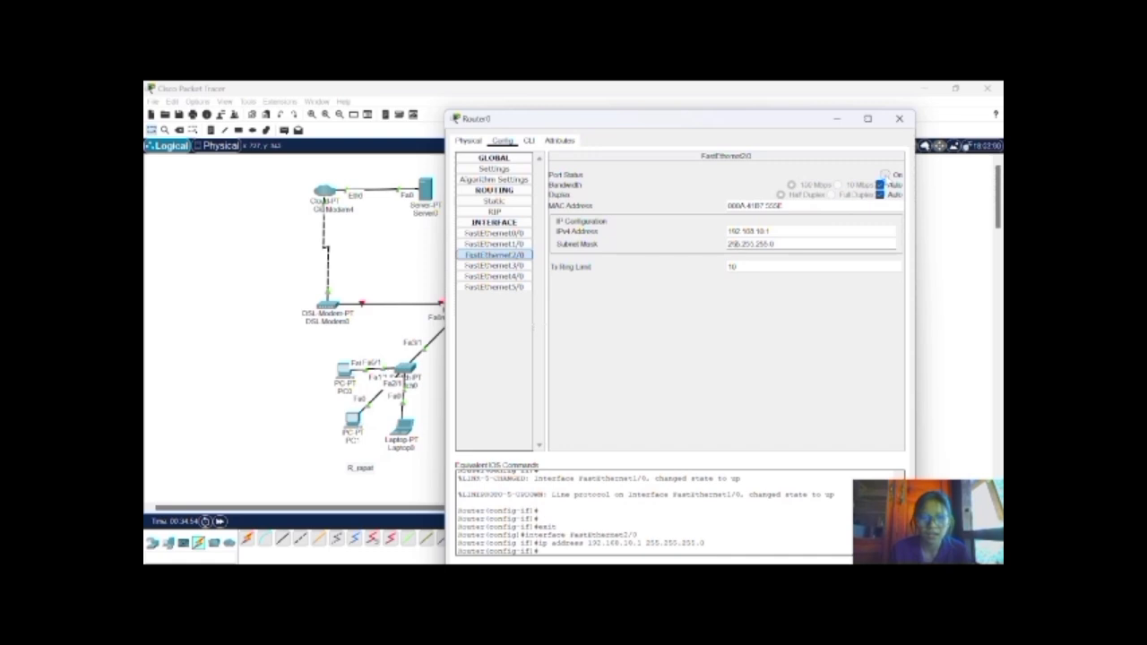
pyautogui.click(884, 174)
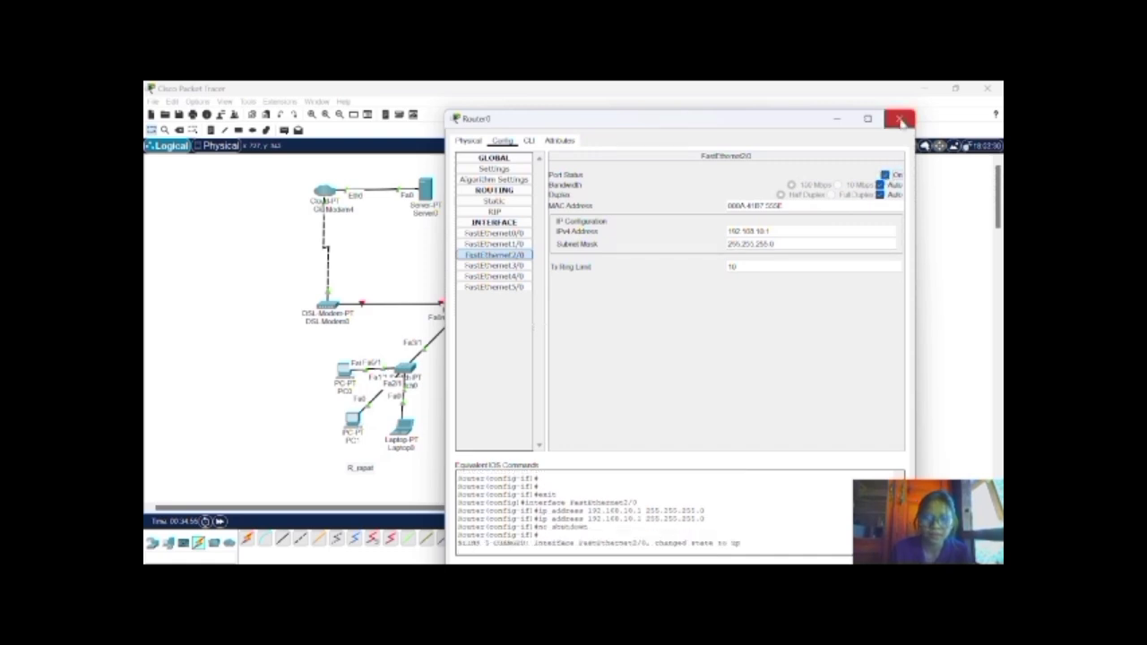
pyautogui.click(901, 120)
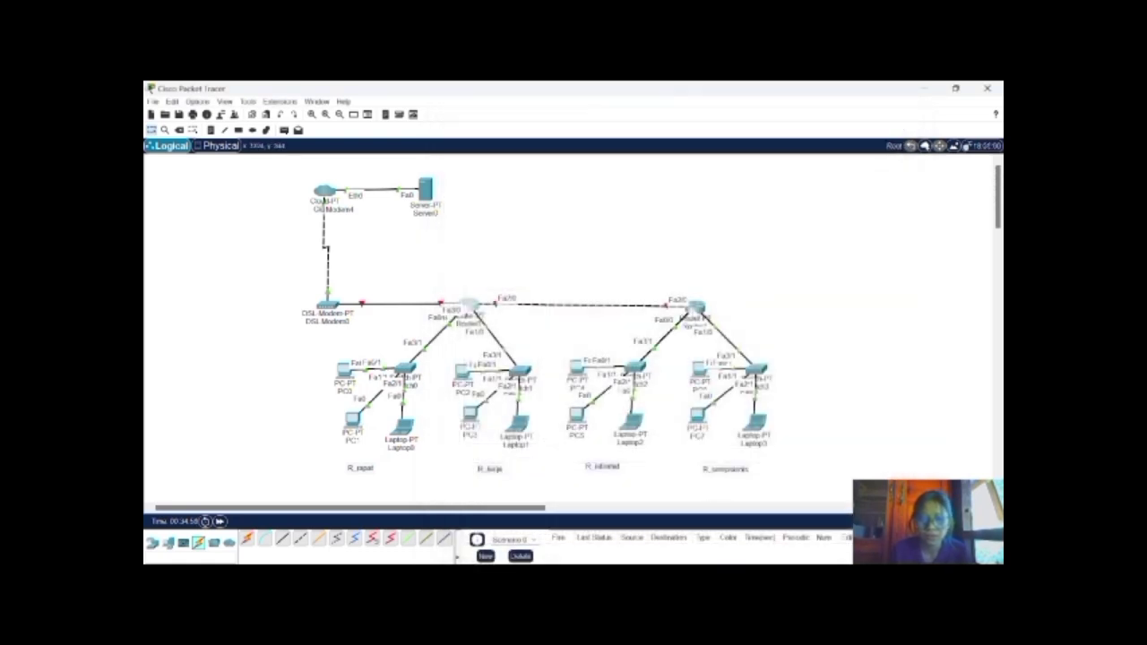
# Set Router1's FastEthernet2/0 to IP address 192.168.10.2 with mask 255.255.255.0, enable the port and close the router's window
pyautogui.click(696, 307)
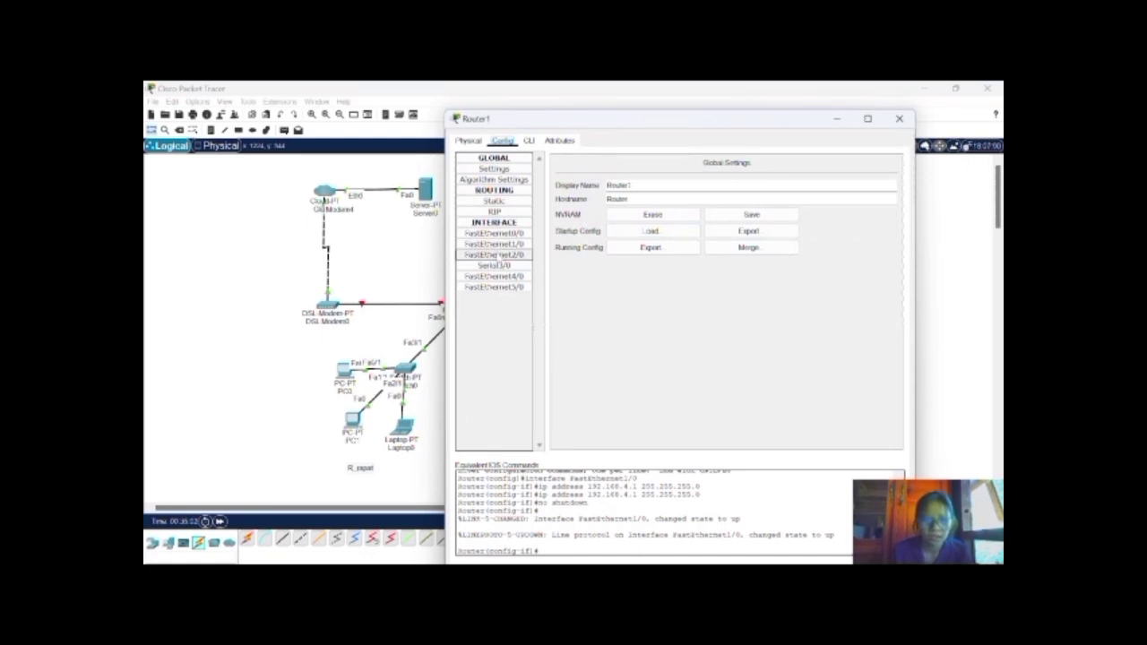
pyautogui.click(494, 256)
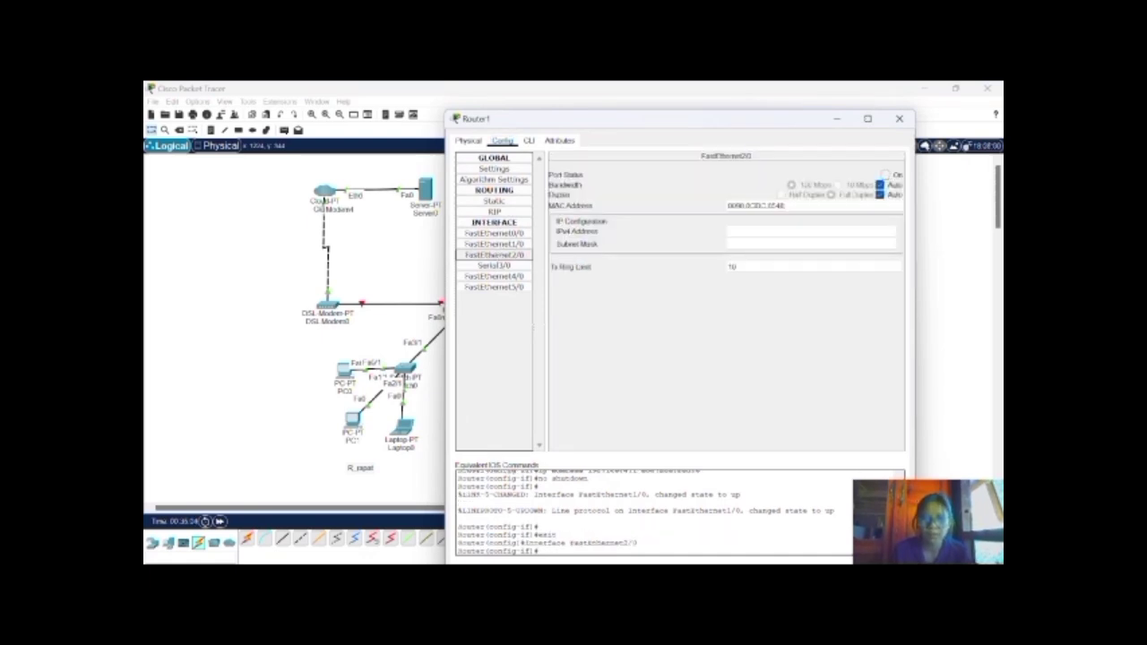
pyautogui.click(806, 231)
pyautogui.write('192.168')
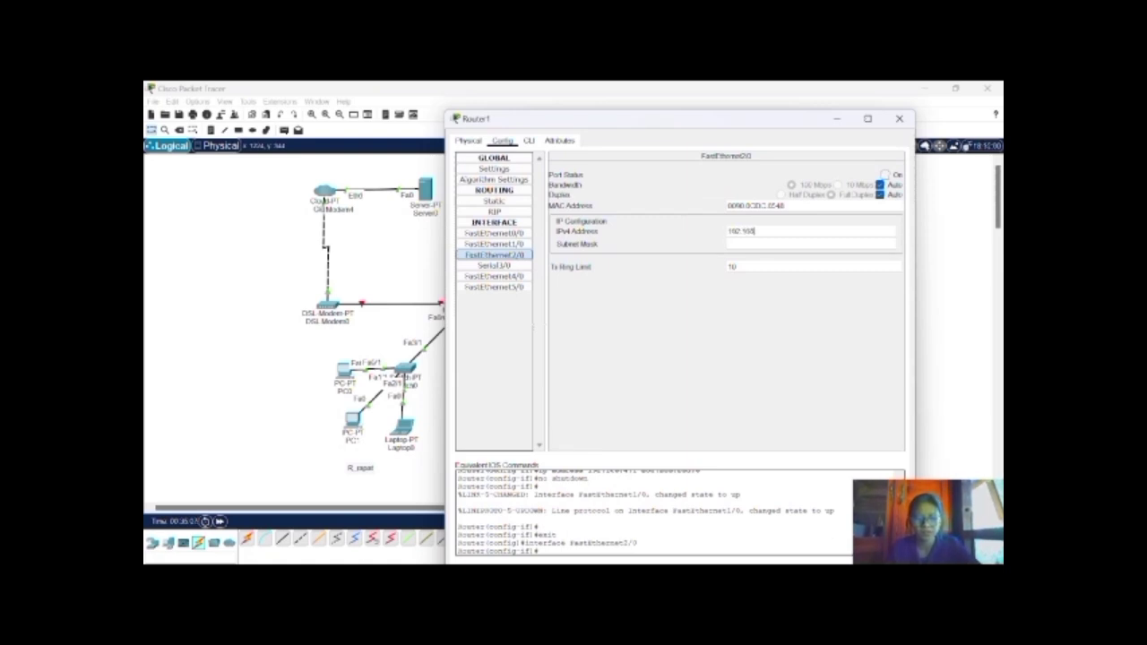
pyautogui.write('.10.2')
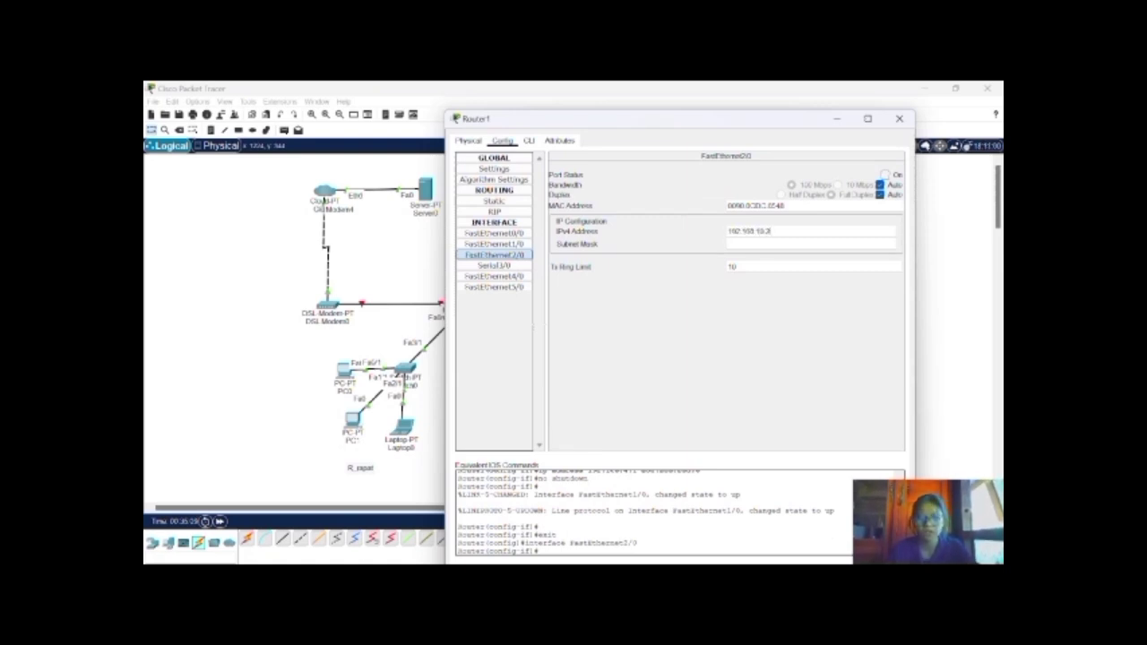
pyautogui.press('Tab')
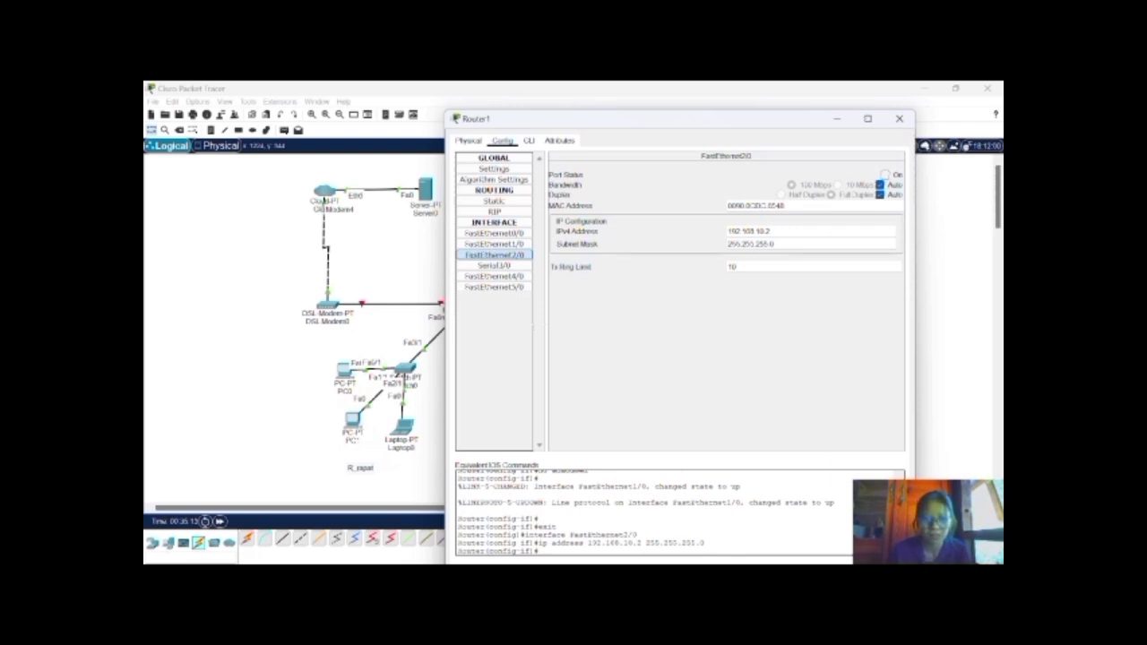
pyautogui.click(747, 243)
pyautogui.click(886, 175)
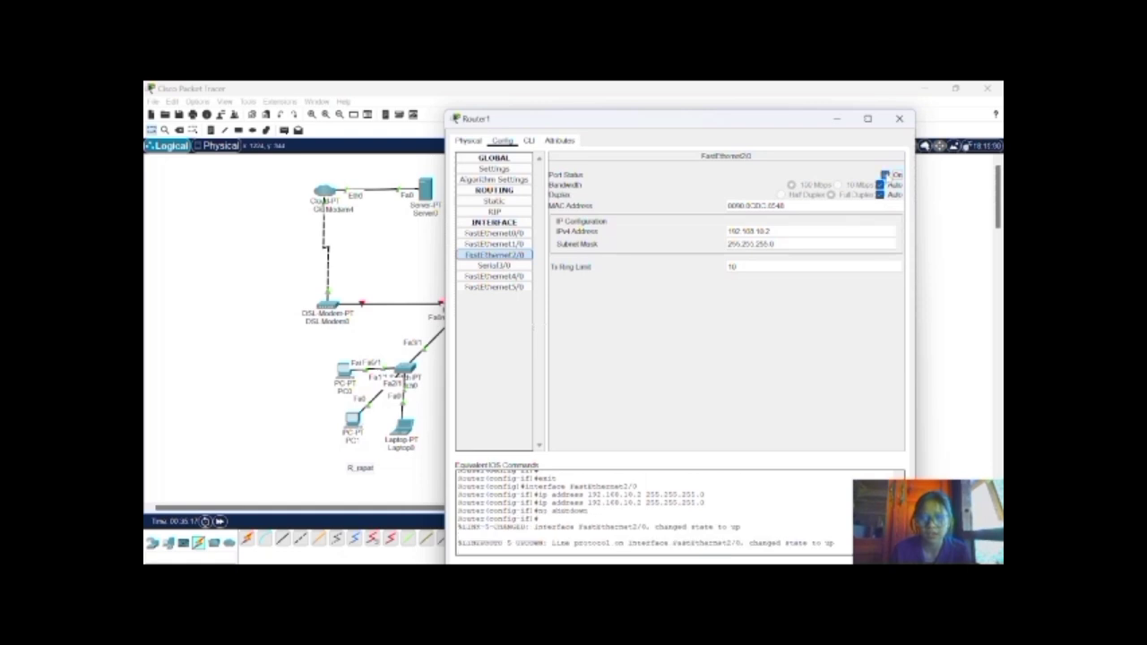
pyautogui.click(898, 119)
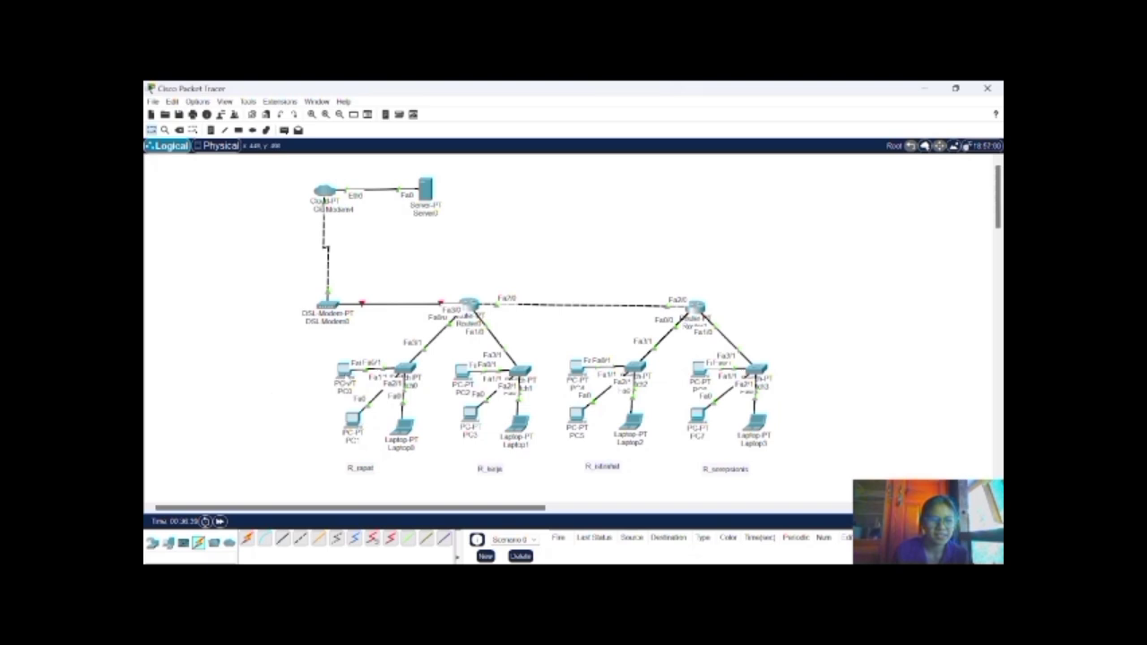
# Switch PC0's IPv4 configuration from static to DHCP and close its window
pyautogui.click(344, 375)
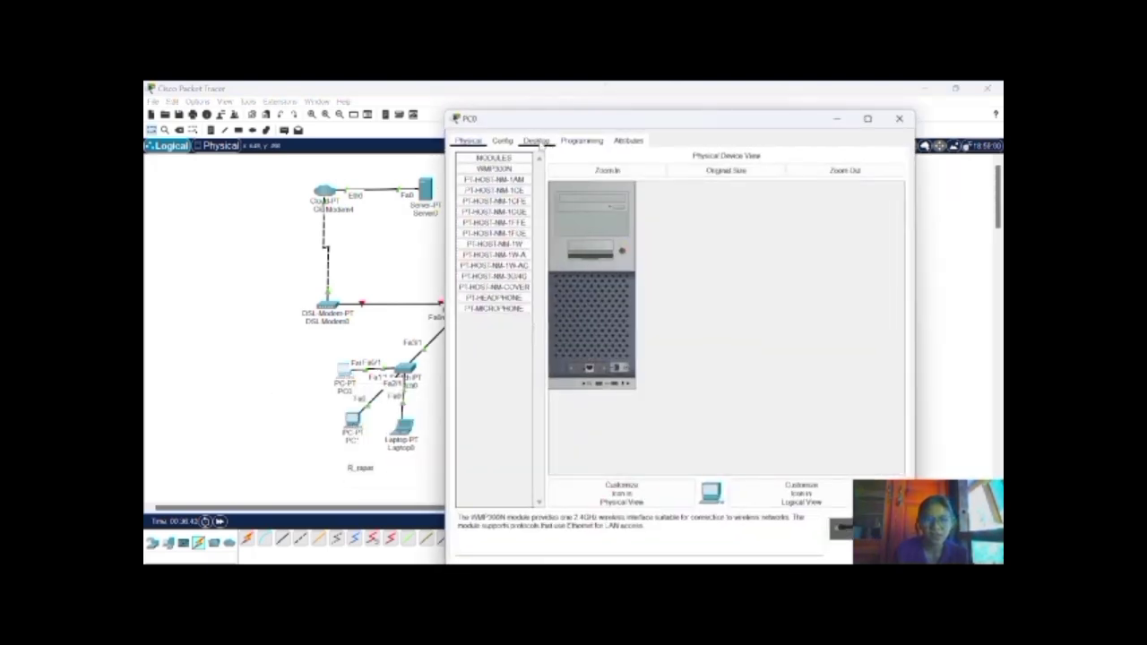
pyautogui.click(538, 141)
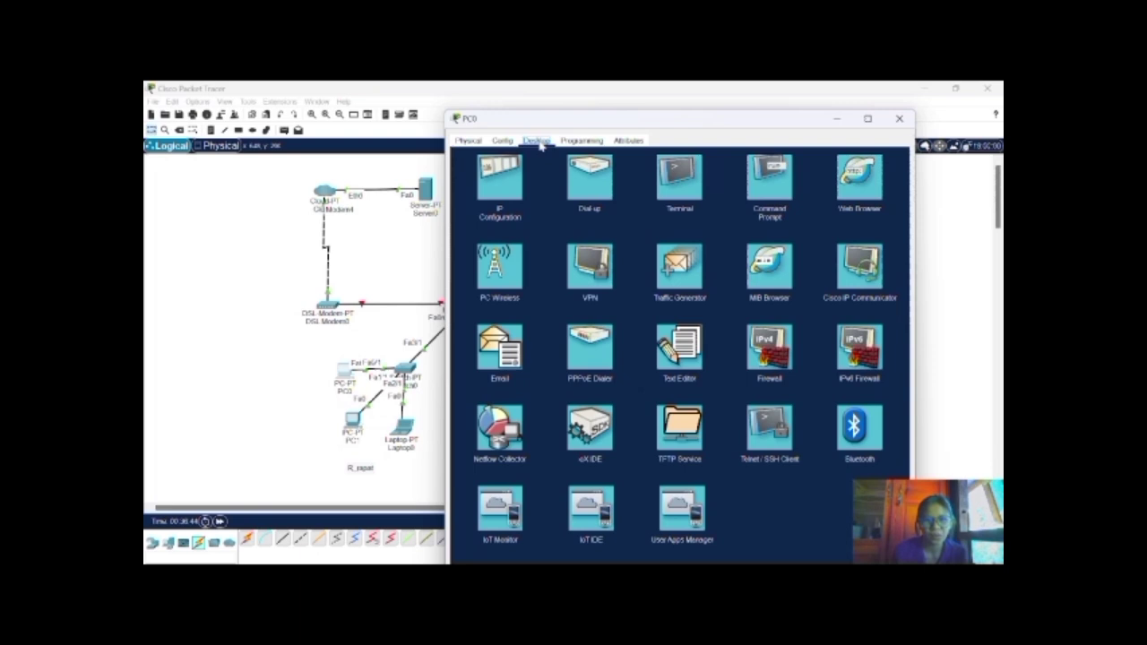
pyautogui.click(504, 196)
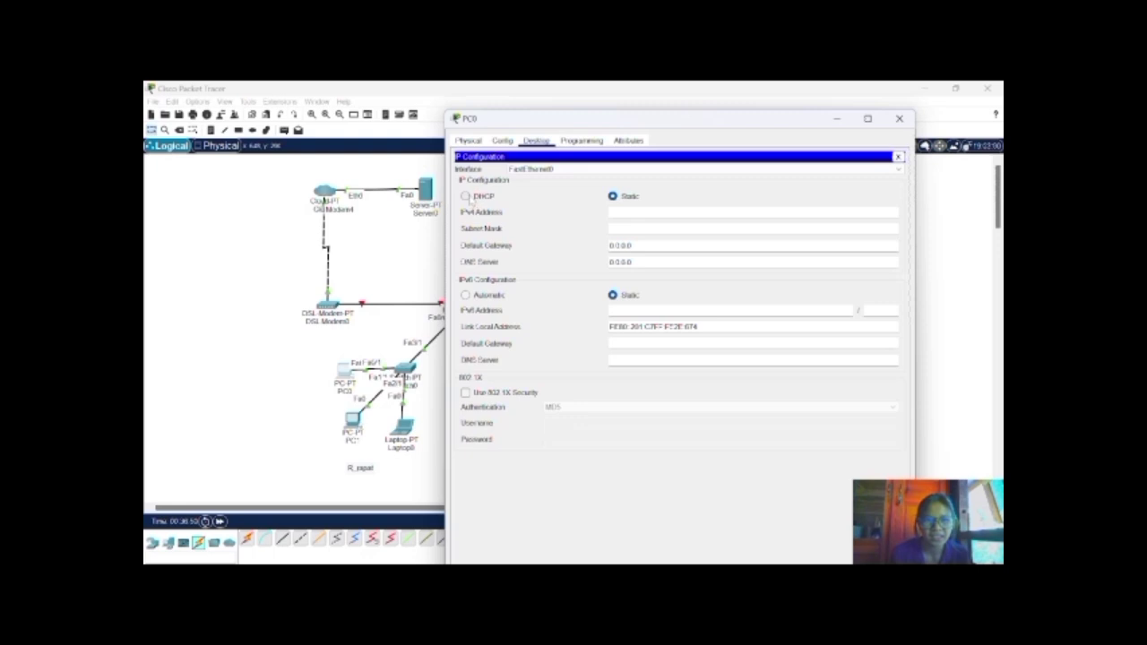
pyautogui.click(465, 196)
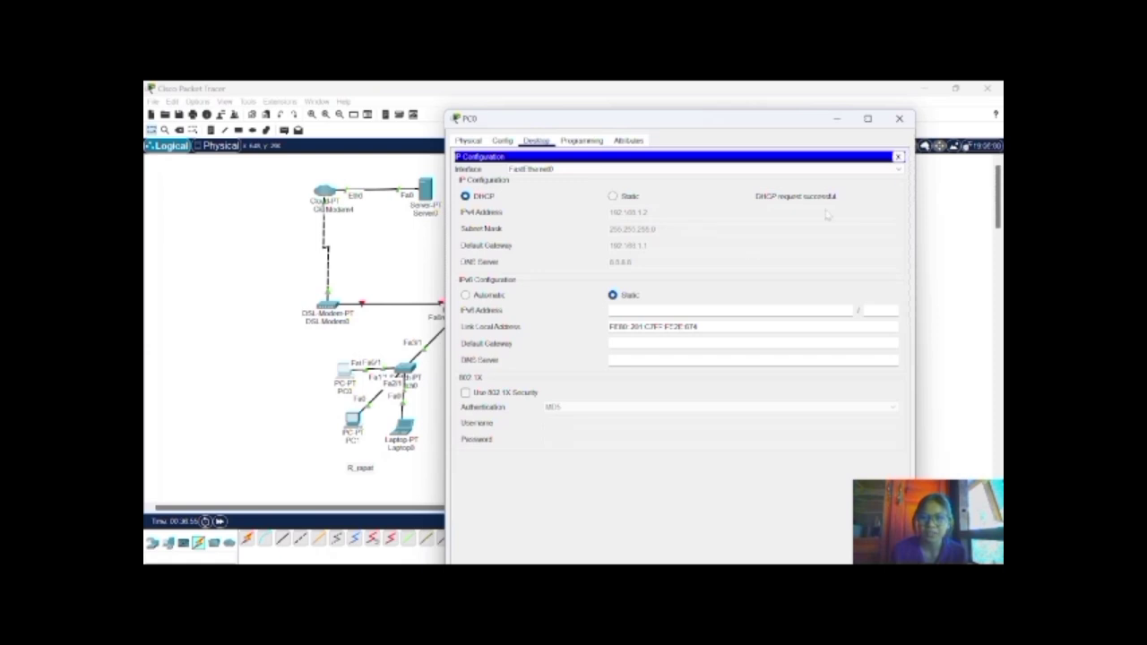
pyautogui.click(845, 119)
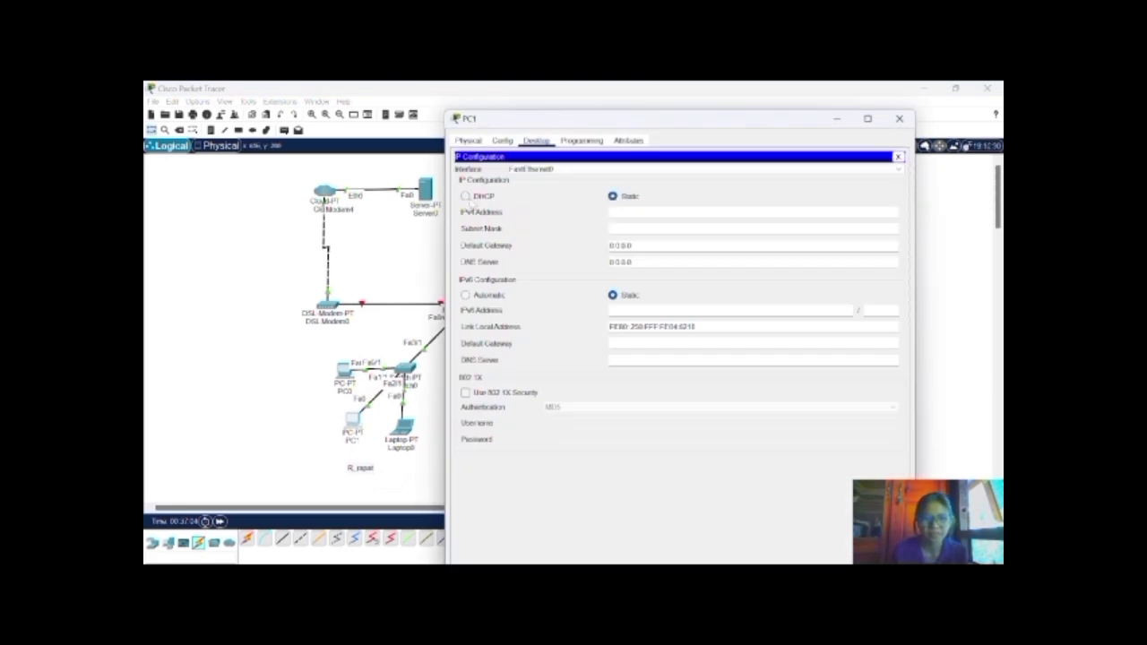
# Switch the IPv4 configuration of PC1 and Laptop0 to DHCP
pyautogui.click(469, 192)
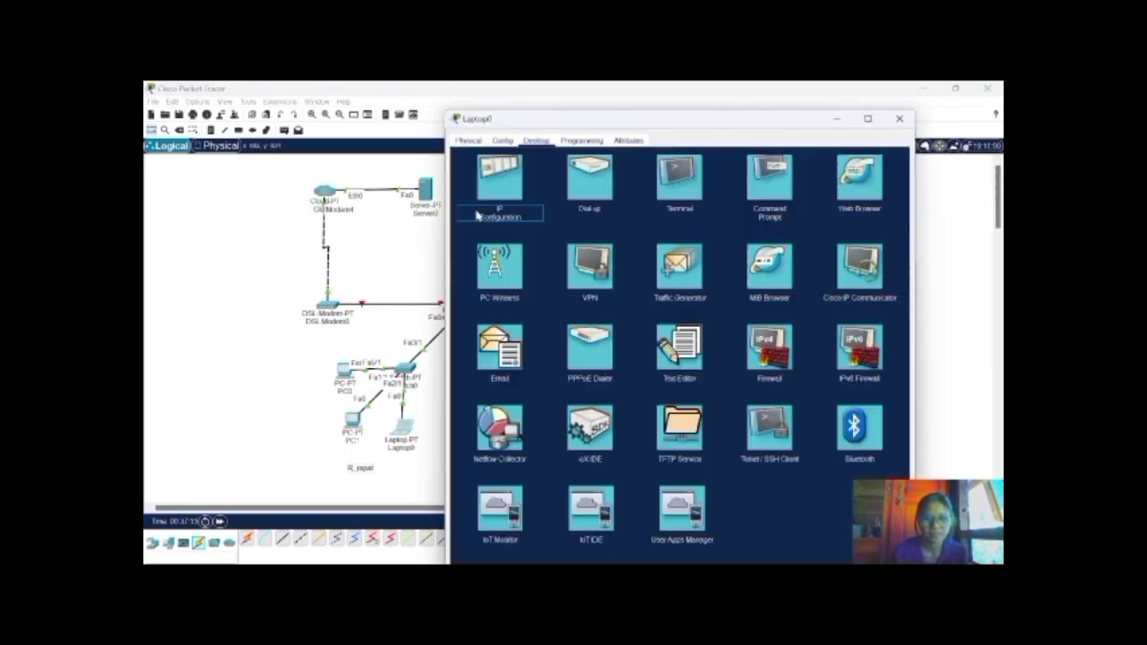
pyautogui.click(475, 215)
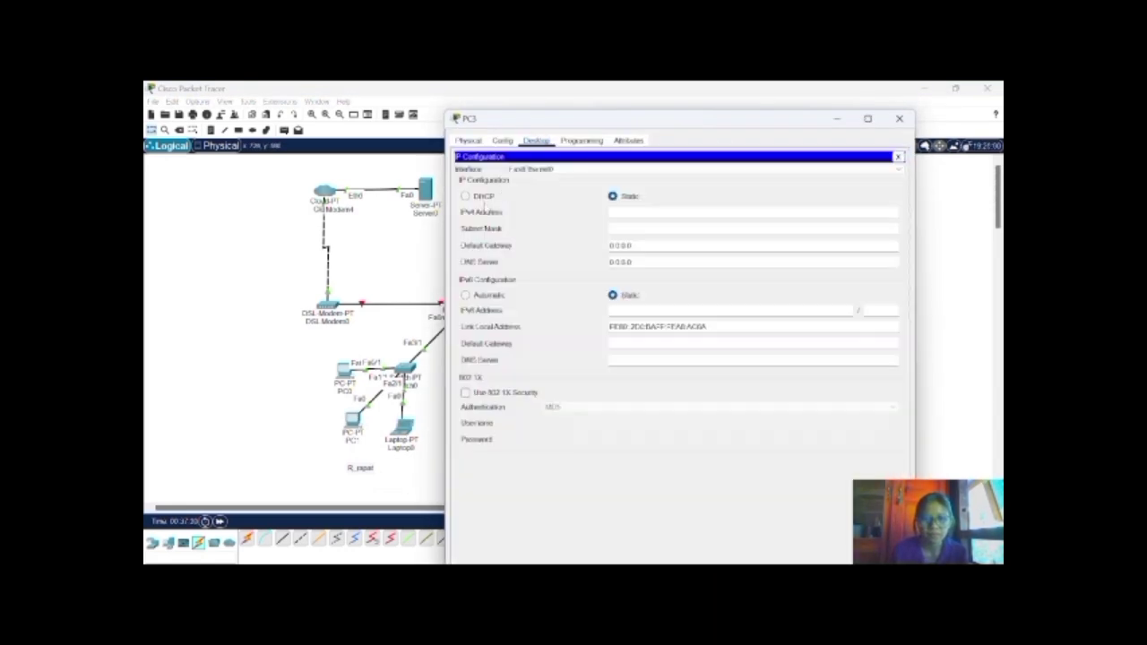
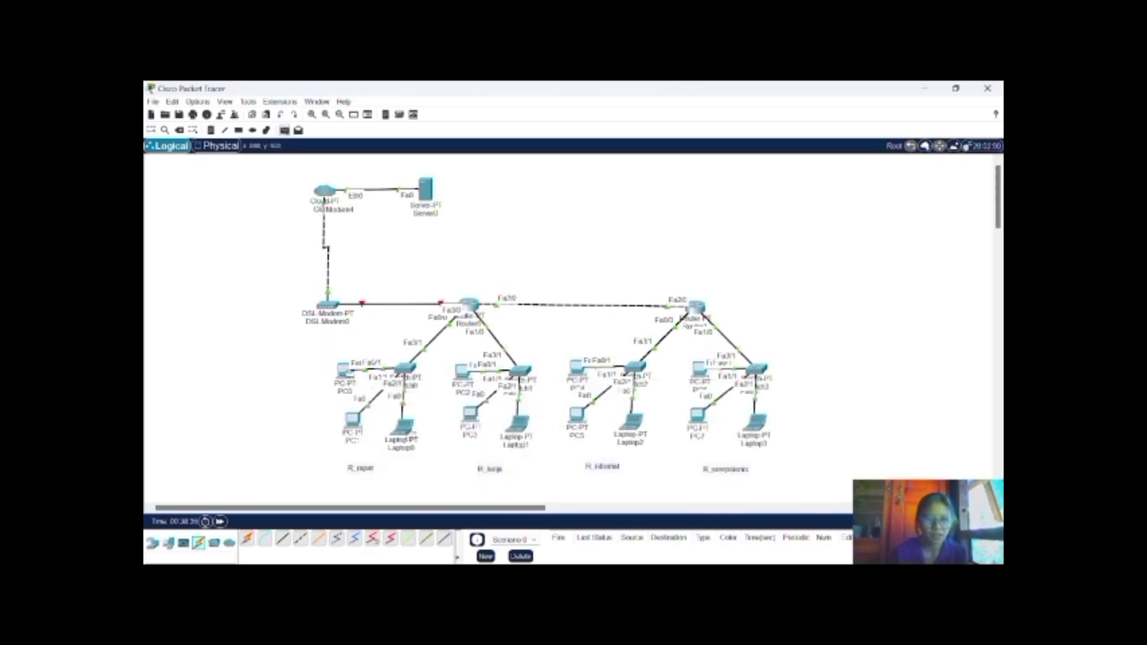
# Test connectivity by sending a simple PDU from PC0 to Laptop0 and another from PC2 to PC3
pyautogui.click(403, 428)
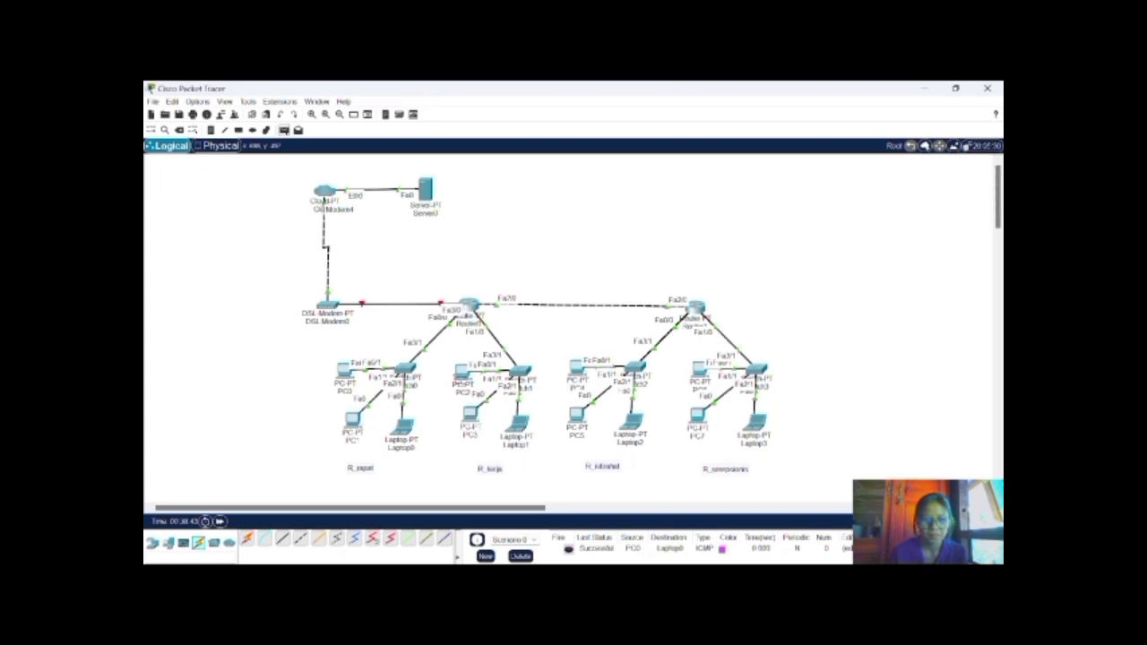
pyautogui.click(472, 414)
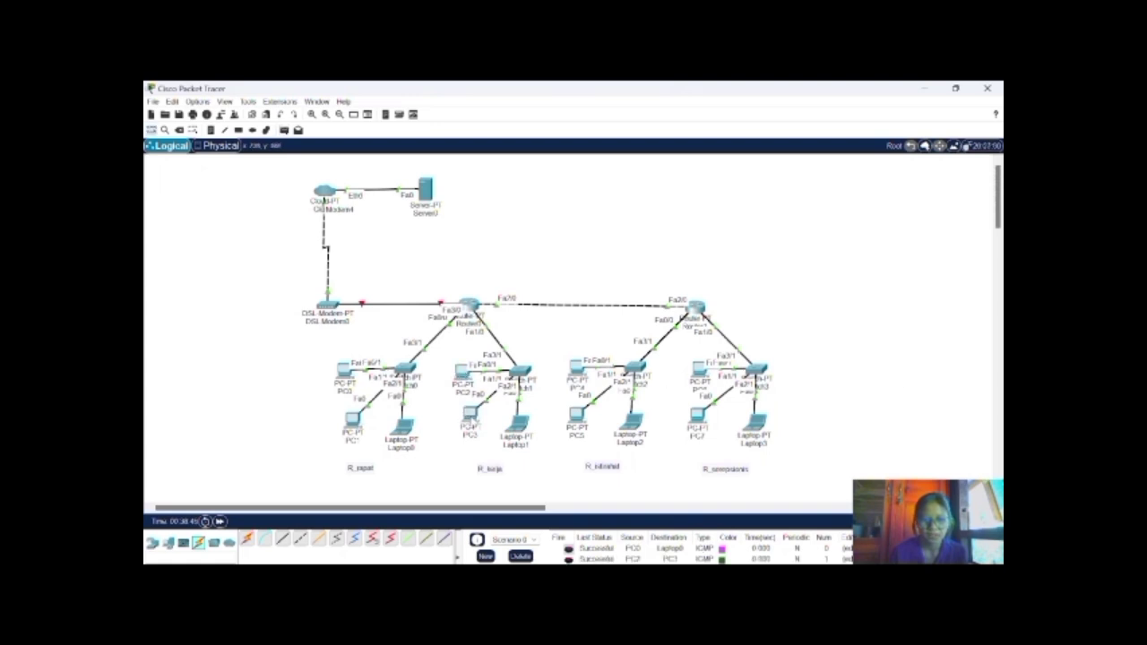
# Test connectivity by sending a simple PDU from PC4 to Laptop2 and review the entries in the PDU list
pyautogui.click(283, 130)
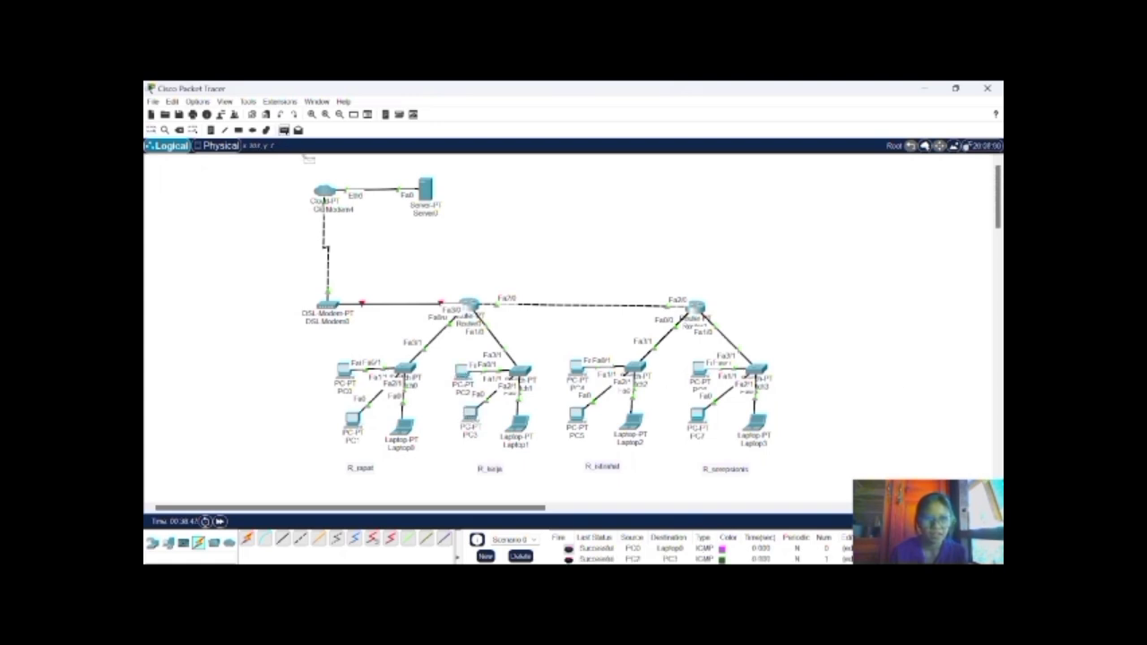
pyautogui.click(578, 376)
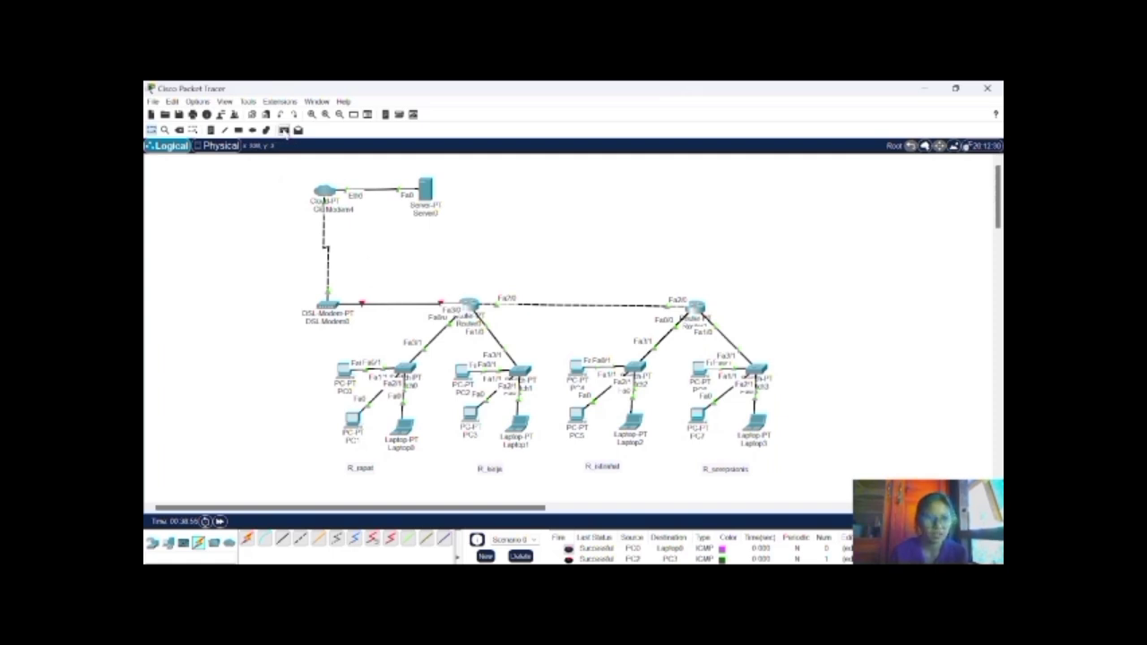
pyautogui.click(283, 130)
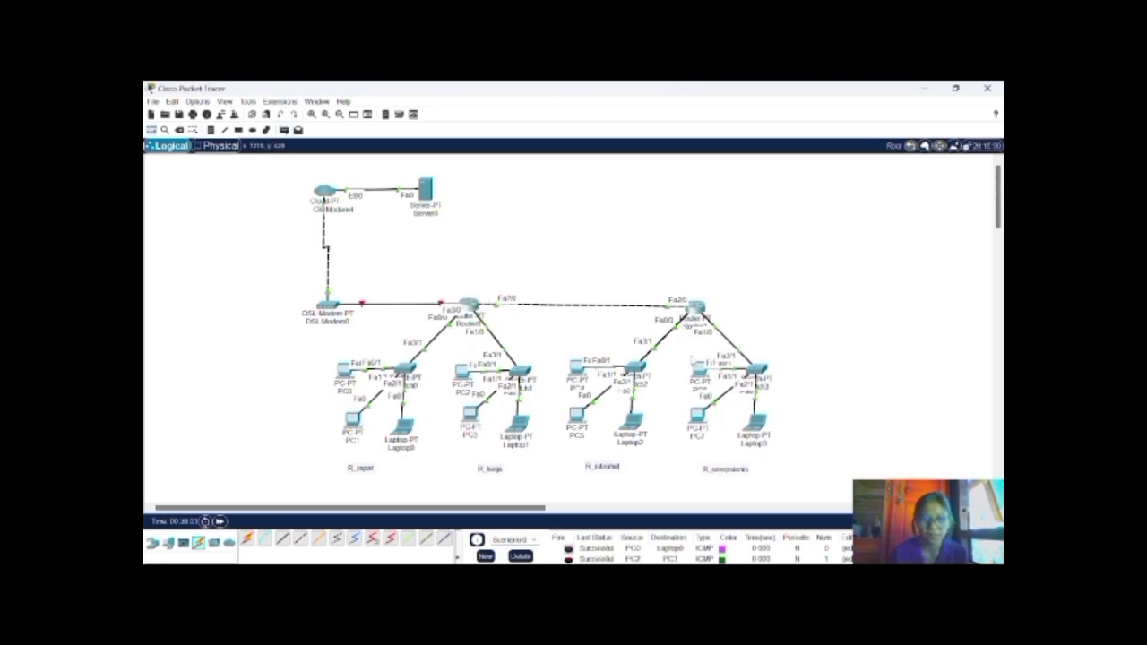
pyautogui.scroll(-1, 661, 554)
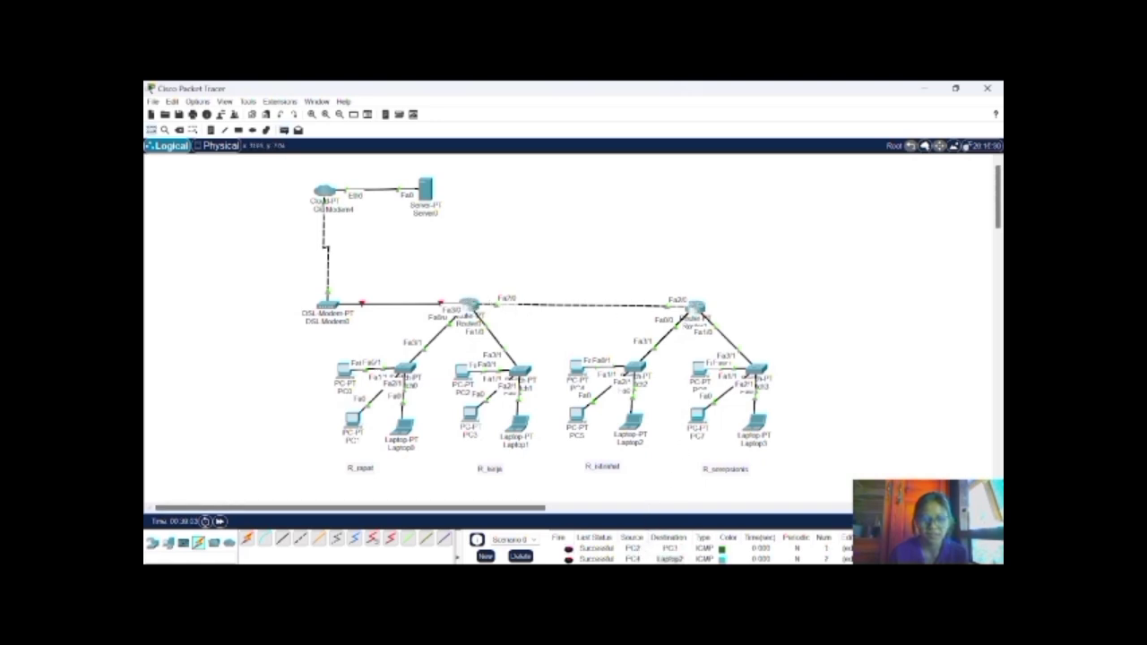
pyautogui.moveTo(708, 564)
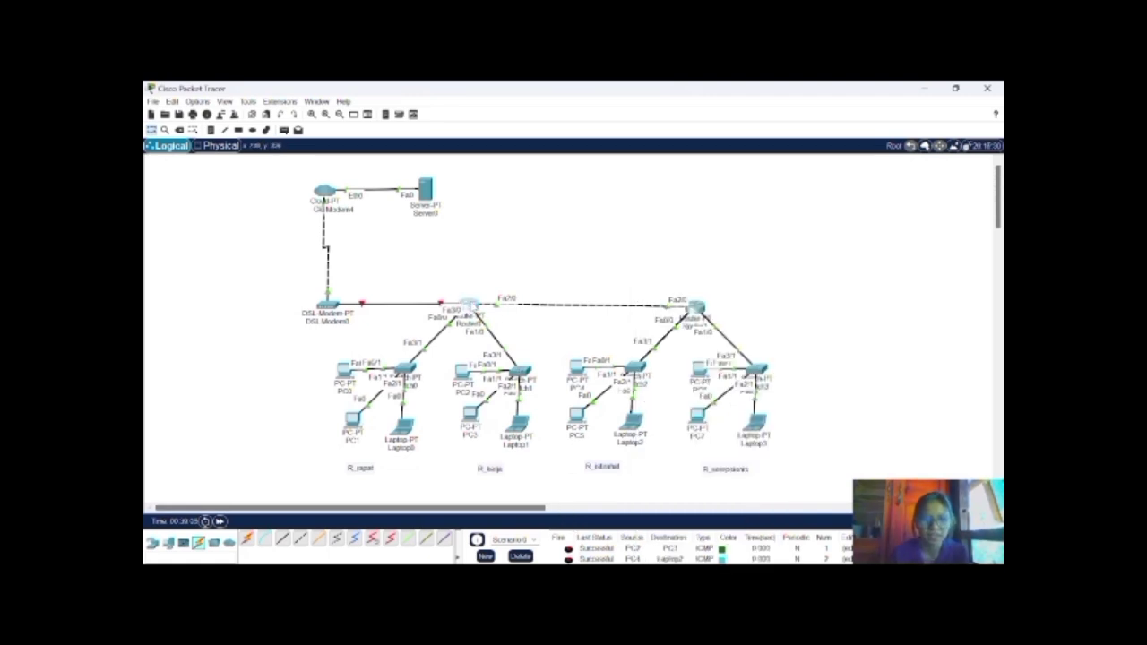
# Open Router0's RIP routing configuration and add the network 192.168.1.0
pyautogui.click(470, 307)
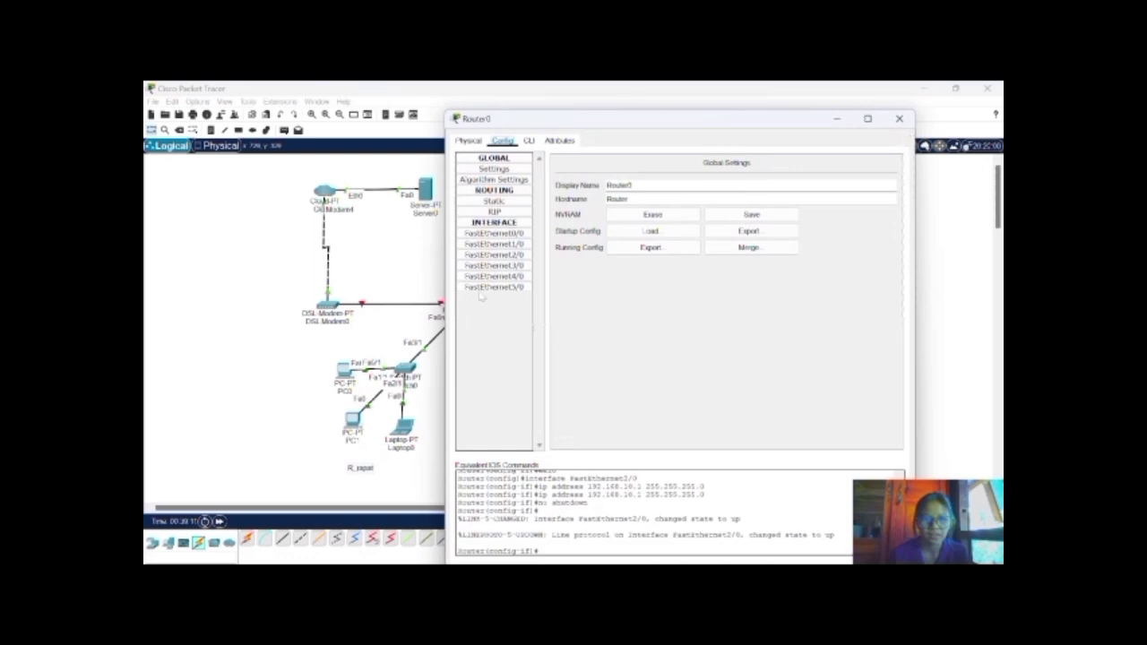
pyautogui.click(516, 213)
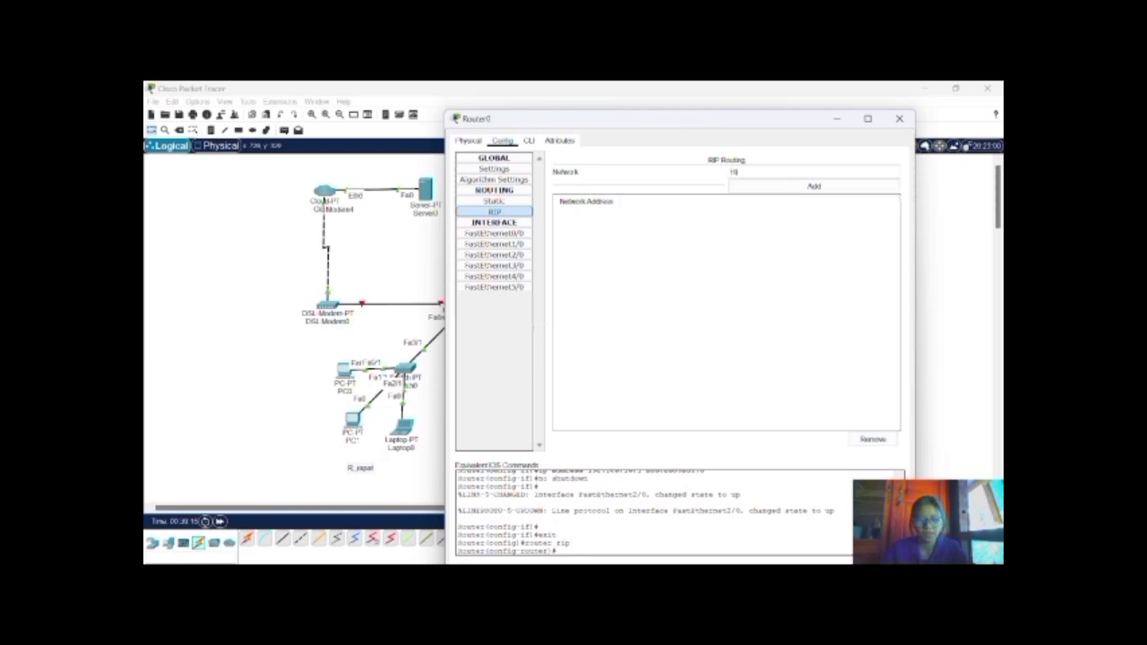
pyautogui.write('.168.')
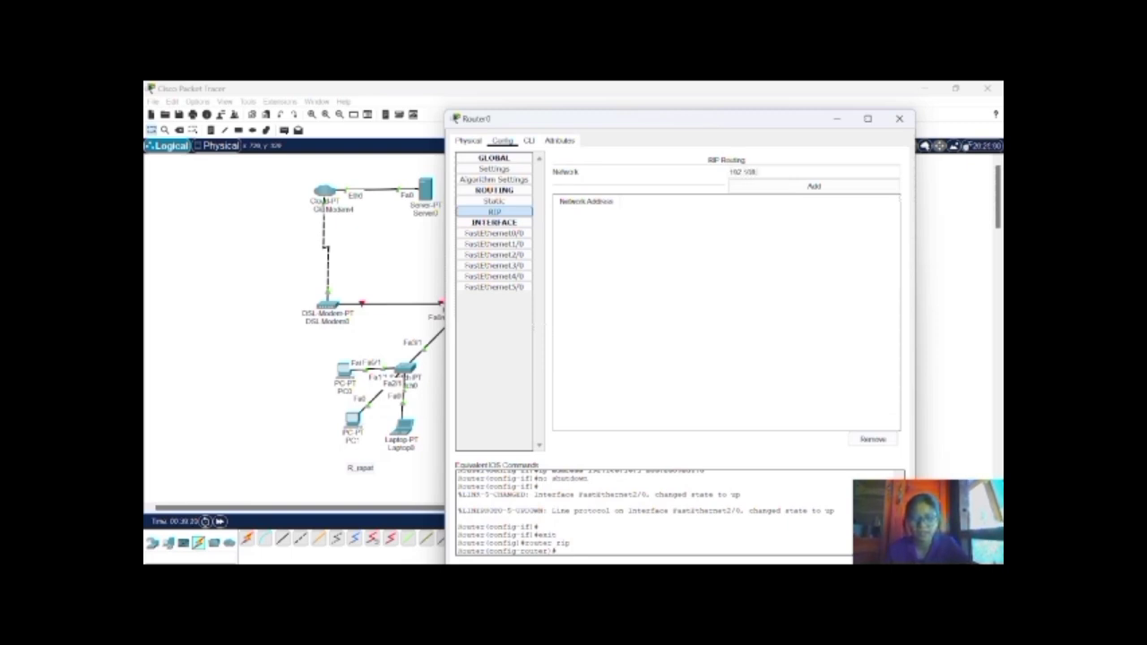
pyautogui.write('1')
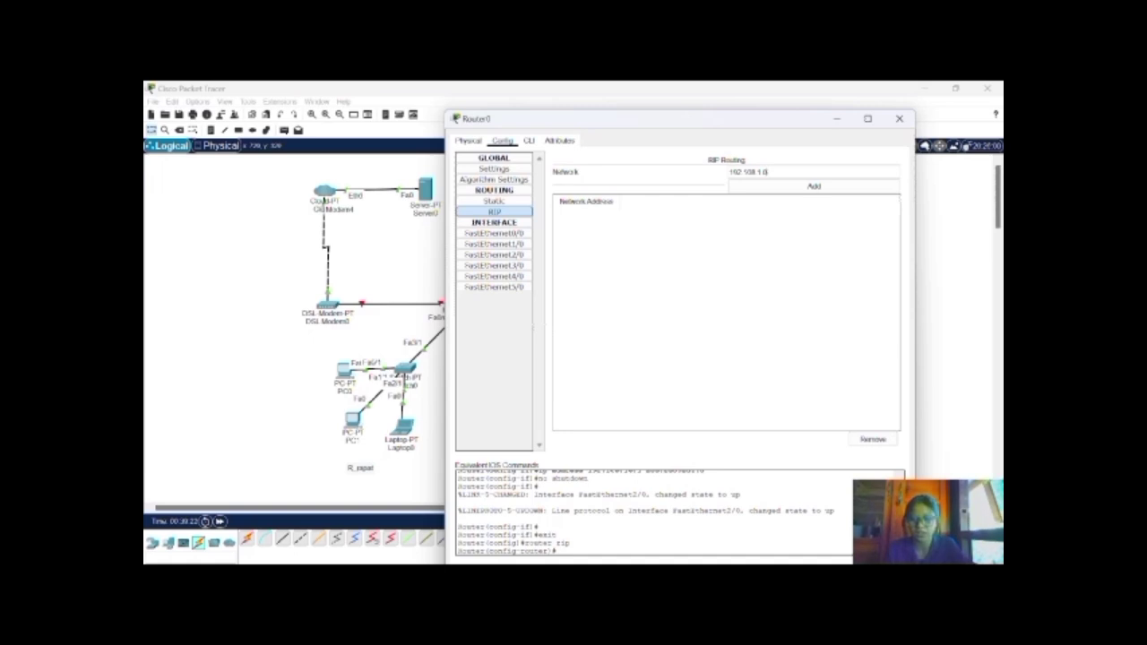
pyautogui.write('.0')
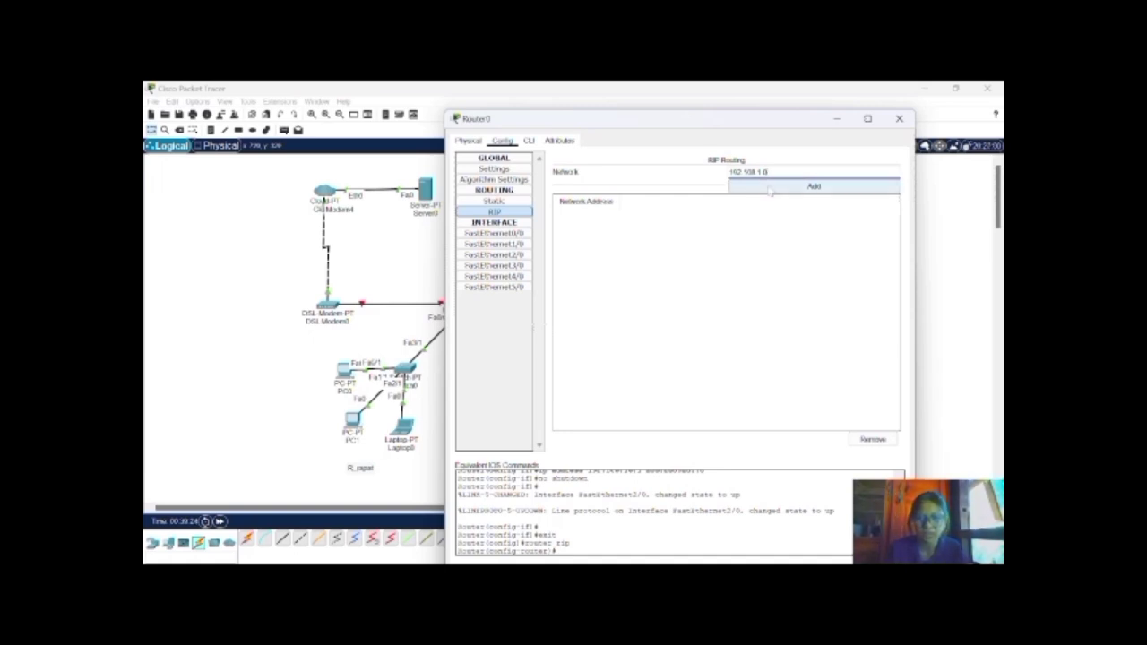
pyautogui.click(769, 188)
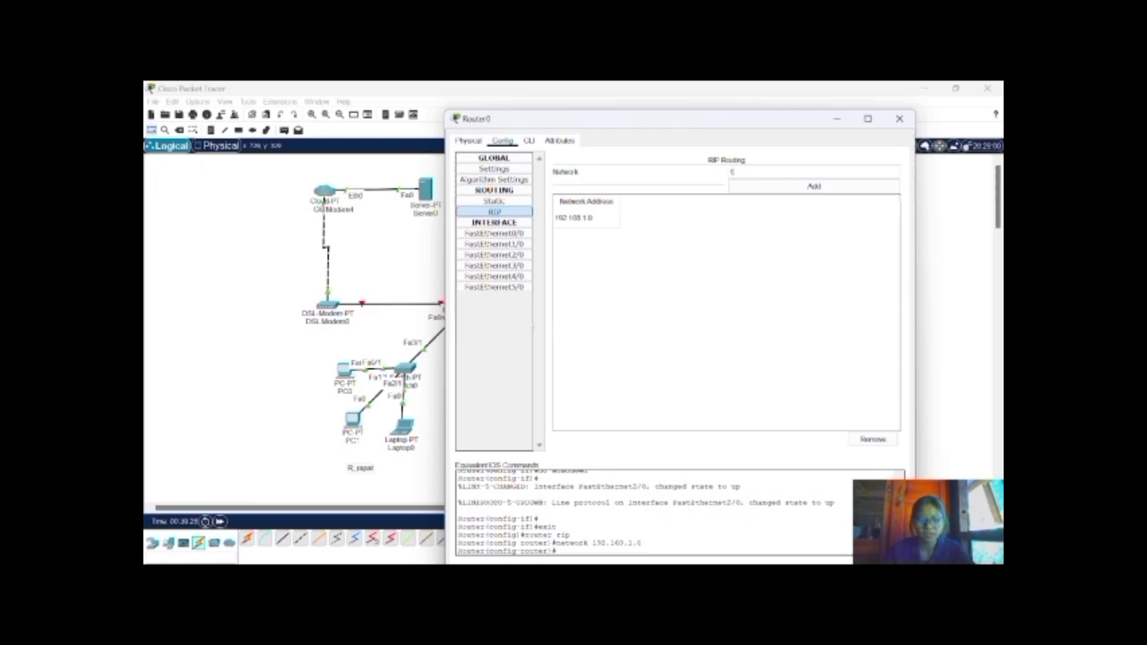
# Add the networks 192.168.2.0 and 192.168.10.0 to Router0's RIP routing and close the router's window
pyautogui.write('192.16')
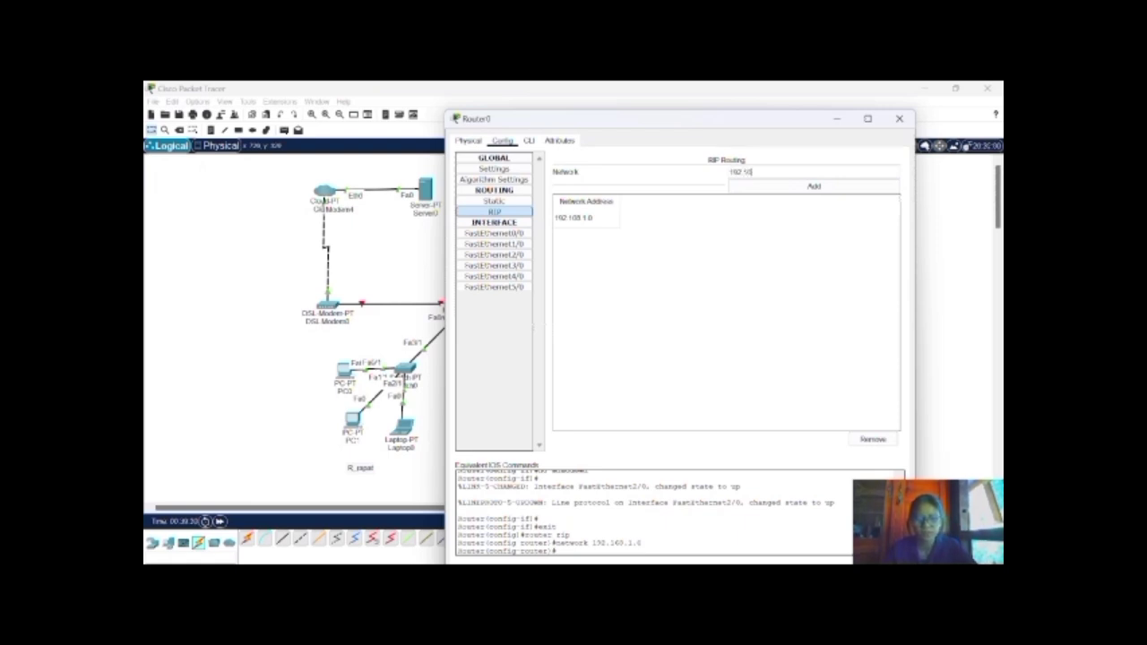
pyautogui.write('8.2.0')
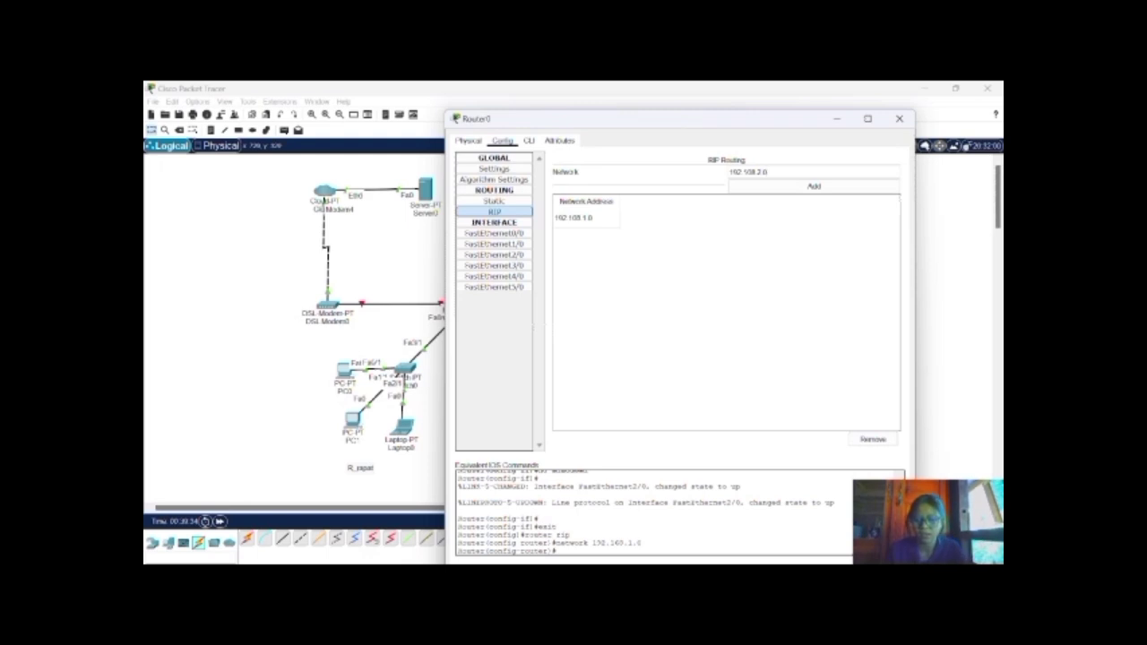
pyautogui.click(763, 188)
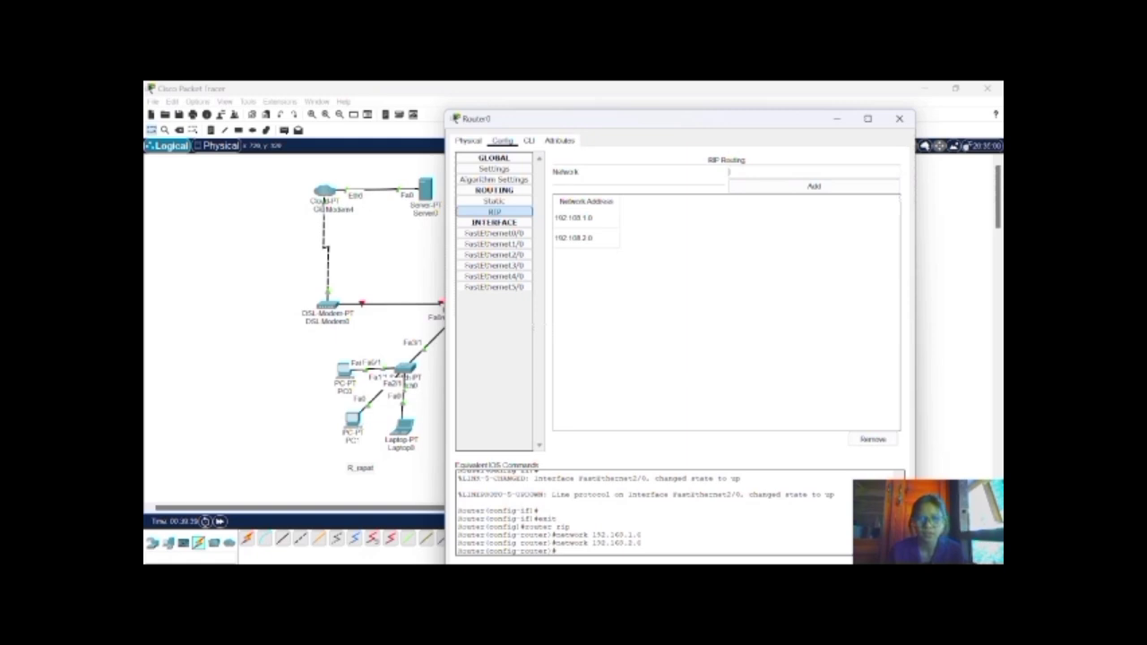
pyautogui.write('192.168.10')
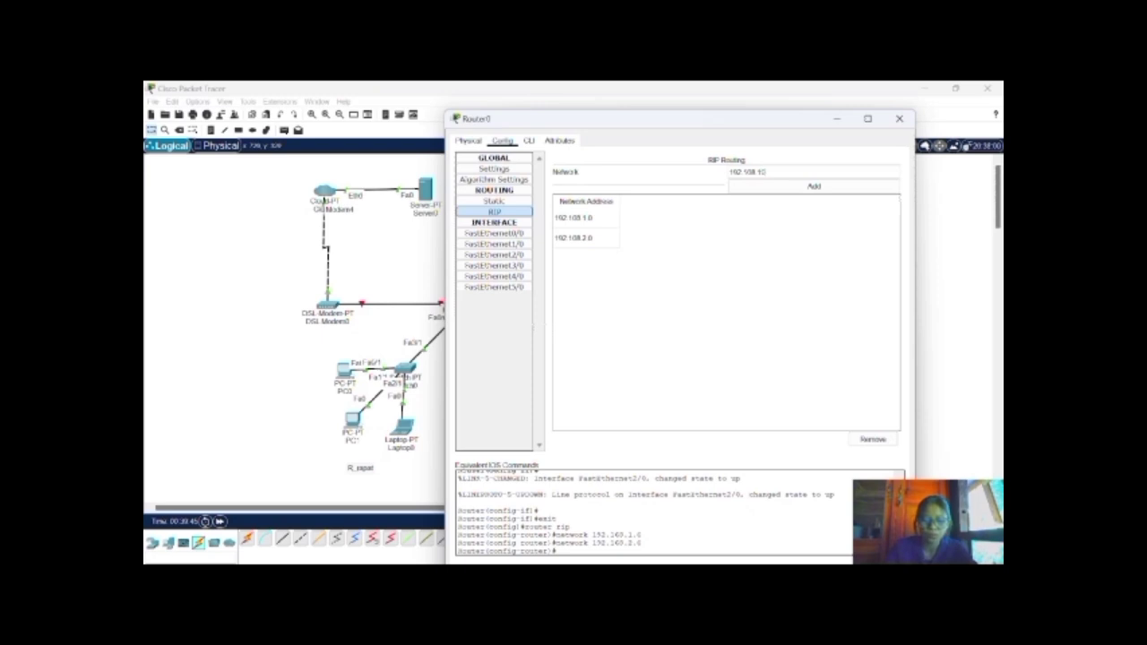
pyautogui.write('.0')
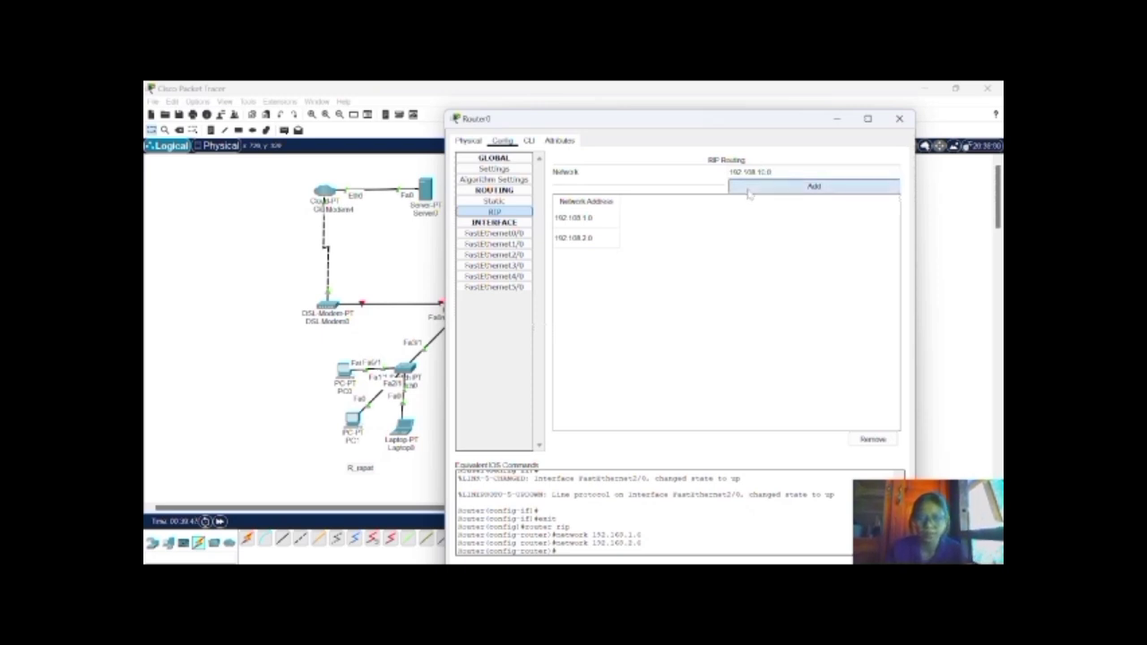
pyautogui.click(749, 193)
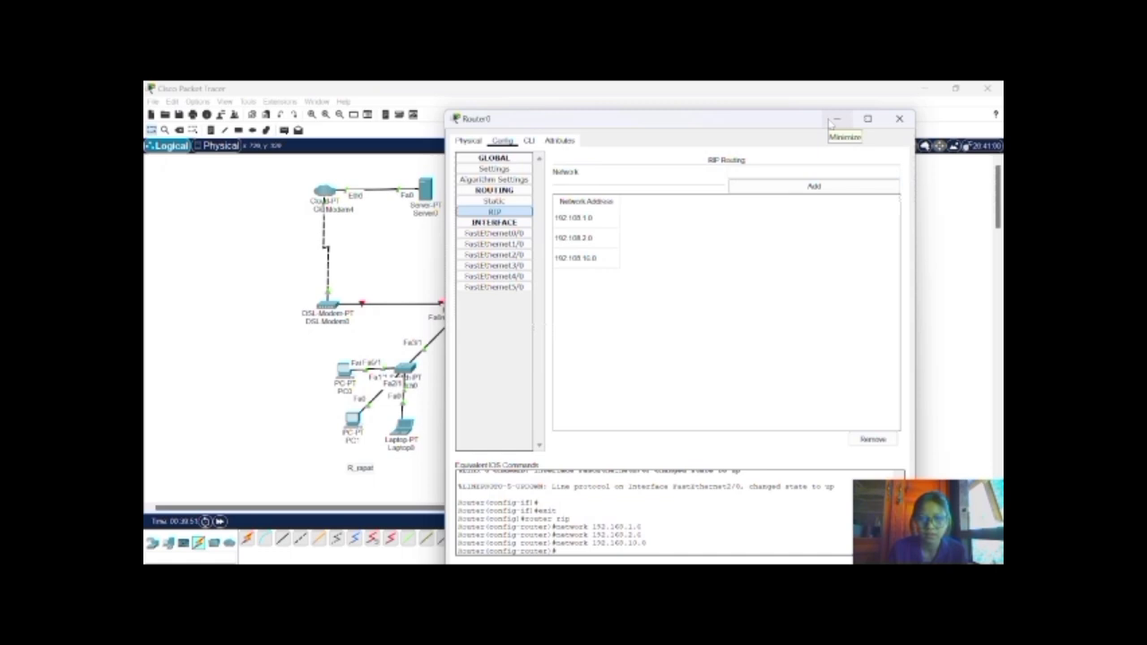
pyautogui.click(899, 119)
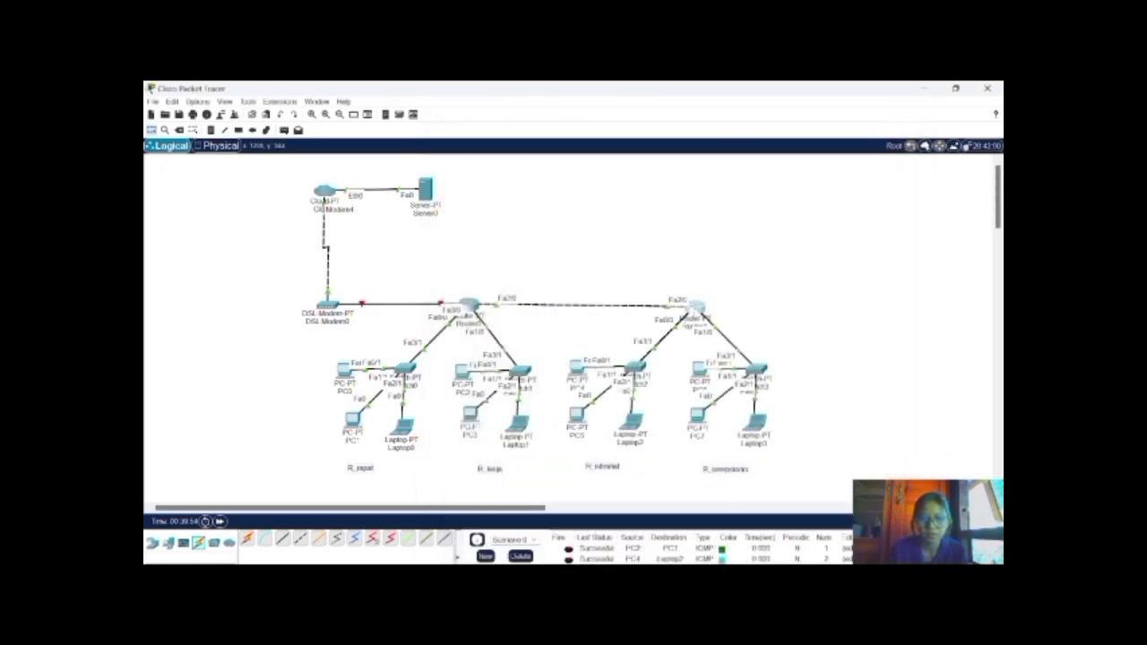
# Open Router1's RIP routing configuration and add the network 192.168.3.0
pyautogui.click(468, 306)
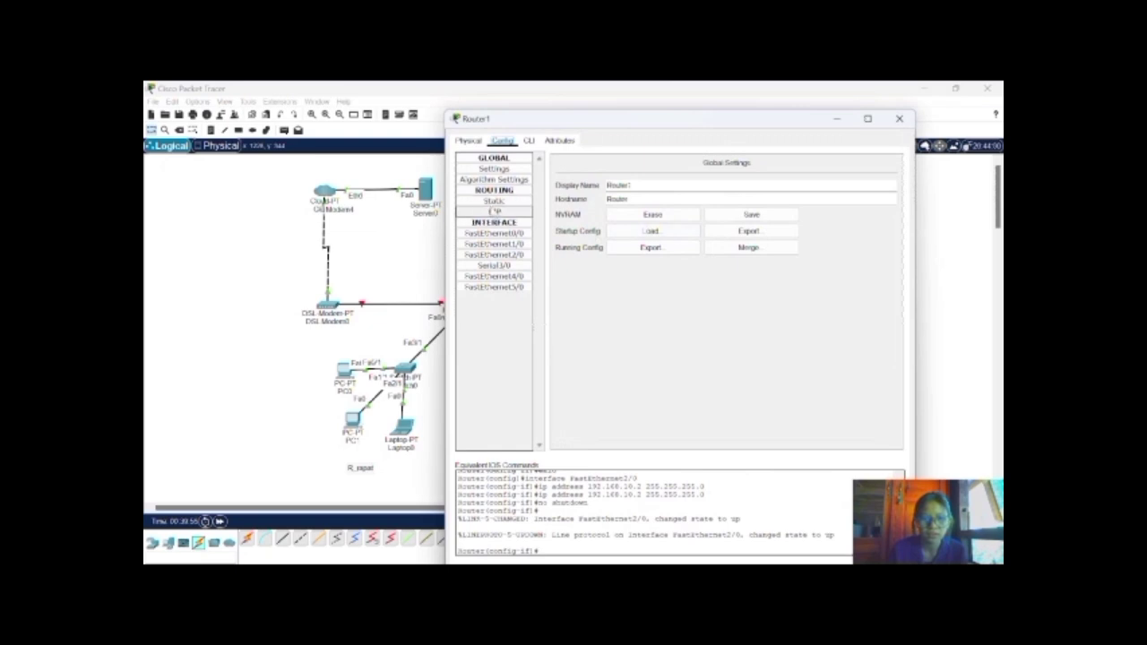
pyautogui.click(494, 211)
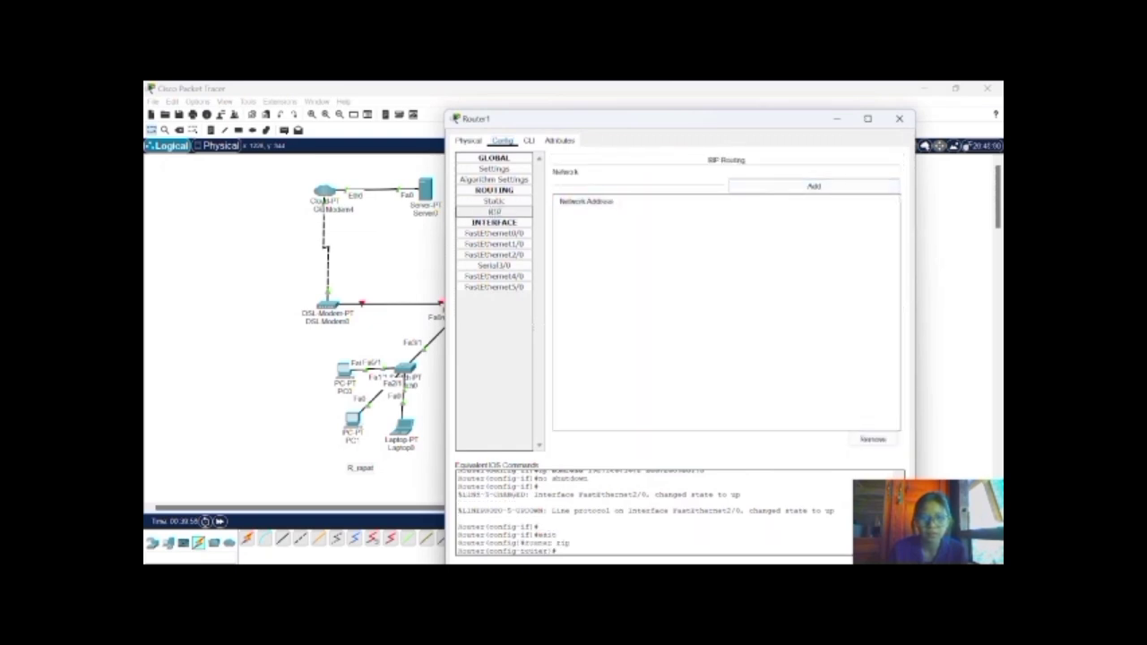
pyautogui.write('192.168')
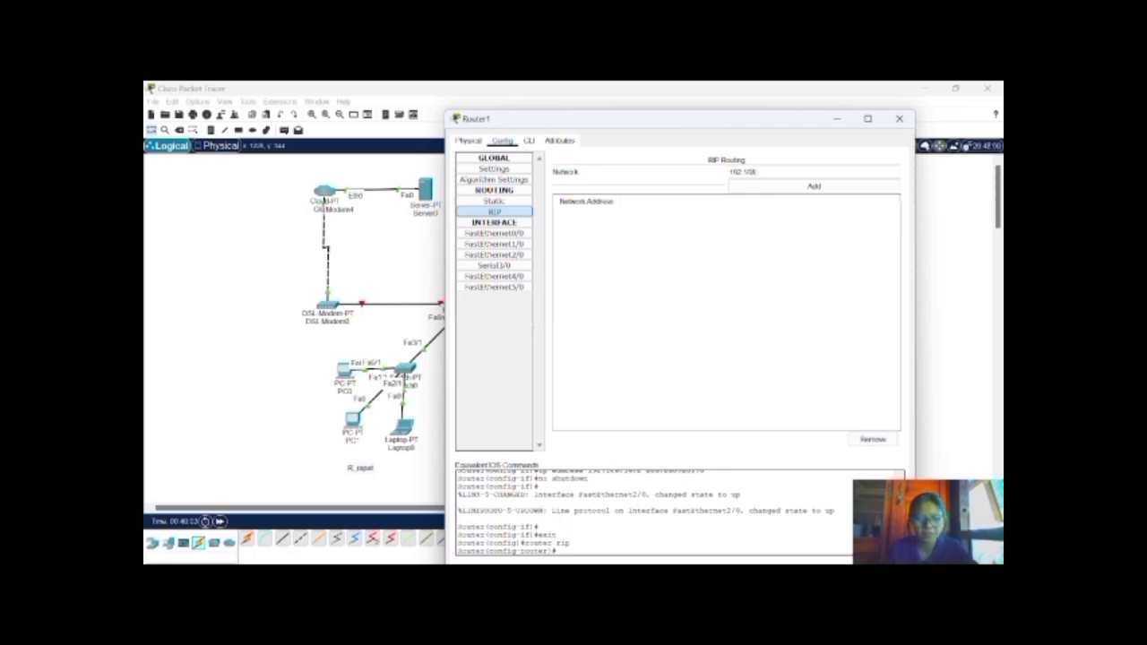
pyautogui.write('.3.0')
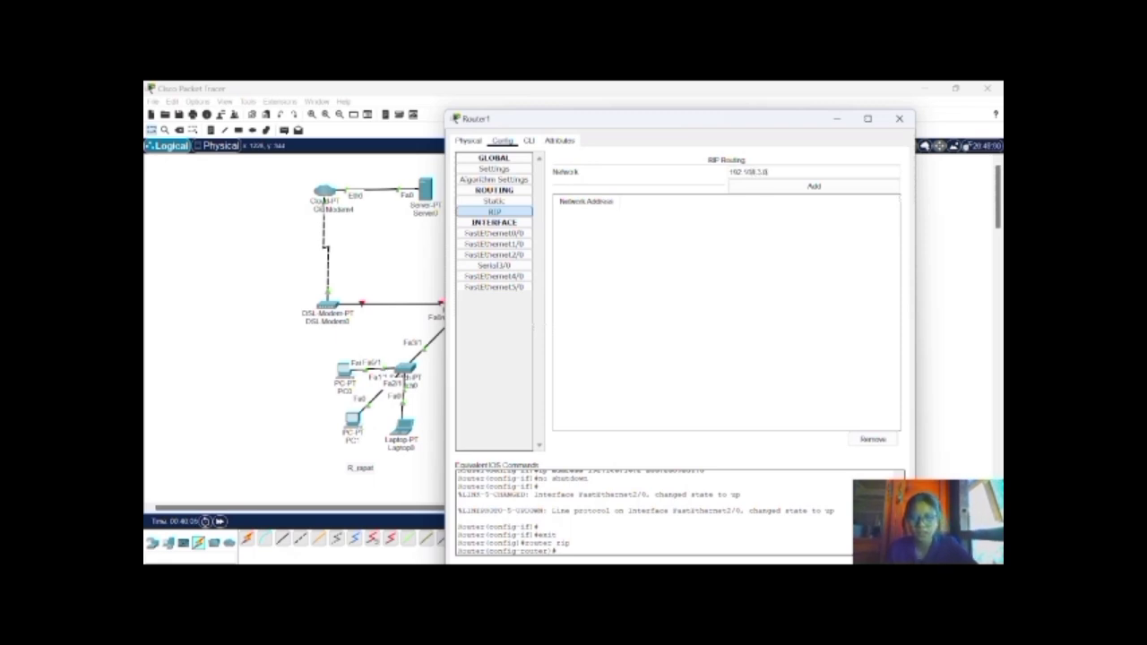
pyautogui.click(764, 188)
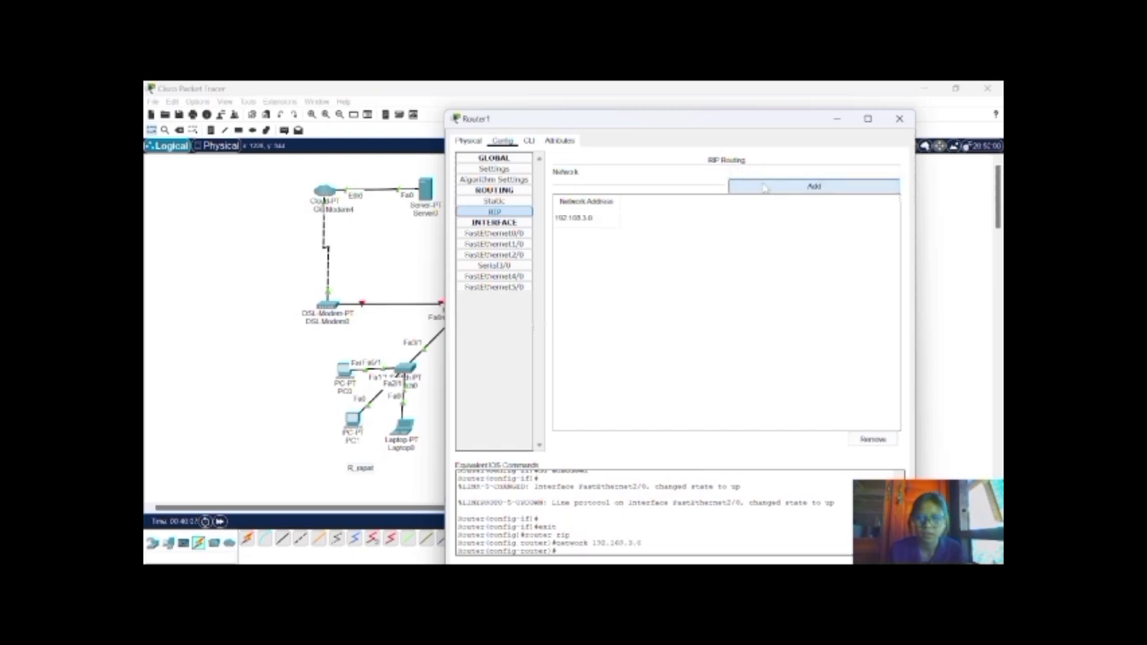
# Add the networks 192.168.4.0 and 192.168.10.0 to Router1's RIP routing and close the router's window
pyautogui.write('192.168.4.0')
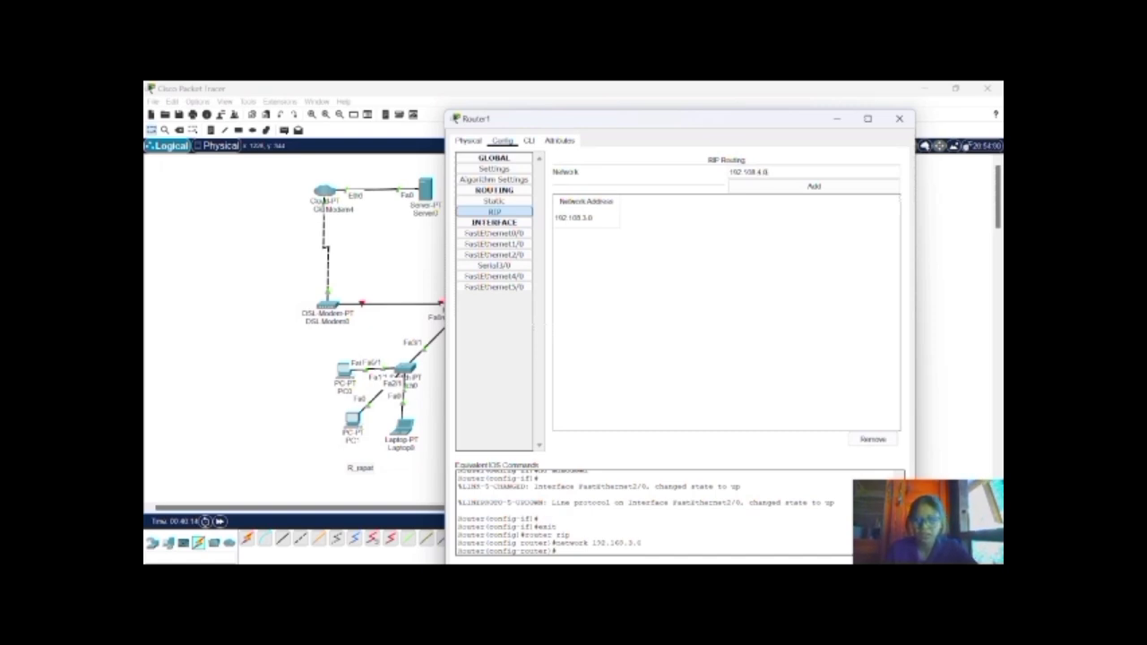
pyautogui.click(814, 185)
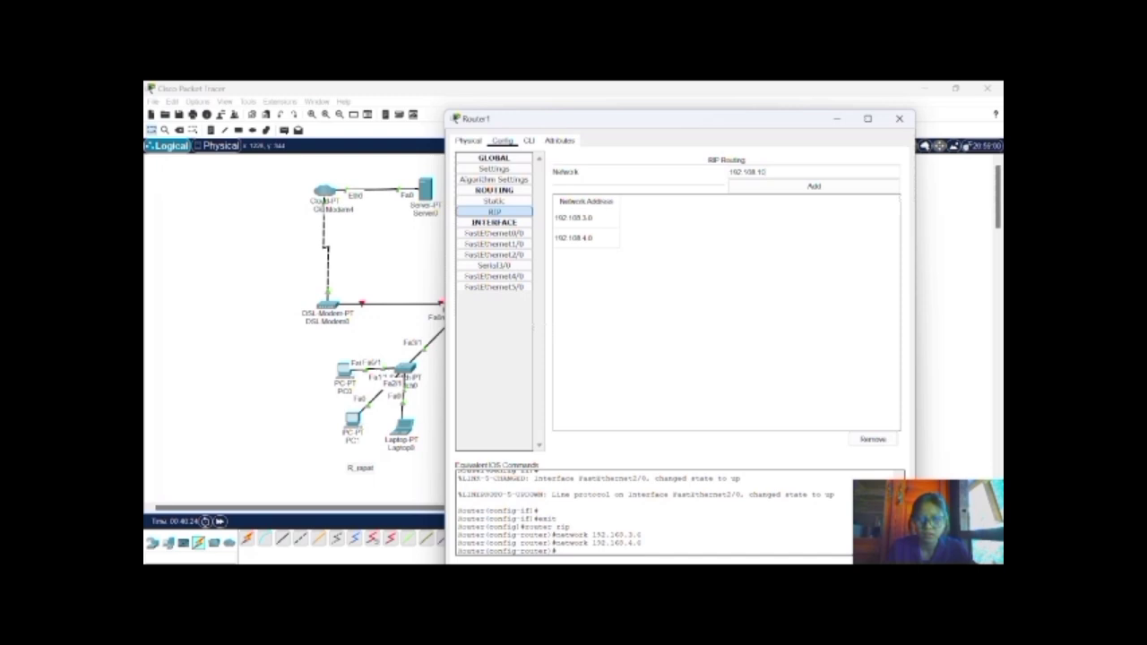
pyautogui.click(755, 185)
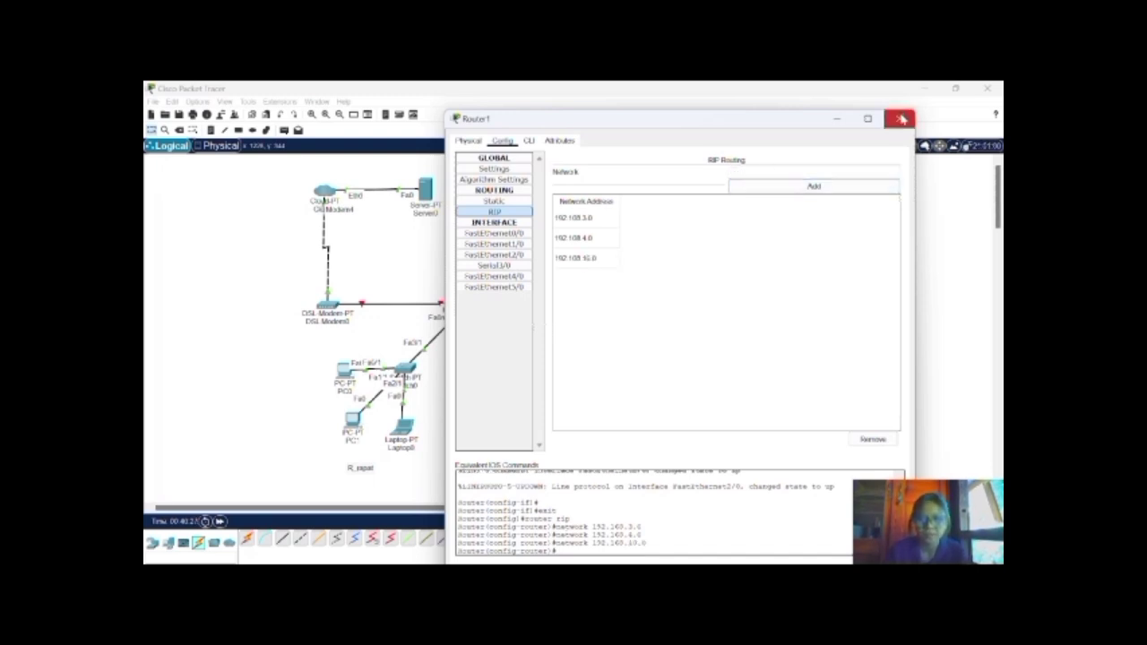
pyautogui.click(900, 119)
# Delete the current scenario's PDU tests and send a new simple PDU from Router0 to Router1
pyautogui.click(521, 557)
pyautogui.click(284, 131)
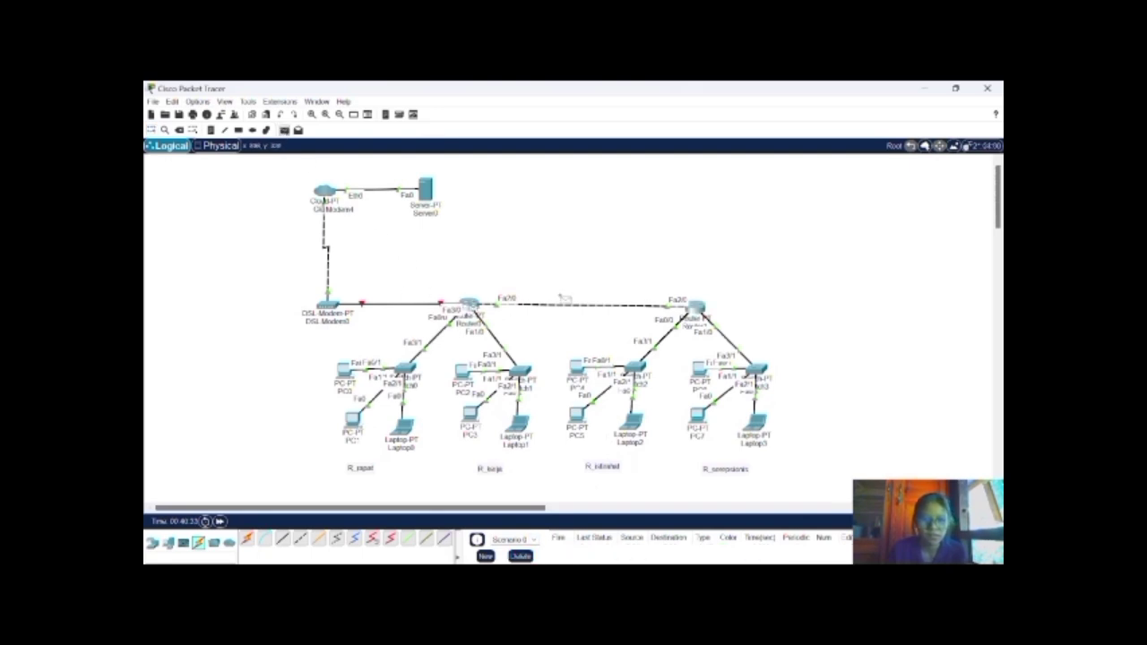
pyautogui.click(695, 307)
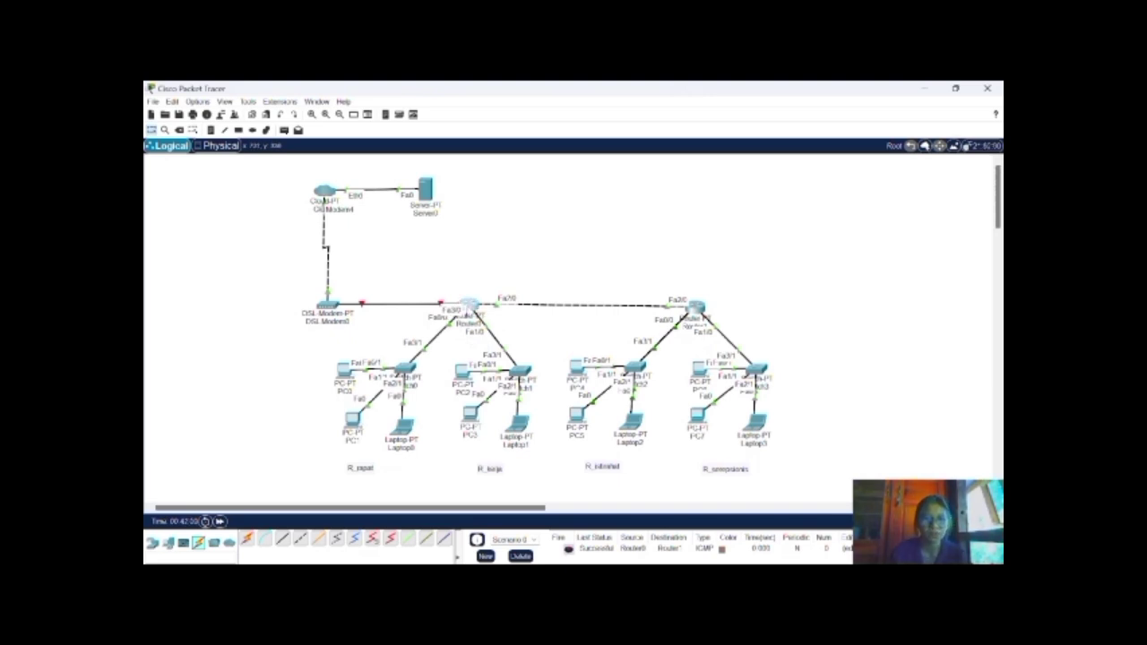
# Set Router0's FastEthernet3/0 to IP address 192.168.20.1 with mask 255.255.255.0, enable the port and close the router's window
pyautogui.click(468, 309)
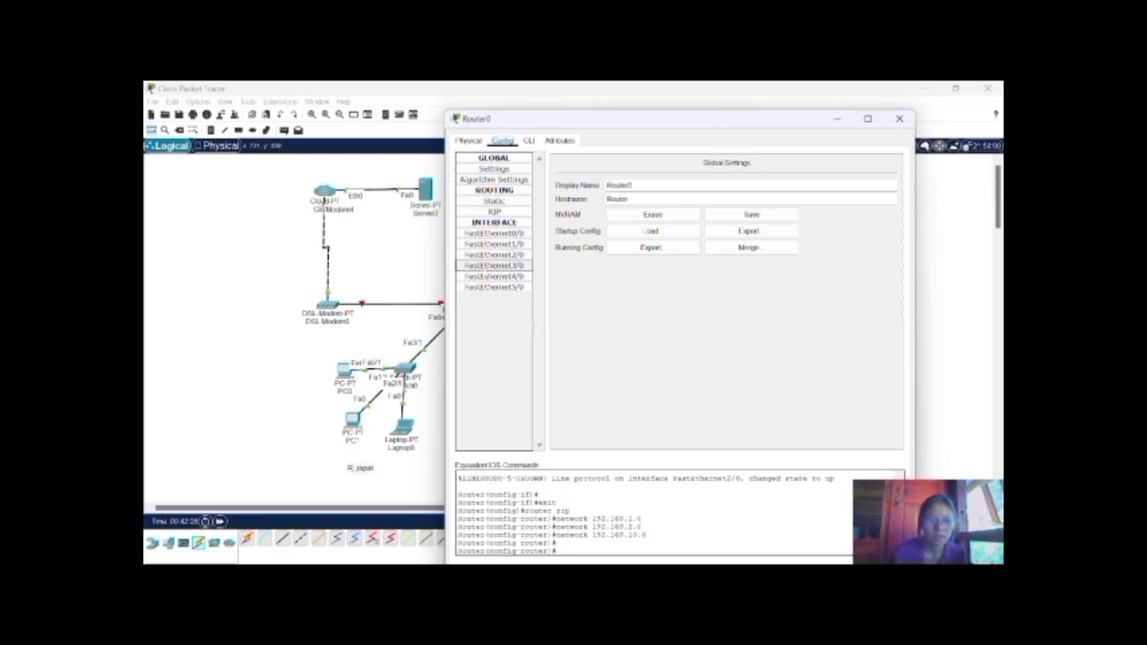
pyautogui.moveTo(616, 124); pyautogui.dragTo(658, 125)
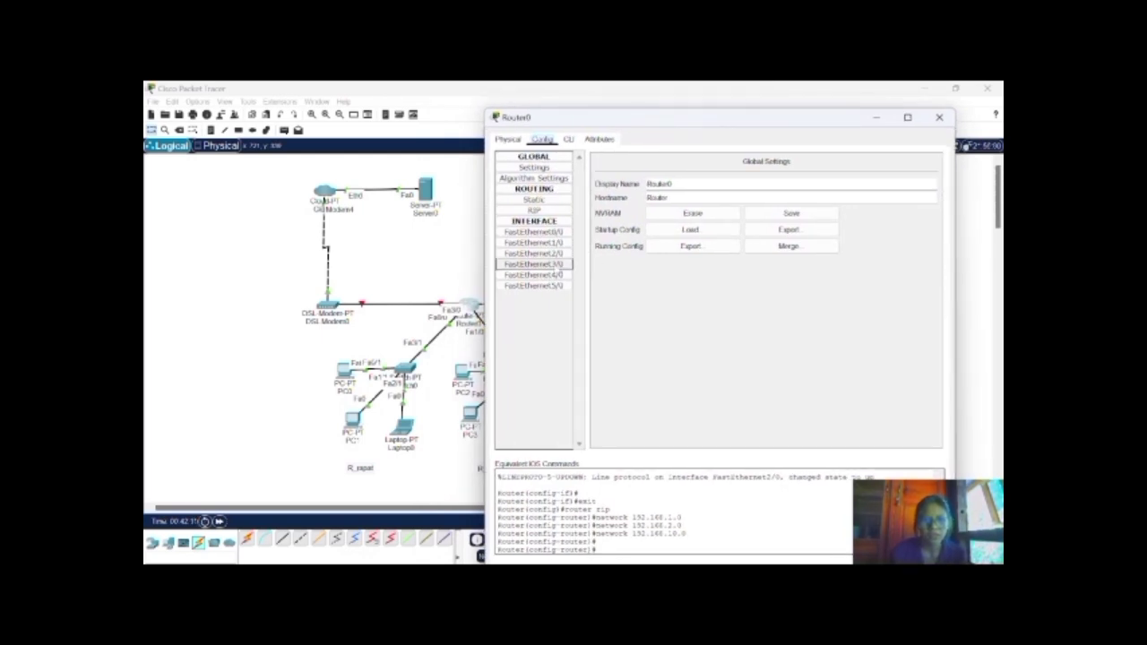
pyautogui.click(535, 264)
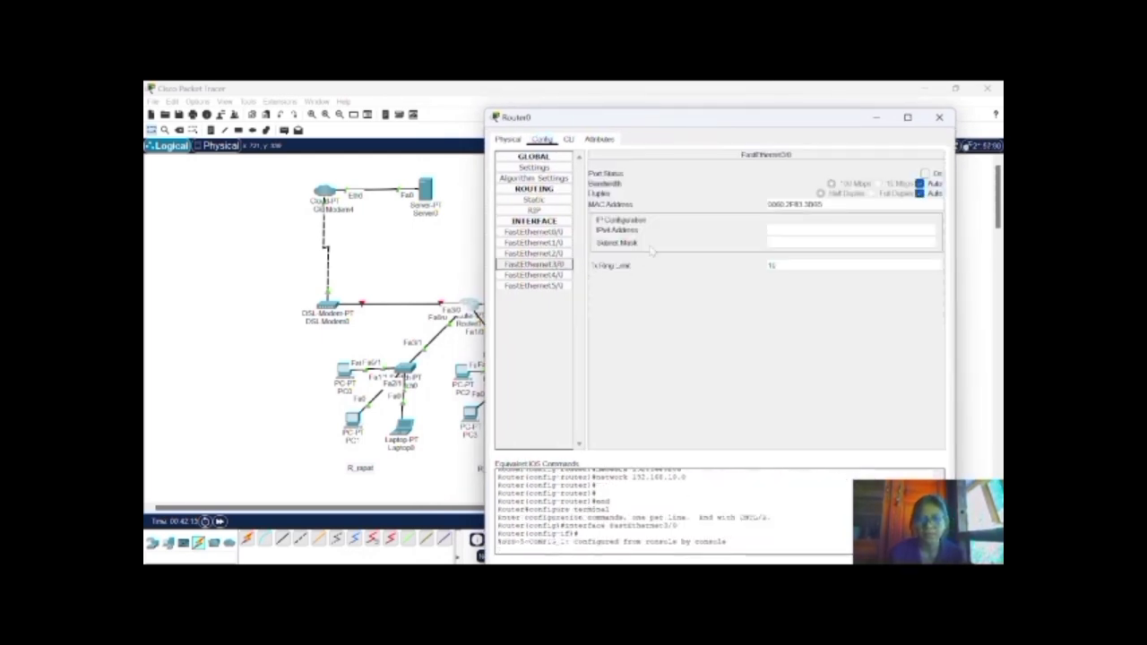
pyautogui.click(851, 230)
pyautogui.write('192.1')
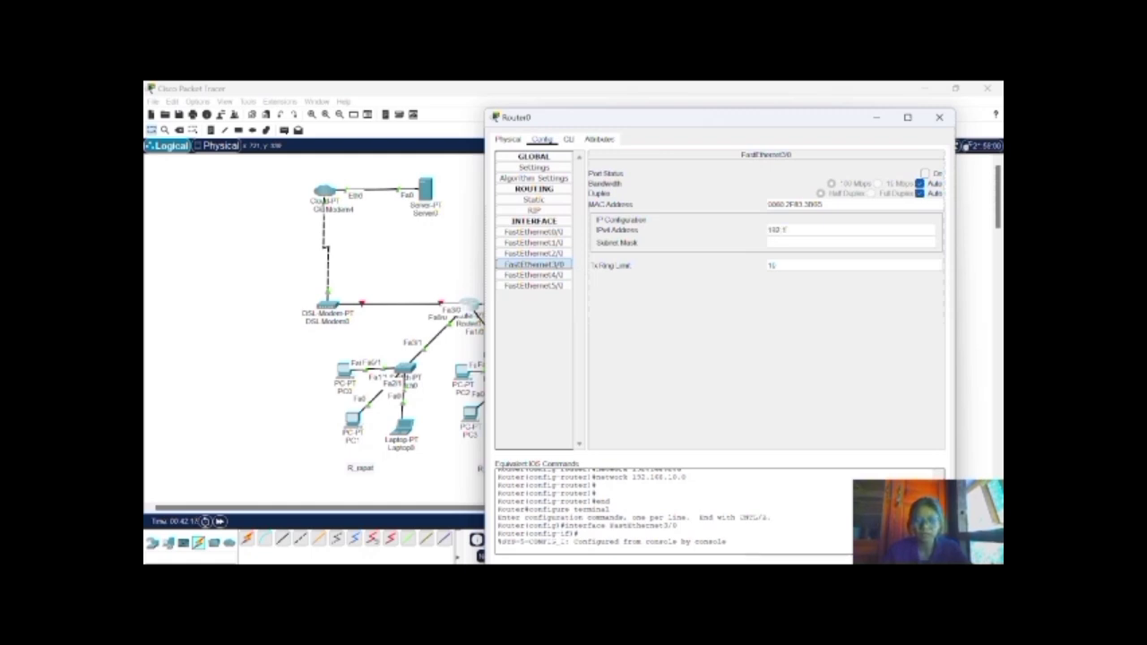
pyautogui.write('68.20')
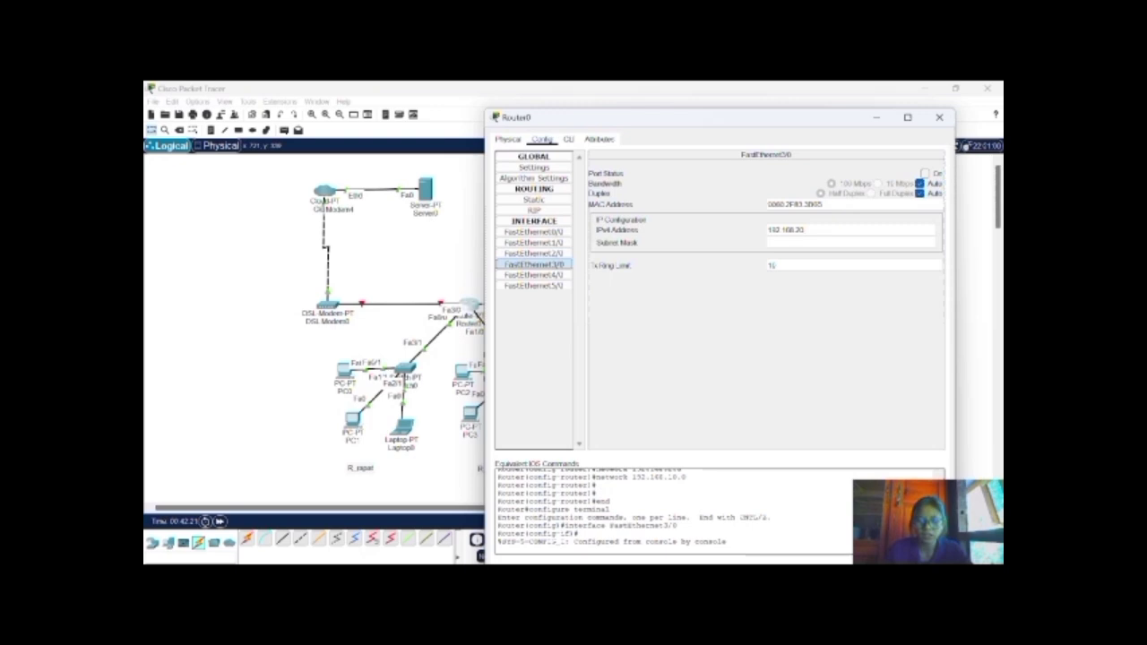
pyautogui.write('.1')
pyautogui.press('Tab')
pyautogui.click(779, 242)
pyautogui.click(926, 173)
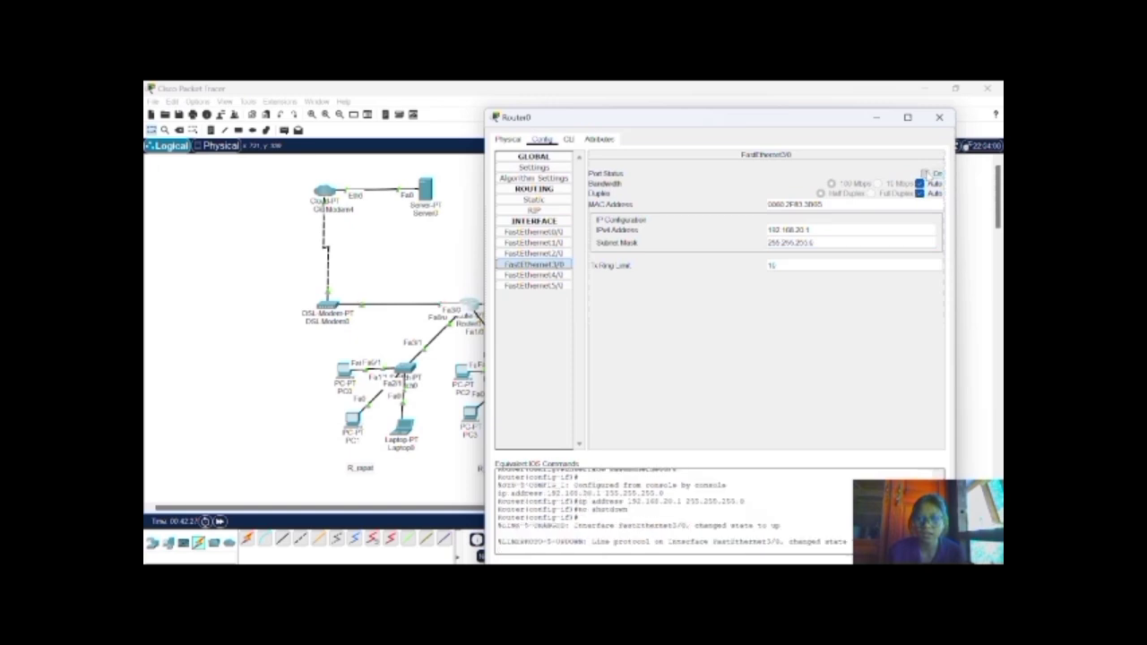
pyautogui.click(938, 120)
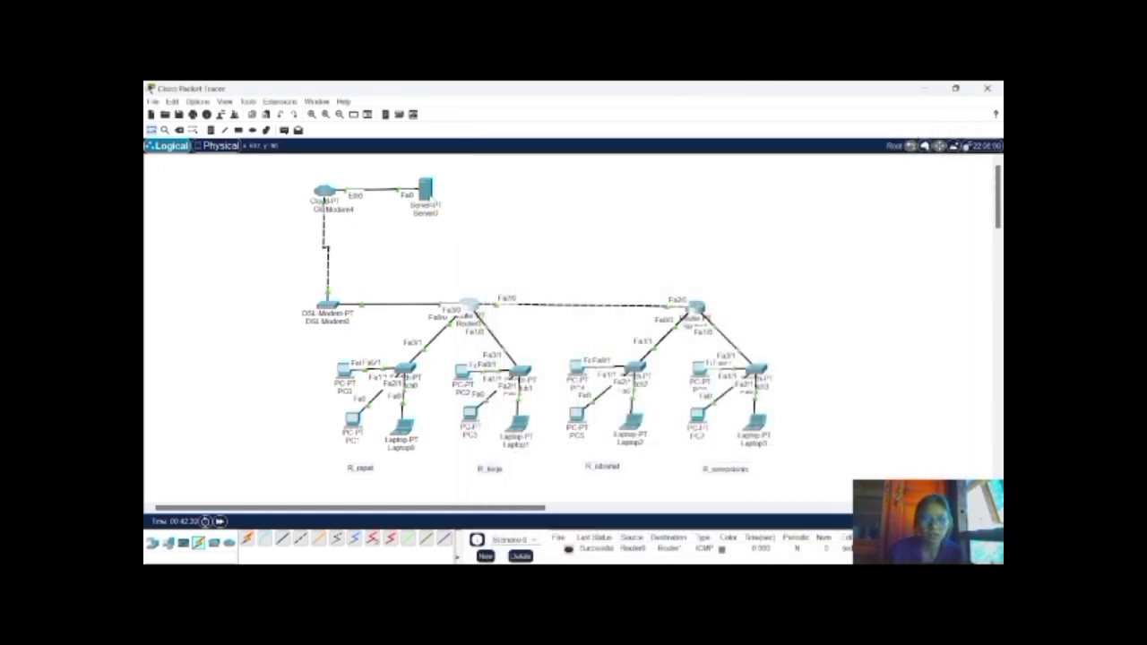
# Set Server0's static IPv4 address to 192.168.20.2 with subnet mask 255.255.255.0 in its IP configuration
pyautogui.click(426, 190)
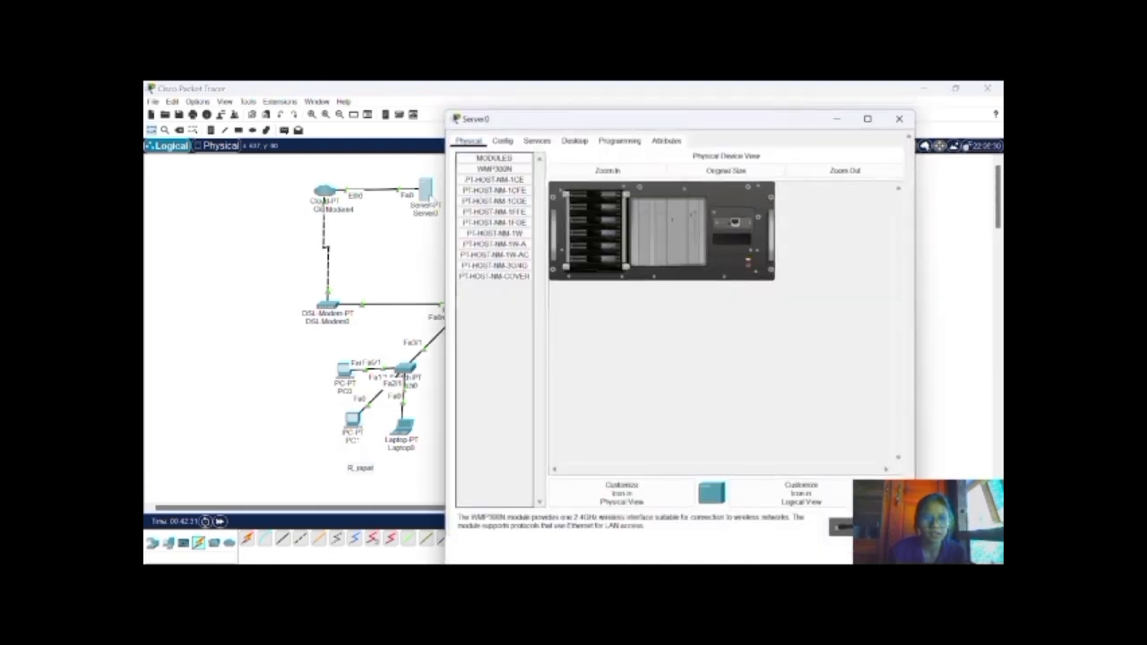
pyautogui.click(570, 143)
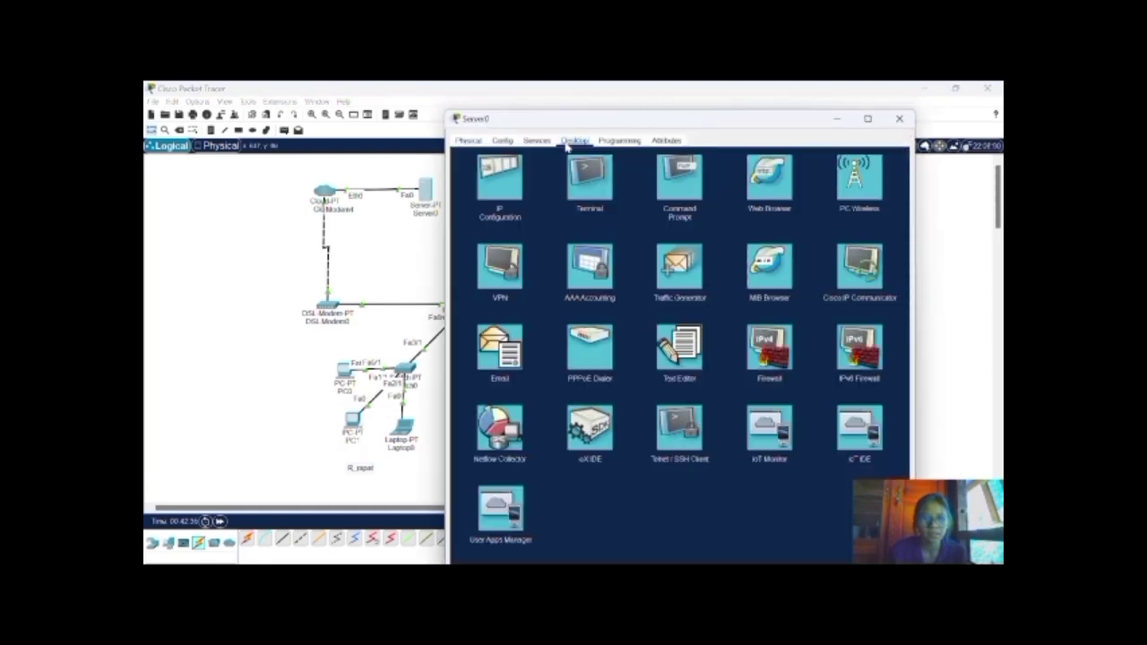
pyautogui.click(498, 189)
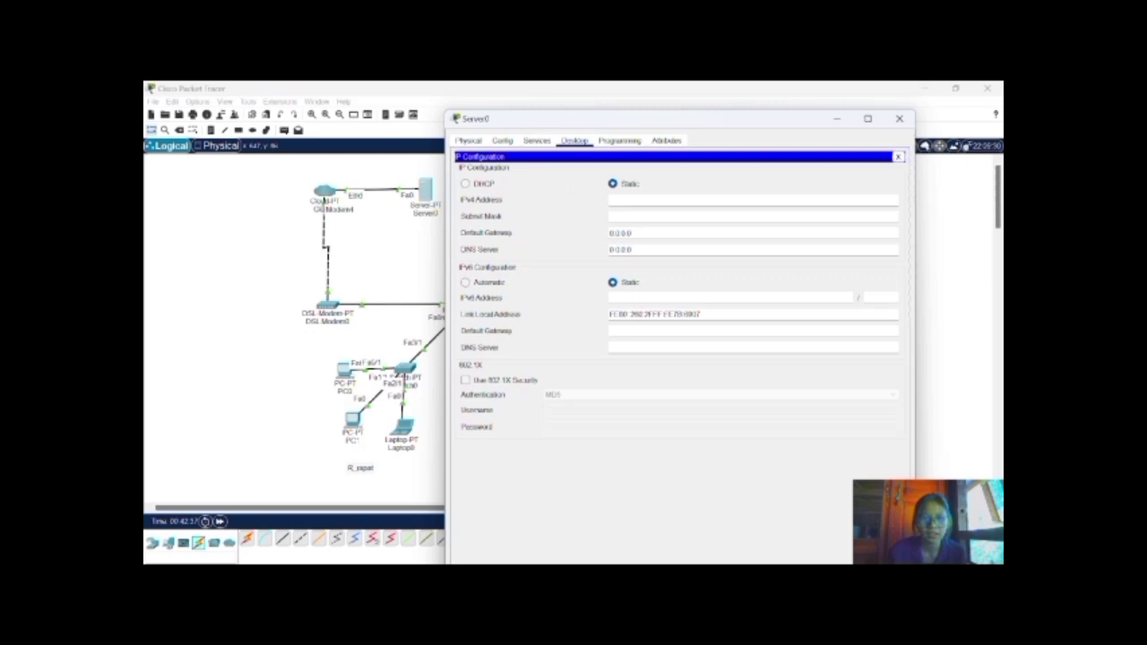
pyautogui.write('192.16')
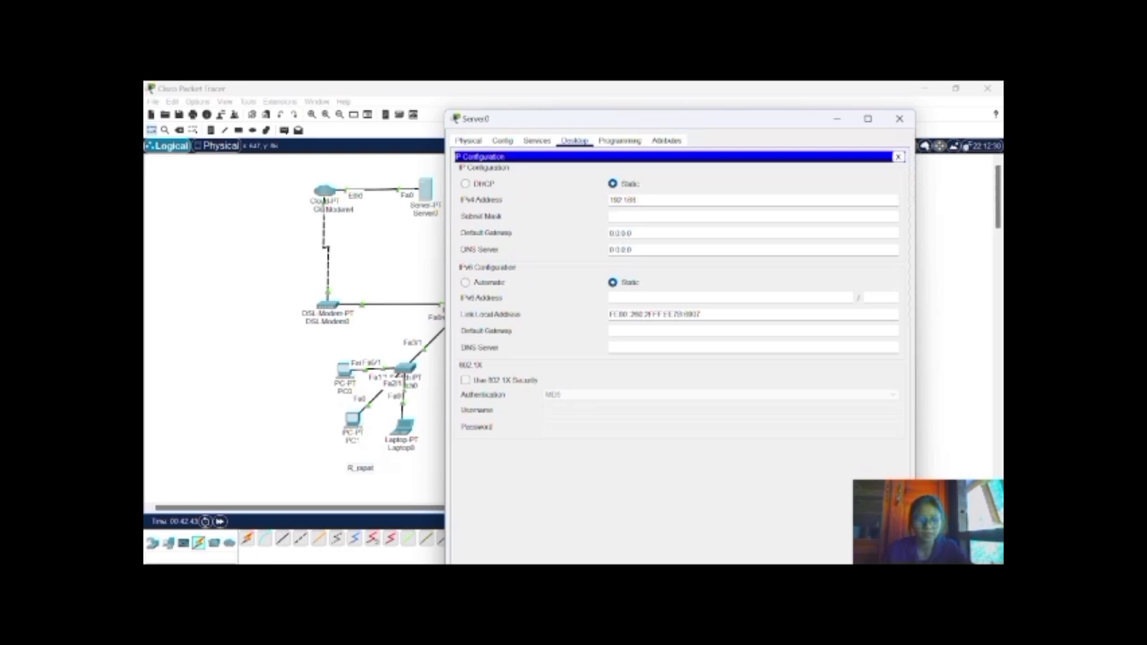
pyautogui.write('8.10')
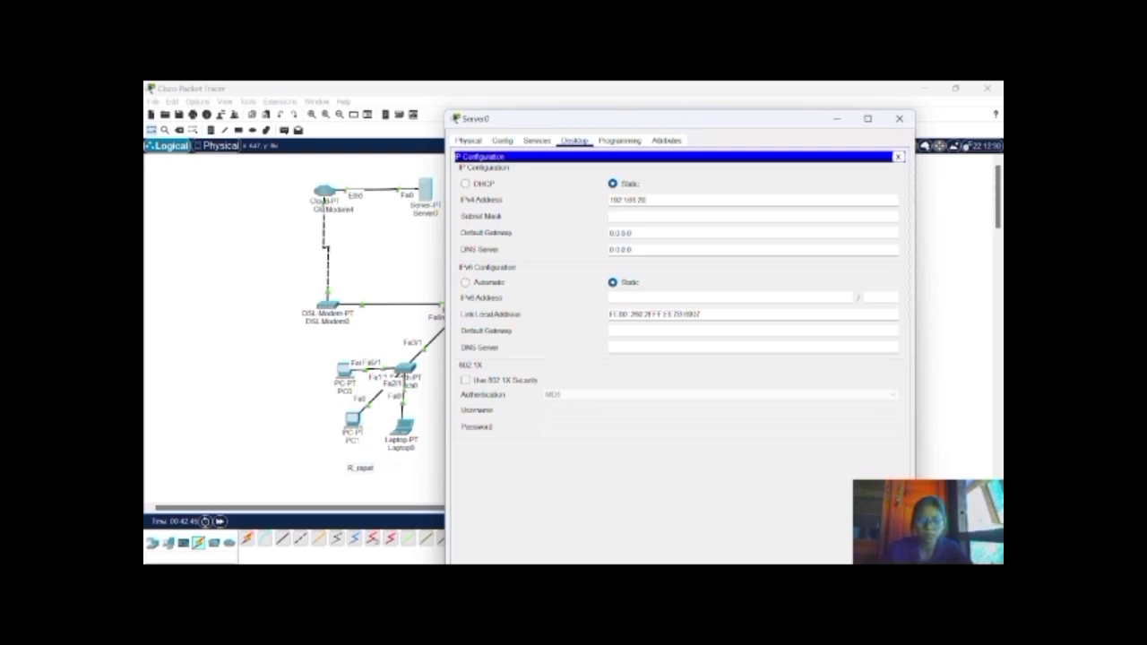
pyautogui.write('.2')
pyautogui.press('Tab')
pyautogui.click(616, 217)
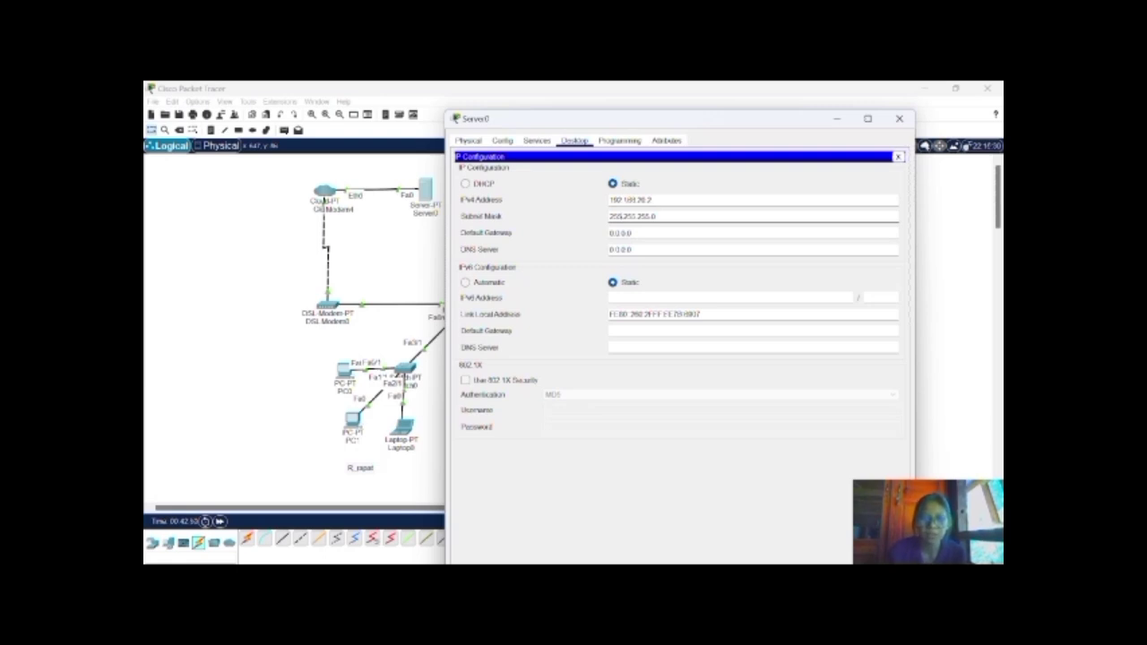
# Set Server0's default gateway to 192.168.20.1 and DNS server to 8.8.8.8, and close the server's window
pyautogui.press('Tab')
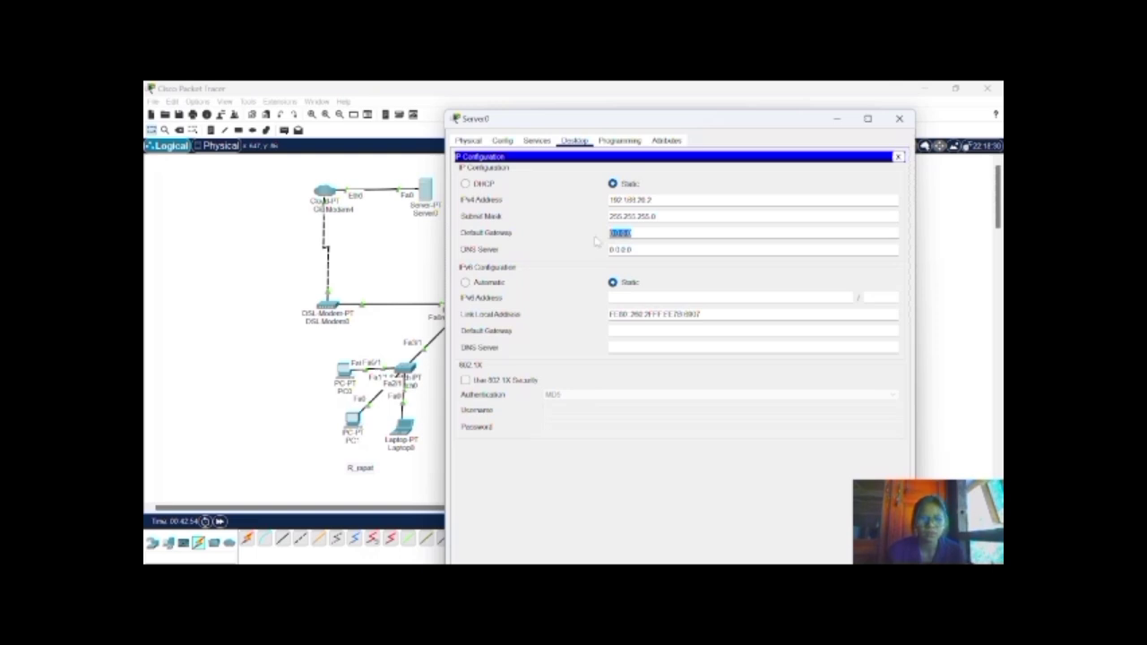
pyautogui.write('192.1')
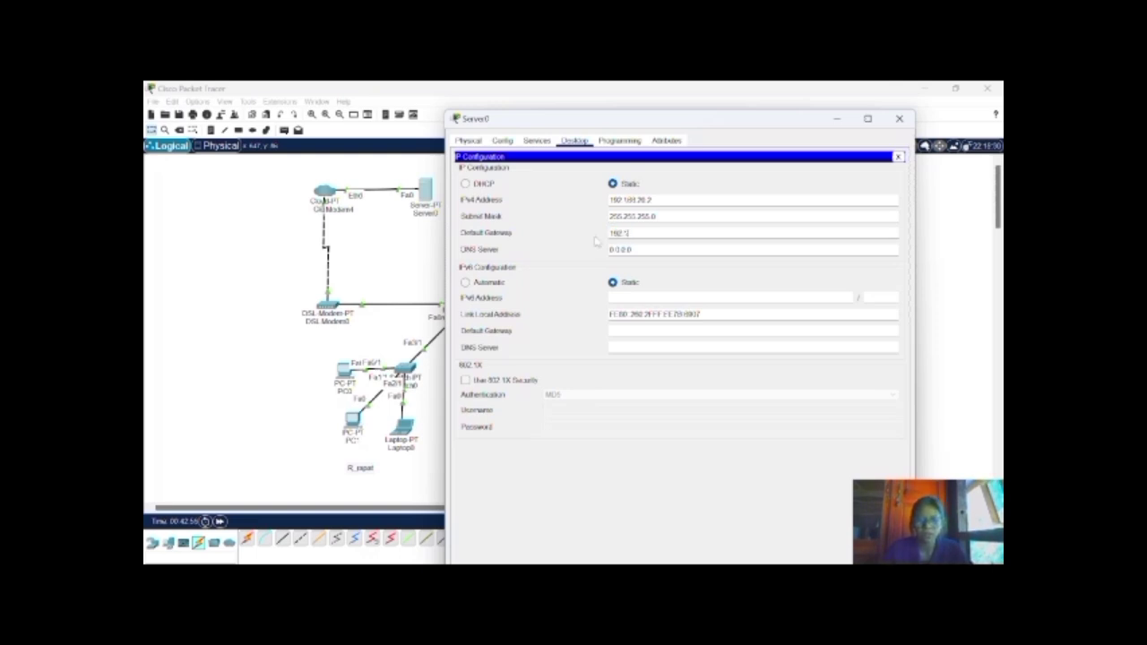
pyautogui.write('68.1')
pyautogui.press('BackSpace')
pyautogui.write('20.1')
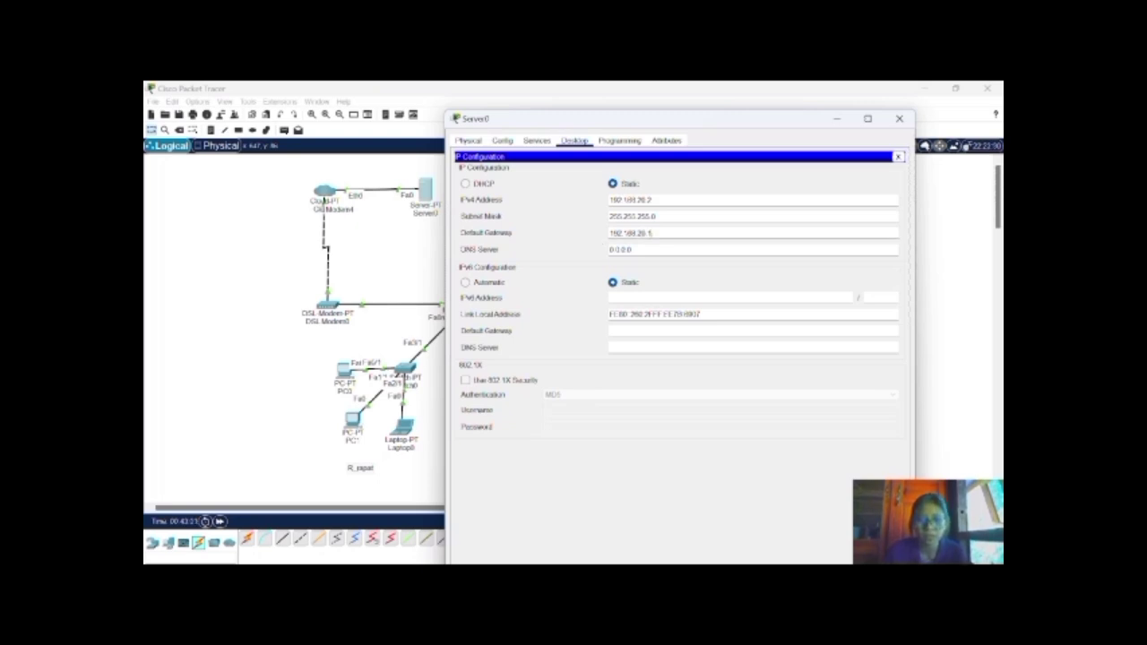
pyautogui.press('Tab')
pyautogui.write('8')
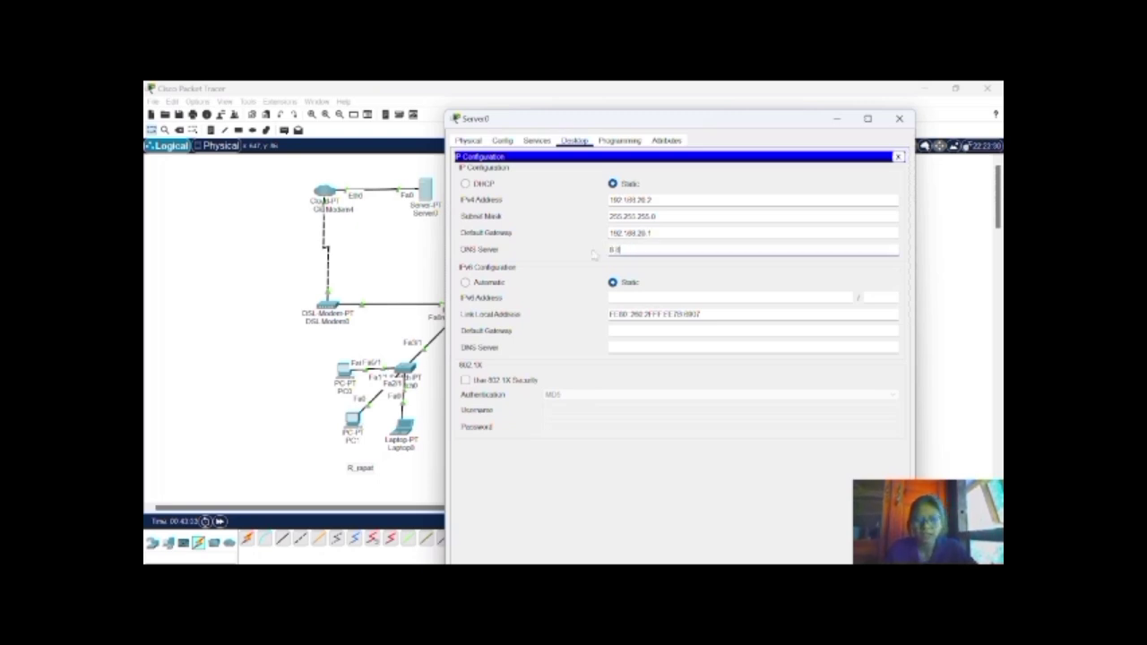
pyautogui.write('.8.8.8')
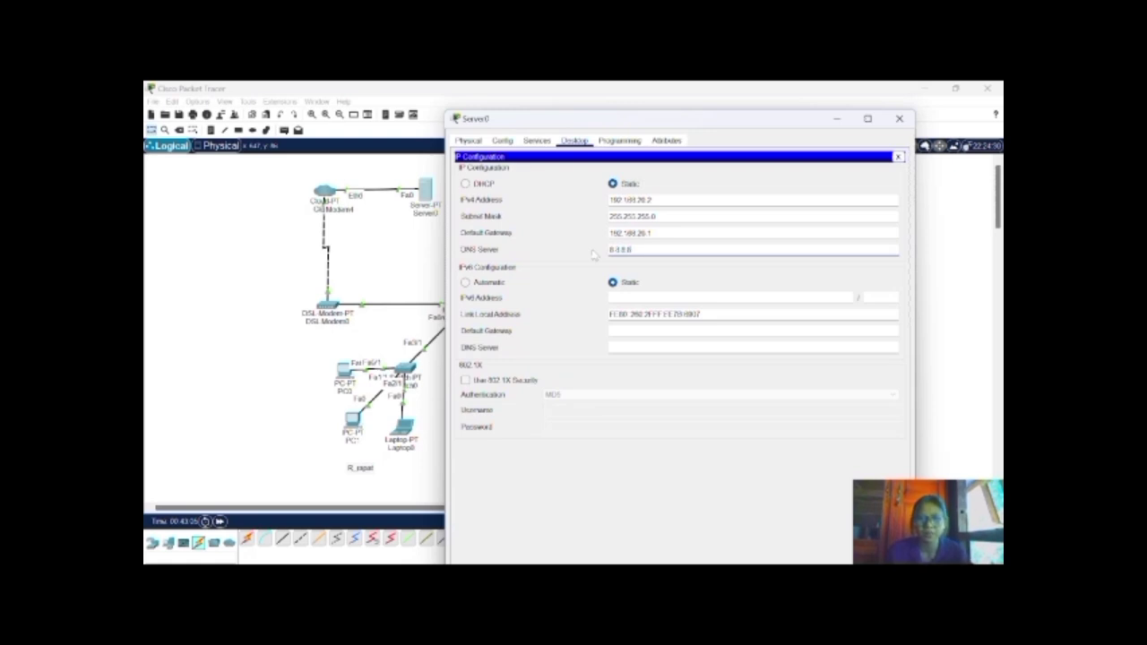
pyautogui.click(899, 119)
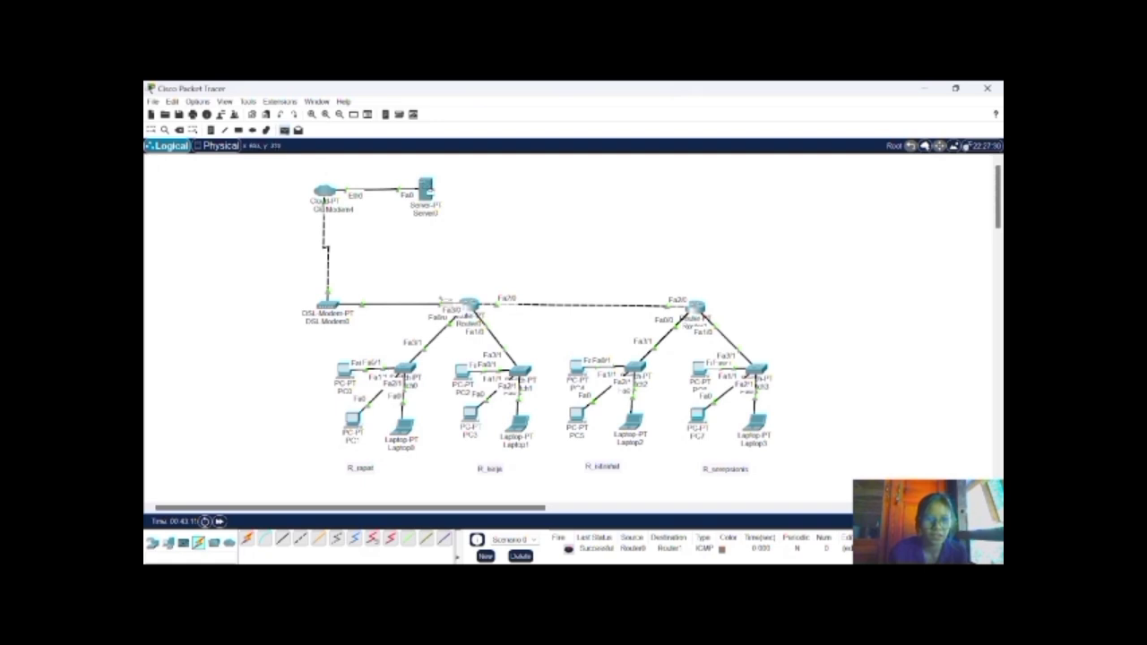
# Send a simple PDU from Server0 to Router0
pyautogui.click(470, 304)
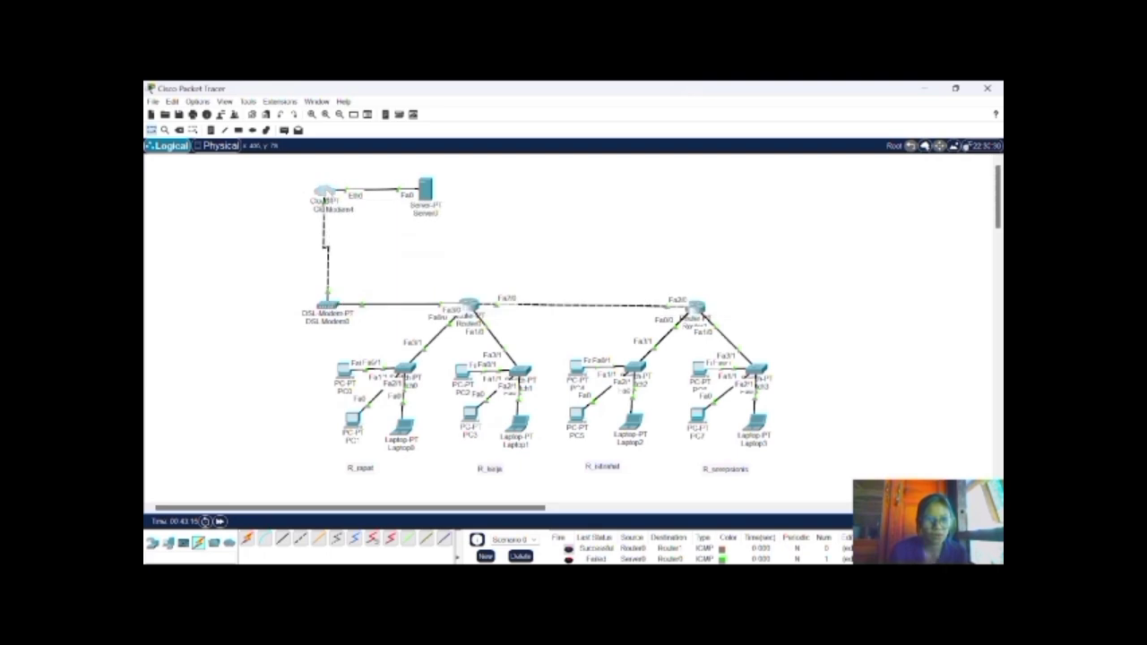
# Add a DSL connection from Modem4 to the Ethernet port in Cloud0's configuration and close the cloud's window
pyautogui.click(324, 196)
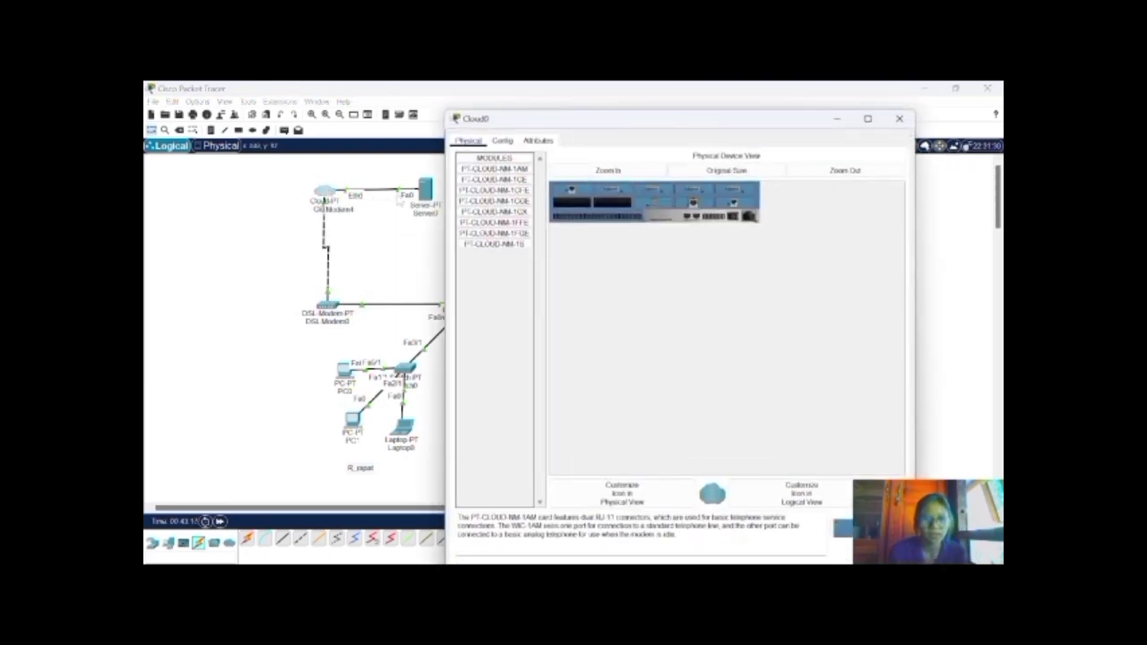
pyautogui.click(504, 141)
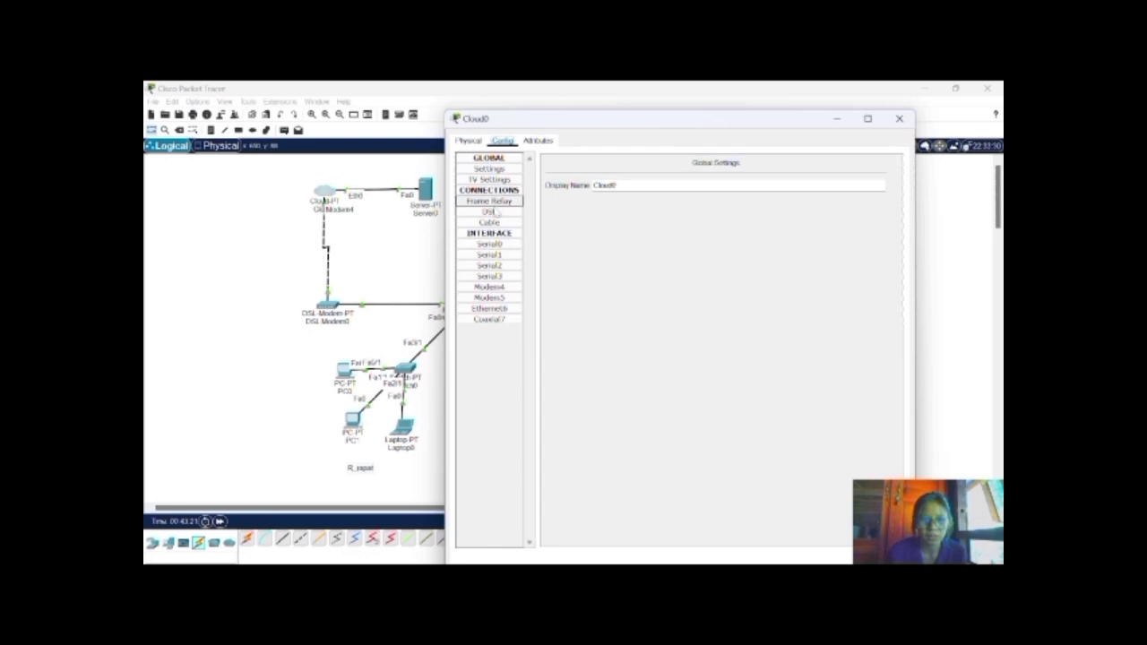
pyautogui.click(489, 212)
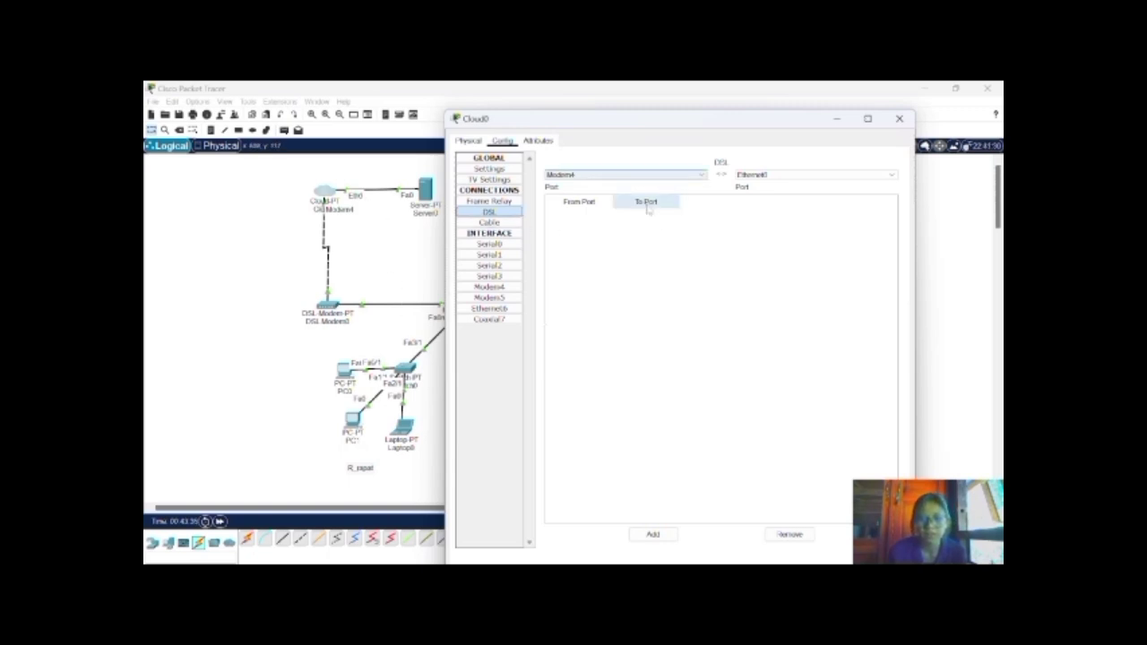
pyautogui.click(656, 535)
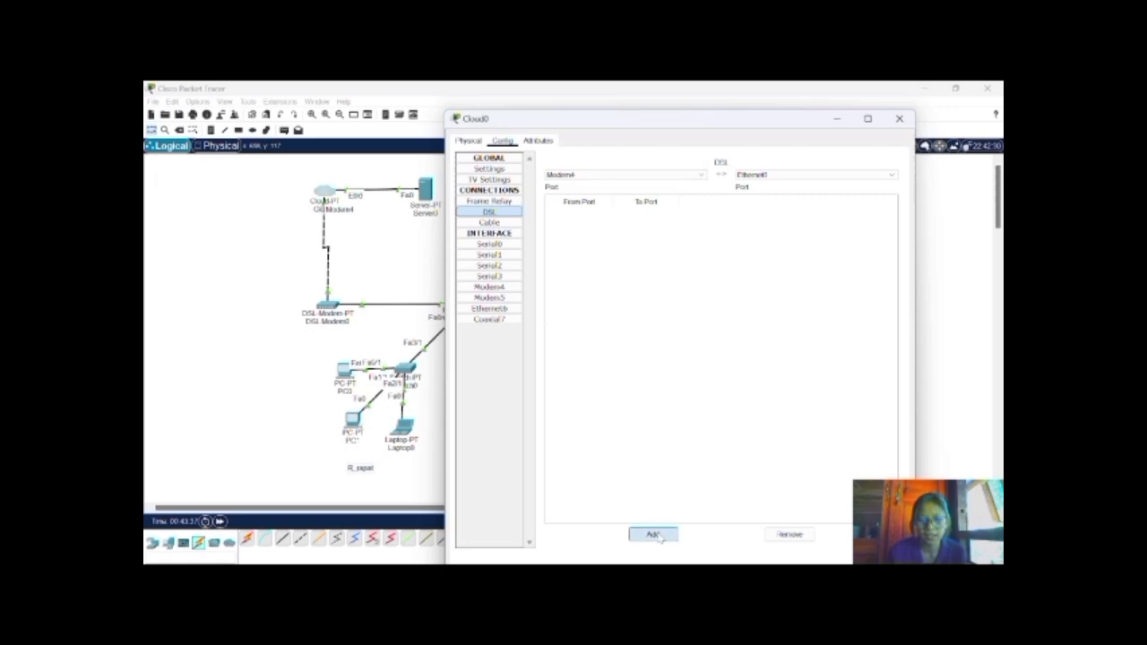
pyautogui.click(898, 118)
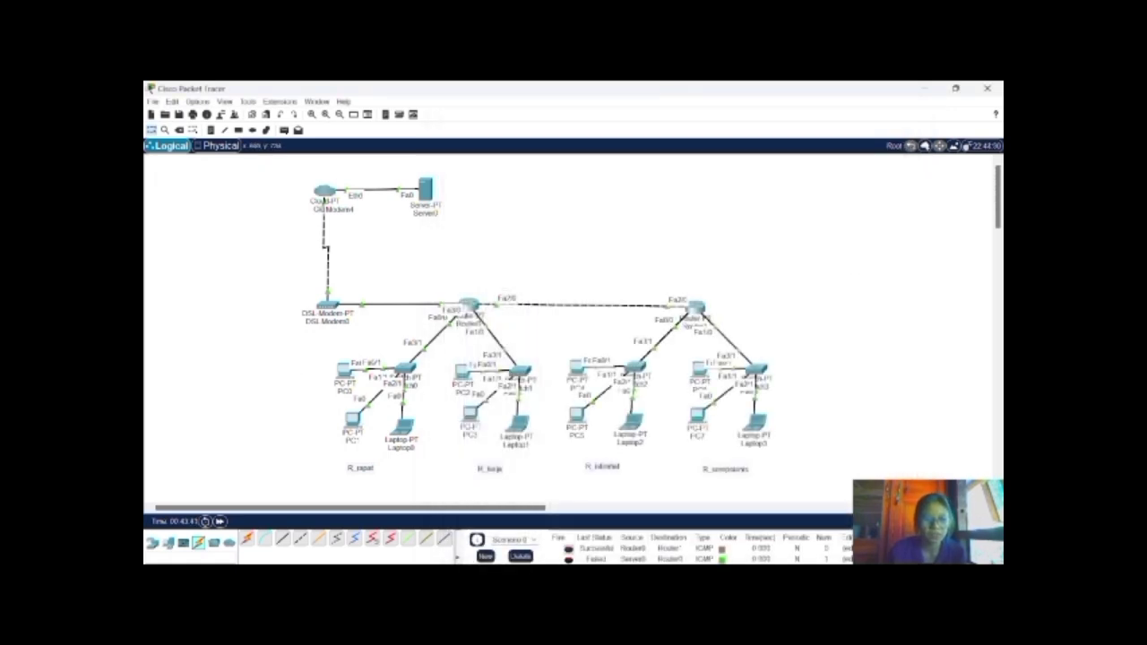
# Delete the current scenario's PDU tests and send a new simple PDU from Server0 to Router0
pyautogui.click(521, 556)
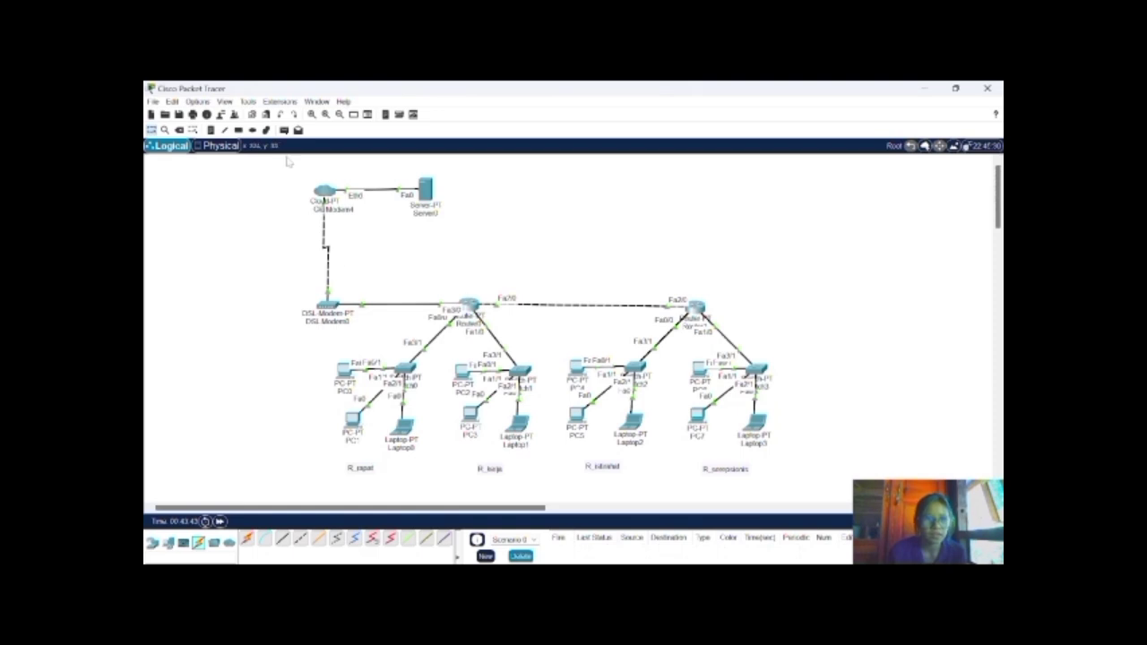
pyautogui.click(283, 129)
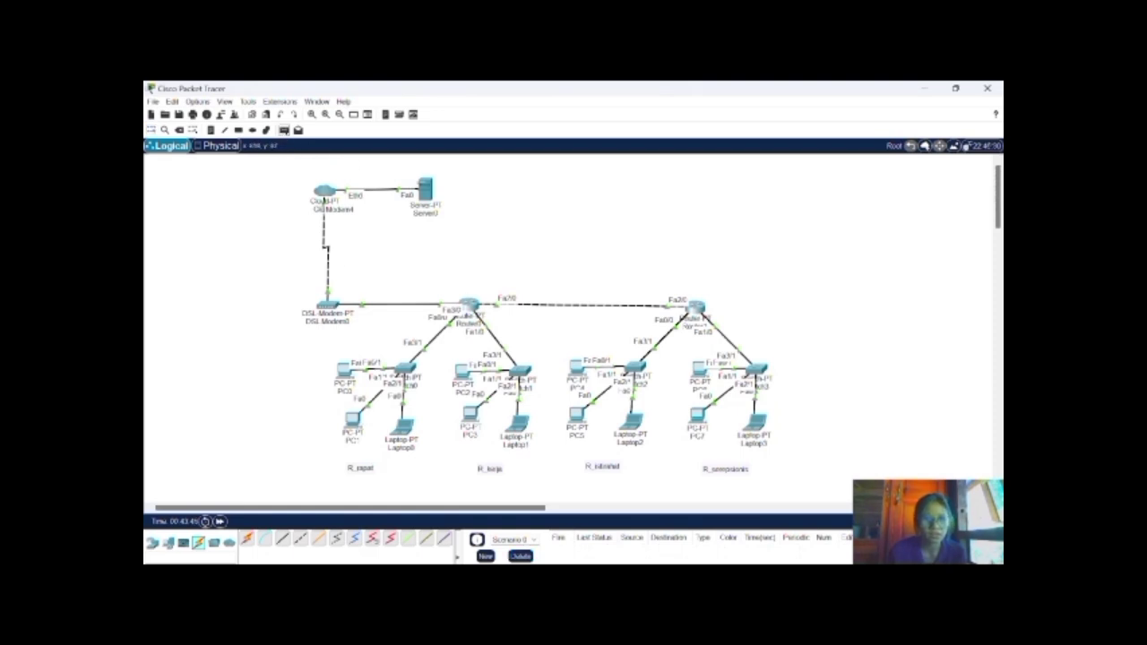
pyautogui.click(426, 189)
pyautogui.click(470, 307)
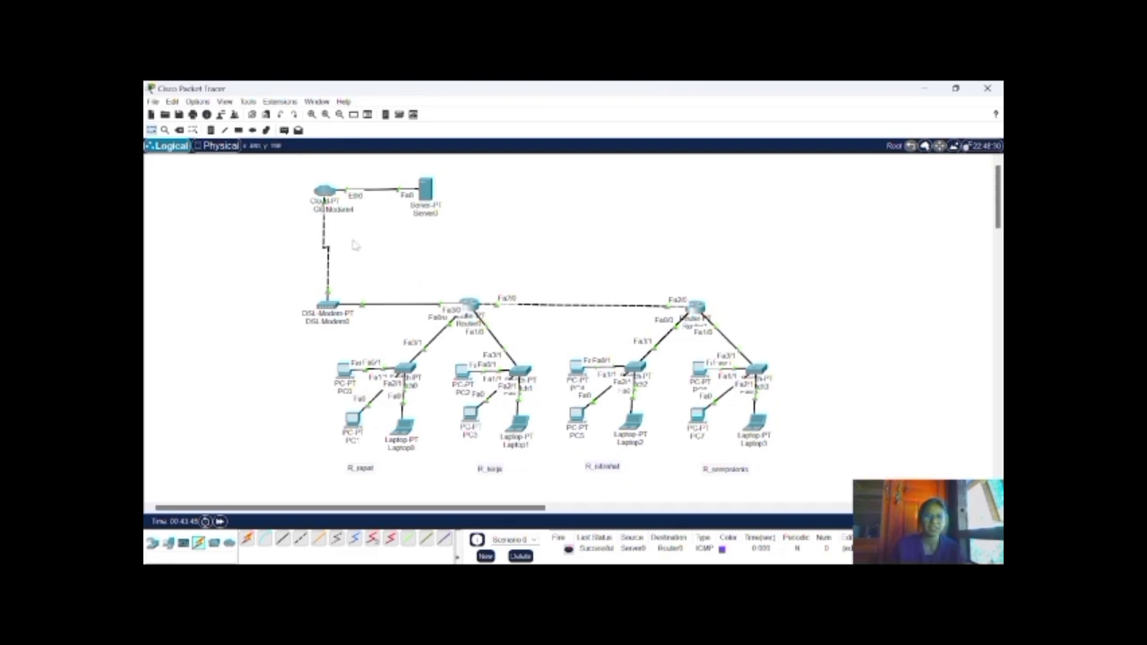